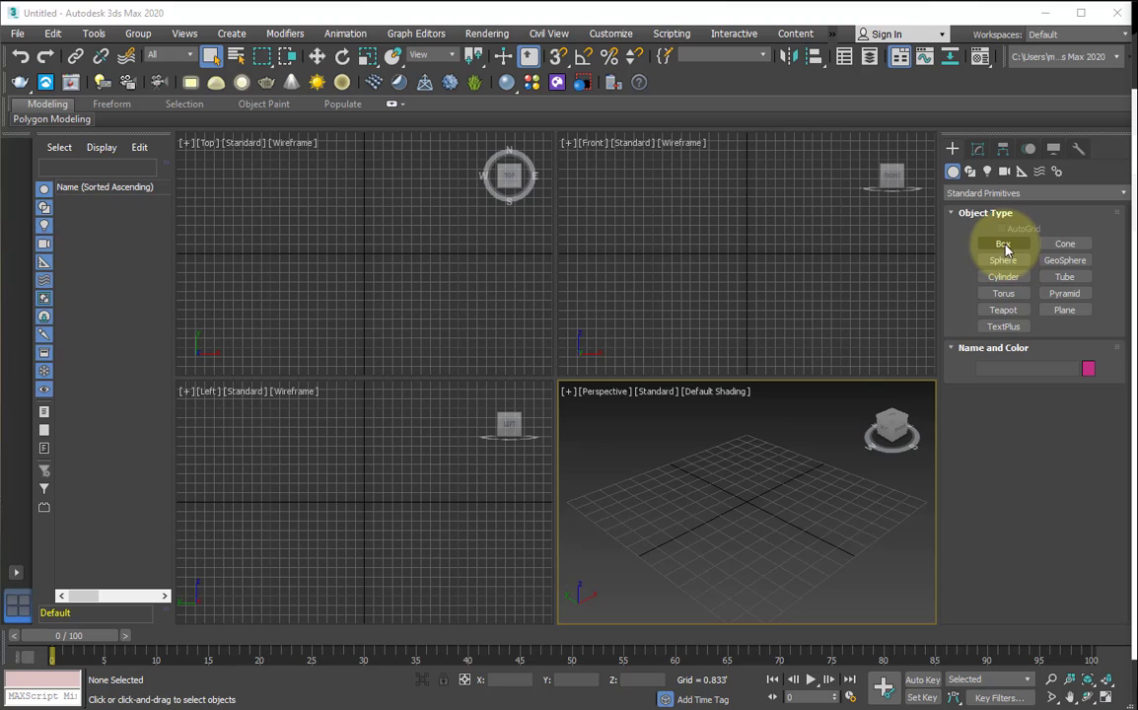
# Create a box about 0.615' long and 0.449' wide near the centre of the perspective grid and set its height to 5'
pyautogui.click(1005, 247)
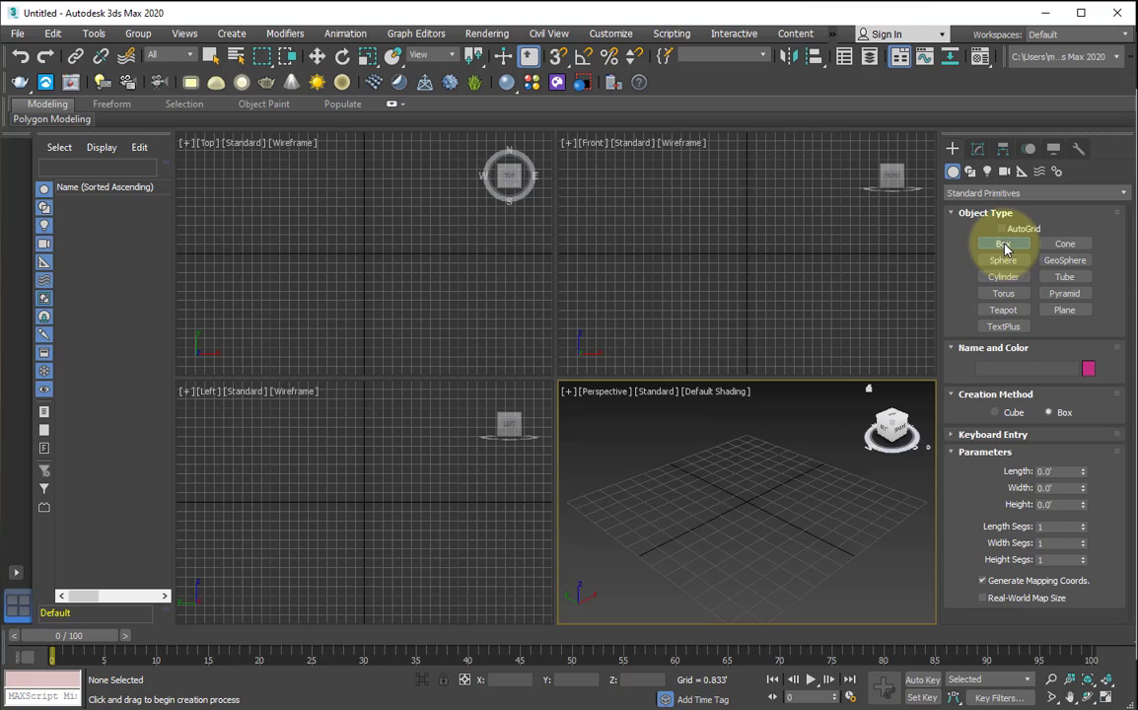
pyautogui.moveTo(737, 505); pyautogui.dragTo(739, 507)
pyautogui.click(739, 490)
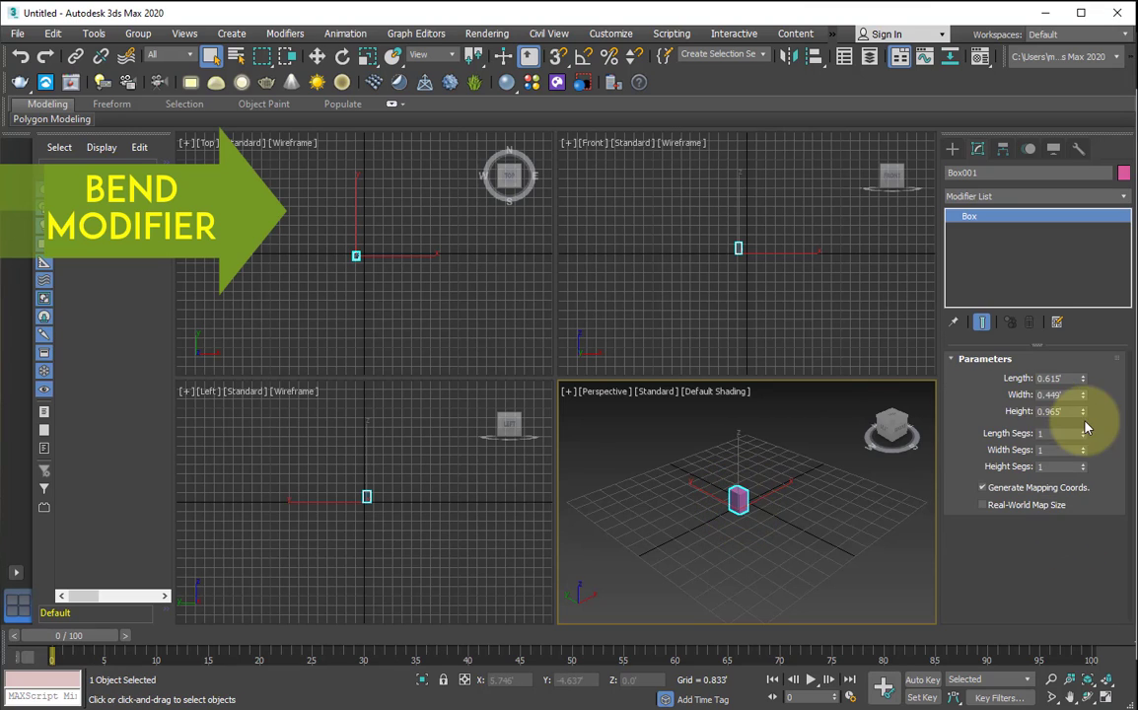
pyautogui.moveTo(1075, 412); pyautogui.dragTo(935, 419)
pyautogui.write('11')
pyautogui.press('Return')
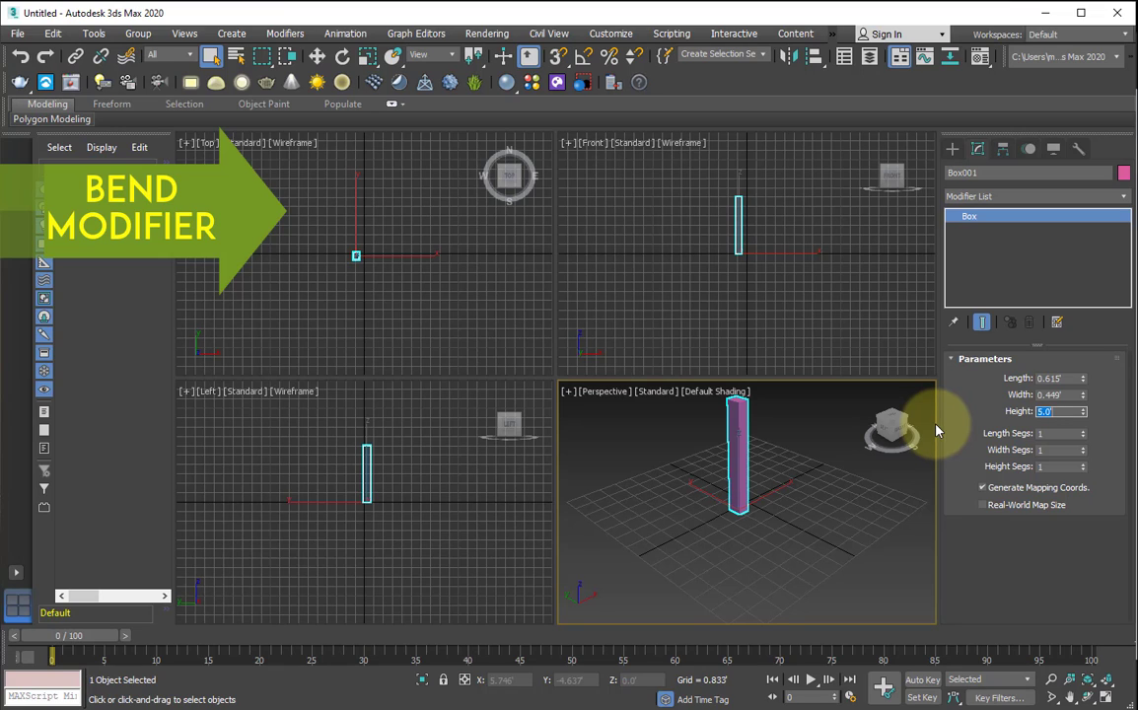
# Set the box's length and width to 0.5' and its height to 10'
pyautogui.hotkey('shift', 'Tab')
pyautogui.hotkey('shift', 'Tab')
pyautogui.hotkey('shift', 'Tab')
pyautogui.hotkey('shift', 'Tab')
pyautogui.hotkey('shift', 'Tab')
pyautogui.hotkey('shift', 'Tab')
pyautogui.hotkey('shift', 'Tab')
pyautogui.hotkey('shift', 'Tab')
pyautogui.hotkey('shift', 'Tab')
pyautogui.hotkey('shift', 'Tab')
pyautogui.write('0.5')
pyautogui.press('Tab')
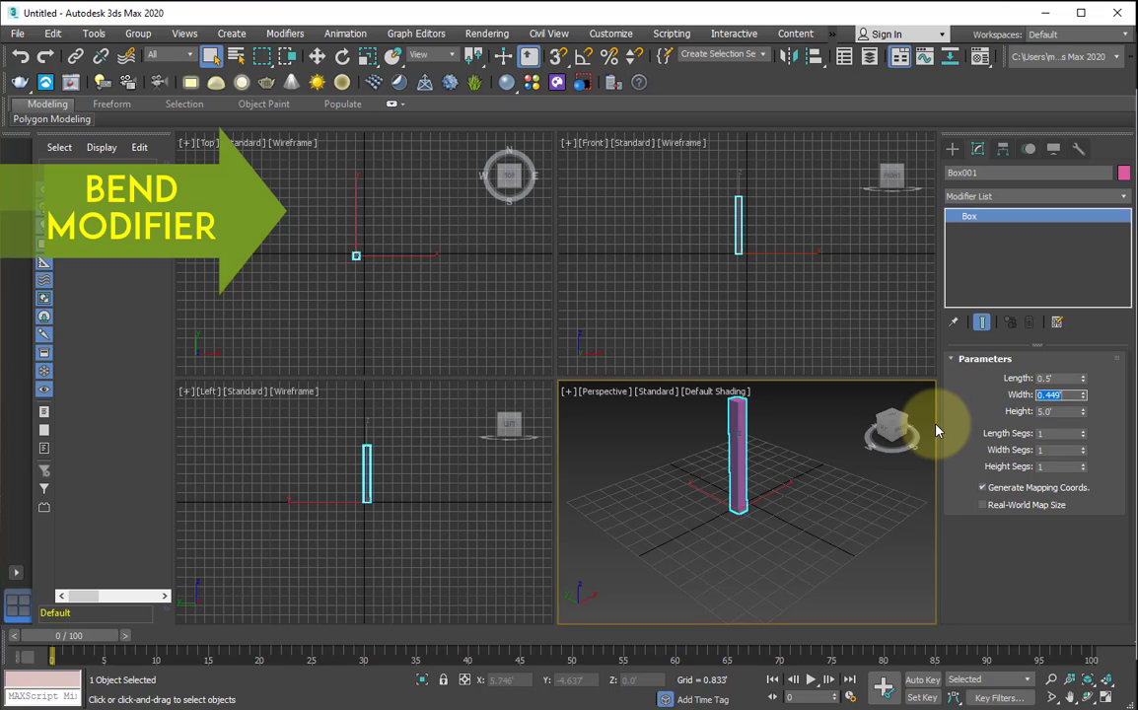
pyautogui.write('0.5')
pyautogui.press('Tab')
pyautogui.write('10')
pyautogui.press('Return')
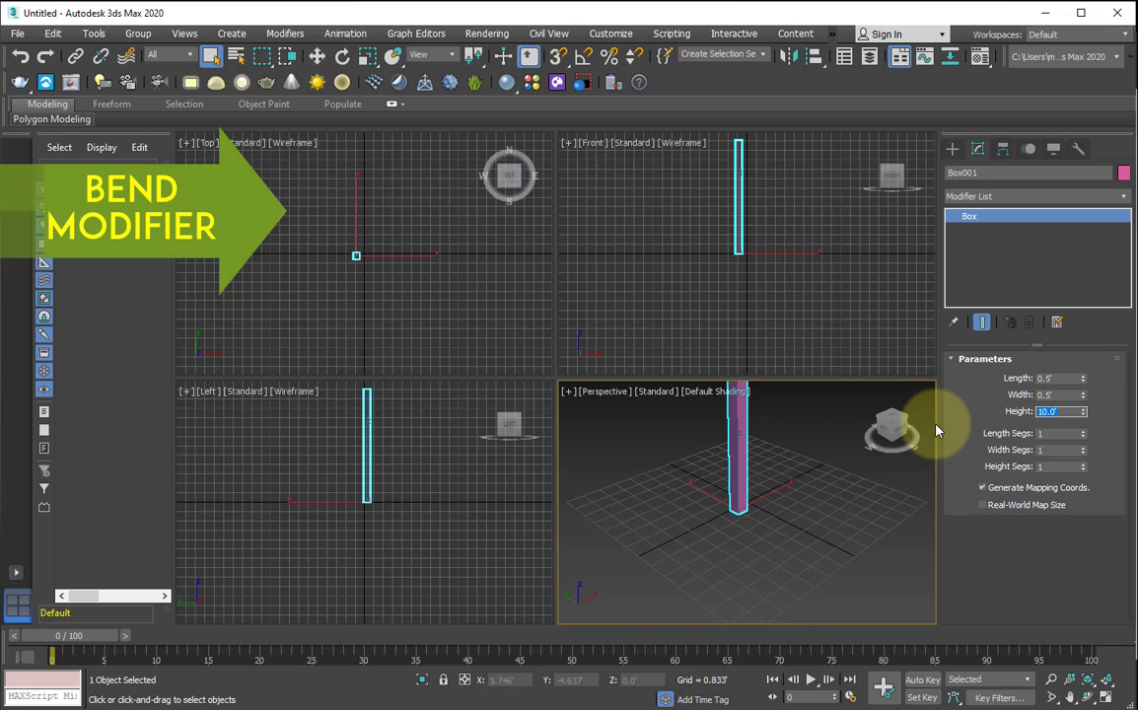
# Maximize the perspective view with edged faces shown and set the box's height segments to 38
pyautogui.moveTo(650, 527); pyautogui.dragTo(635, 559, button='middle')
pyautogui.hotkey('alt', 'w')
pyautogui.moveTo(650, 493); pyautogui.dragTo(684, 592, button='middle')
pyautogui.scroll(-3, 651, 552)
pyautogui.moveTo(601, 494); pyautogui.dragTo(630, 540, button='middle')
pyautogui.press('F4')
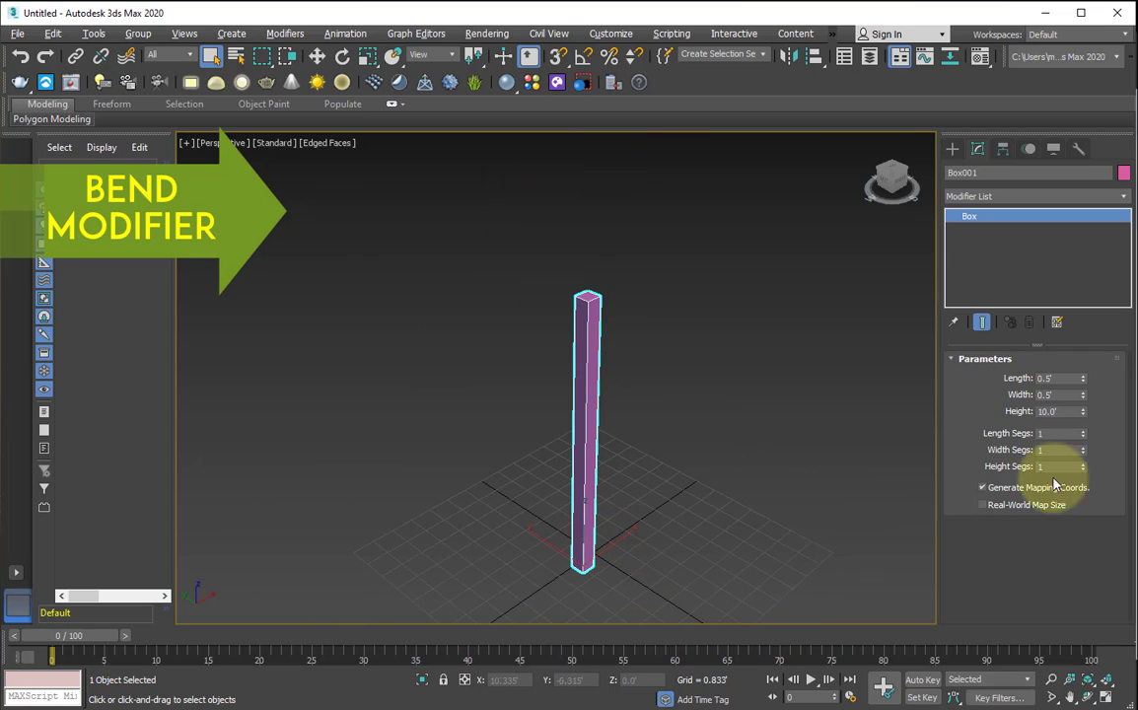
pyautogui.moveTo(1083, 434)
pyautogui.mouseDown()
pyautogui.moveTo(1082, 422)
pyautogui.moveTo(1085, 443)
pyautogui.mouseUp()
pyautogui.rightClick(1084, 436)
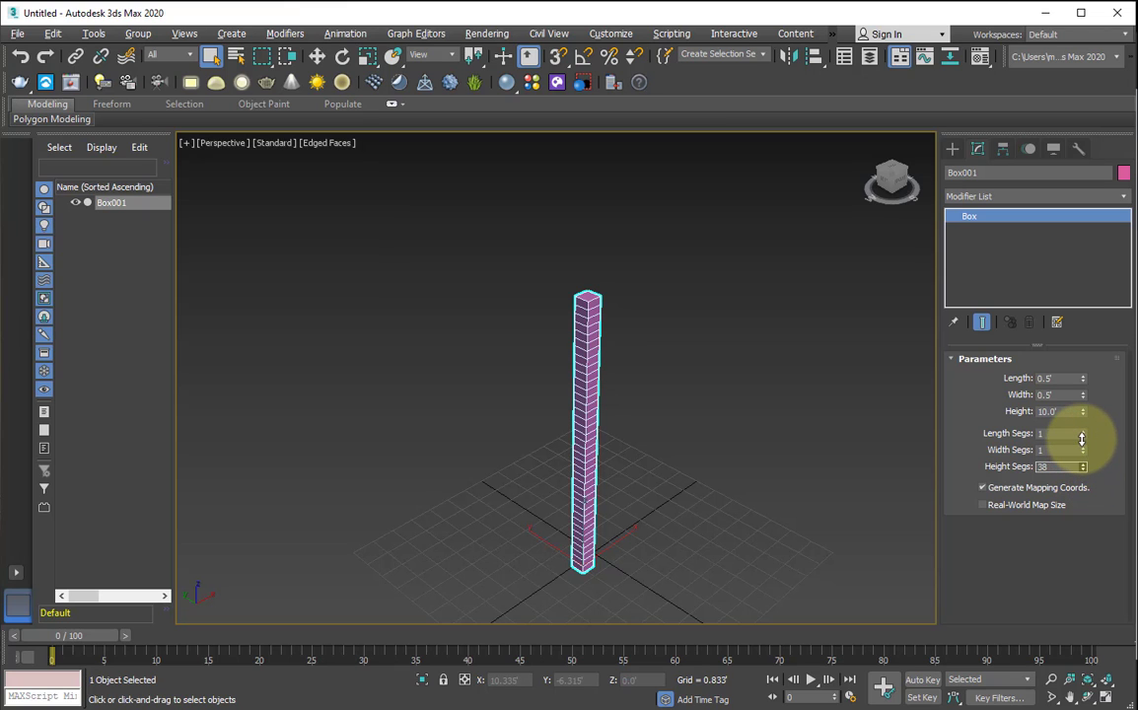
# Apply a Bend modifier to the box and bend it into a closed ring with an angle of about 360.5 degrees
pyautogui.hotkey('ctrl', 'r')
pyautogui.moveTo(706, 401); pyautogui.dragTo(761, 277)
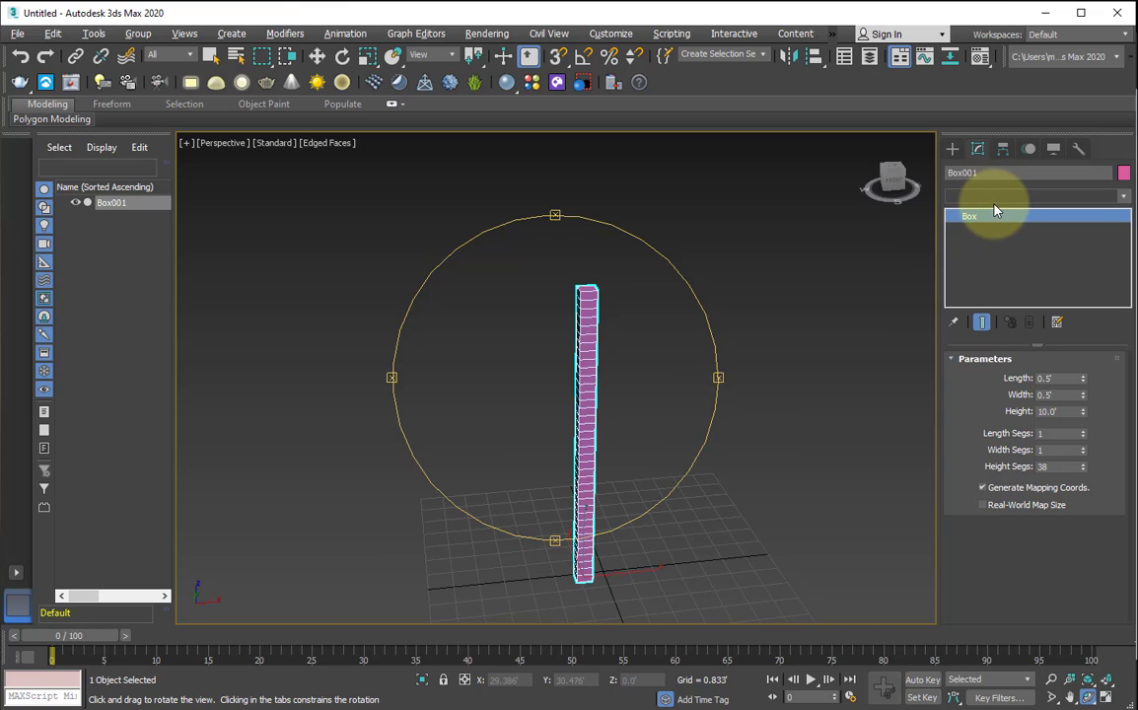
pyautogui.click(994, 203)
pyautogui.press('b')
pyautogui.press('Return')
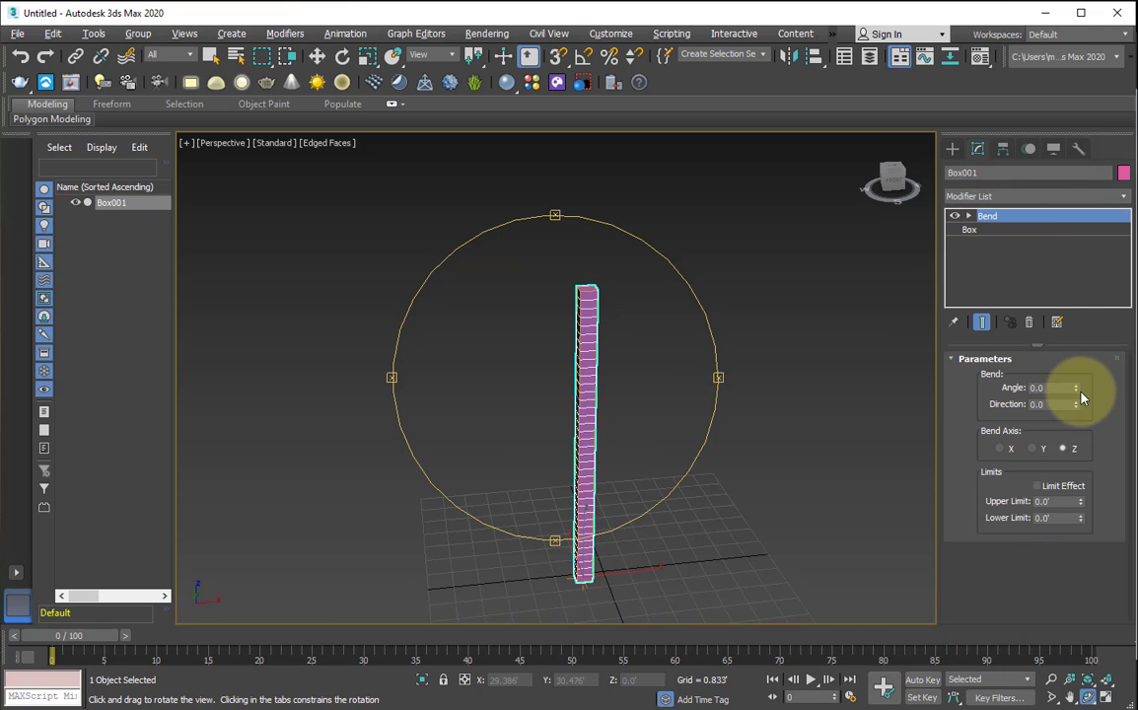
pyautogui.moveTo(1080, 392); pyautogui.dragTo(922, 695)
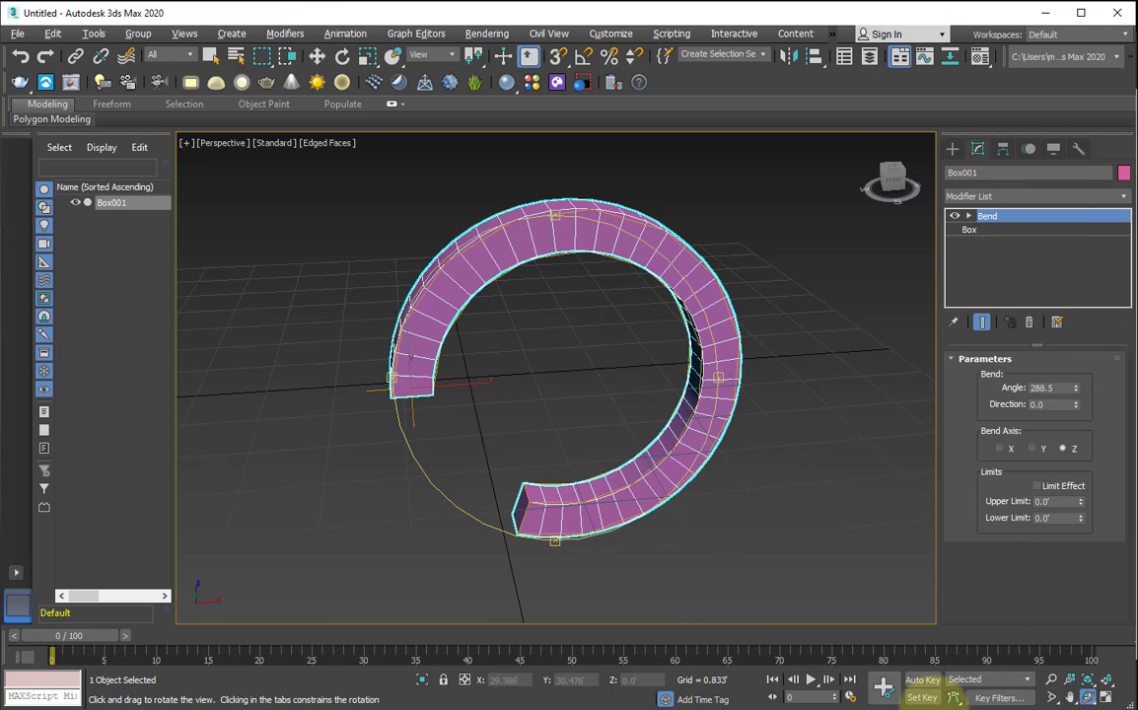
pyautogui.moveTo(679, 518); pyautogui.dragTo(625, 410)
pyautogui.moveTo(1077, 392); pyautogui.dragTo(1066, 271)
# Move the bent ring to the origin by setting its X and Y positions to 0
pyautogui.rightClick(775, 392)
pyautogui.click(775, 393)
pyautogui.keyDown('alt'); pyautogui.moveTo(631, 399); pyautogui.dragTo(607, 345, button='middle'); pyautogui.keyUp('alt')
pyautogui.click(607, 345)
pyautogui.press('f')
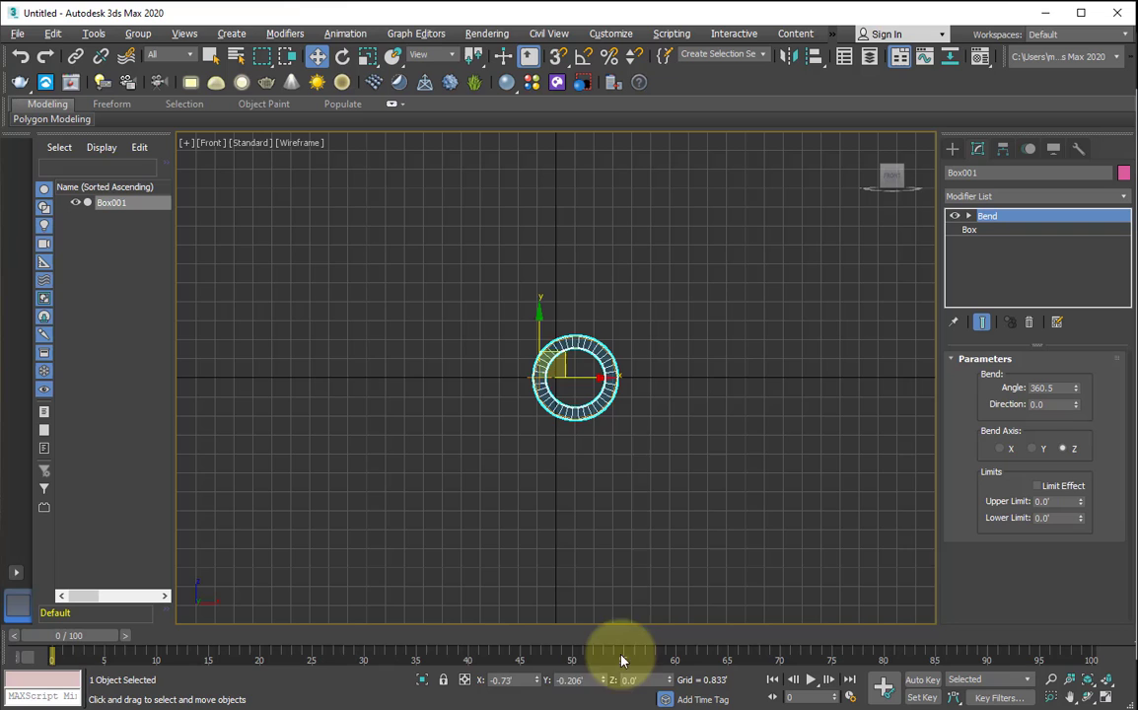
pyautogui.rightClick(538, 679)
pyautogui.rightClick(604, 682)
pyautogui.moveTo(593, 393); pyautogui.dragTo(590, 451, button='middle')
pyautogui.press('p')
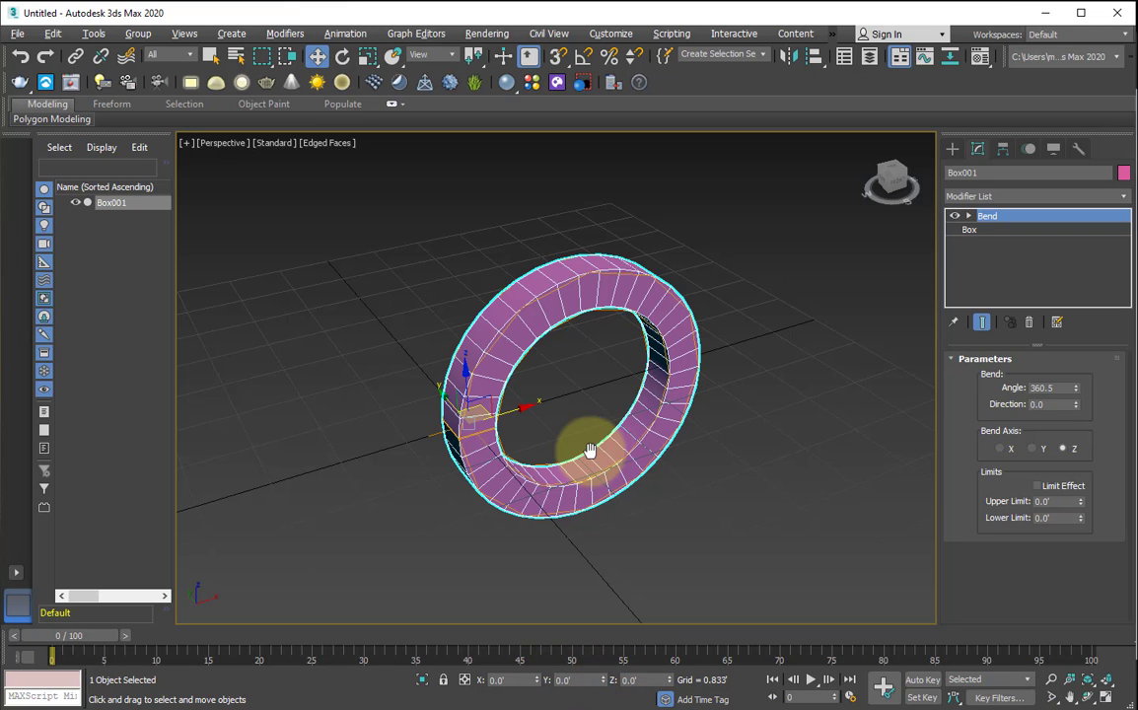
# Reset the bend angle to 0 and frame the straight box in the perspective view
pyautogui.moveTo(1068, 390); pyautogui.dragTo(974, 399)
pyautogui.write('0')
pyautogui.press('Return')
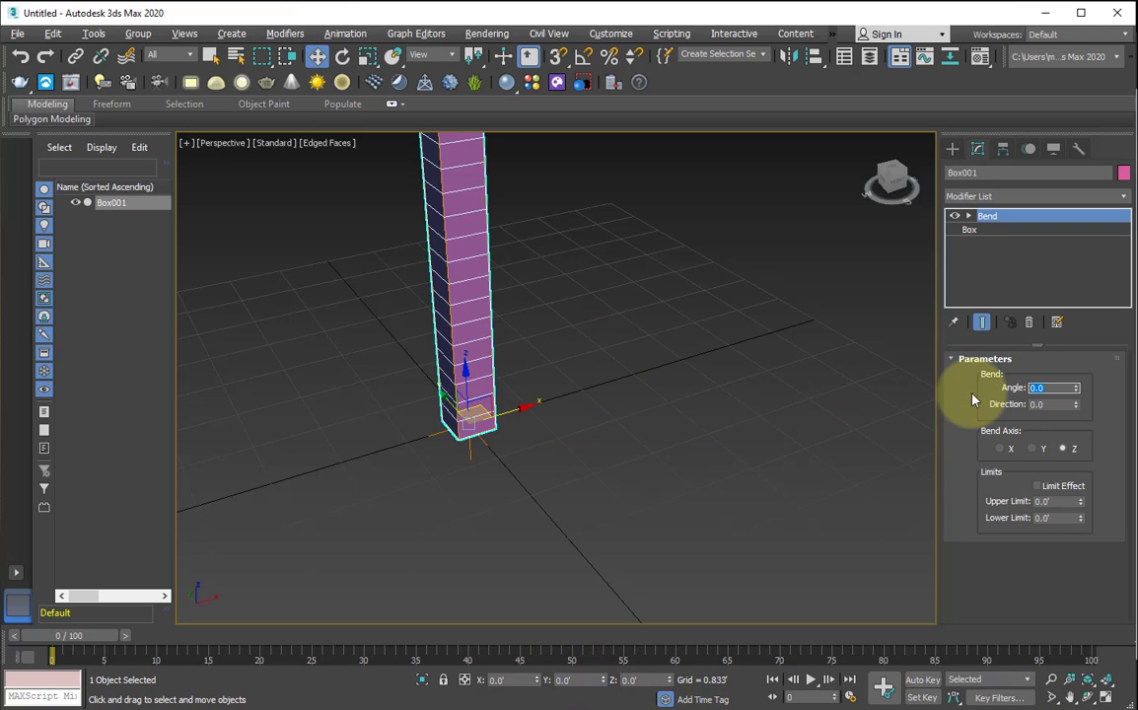
pyautogui.moveTo(770, 375); pyautogui.dragTo(784, 483, button='middle')
pyautogui.scroll(-5, 781, 438)
pyautogui.press('z')
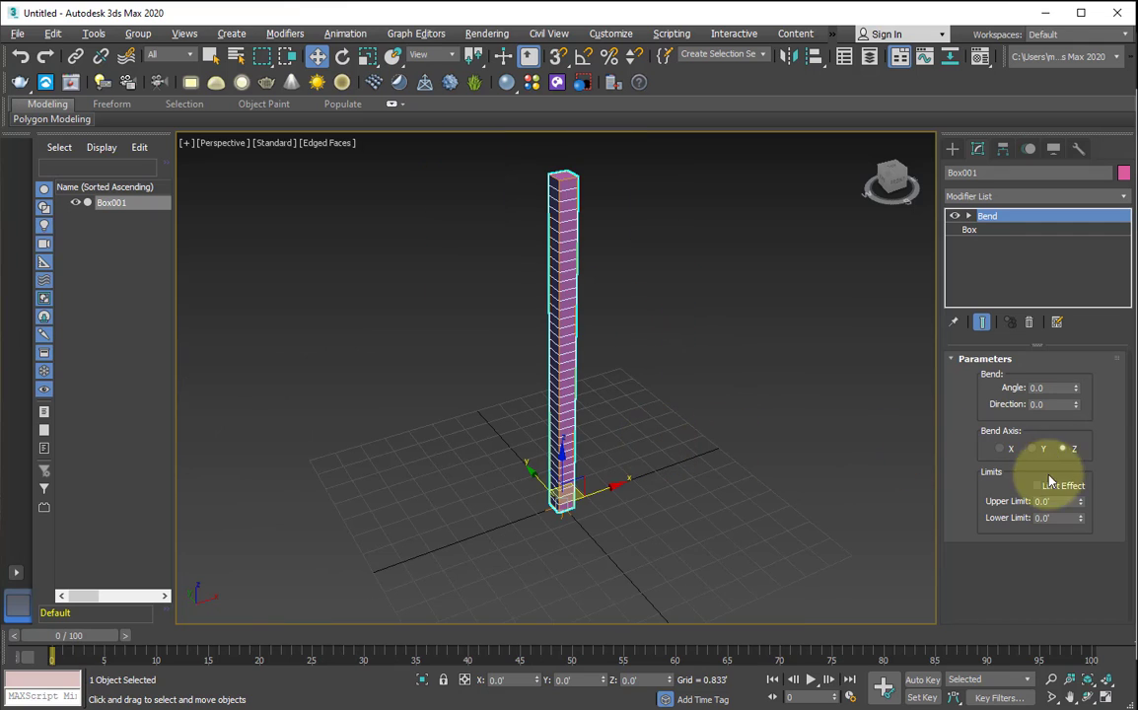
# Bend the box by about 72.5 degrees with Limit Effect enabled and an upper limit of about 6.459'
pyautogui.moveTo(1077, 389); pyautogui.dragTo(1077, 375)
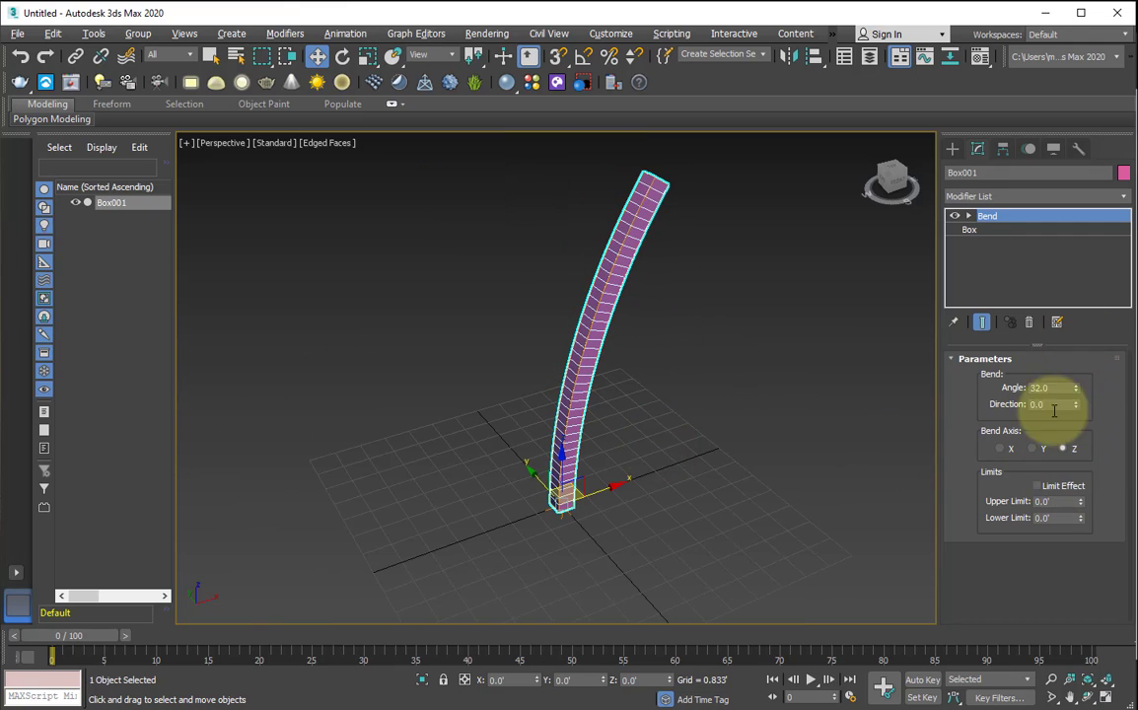
pyautogui.click(1038, 486)
pyautogui.moveTo(1081, 502); pyautogui.dragTo(1077, 448)
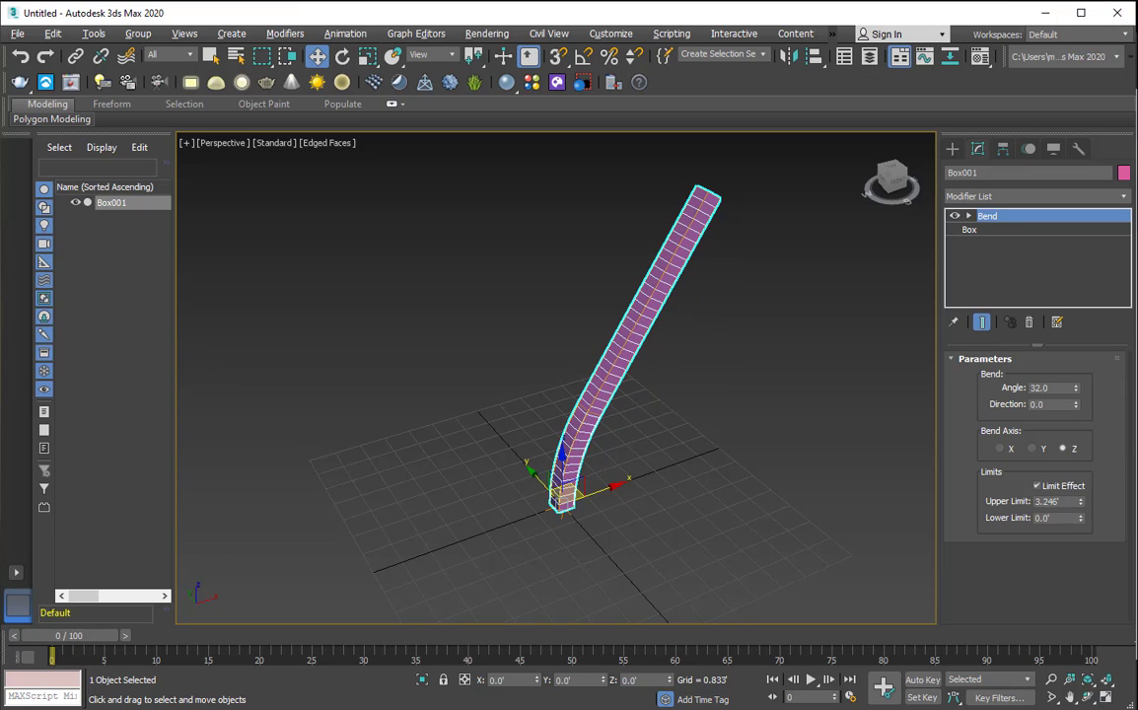
pyautogui.moveTo(1077, 505); pyautogui.dragTo(1059, 429)
pyautogui.moveTo(1076, 387); pyautogui.dragTo(1081, 464)
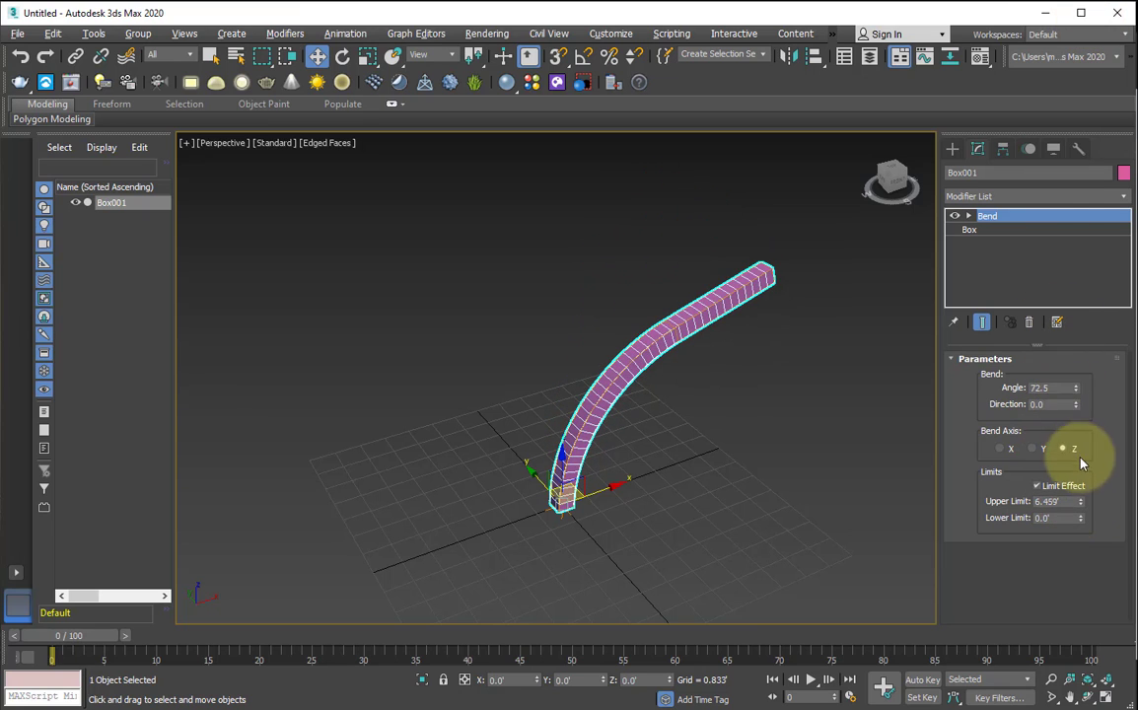
# Reset the bend's upper limit to 0, then try a lower limit of -0.059' with an angle of 518 degrees
pyautogui.rightClick(1077, 389)
pyautogui.rightClick(1080, 502)
pyautogui.moveTo(1081, 524); pyautogui.dragTo(1081, 530)
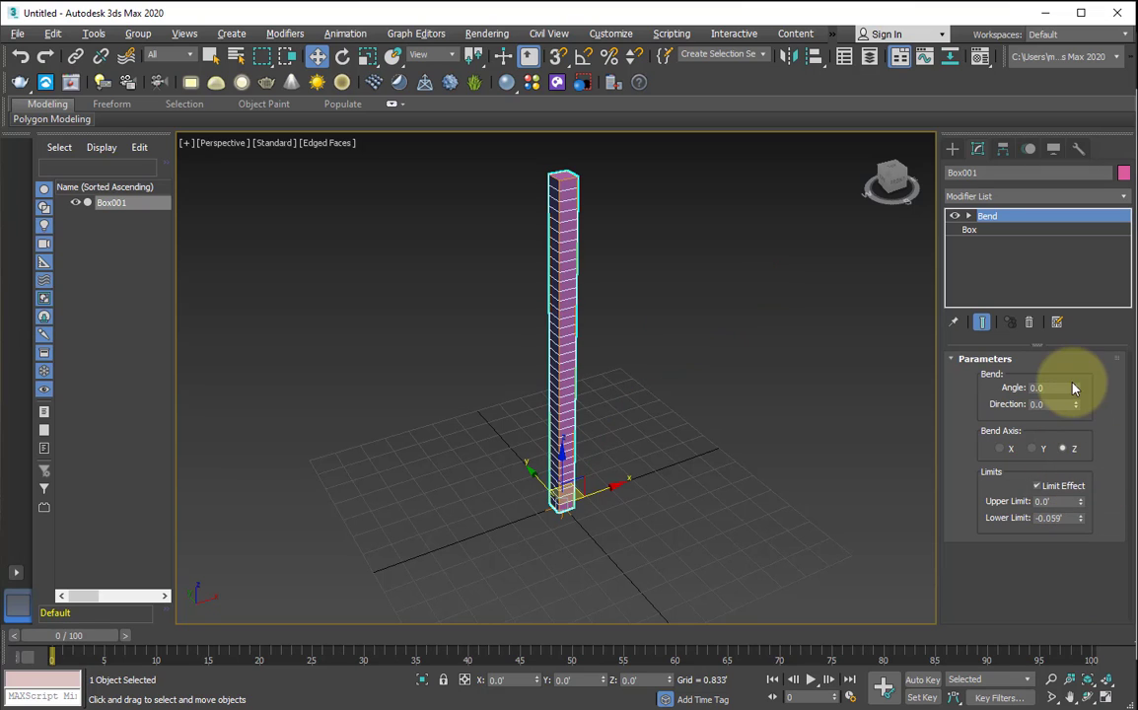
pyautogui.moveTo(1074, 328); pyautogui.dragTo(1134, 276)
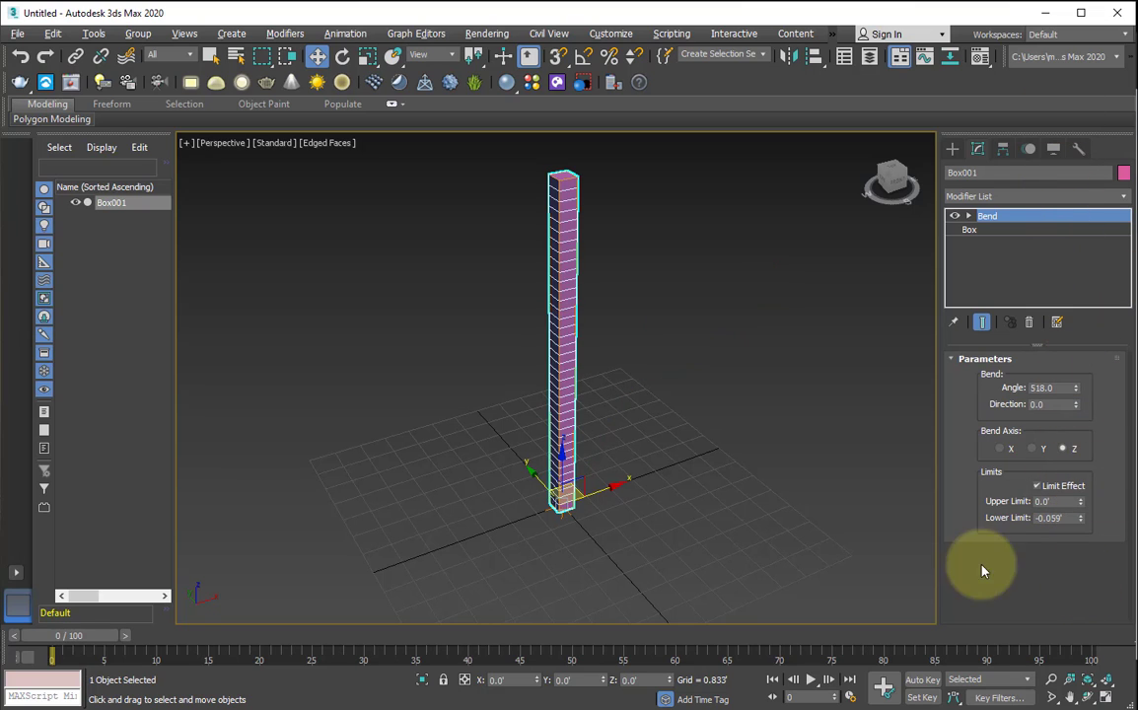
pyautogui.click(1036, 486)
pyautogui.click(1061, 493)
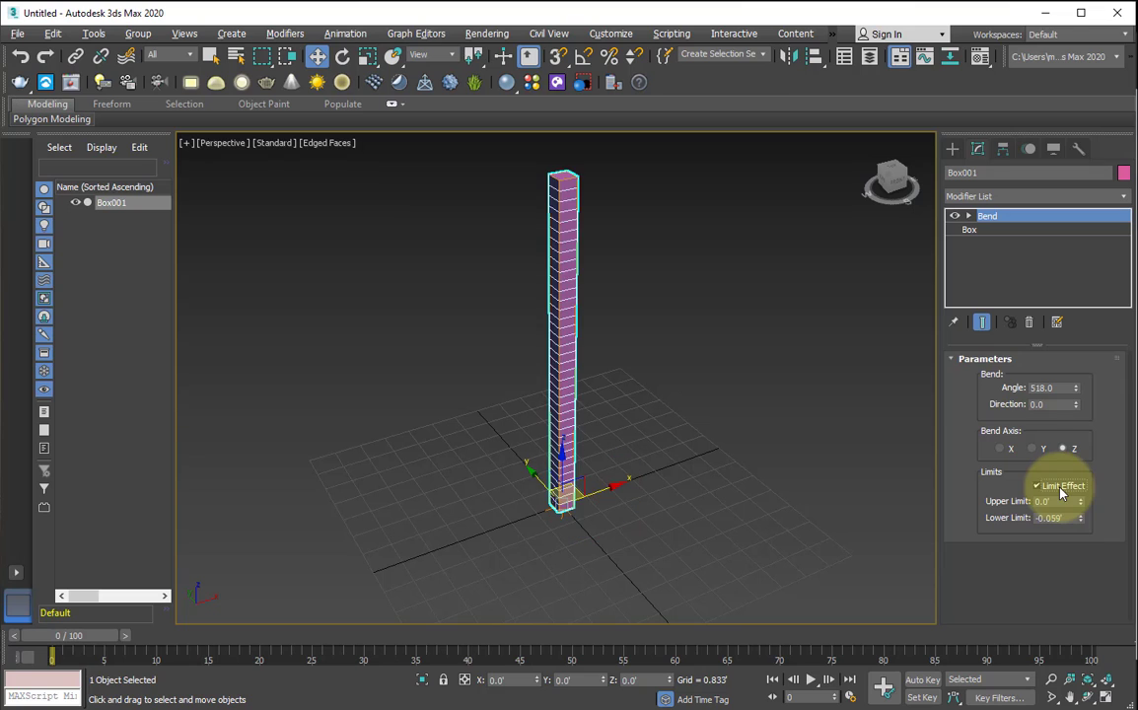
# Try the bend with a lower limit of about -7.965', an upper limit of about 1.631' and an angle of 1053.5 degrees
pyautogui.rightClick(1081, 518)
pyautogui.moveTo(1081, 518); pyautogui.dragTo(1131, 89)
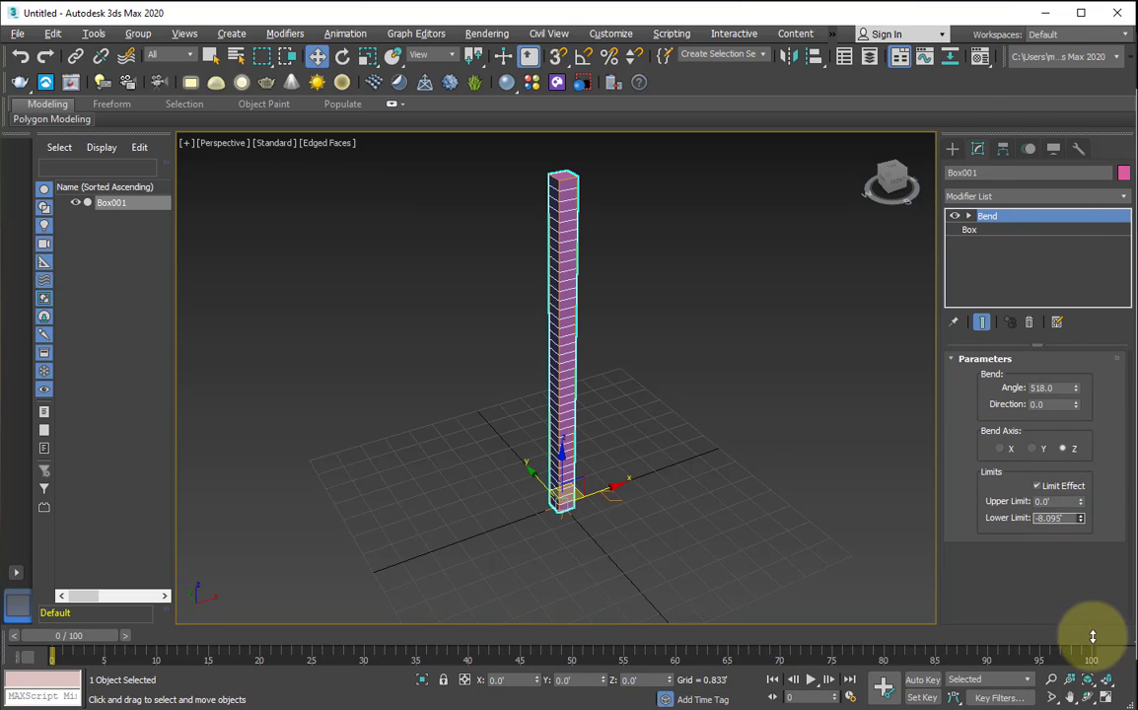
pyautogui.moveTo(1079, 501); pyautogui.dragTo(1041, 350)
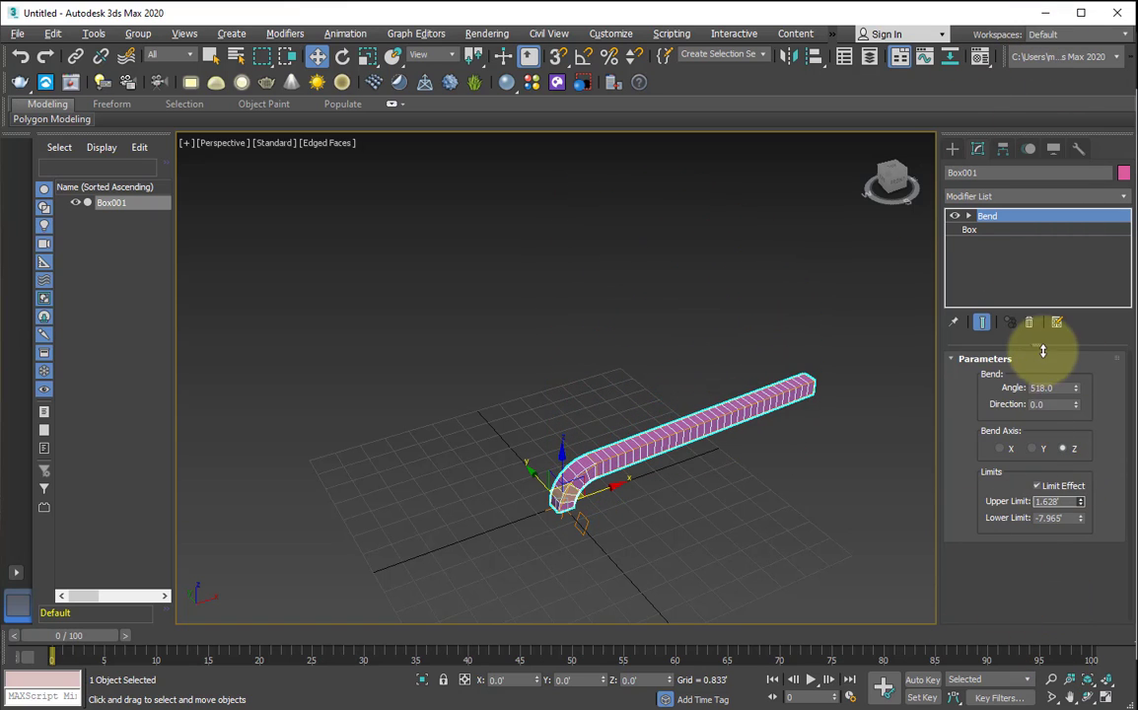
pyautogui.moveTo(1075, 390); pyautogui.dragTo(965, 237)
pyautogui.press('f')
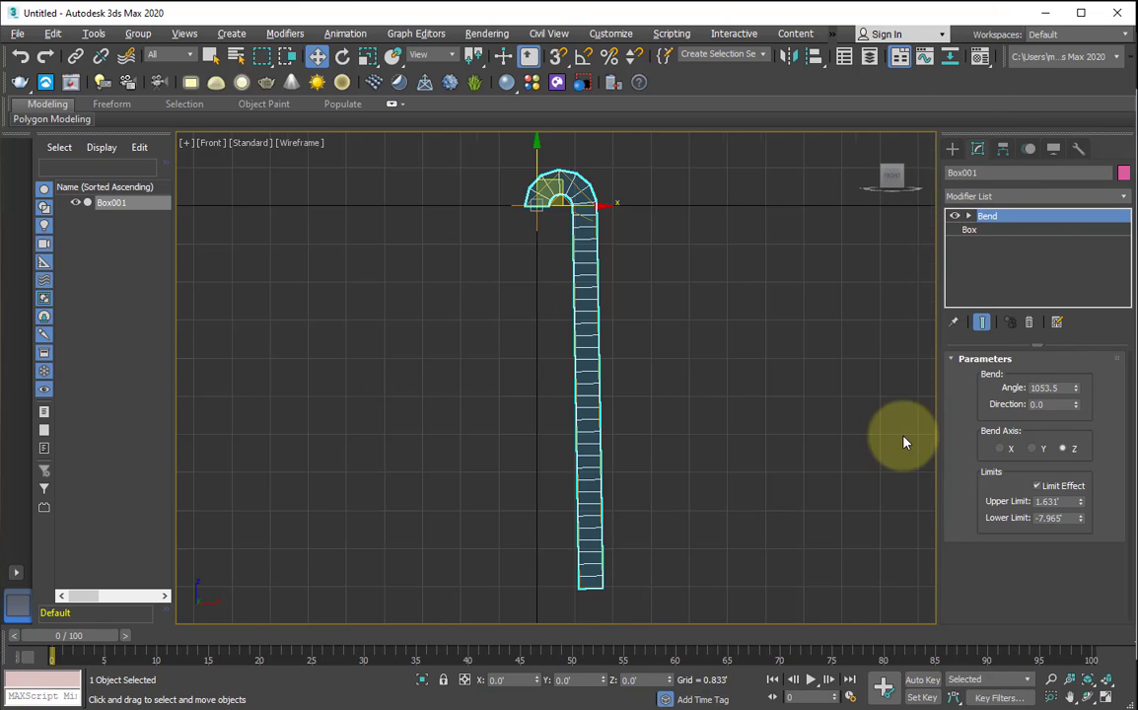
# Reset the bend's lower limit to 0 and curl the box's base with an upper limit of 4.012' and an angle of about 360.5 degrees
pyautogui.moveTo(1075, 391); pyautogui.dragTo(1098, 528)
pyautogui.rightClick(1076, 388)
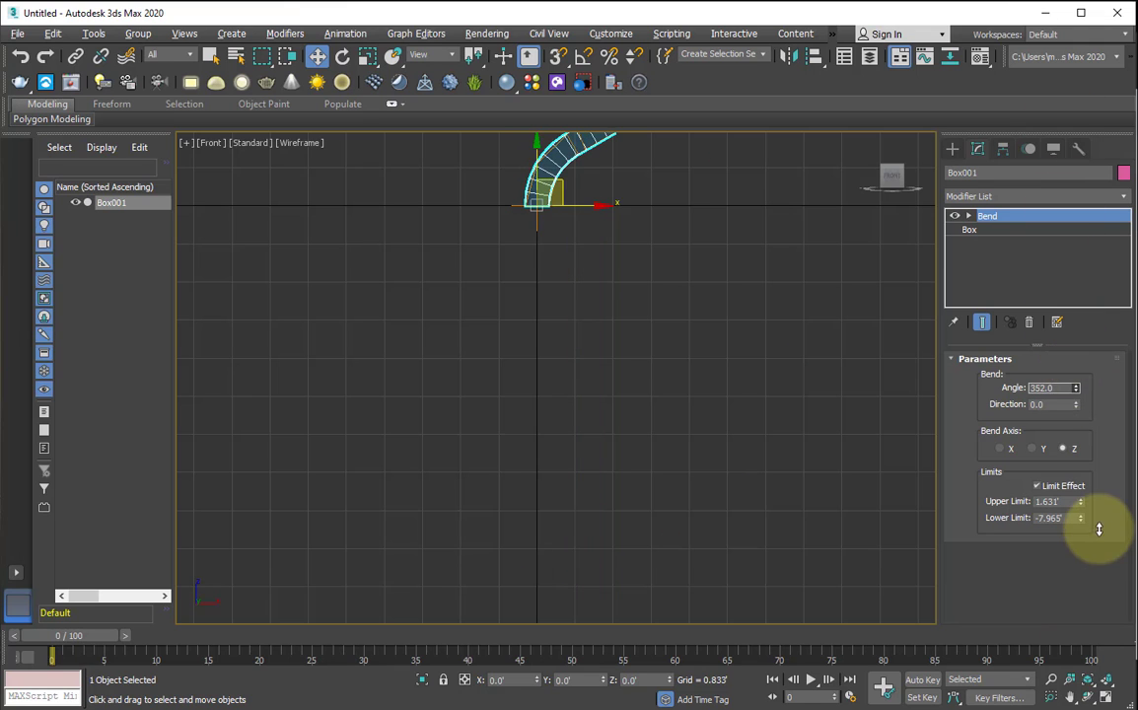
pyautogui.moveTo(741, 543); pyautogui.dragTo(708, 673, button='middle')
pyautogui.scroll(-2, 631, 427)
pyautogui.rightClick(1083, 521)
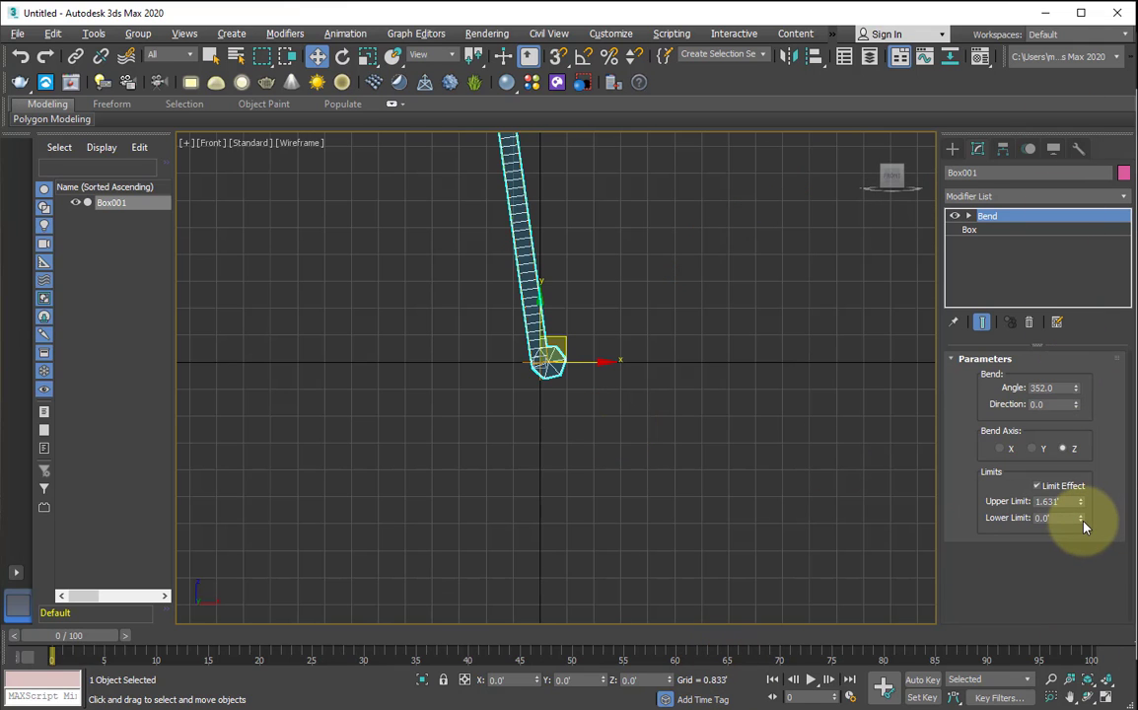
pyautogui.moveTo(1080, 501); pyautogui.dragTo(1002, 378)
pyautogui.moveTo(1081, 388); pyautogui.dragTo(1077, 371)
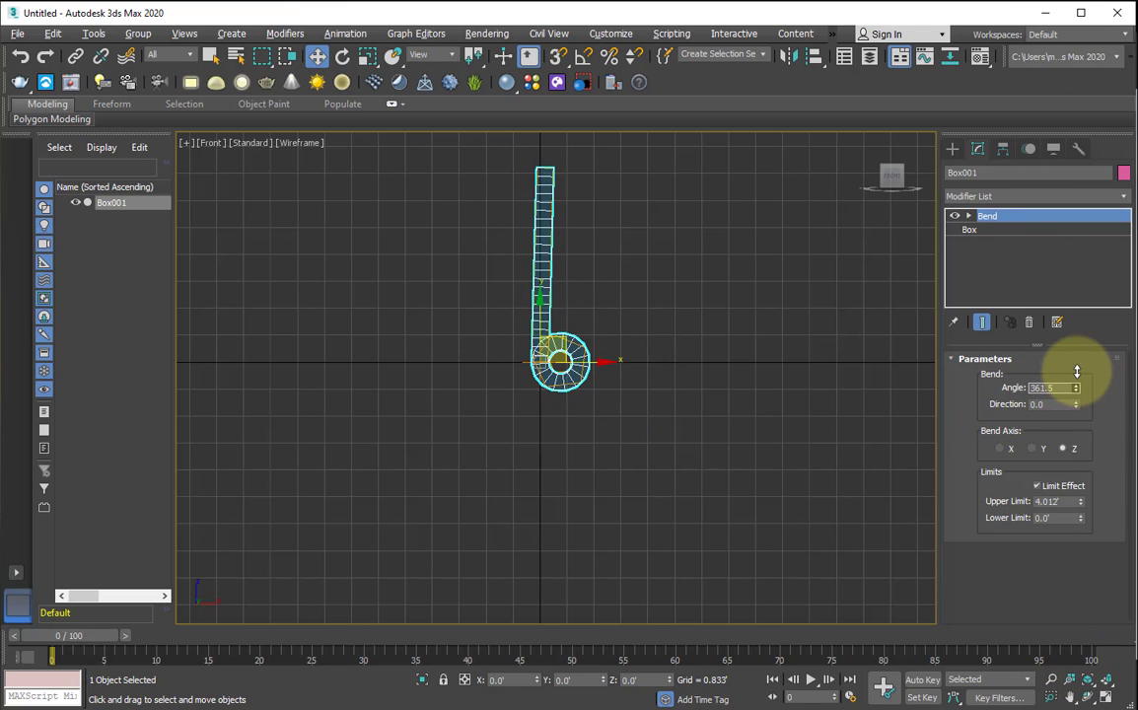
# Reduce the bend angle to 270 degrees so the straight section extends horizontally from the curl
pyautogui.moveTo(642, 482); pyautogui.dragTo(515, 444, button='middle')
pyautogui.press('p')
pyautogui.click(633, 495)
pyautogui.keyDown('alt'); pyautogui.moveTo(633, 495); pyautogui.dragTo(597, 434, button='middle'); pyautogui.keyUp('alt')
pyautogui.click(596, 472)
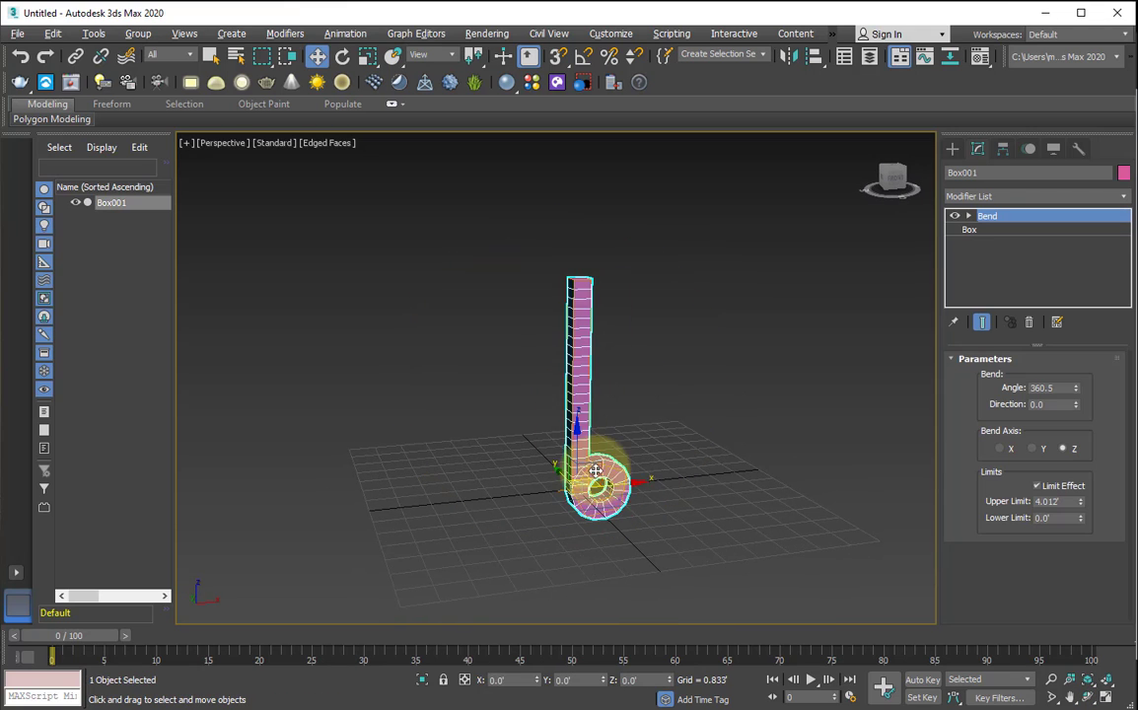
pyautogui.moveTo(656, 503)
pyautogui.mouseDown(button='middle')
pyautogui.moveTo(590, 549)
pyautogui.moveTo(668, 482)
pyautogui.mouseUp(button='middle')
pyautogui.moveTo(1076, 388); pyautogui.dragTo(1046, 527)
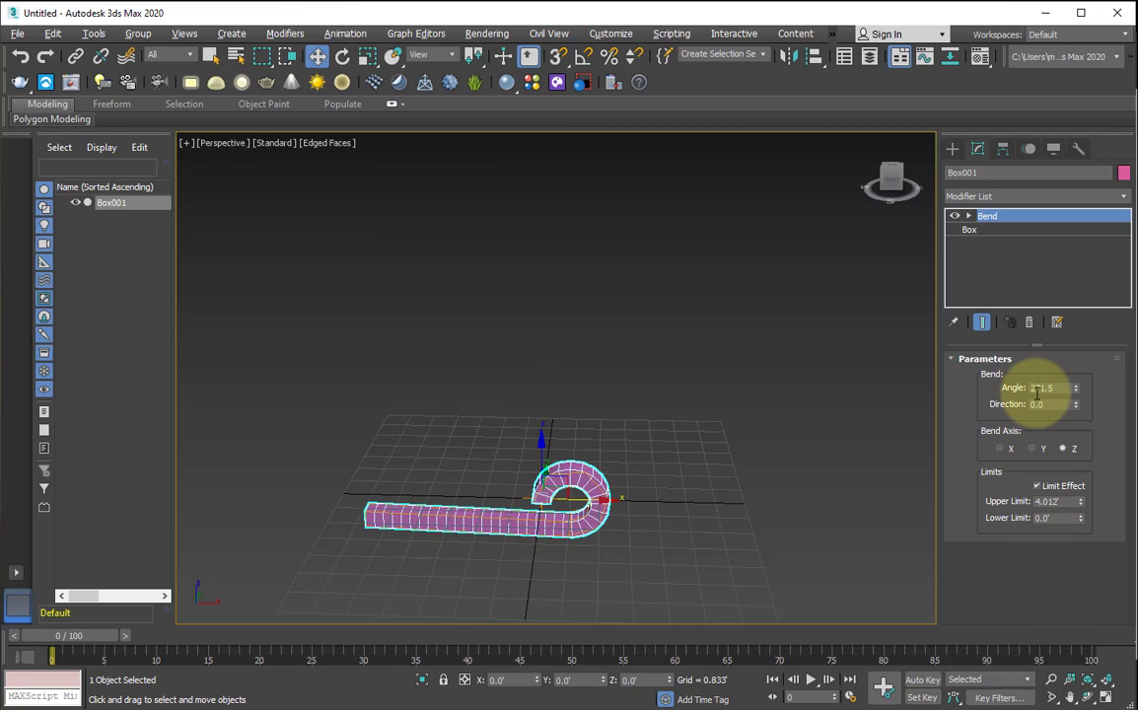
pyautogui.press('f')
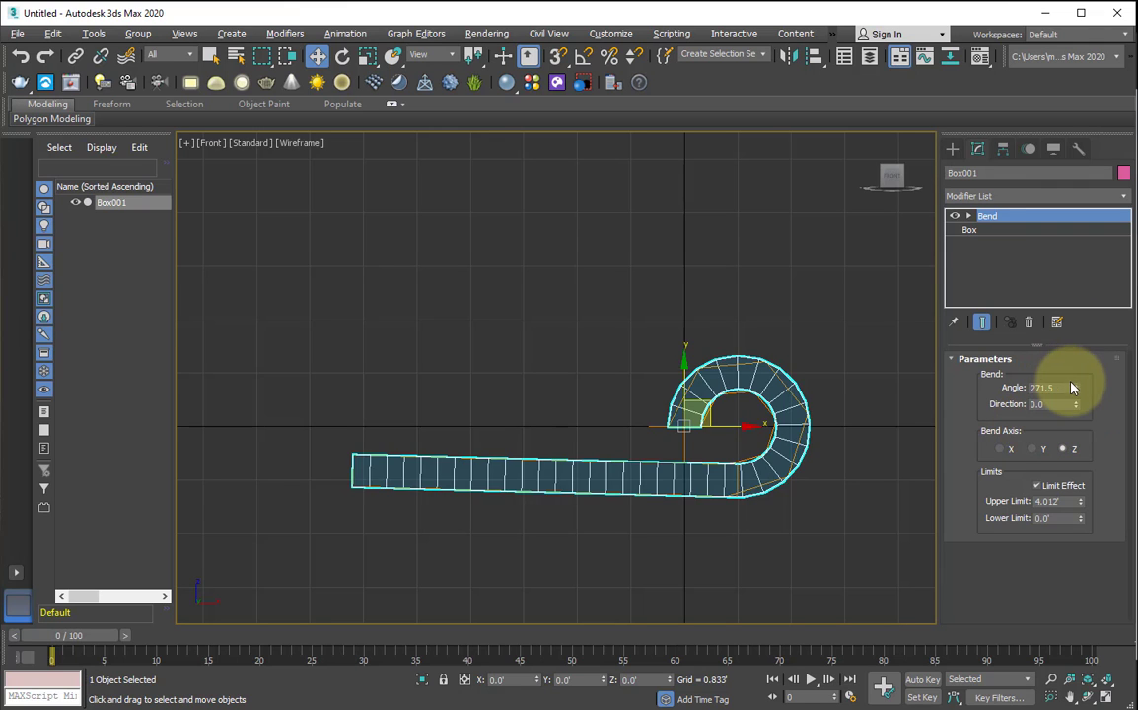
pyautogui.moveTo(1079, 388); pyautogui.dragTo(1074, 387)
# Move the bent box aside along the ground plane to about X -8.858', Y 0.548'
pyautogui.moveTo(850, 423); pyautogui.dragTo(790, 432, button='middle')
pyautogui.scroll(-5, 791, 430)
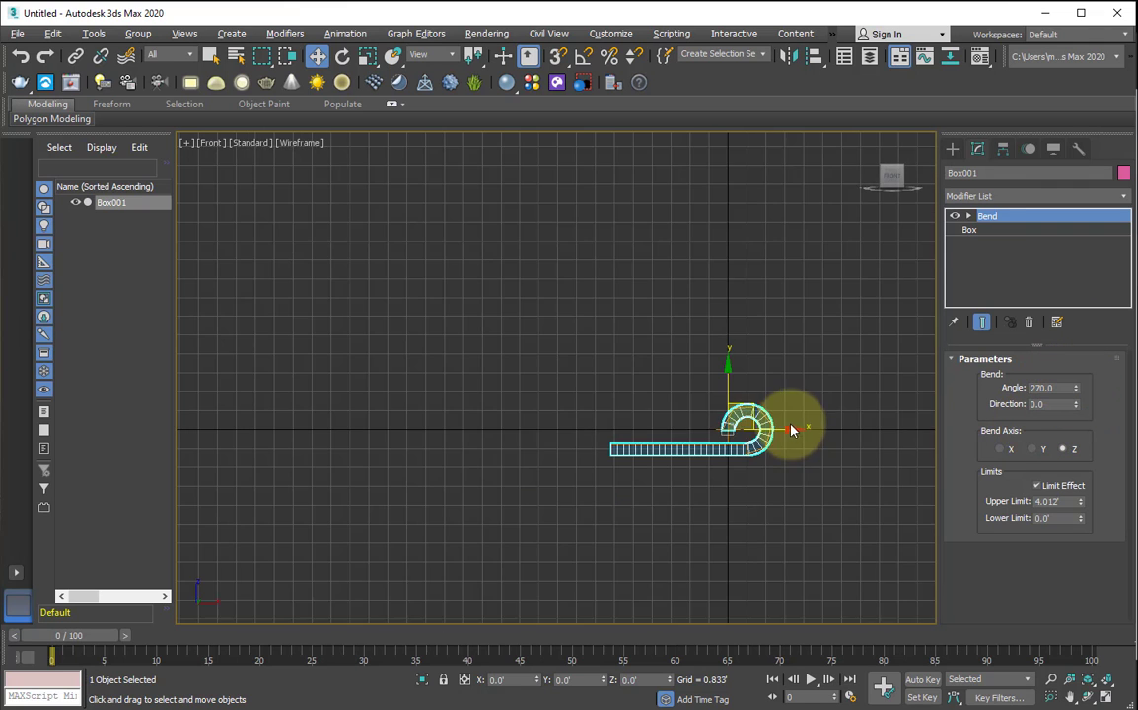
pyautogui.press('p')
pyautogui.keyDown('alt'); pyautogui.moveTo(597, 397); pyautogui.dragTo(596, 397, button='middle'); pyautogui.keyUp('alt')
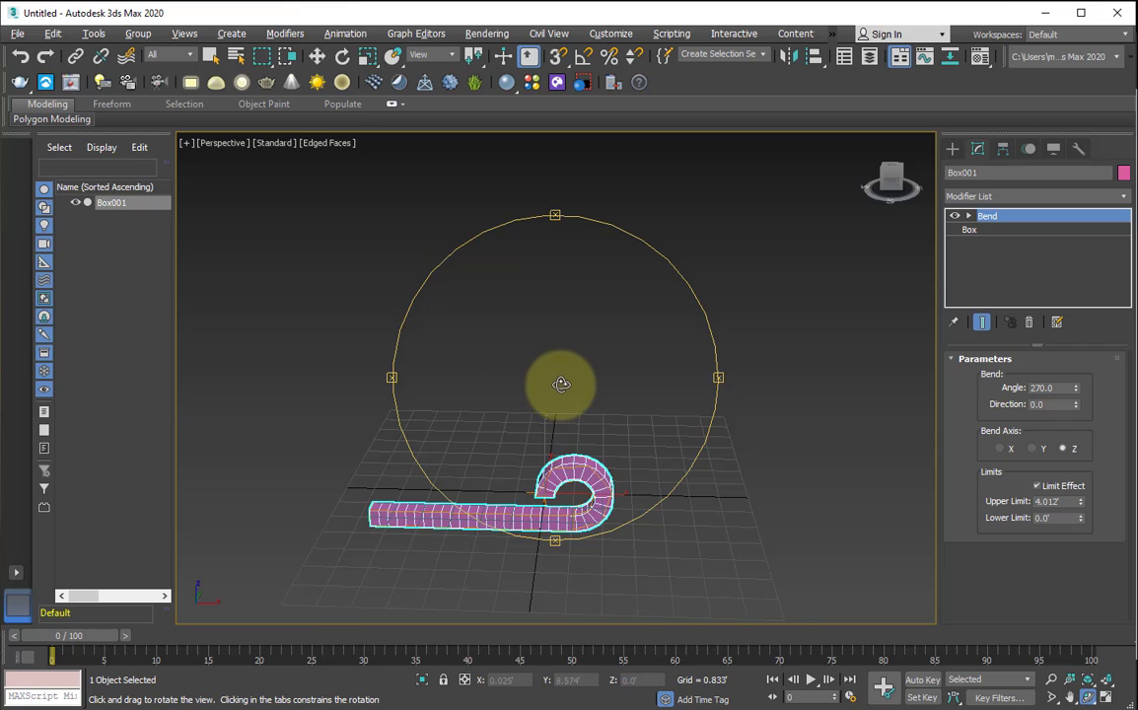
pyautogui.moveTo(561, 384); pyautogui.dragTo(572, 448)
pyautogui.rightClick(572, 450)
pyautogui.moveTo(570, 508); pyautogui.dragTo(268, 472)
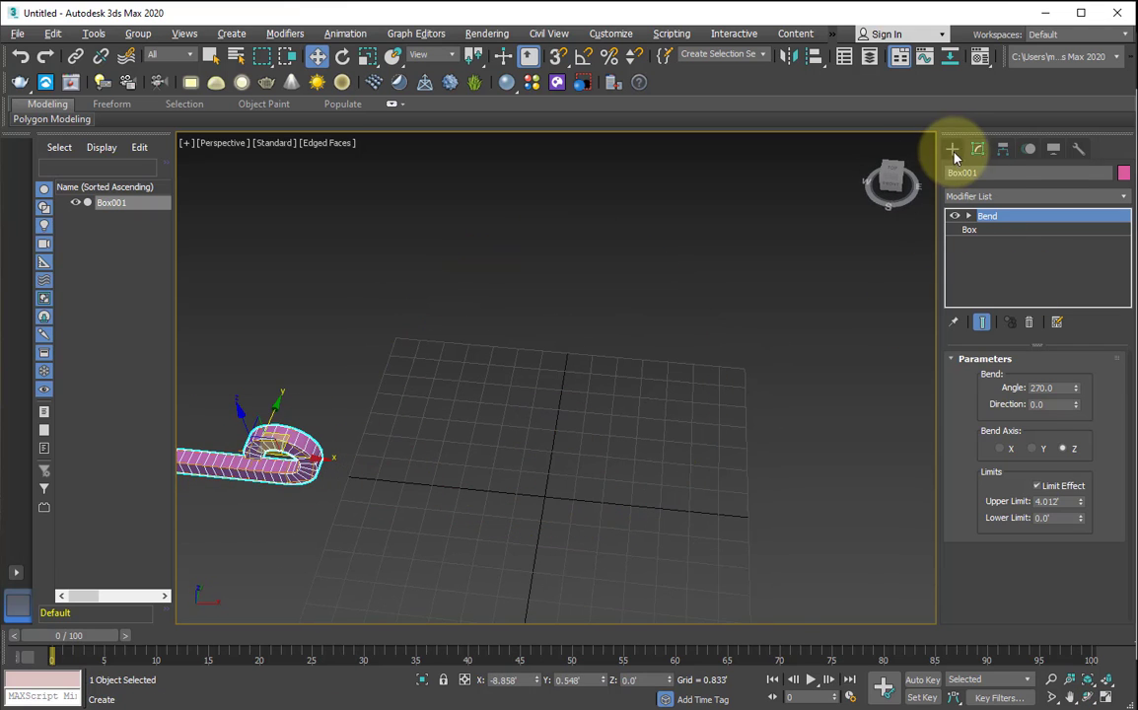
# Create a second flat box about 4.17' long, 6.818' wide and 0.123' high beside the bent one in the top view
pyautogui.click(953, 149)
pyautogui.click(1003, 243)
pyautogui.press('t')
pyautogui.scroll(3, 542, 431)
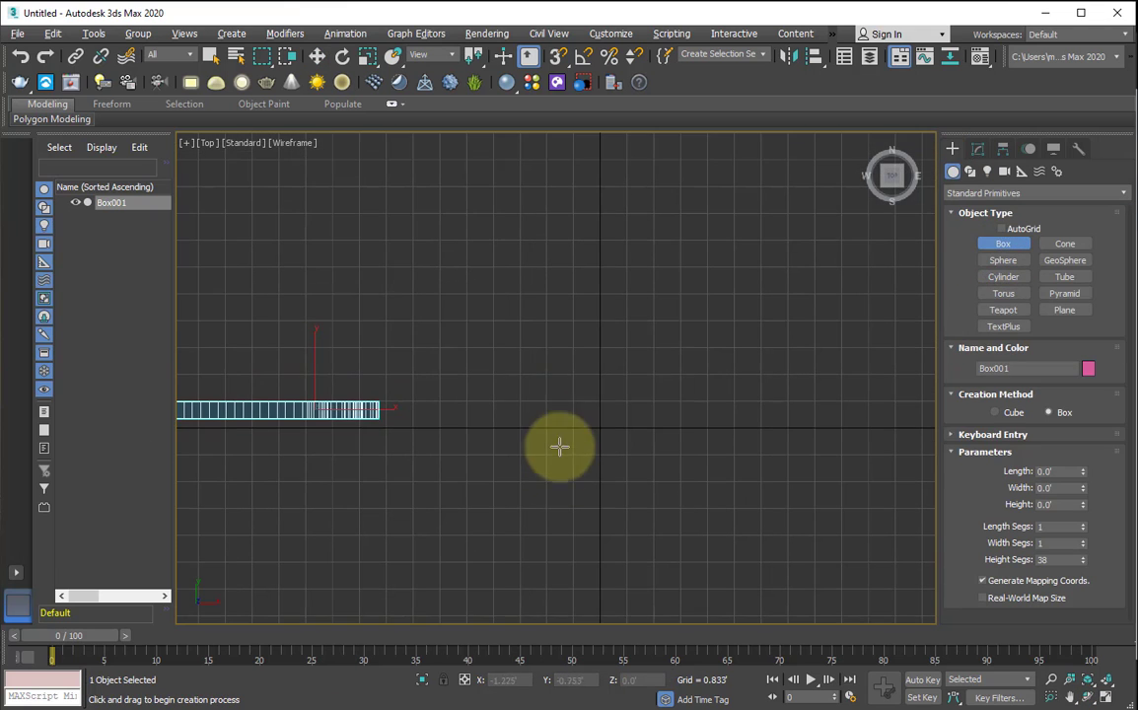
pyautogui.rightClick(560, 447)
pyautogui.click(1003, 243)
pyautogui.moveTo(515, 319); pyautogui.dragTo(736, 455)
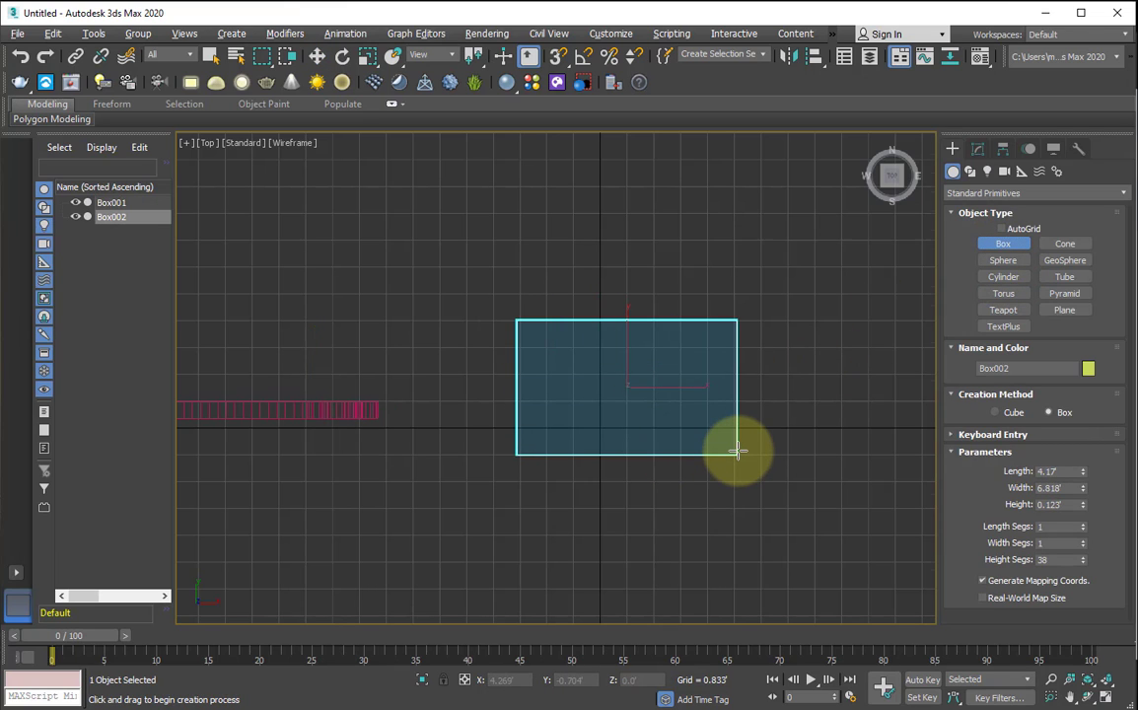
pyautogui.press('f')
pyautogui.press('p')
pyautogui.press('t')
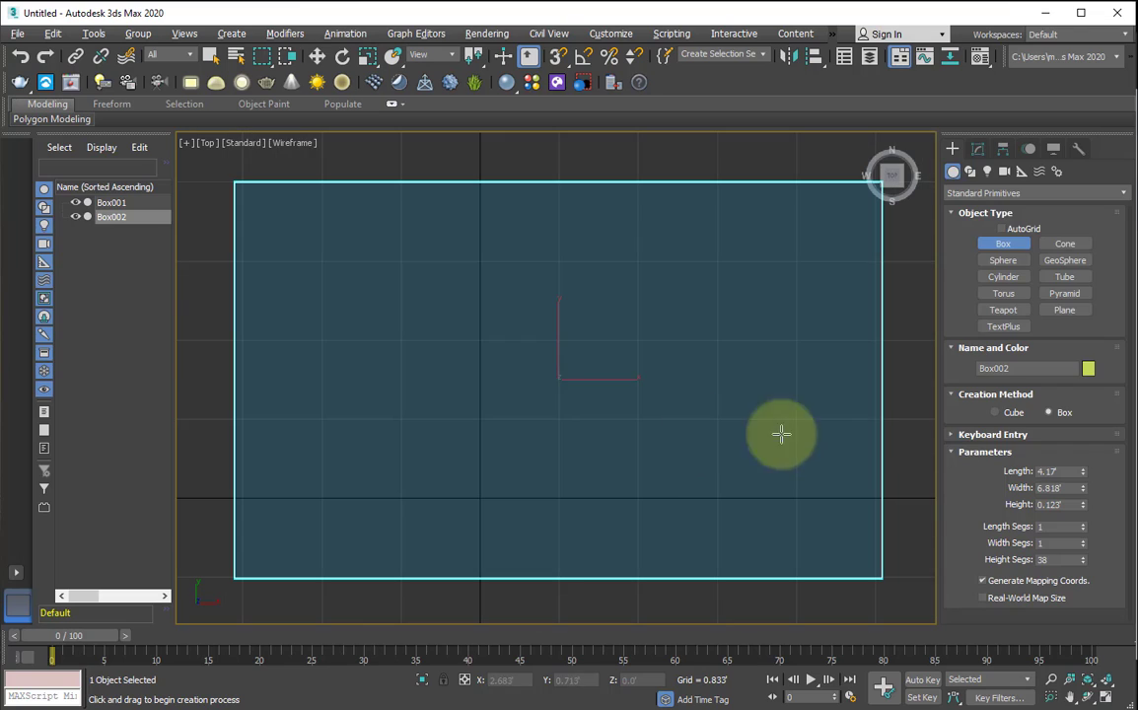
# Resize the flat box to a length of 2', a width of 4' and a height of 0.1'
pyautogui.click(977, 148)
pyautogui.moveTo(1082, 379); pyautogui.dragTo(988, 384)
pyautogui.write('4')
pyautogui.press('Tab')
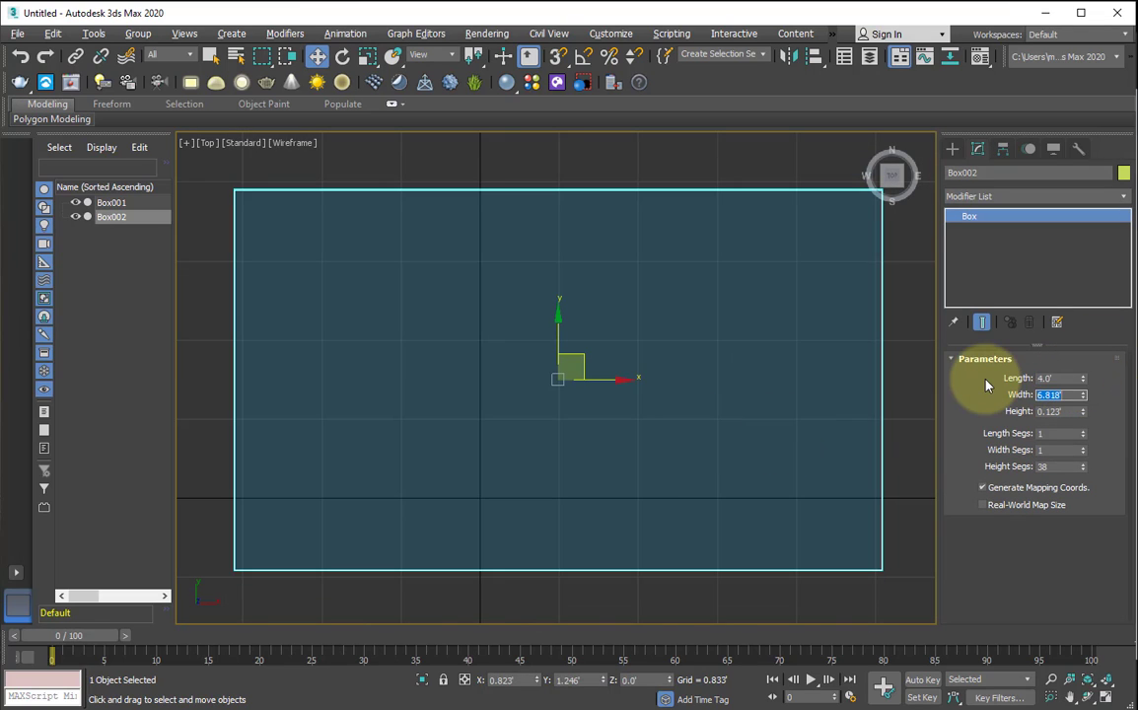
pyautogui.moveTo(1083, 395); pyautogui.dragTo(1008, 398)
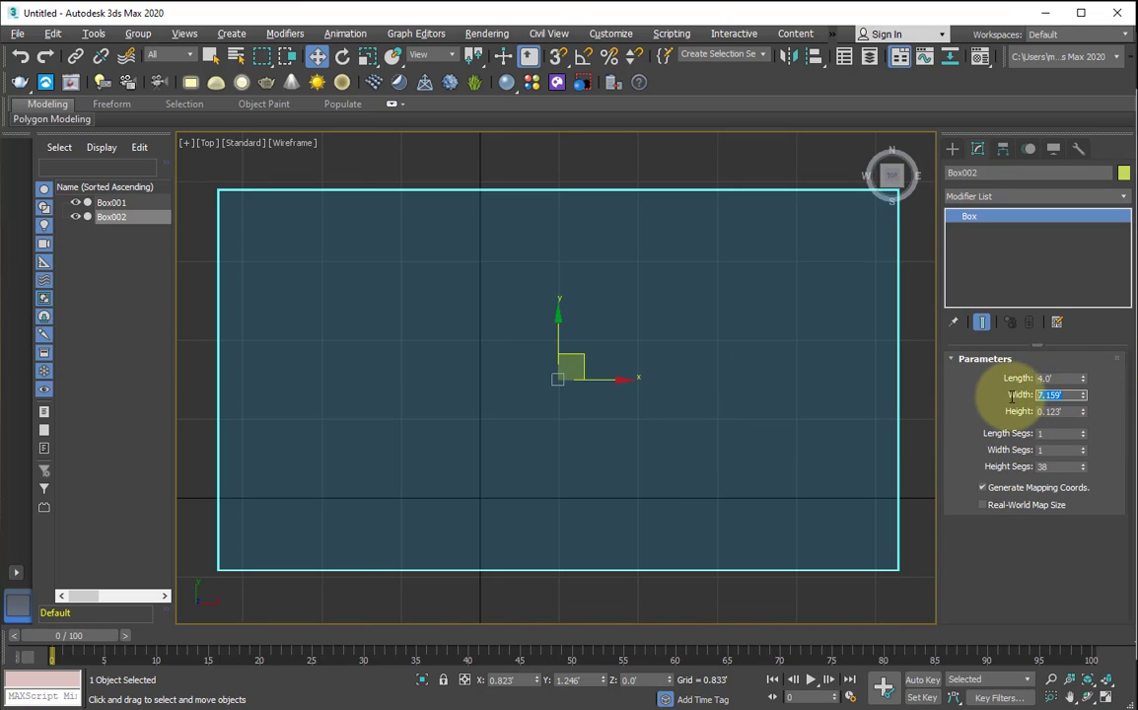
pyautogui.write('4')
pyautogui.press('Tab')
pyautogui.hotkey('shift', 'Tab')
pyautogui.hotkey('shift', 'Tab')
pyautogui.write('2')
pyautogui.press('Tab')
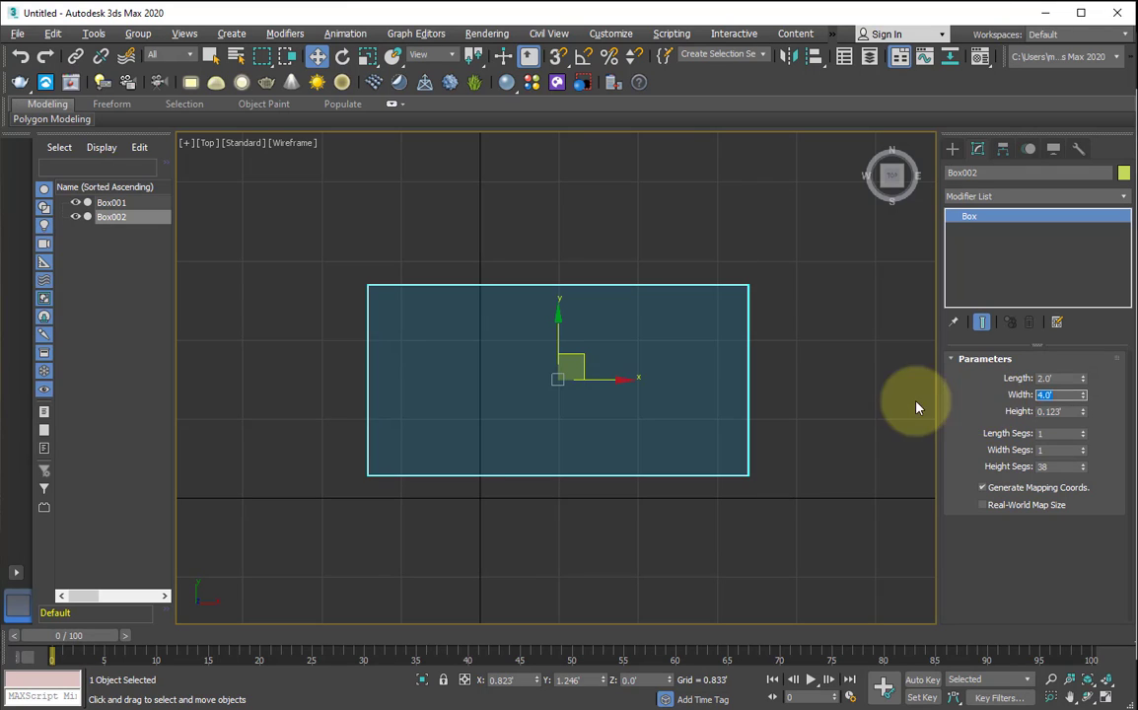
pyautogui.press('Tab')
pyautogui.write('.1')
pyautogui.press('Return')
# Divide the flat box into 33 length segments, 33 width segments and 1 height segment
pyautogui.press('f')
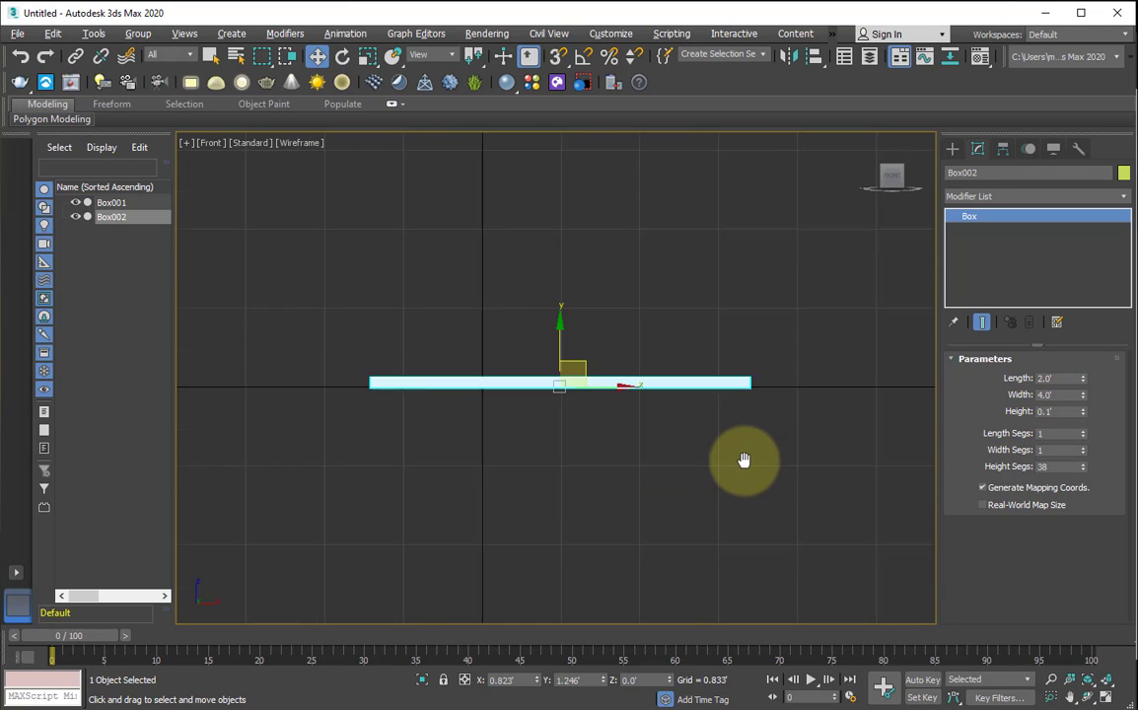
pyautogui.scroll(3, 744, 461)
pyautogui.moveTo(745, 462); pyautogui.dragTo(738, 481, button='middle')
pyautogui.press('t')
pyautogui.moveTo(1083, 434)
pyautogui.mouseDown()
pyautogui.moveTo(1089, 399)
pyautogui.moveTo(1082, 430)
pyautogui.mouseUp()
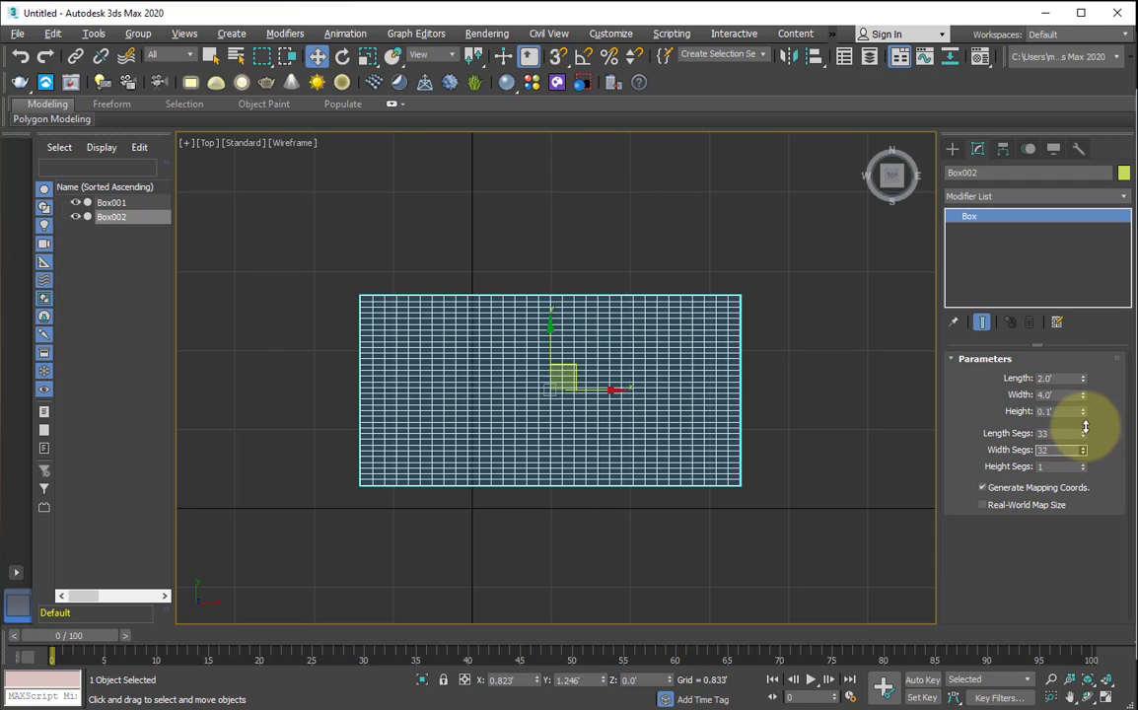
# Centre the flat box at X 0, Y 0 and raise it to about Z 1.557' in the front view
pyautogui.press('f')
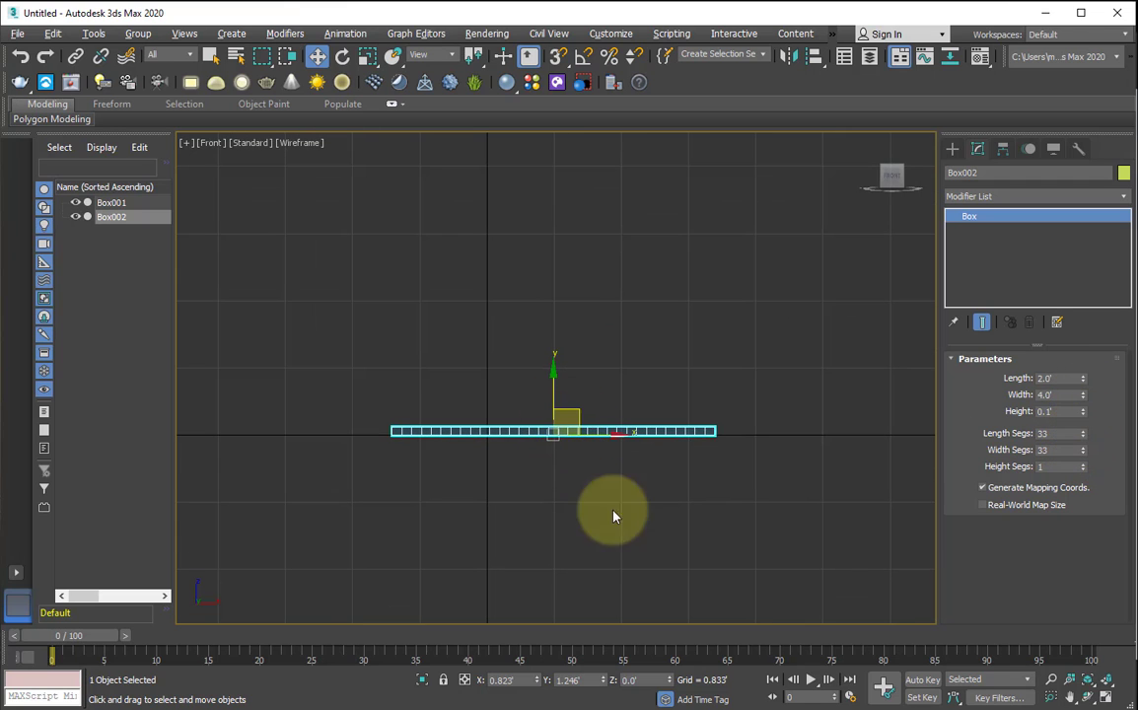
pyautogui.rightClick(538, 680)
pyautogui.rightClick(603, 681)
pyautogui.moveTo(488, 386); pyautogui.dragTo(500, 259)
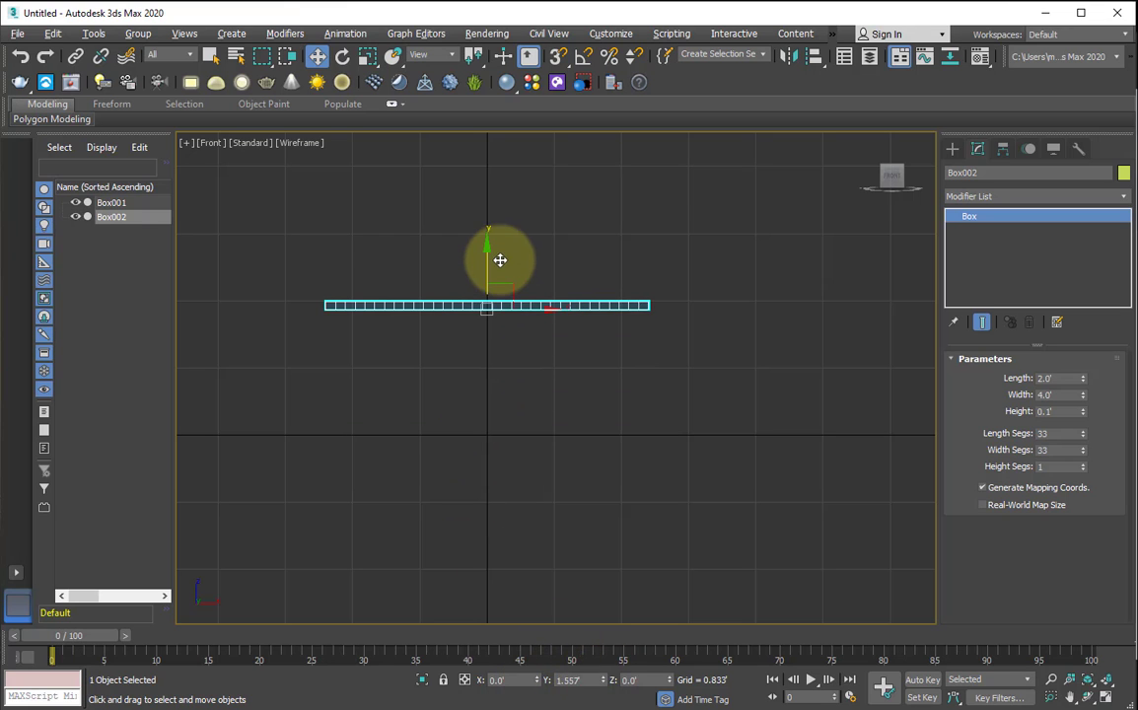
# Apply a Bend modifier to the flat box and try an angle of about 34 degrees on the Z axis in perspective
pyautogui.click(1006, 197)
pyautogui.press('b')
pyautogui.click(987, 363)
pyautogui.press('p')
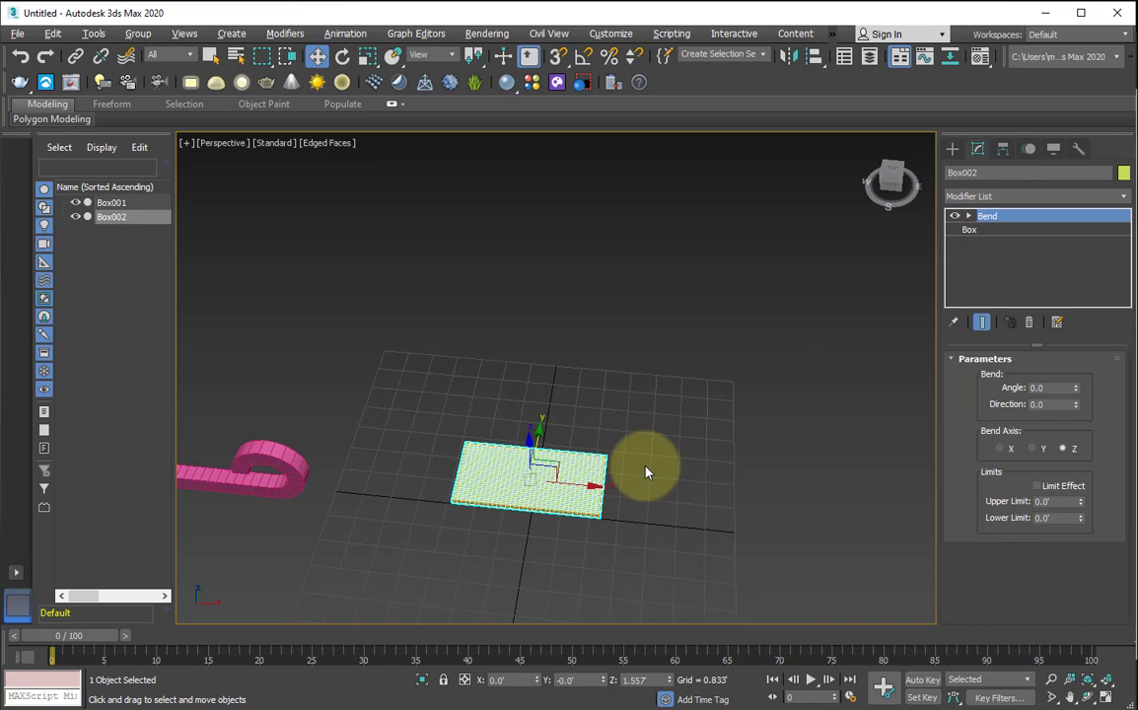
pyautogui.moveTo(565, 491); pyautogui.dragTo(585, 385, button='middle')
pyautogui.scroll(4, 585, 386)
pyautogui.moveTo(1076, 387); pyautogui.dragTo(1080, 332)
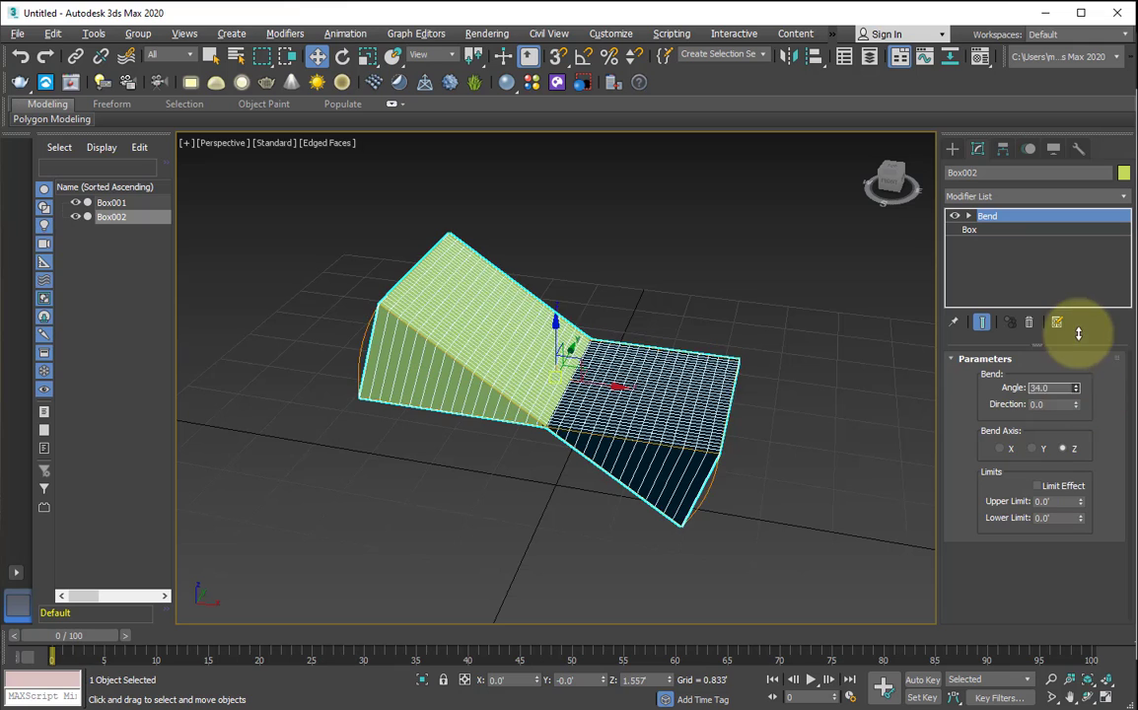
# Change the bend axis to X and set the angle to 180 degrees to form a half-circle arch
pyautogui.click(1001, 448)
pyautogui.moveTo(1076, 387); pyautogui.dragTo(999, 128)
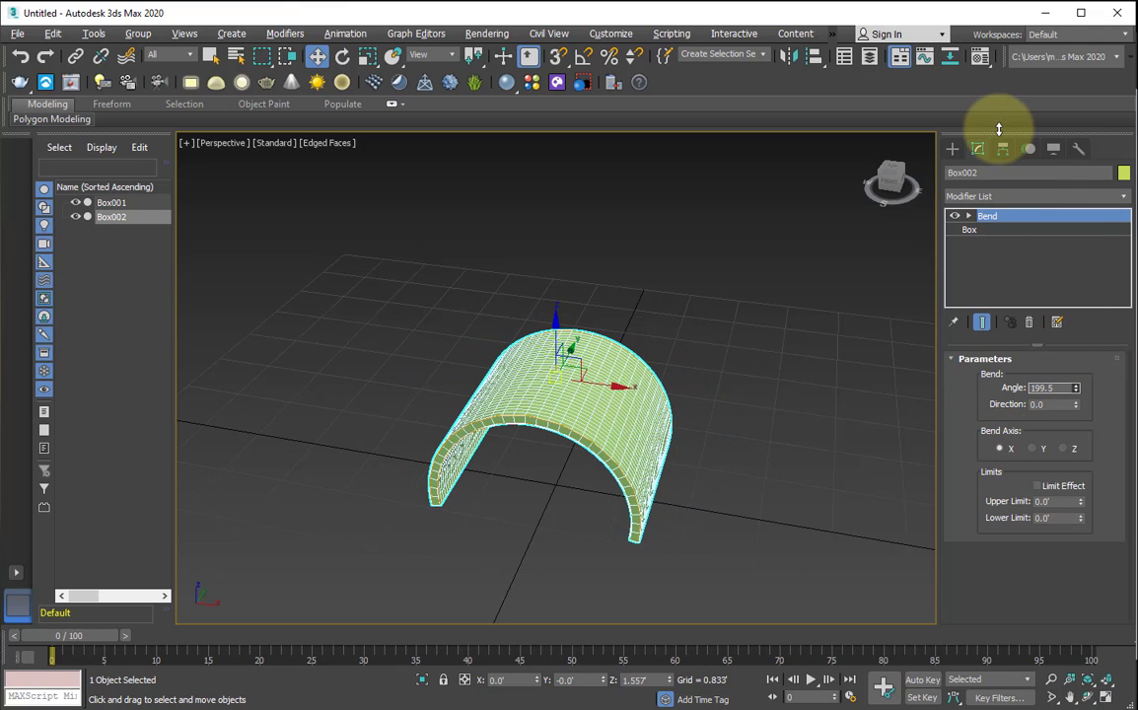
pyautogui.press('f')
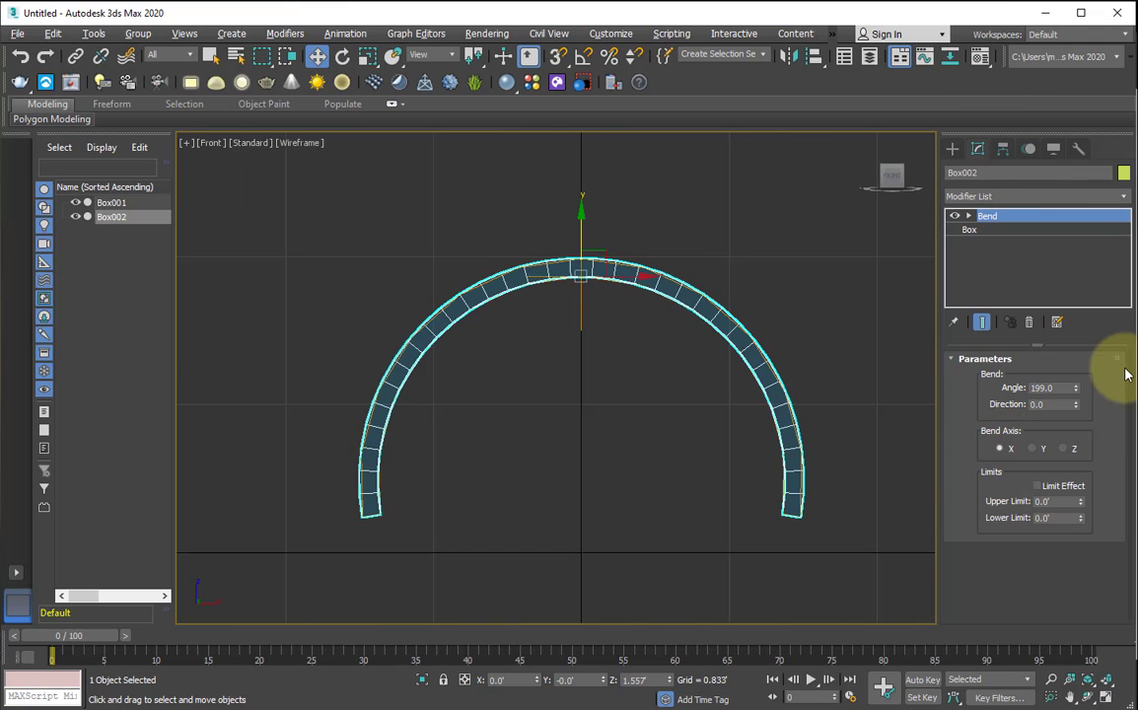
pyautogui.moveTo(1075, 395); pyautogui.dragTo(1077, 417)
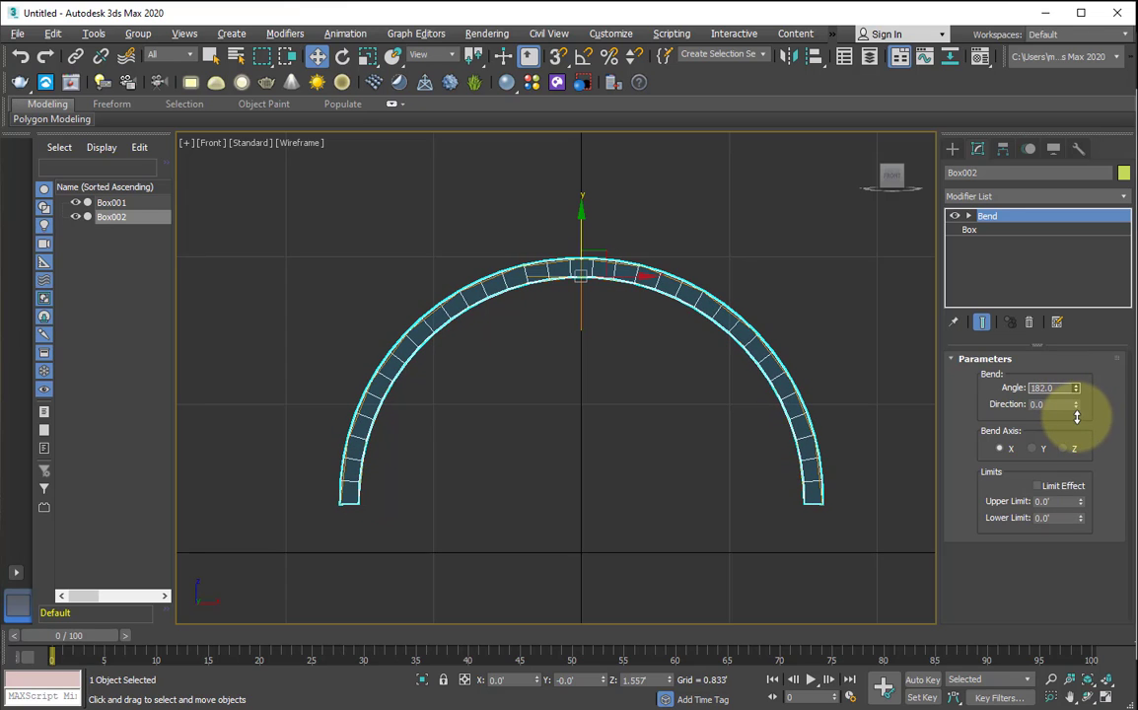
pyautogui.moveTo(524, 413); pyautogui.dragTo(511, 441, button='middle')
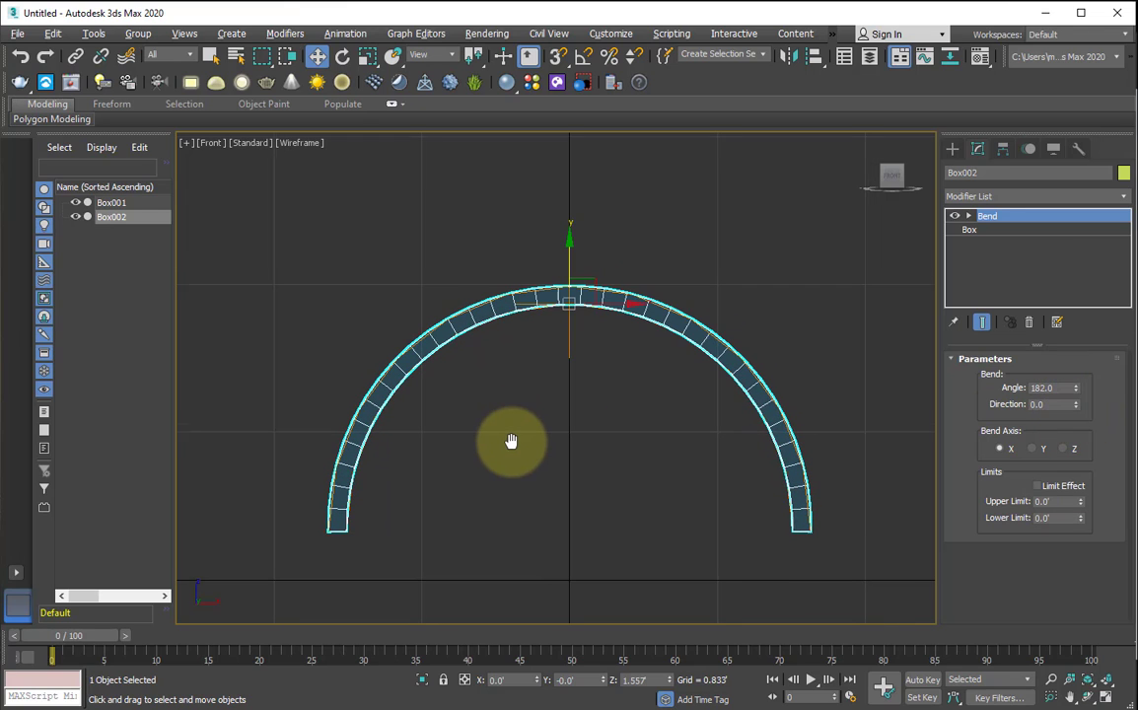
pyautogui.doubleClick(1043, 388)
pyautogui.write('180')
pyautogui.press('Return')
# Copy the arch along the X axis to about X 5.11' in the front view
pyautogui.scroll(-6, 761, 418)
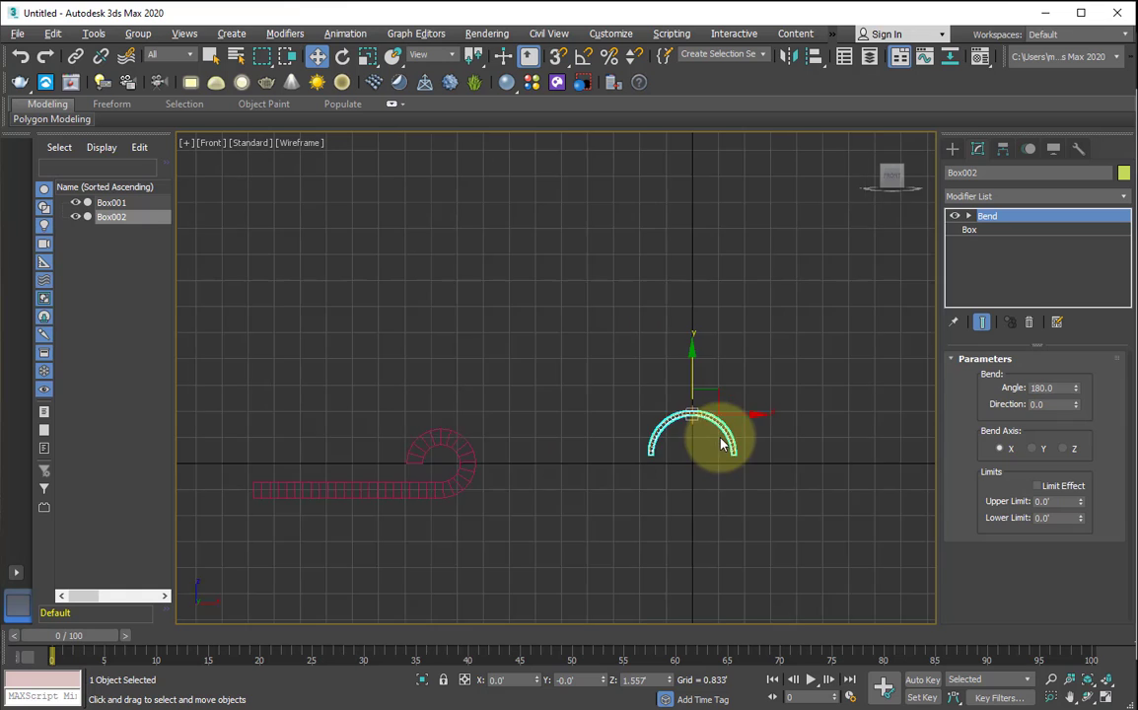
pyautogui.moveTo(719, 437); pyautogui.dragTo(655, 444, button='middle')
pyautogui.keyDown('shift'); pyautogui.moveTo(655, 445); pyautogui.dragTo(799, 429); pyautogui.keyUp('shift')
pyautogui.click(582, 434)
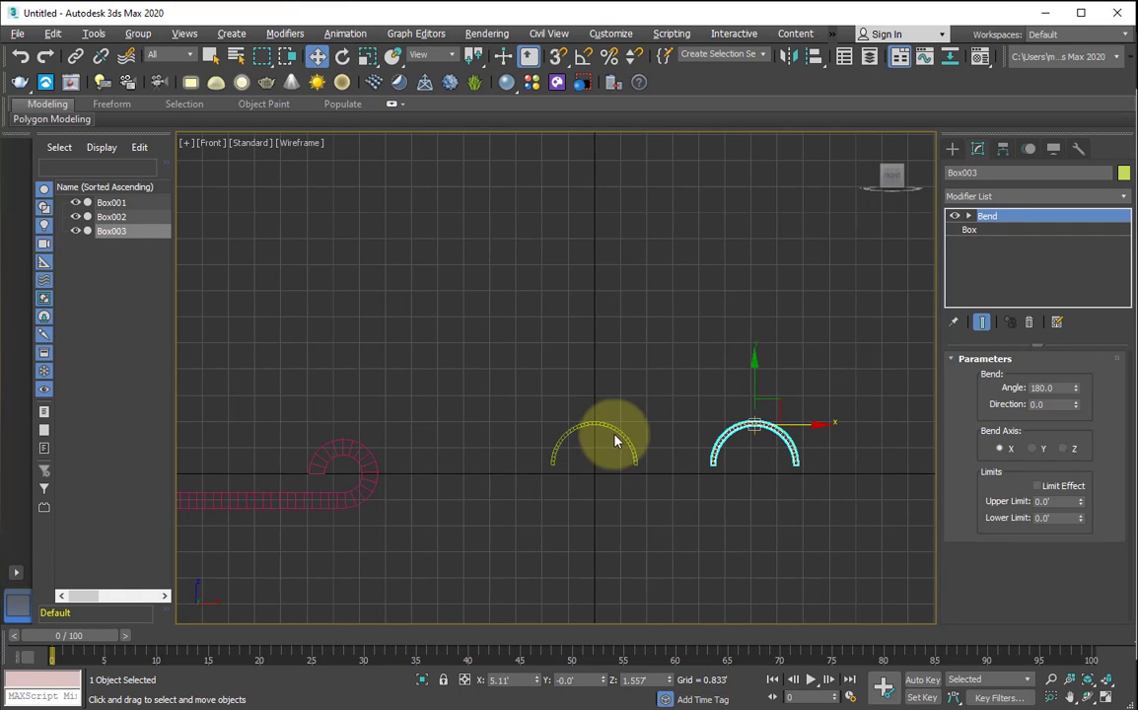
# Remove the Bend modifier from the original arch and apply an FFD 3x3x3 modifier instead
pyautogui.click(614, 434)
pyautogui.click(1029, 323)
pyautogui.press('t')
pyautogui.press('z')
pyautogui.click(1003, 198)
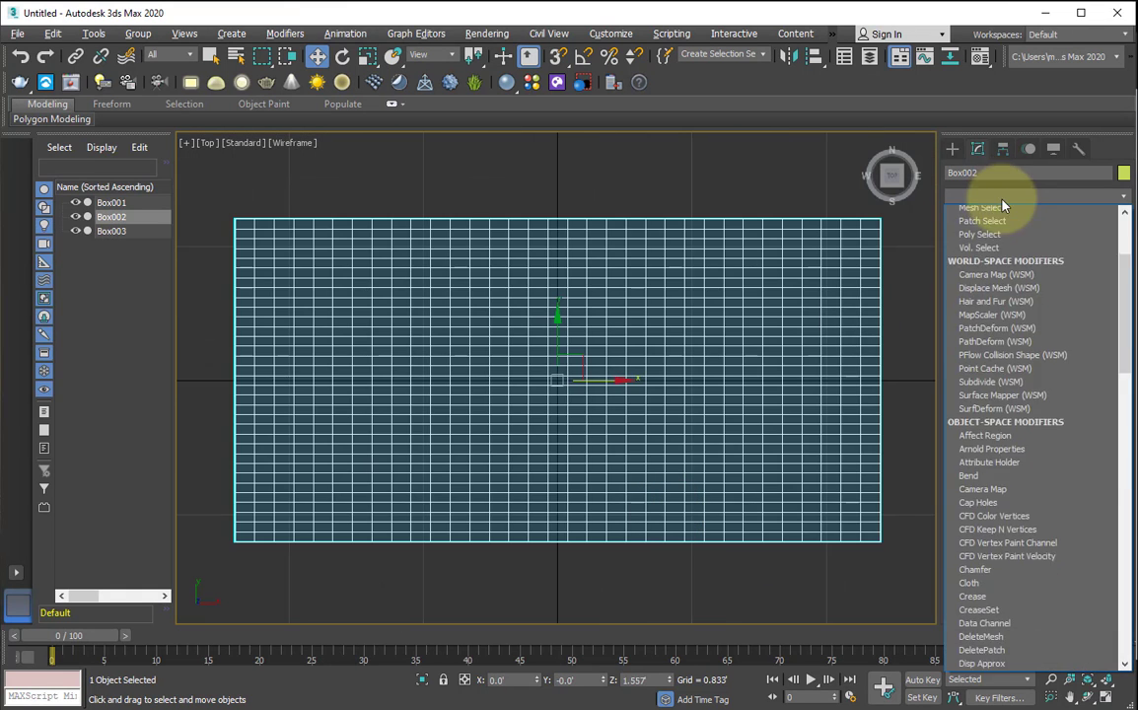
pyautogui.press('f')
pyautogui.click(986, 239)
# Pull the middle control points of the front edge outward in the top view to curve the box's front
pyautogui.scroll(-5, 443, 412)
pyautogui.moveTo(441, 415); pyautogui.dragTo(426, 365, button='middle')
pyautogui.press('1')
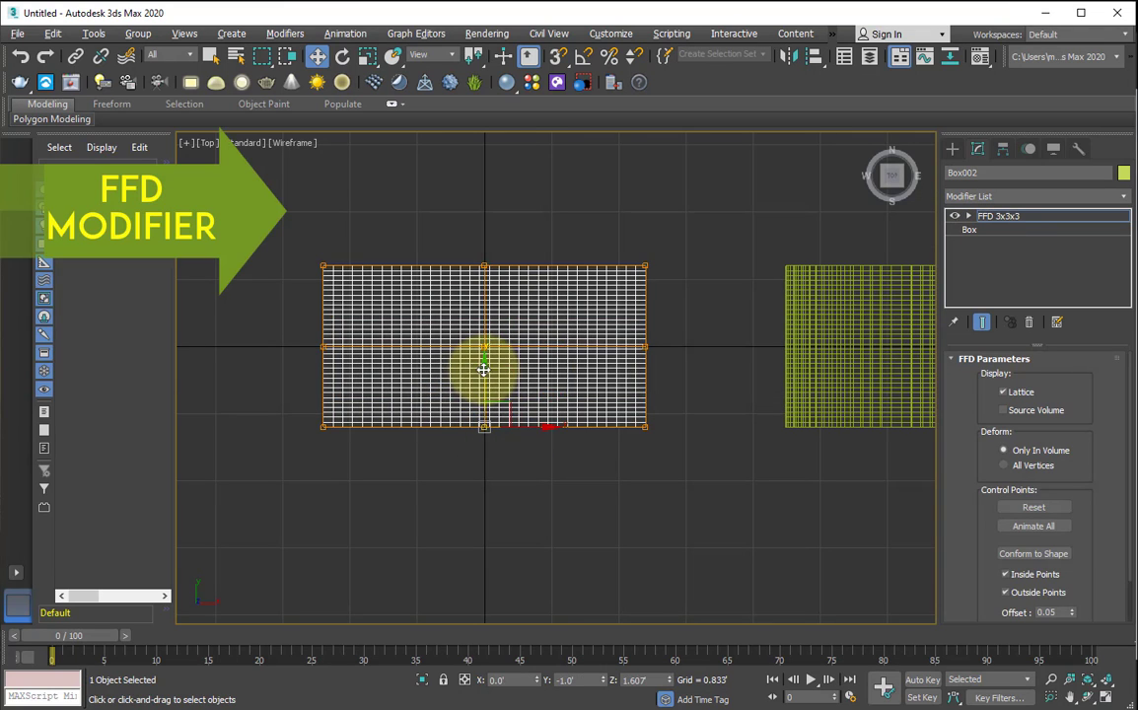
pyautogui.moveTo(483, 369); pyautogui.dragTo(459, 477)
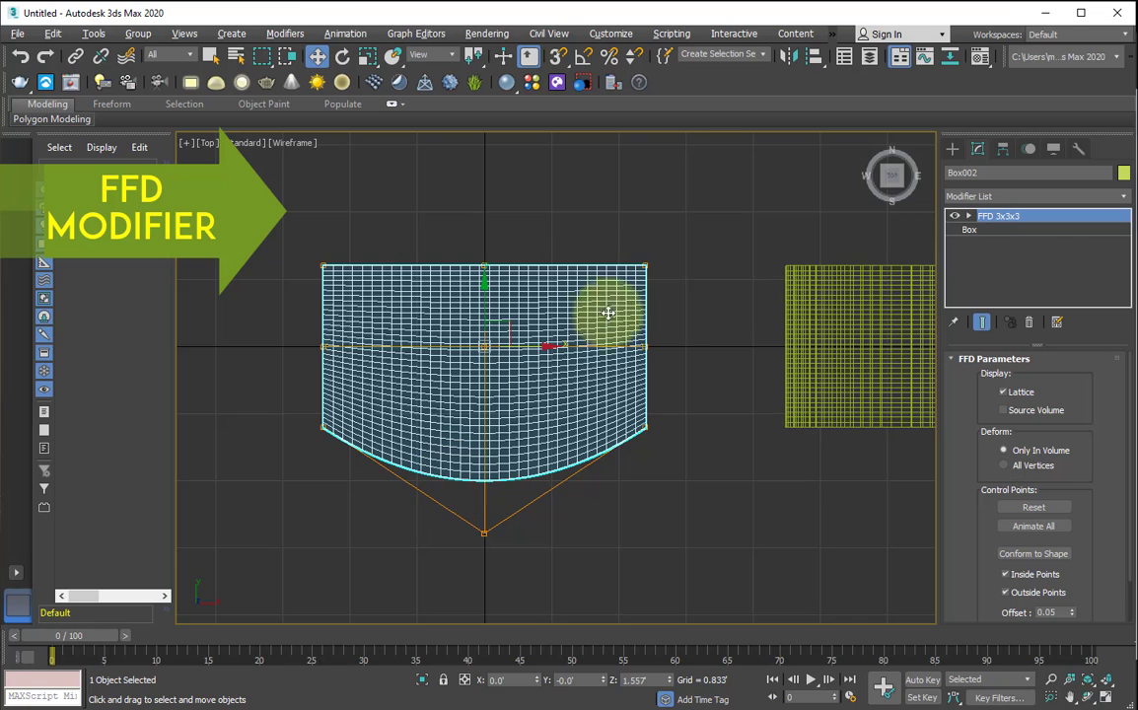
# Set the curved box's base height to 2' and lower the box to Z 0
pyautogui.press('f')
pyautogui.click(986, 229)
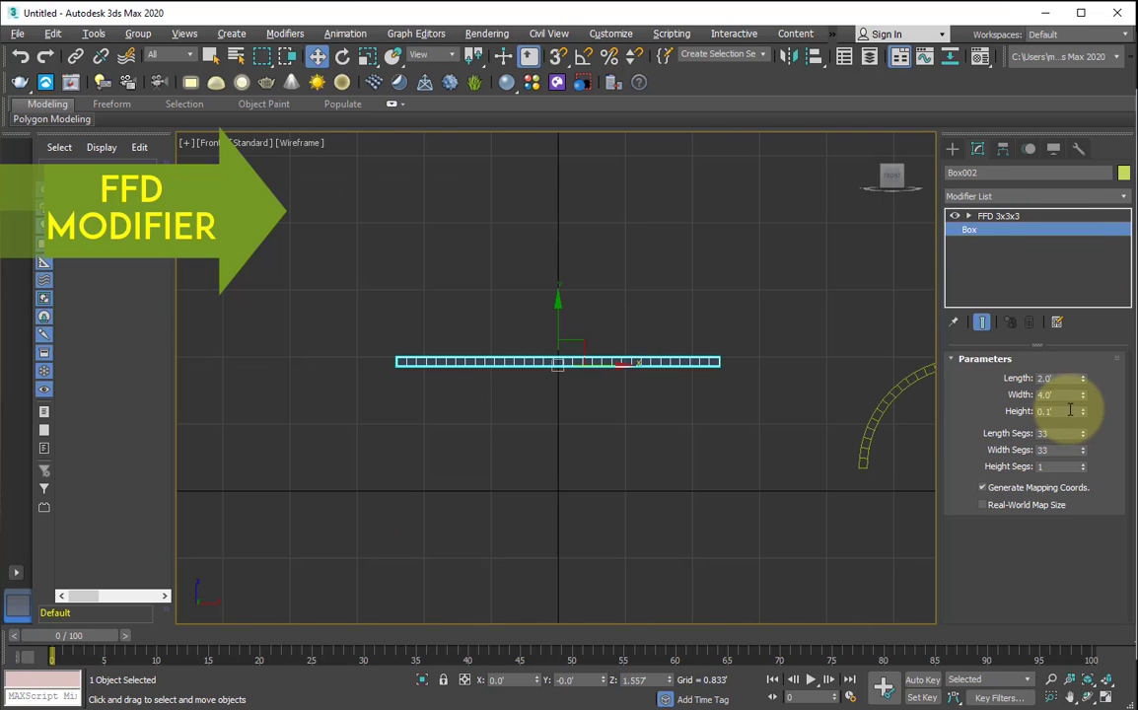
pyautogui.write('3.')
pyautogui.press('Return')
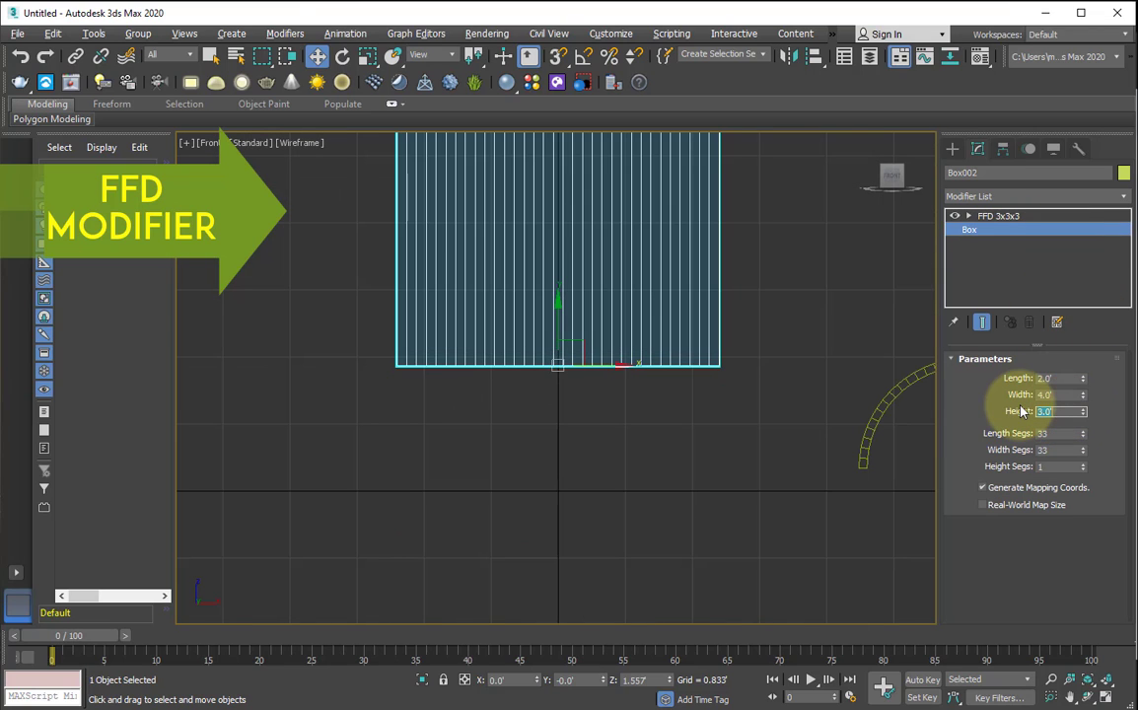
pyautogui.write('2')
pyautogui.press('Return')
pyautogui.scroll(-2, 538, 372)
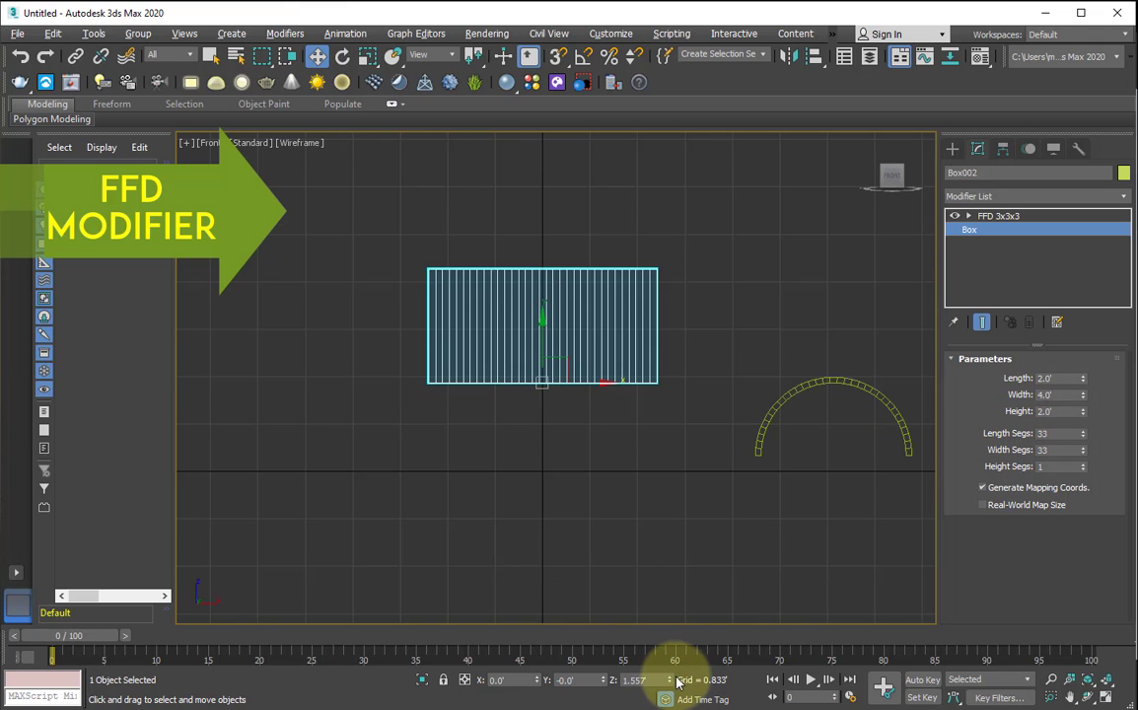
pyautogui.moveTo(600, 445); pyautogui.dragTo(600, 534, button='middle')
pyautogui.scroll(2, 569, 535)
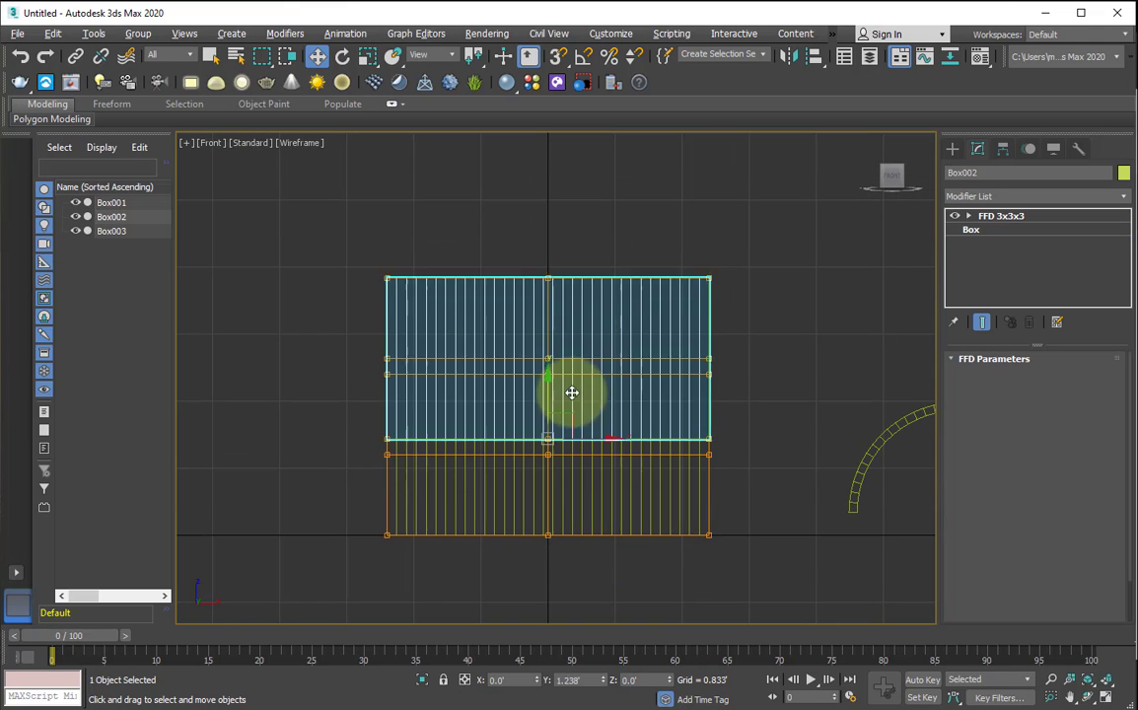
# Copy the curved box upward to about Z 2.111' and set the copy's height to 0.1' to make a lid
pyautogui.keyDown('shift'); pyautogui.moveTo(572, 392); pyautogui.dragTo(584, 331); pyautogui.keyUp('shift')
pyautogui.click(572, 438)
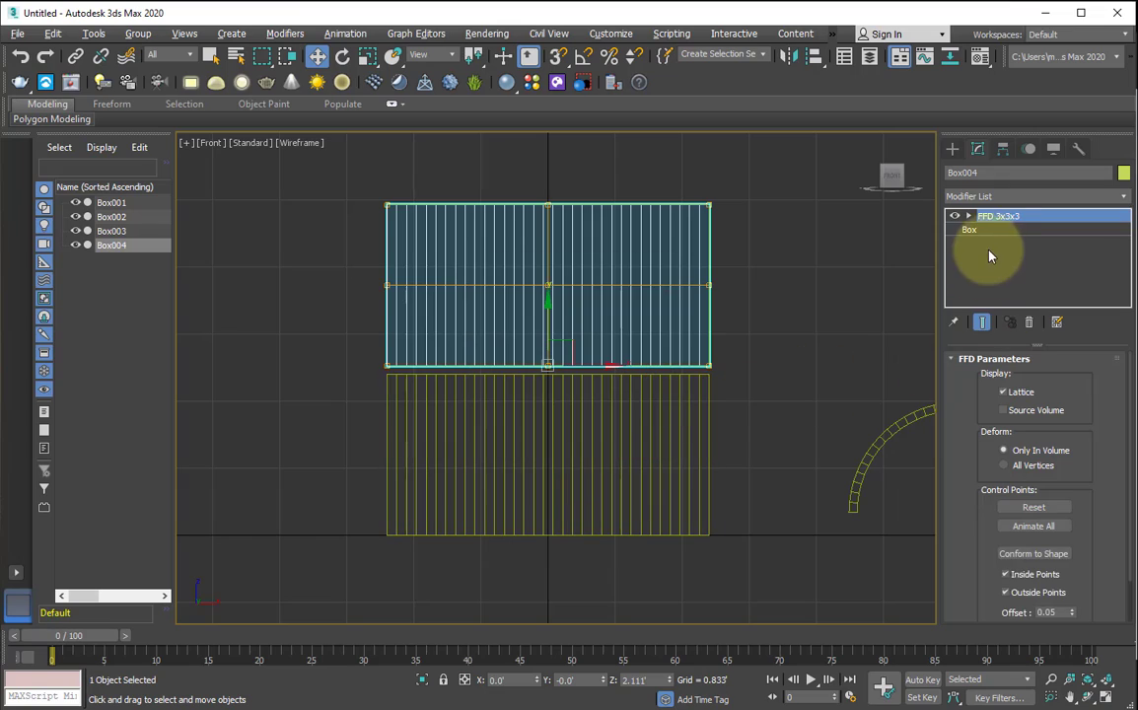
pyautogui.click(976, 230)
pyautogui.write('0.1')
pyautogui.press('Return')
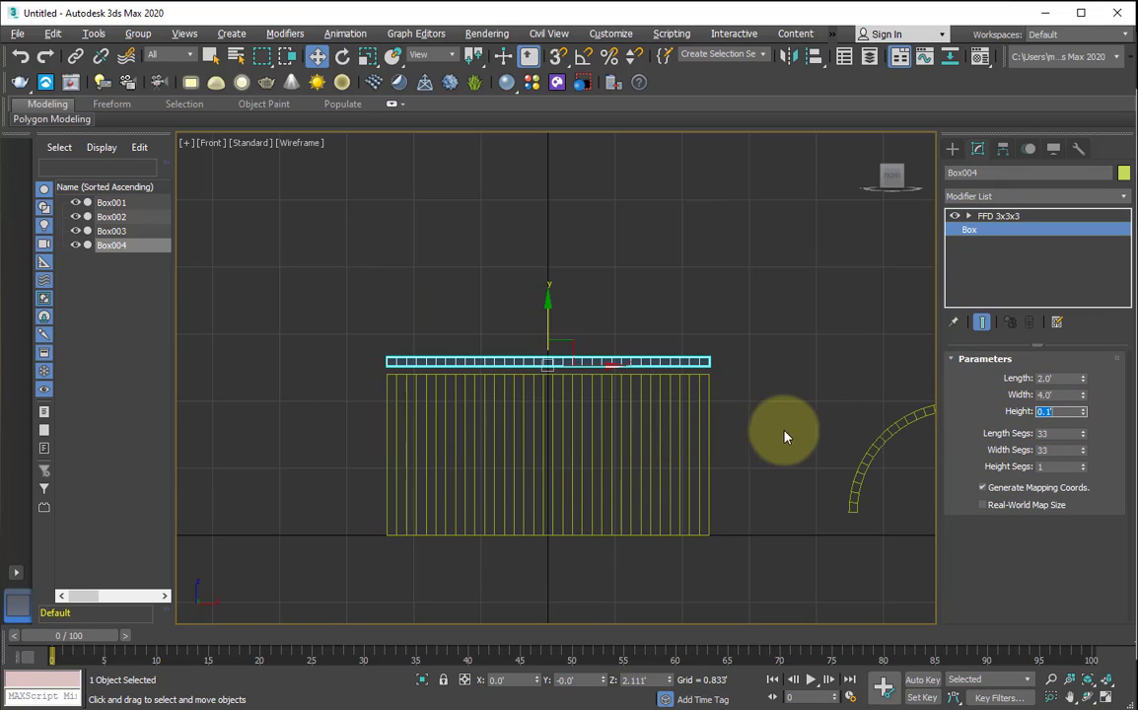
pyautogui.moveTo(774, 430); pyautogui.dragTo(746, 459, button='middle')
pyautogui.press('p')
pyautogui.moveTo(623, 467)
pyautogui.keyDown('alt'); pyautogui.mouseDown(button='middle')
pyautogui.moveTo(578, 421)
pyautogui.moveTo(625, 457)
pyautogui.mouseUp(button='middle'); pyautogui.keyUp('alt')
pyautogui.click(785, 388)
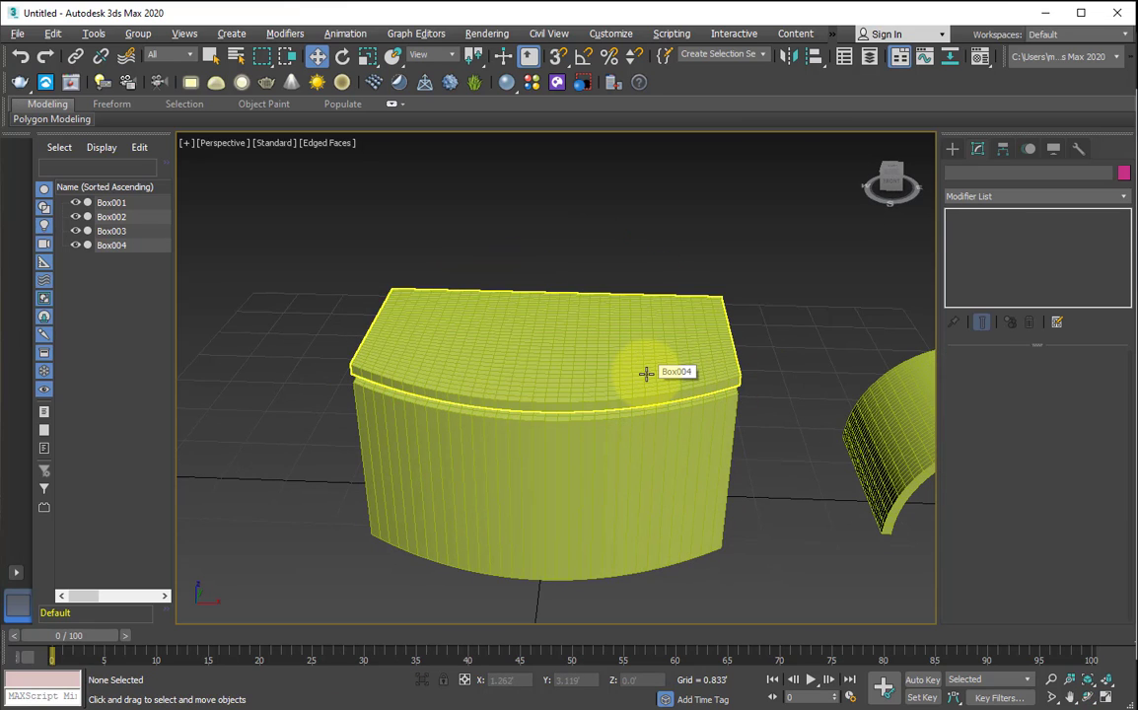
pyautogui.click(646, 374)
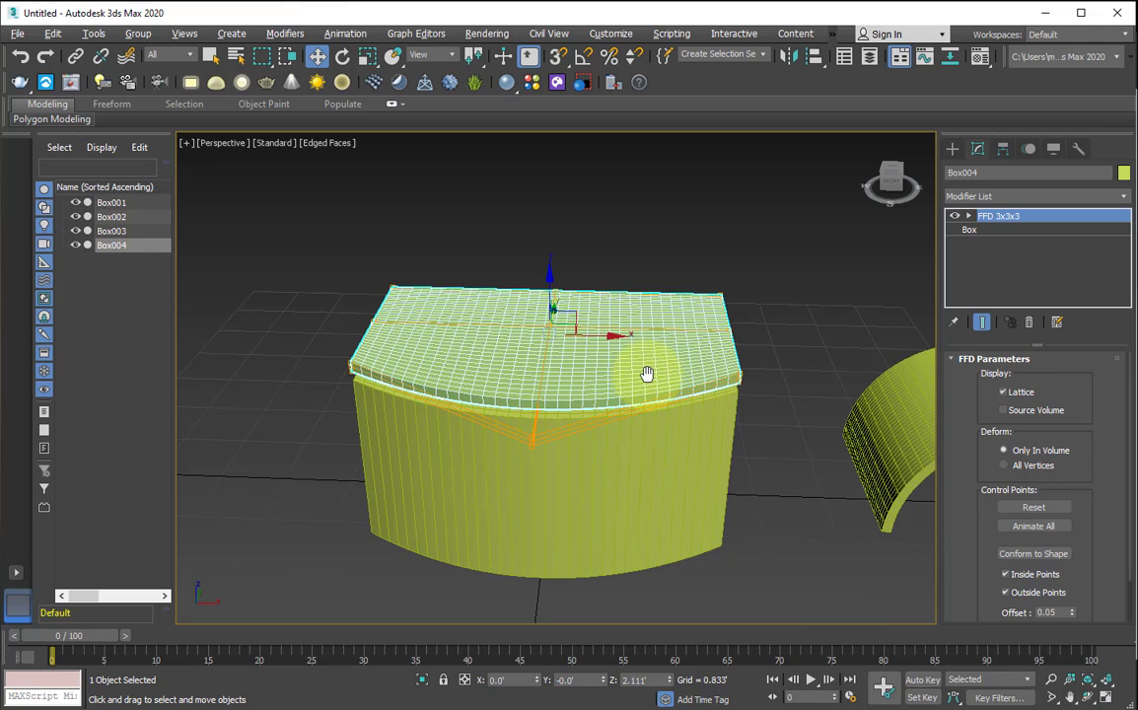
# Create a small cylinder of about 0.05' radius and 0.204' height near the curved box's front-left corner in the top view
pyautogui.press('t')
pyautogui.click(951, 148)
pyautogui.click(996, 277)
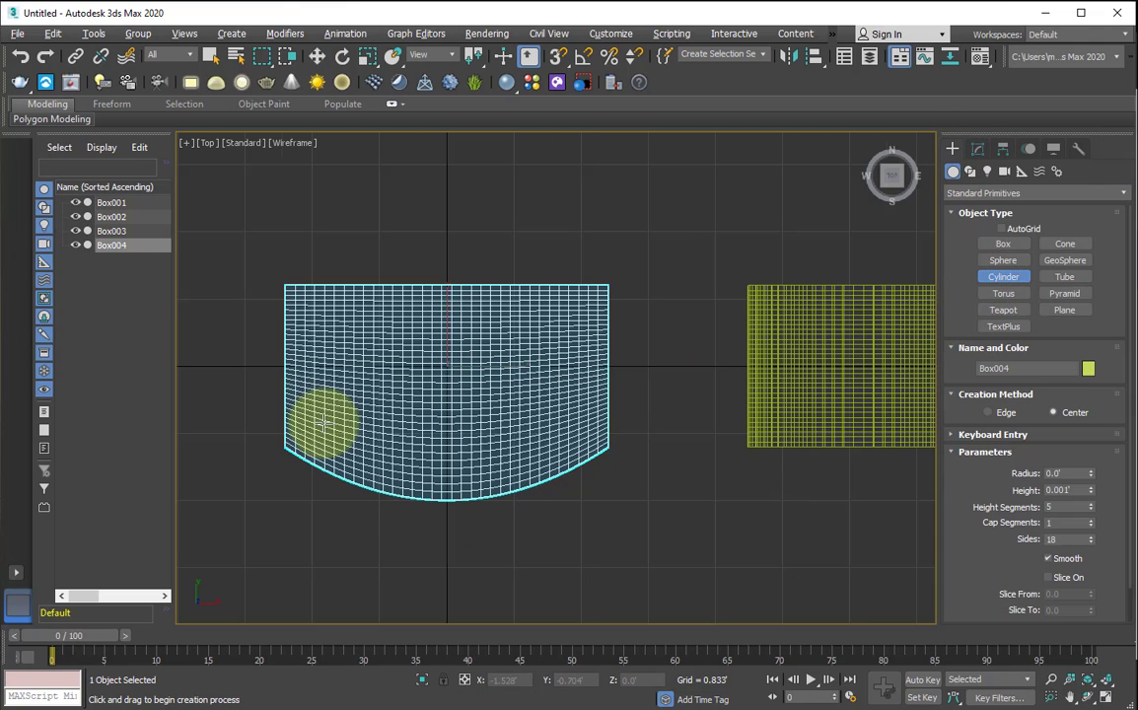
pyautogui.scroll(5, 424, 431)
pyautogui.click(416, 432)
pyautogui.click(422, 390)
pyautogui.press('f')
pyautogui.press('z')
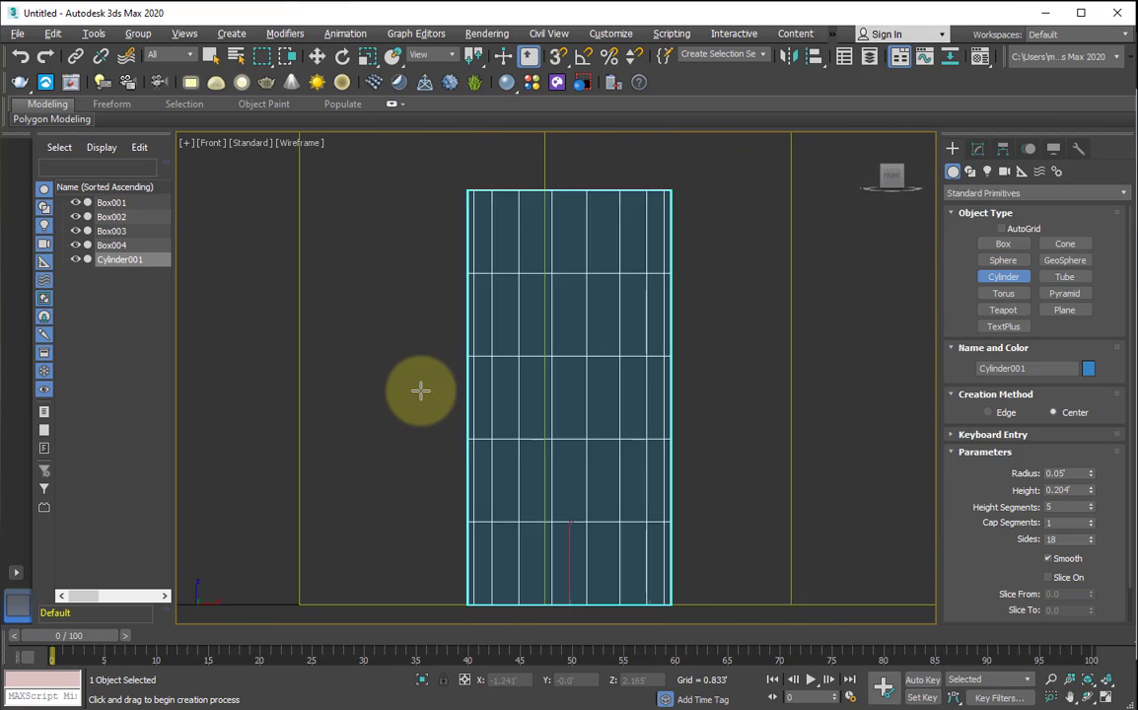
# Increase the cylinder's height to about 2.219' so it reaches through the lid
pyautogui.scroll(-6, 421, 391)
pyautogui.moveTo(422, 394); pyautogui.dragTo(407, 426, button='middle')
pyautogui.press('p')
pyautogui.scroll(-3, 411, 427)
pyautogui.press('w')
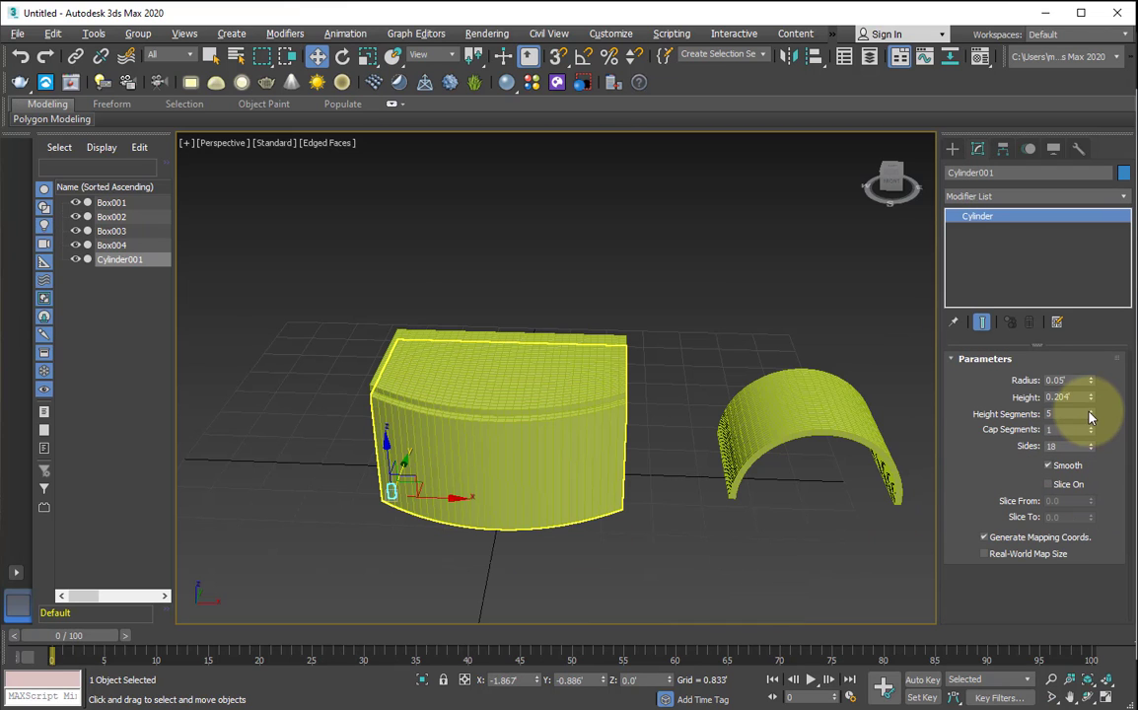
pyautogui.moveTo(1092, 399); pyautogui.dragTo(908, 314)
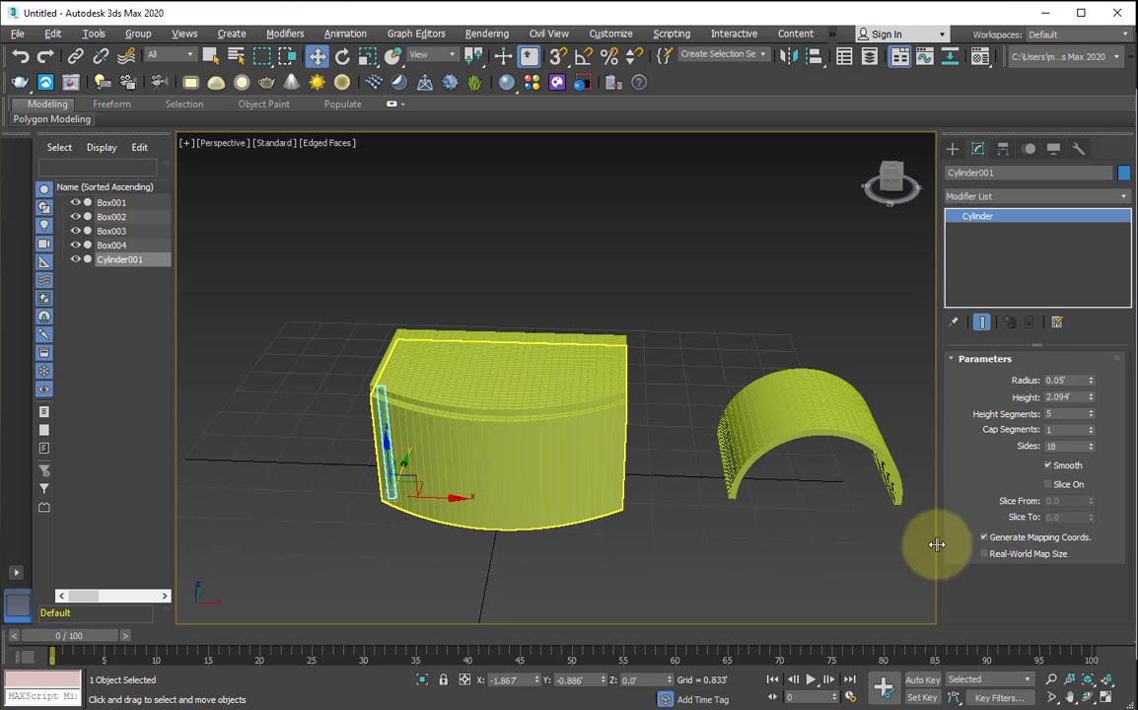
pyautogui.moveTo(310, 421); pyautogui.dragTo(320, 435, button='middle')
pyautogui.press('z')
pyautogui.keyDown('alt'); pyautogui.moveTo(533, 347); pyautogui.dragTo(566, 347, button='middle'); pyautogui.keyUp('alt')
pyautogui.moveTo(566, 348); pyautogui.dragTo(506, 526, button='middle')
pyautogui.keyDown('alt'); pyautogui.moveTo(515, 419); pyautogui.dragTo(521, 459, button='middle'); pyautogui.keyUp('alt')
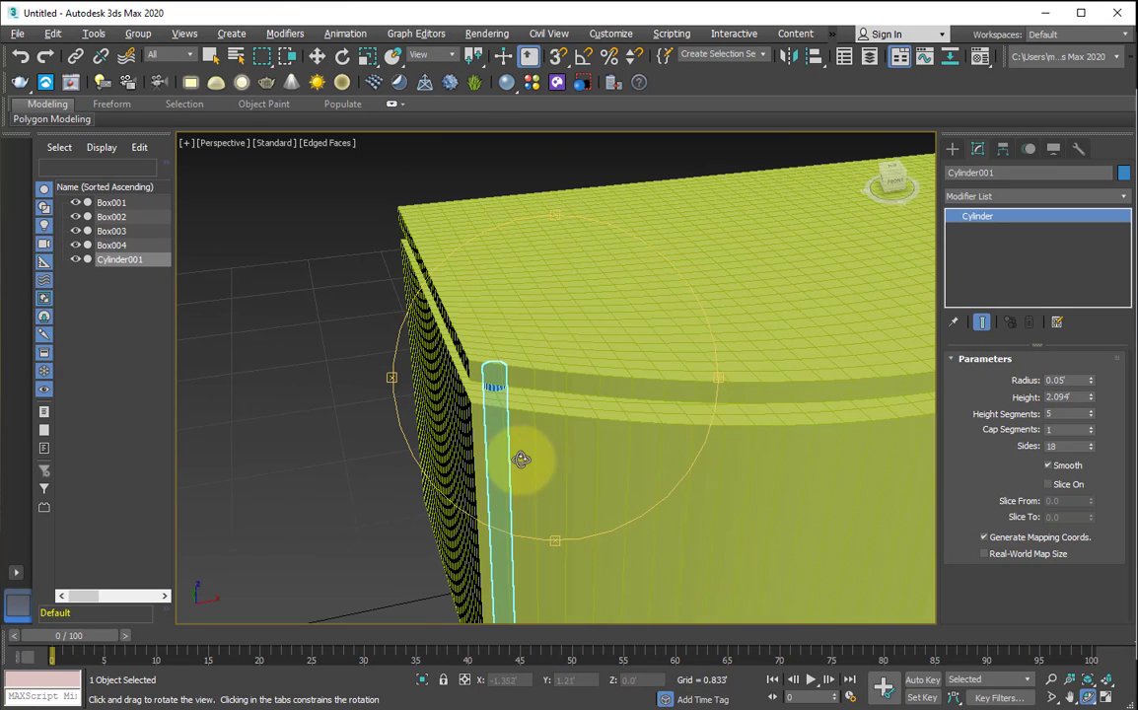
pyautogui.moveTo(1092, 398); pyautogui.dragTo(1093, 402)
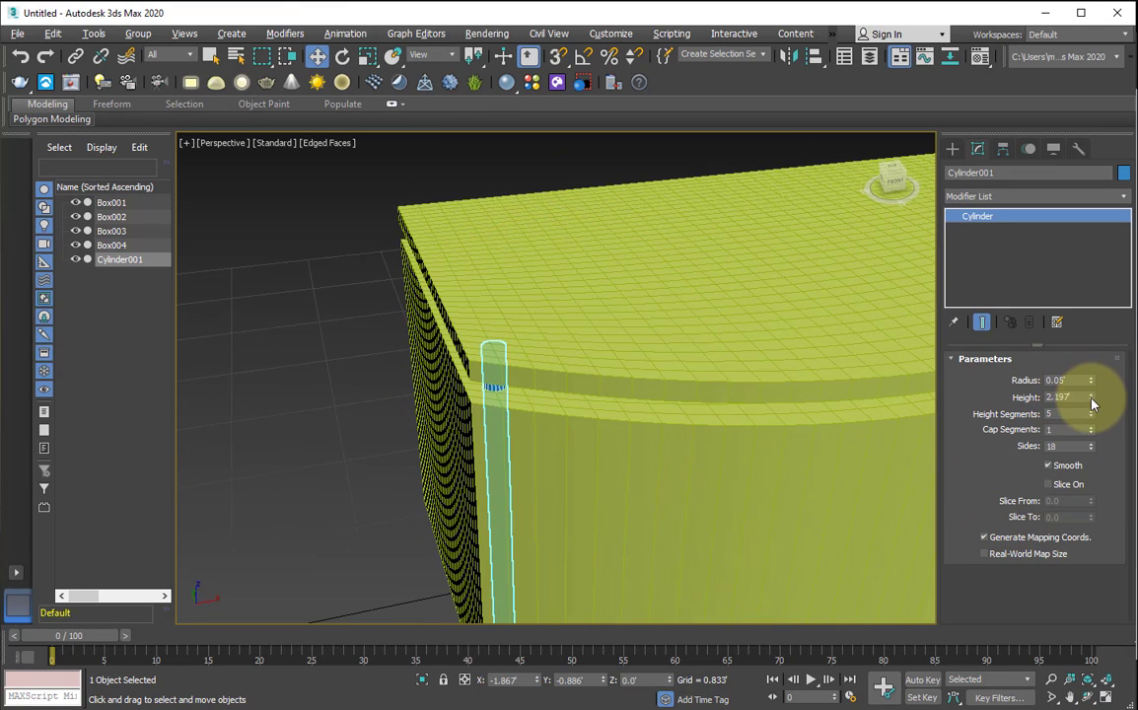
pyautogui.click(1092, 395)
# Set the cylinder to 1 height segment and 45 sides
pyautogui.click(370, 330)
pyautogui.click(494, 344)
pyautogui.press('t')
pyautogui.moveTo(493, 340); pyautogui.dragTo(567, 291, button='middle')
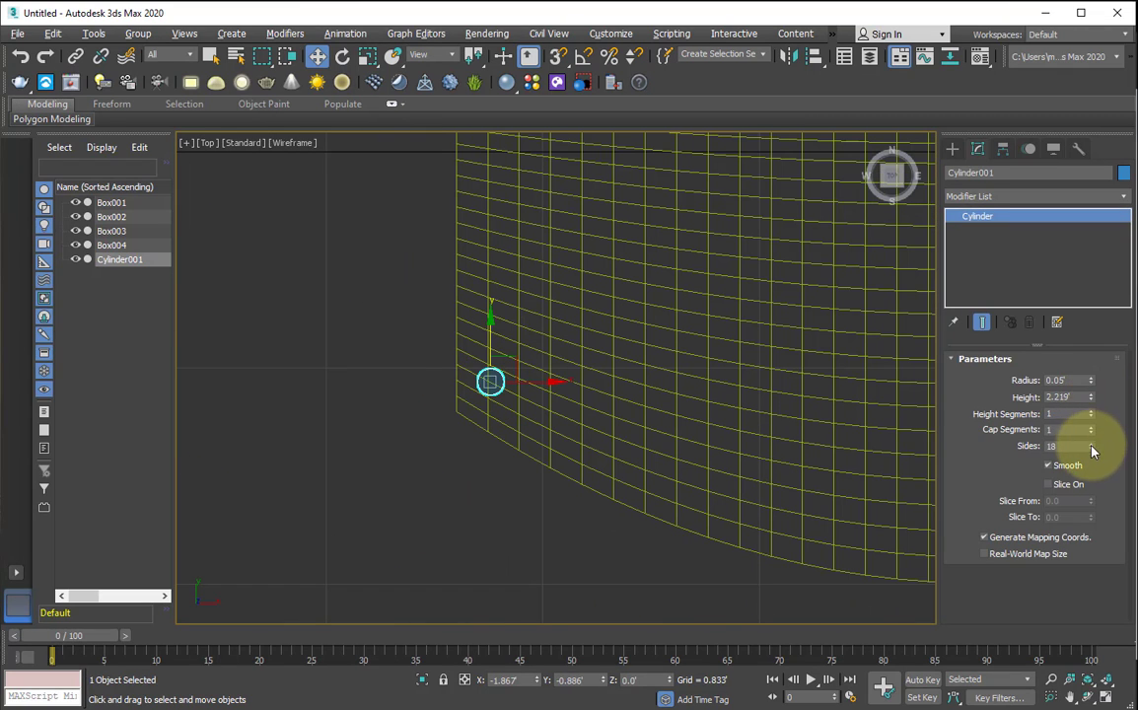
pyautogui.moveTo(1092, 451); pyautogui.dragTo(586, 327)
# Shift the cylinder to about X -1.811' and copy it to the rear-left corner at about Y 0.841'
pyautogui.scroll(-4, 536, 380)
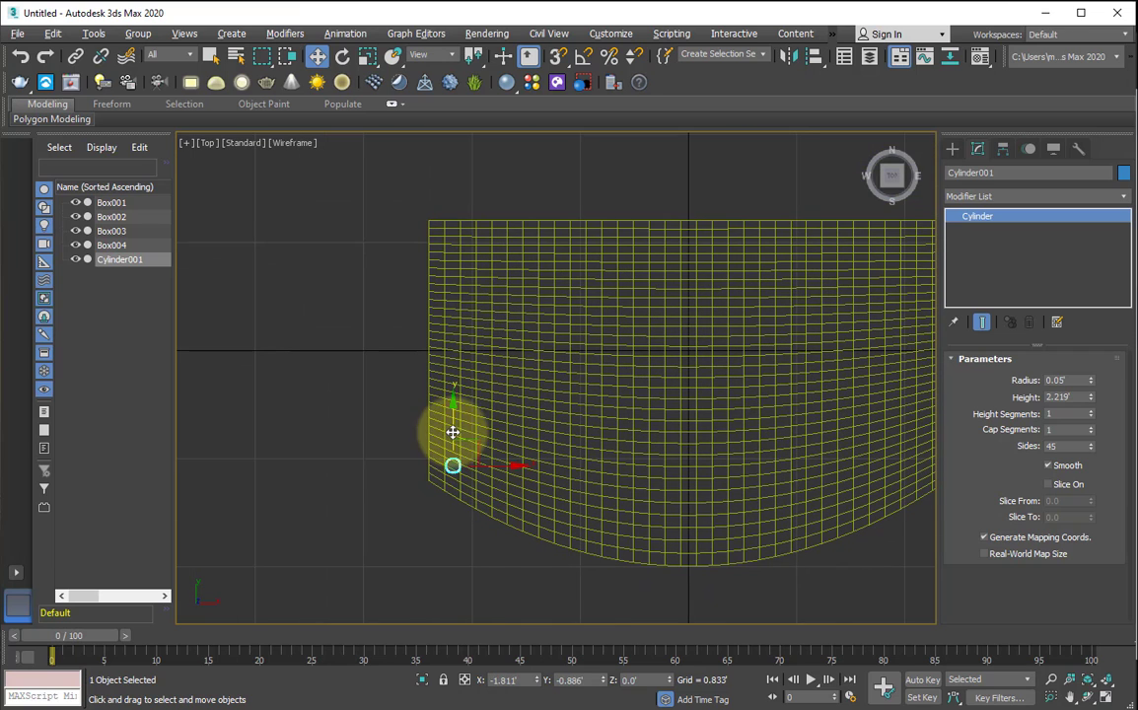
pyautogui.moveTo(452, 437); pyautogui.dragTo(505, 213)
pyautogui.click(579, 432)
pyautogui.press('f')
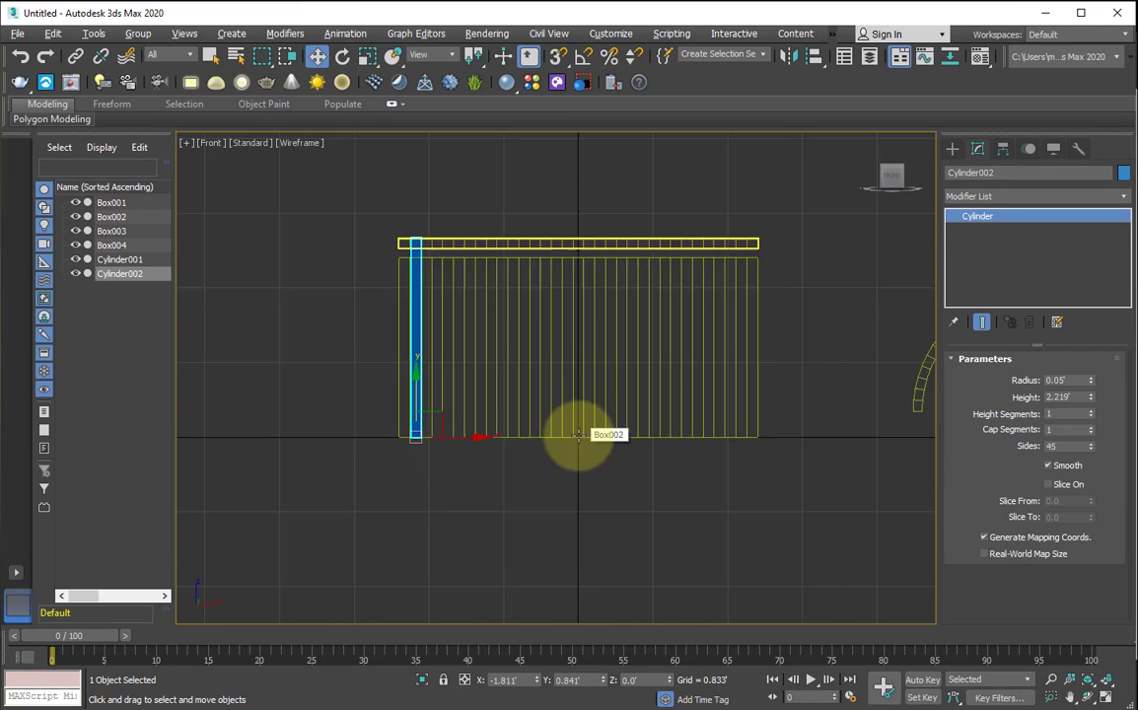
# Raise the curved box and its lid slightly above the ground in the front view so the posts extend below them
pyautogui.scroll(5, 411, 453)
pyautogui.scroll(-5, 412, 420)
pyautogui.moveTo(657, 525); pyautogui.dragTo(574, 191)
pyautogui.click(464, 405)
# Increase the corner cylinder's height so it reaches through the raised lid
pyautogui.click(415, 355)
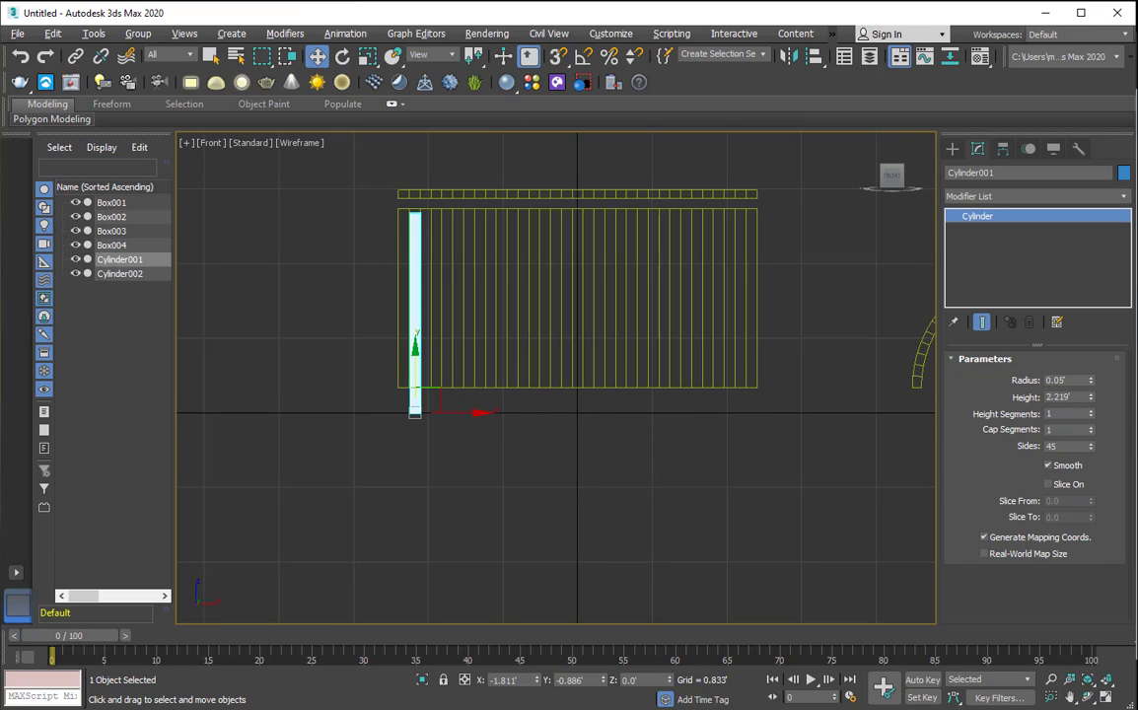
pyautogui.click(1092, 396)
pyautogui.click(1092, 396)
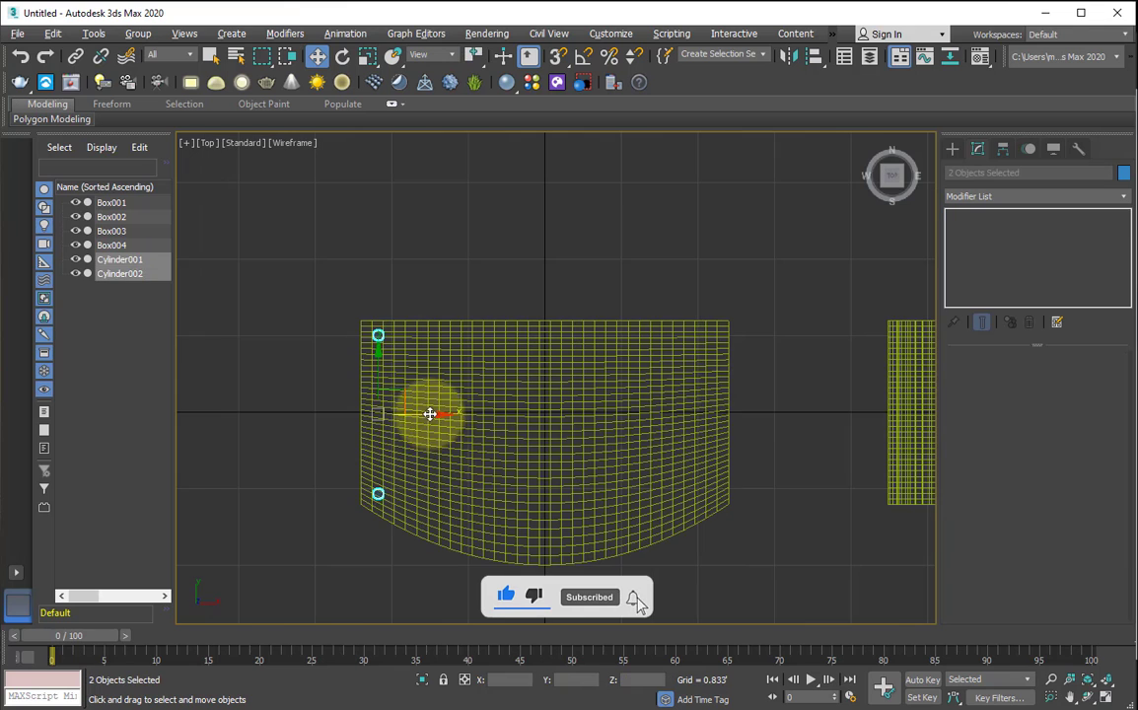
# Copy the two left corner posts to the box's right side and show the result in perspective without mesh edges
pyautogui.keyDown('shift'); pyautogui.moveTo(429, 414); pyautogui.dragTo(761, 416); pyautogui.keyUp('shift')
pyautogui.click(587, 434)
pyautogui.press('p')
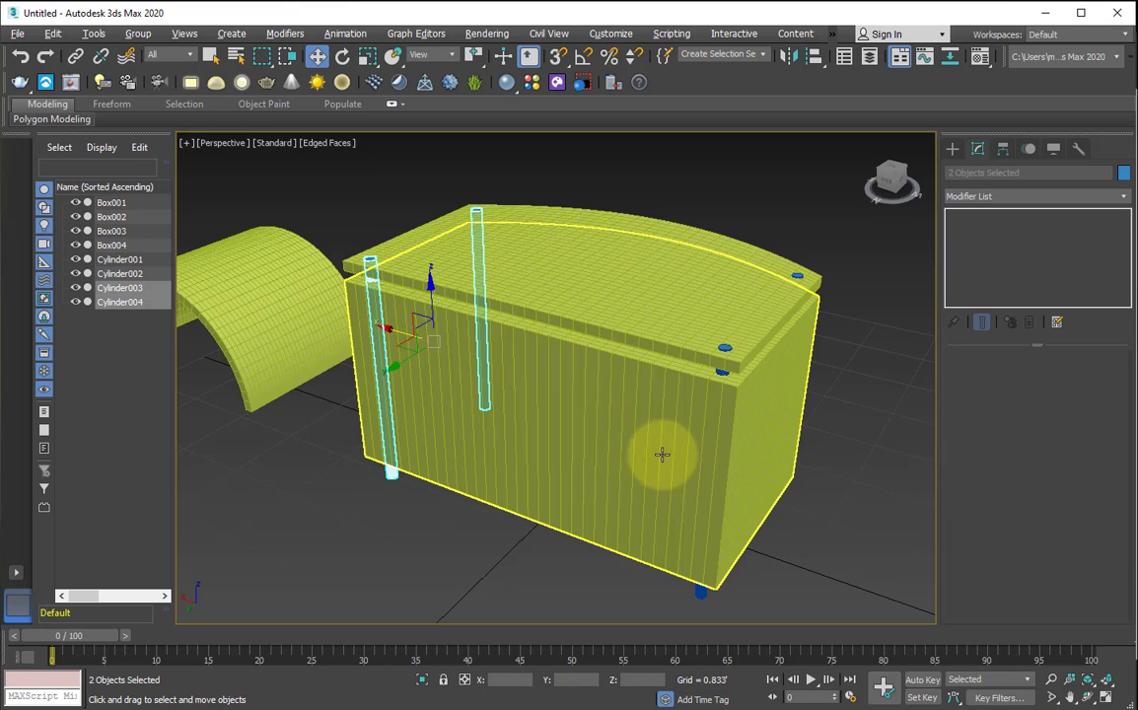
pyautogui.click(769, 542)
pyautogui.hotkey('ctrl', 'r')
pyautogui.press('F4')
pyautogui.moveTo(685, 455); pyautogui.dragTo(434, 435)
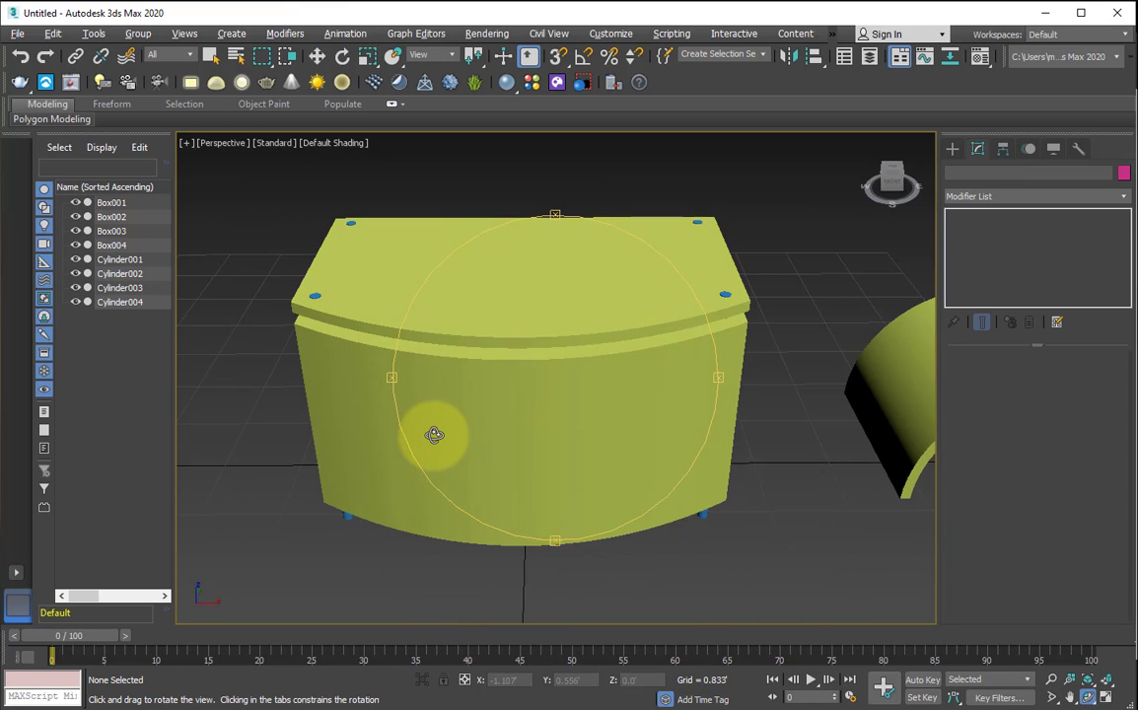
# Move the curved box with its lid and four posts to the far side of the pink hook-shaped object
pyautogui.scroll(-5, 434, 436)
pyautogui.rightClick(614, 518)
pyautogui.scroll(-3, 622, 515)
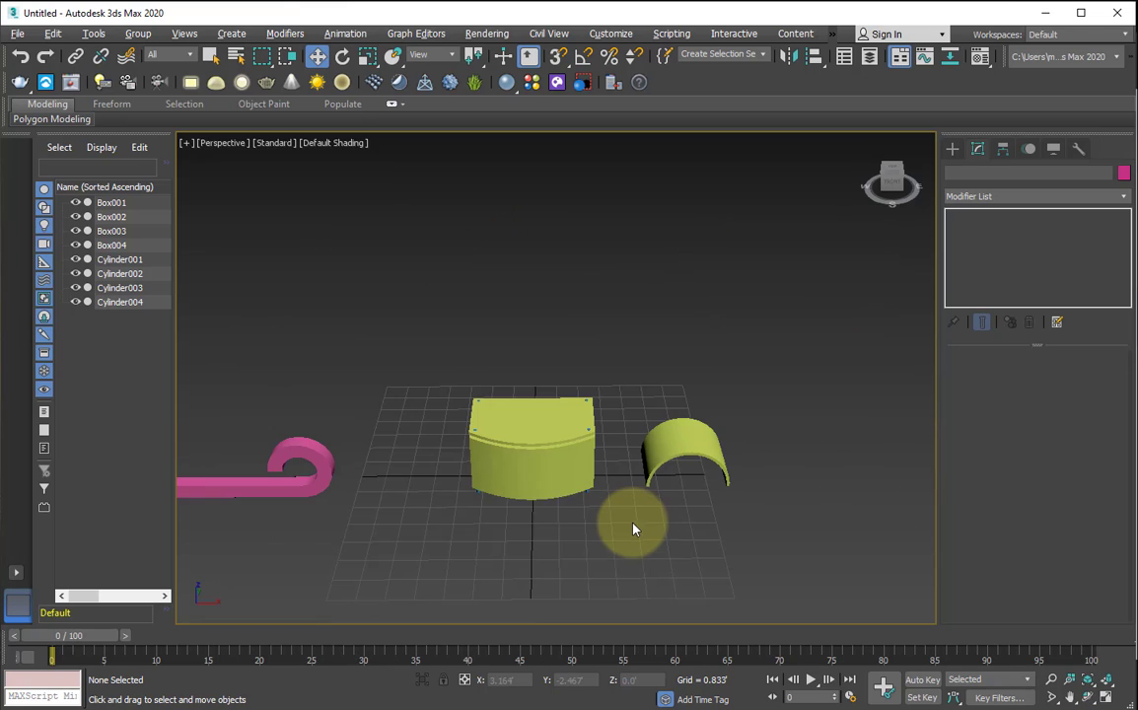
pyautogui.moveTo(409, 363); pyautogui.dragTo(409, 486)
pyautogui.scroll(-5, 604, 544)
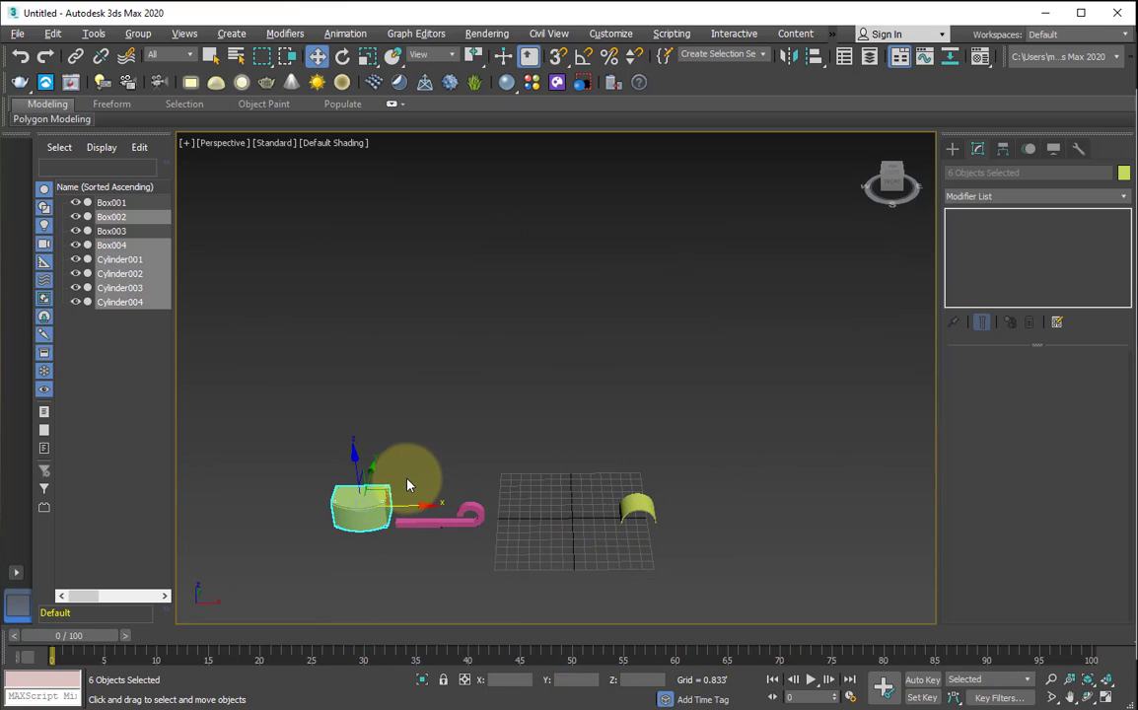
# Move the arch farther right along X to clear space around the origin
pyautogui.moveTo(726, 616); pyautogui.dragTo(677, 619, button='middle')
pyautogui.scroll(5, 568, 568)
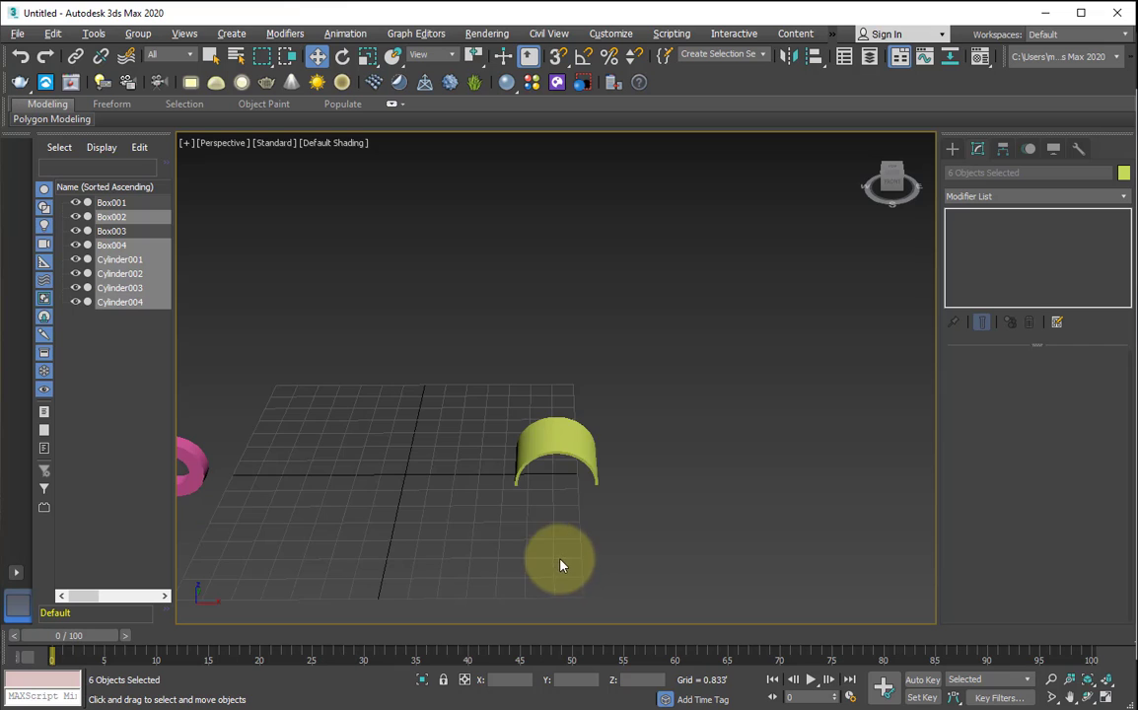
pyautogui.click(592, 432)
pyautogui.moveTo(592, 432); pyautogui.dragTo(742, 422)
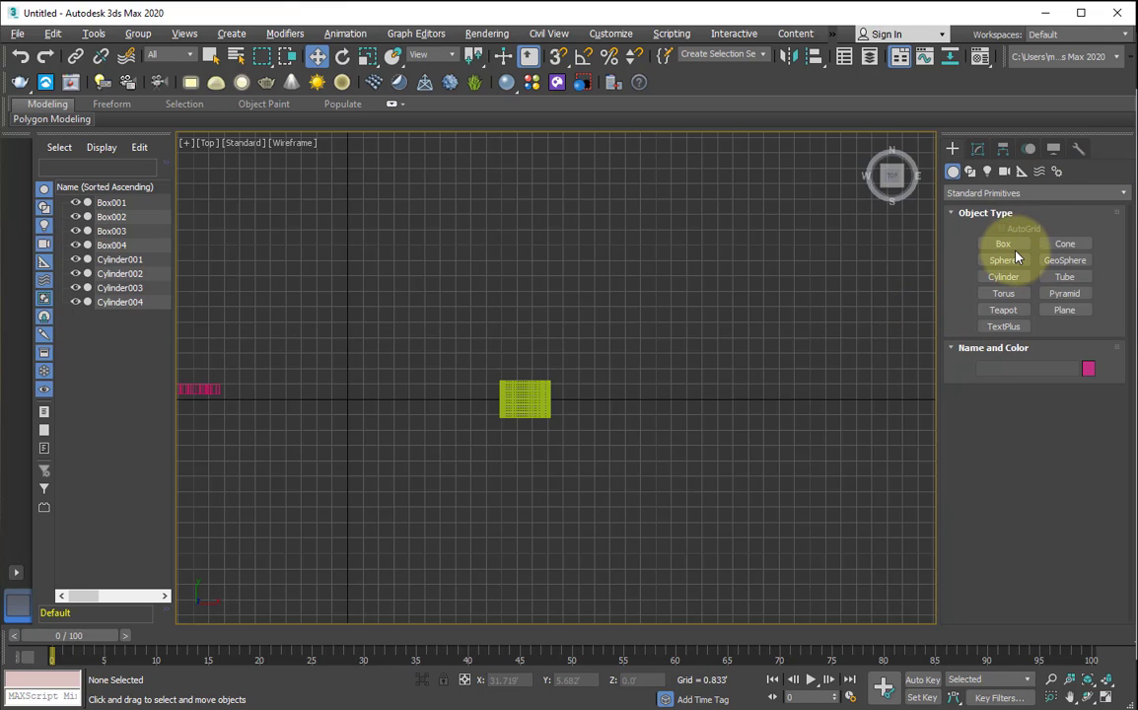
# Create a small box about 1.139' long, 1.267' wide and 0.453' high near the origin in the top view
pyautogui.click(1008, 245)
pyautogui.scroll(2, 396, 391)
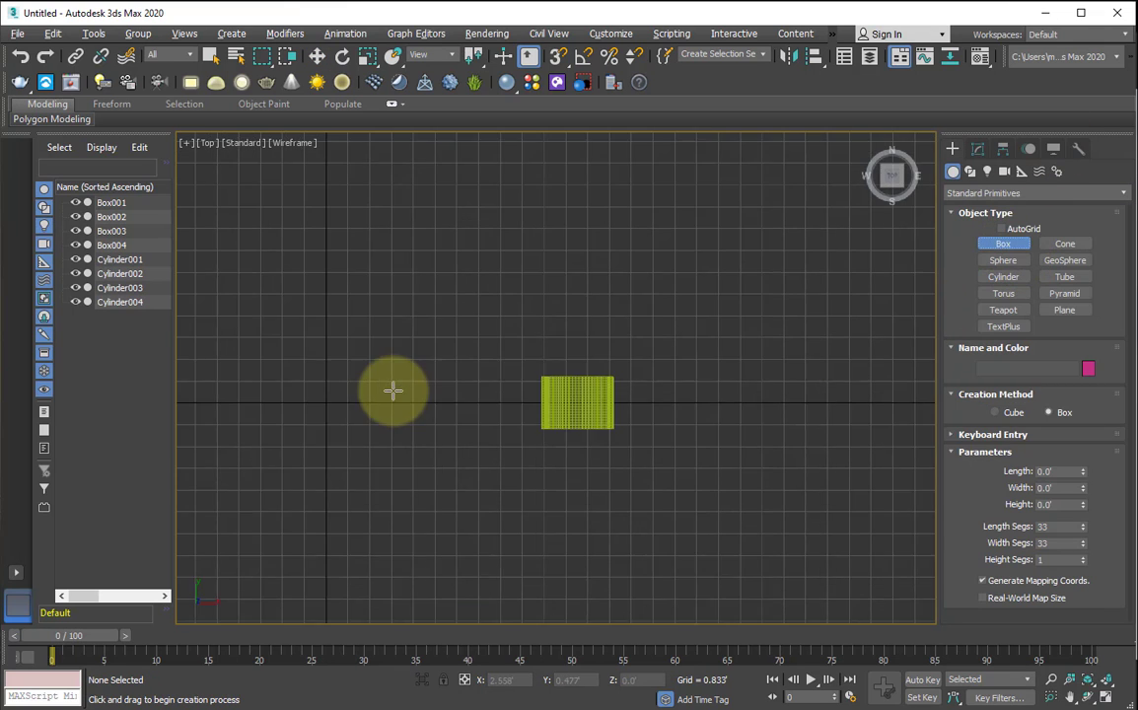
pyautogui.moveTo(394, 391); pyautogui.dragTo(542, 392, button='middle')
pyautogui.moveTo(452, 381); pyautogui.dragTo(488, 409)
pyautogui.click(487, 396)
pyautogui.click(978, 148)
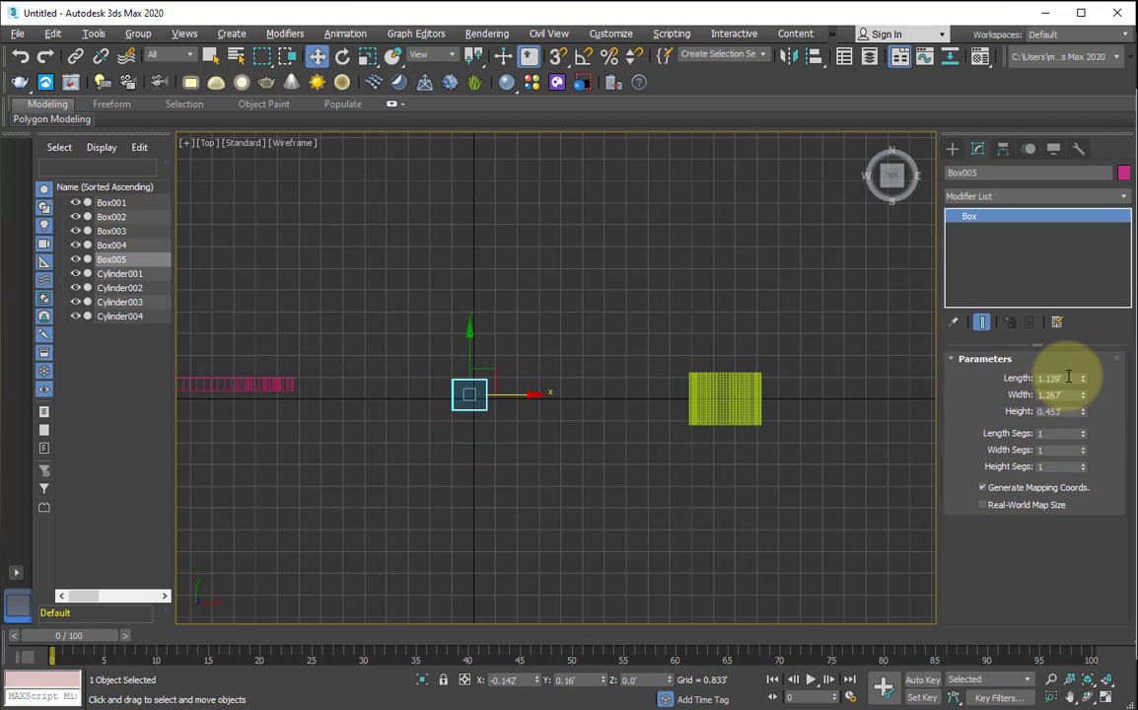
# Set the new box's length and width to 1' and its height to 50'
pyautogui.write('50')
pyautogui.press('Return')
pyautogui.moveTo(686, 252); pyautogui.dragTo(658, 275, button='middle')
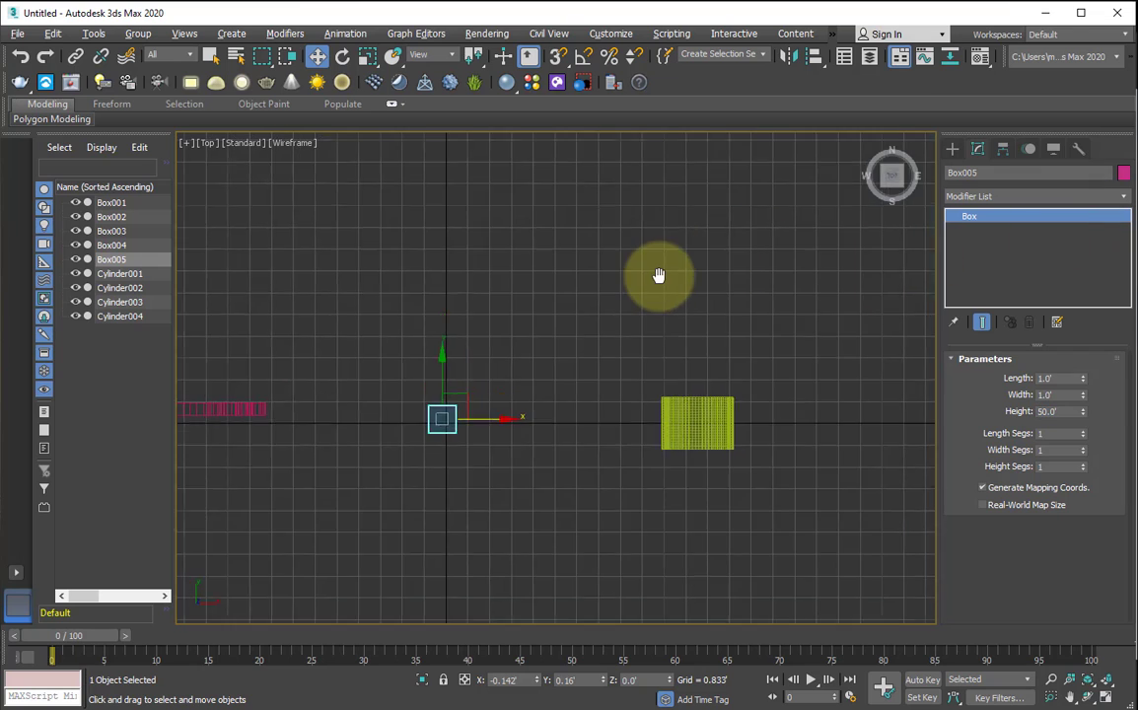
pyautogui.press('f')
pyautogui.moveTo(582, 314); pyautogui.dragTo(565, 334, button='middle')
pyautogui.press('p')
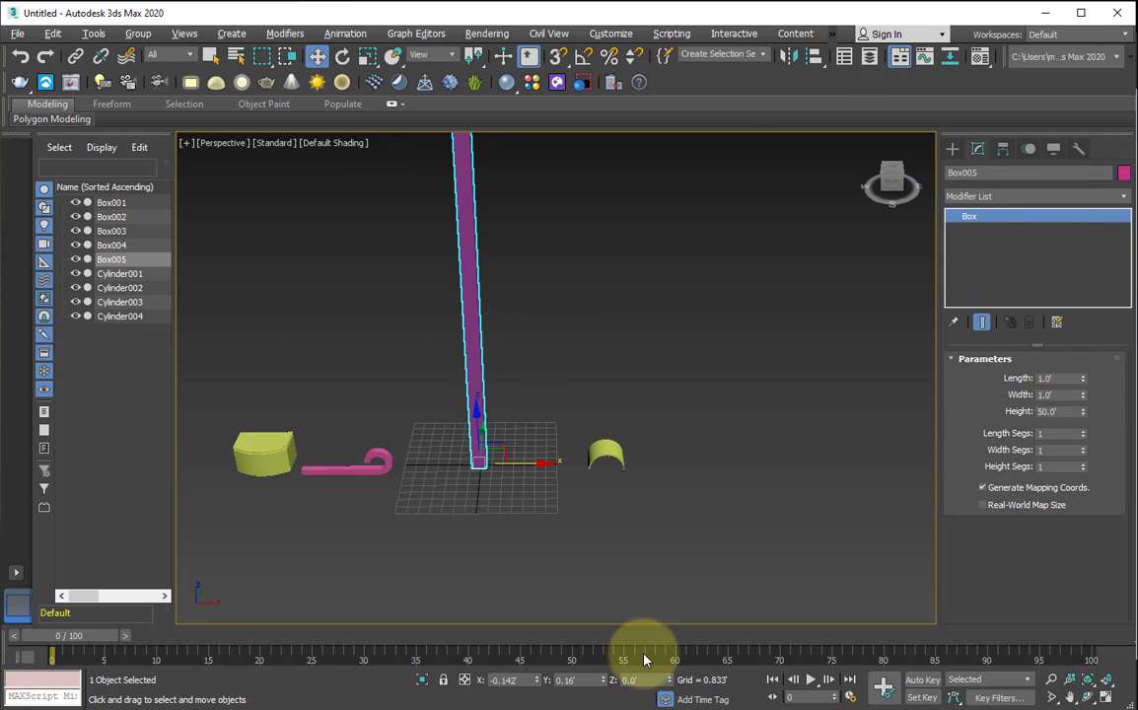
# Place the box at X, Y and Z 0 and set its height to 10'
pyautogui.moveTo(503, 464); pyautogui.dragTo(528, 578, button='middle')
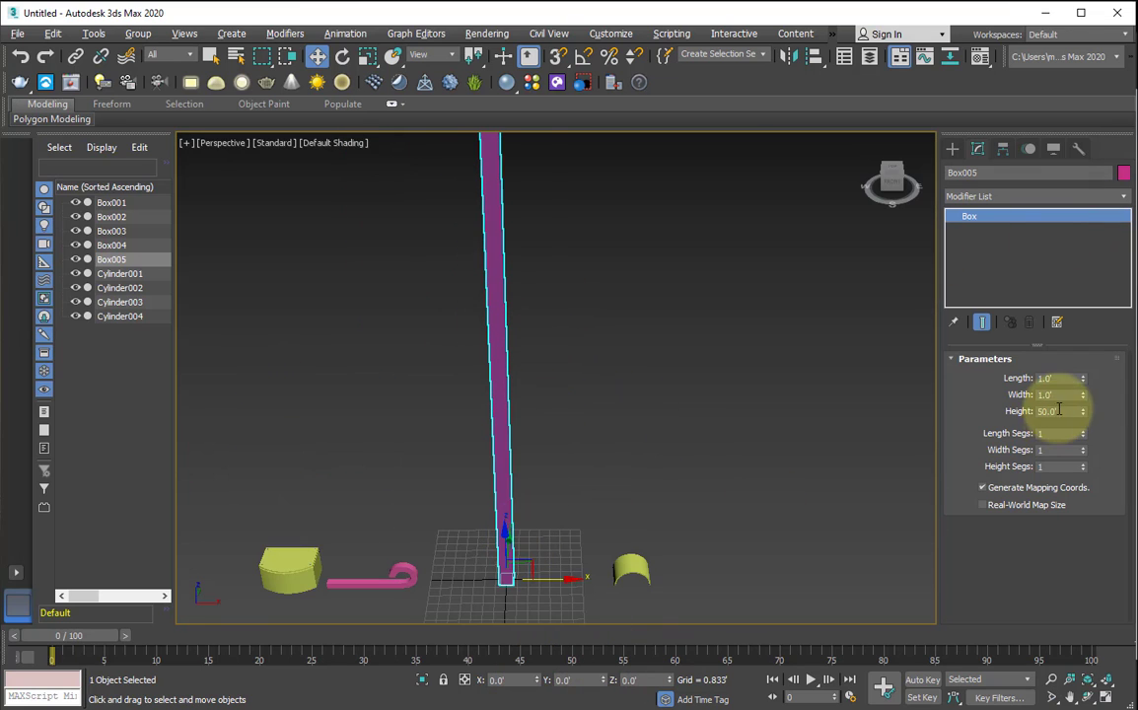
pyautogui.write('10')
pyautogui.press('Return')
pyautogui.scroll(3, 650, 474)
pyautogui.moveTo(650, 474); pyautogui.dragTo(698, 357, button='middle')
# Apply a Taper modifier to the box with an amount of about 1.49 and a curve of about 1.23
pyautogui.click(1034, 196)
pyautogui.press('t')
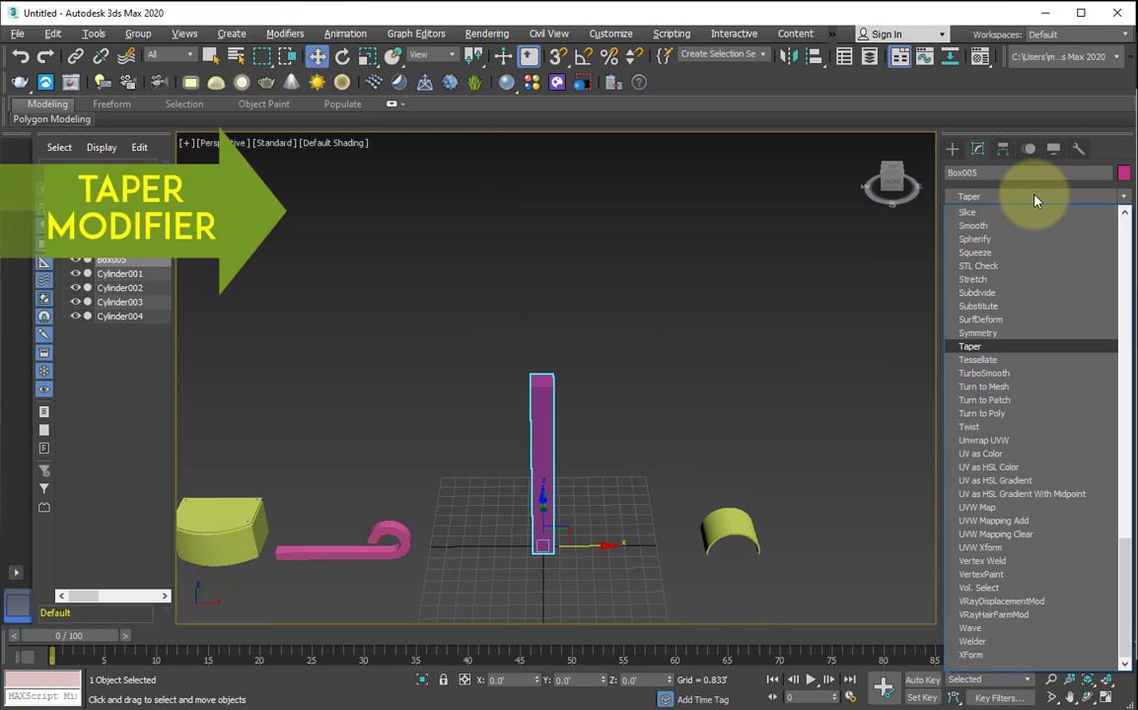
pyautogui.click(996, 345)
pyautogui.scroll(3, 582, 474)
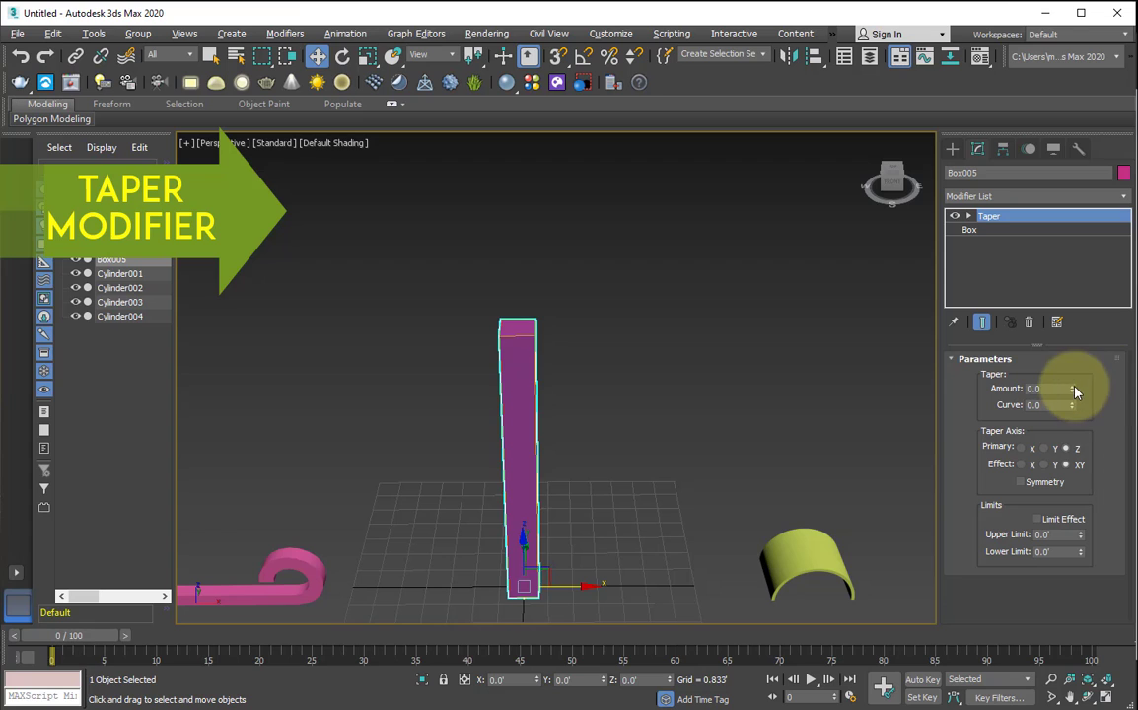
pyautogui.moveTo(1075, 393); pyautogui.dragTo(1092, 267)
pyautogui.moveTo(1073, 405); pyautogui.dragTo(1027, 192)
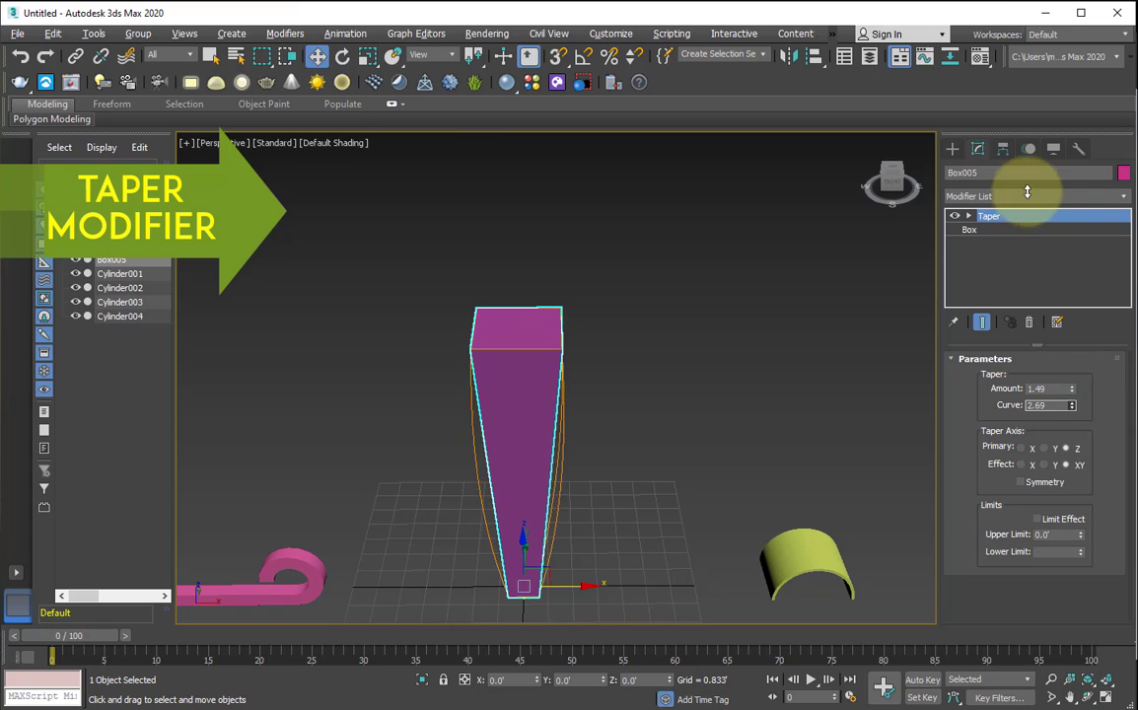
# Show the mesh edges and give the base box 10 width segments and 25 height segments
pyautogui.click(972, 229)
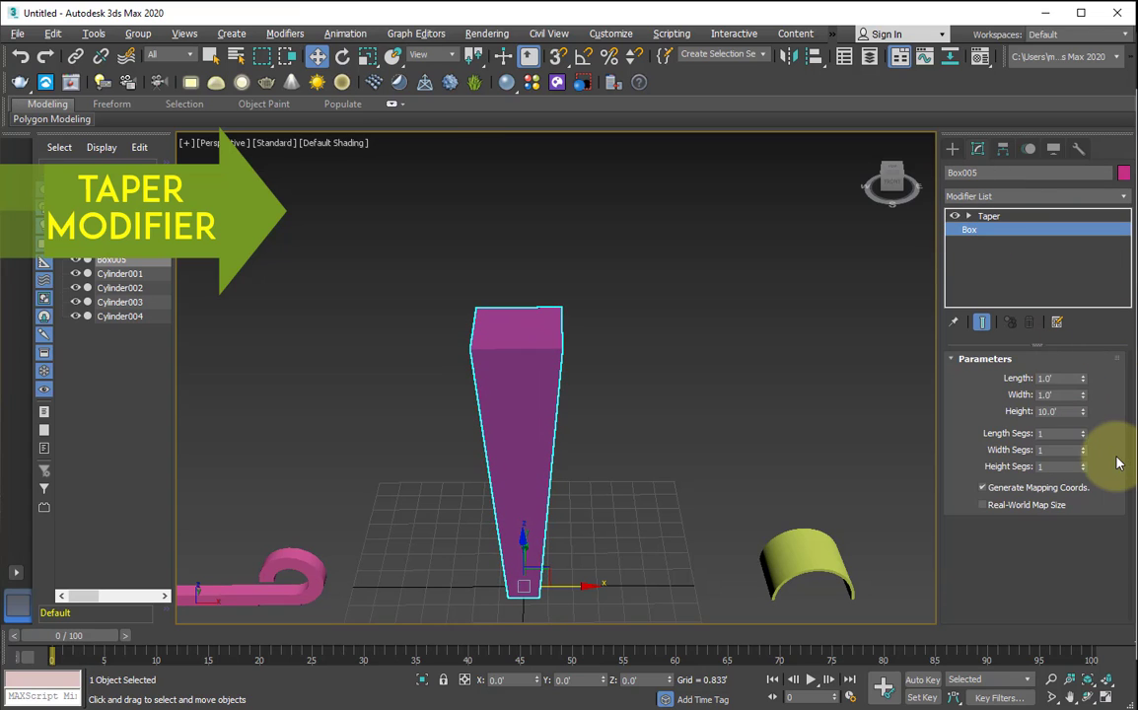
pyautogui.press('F4')
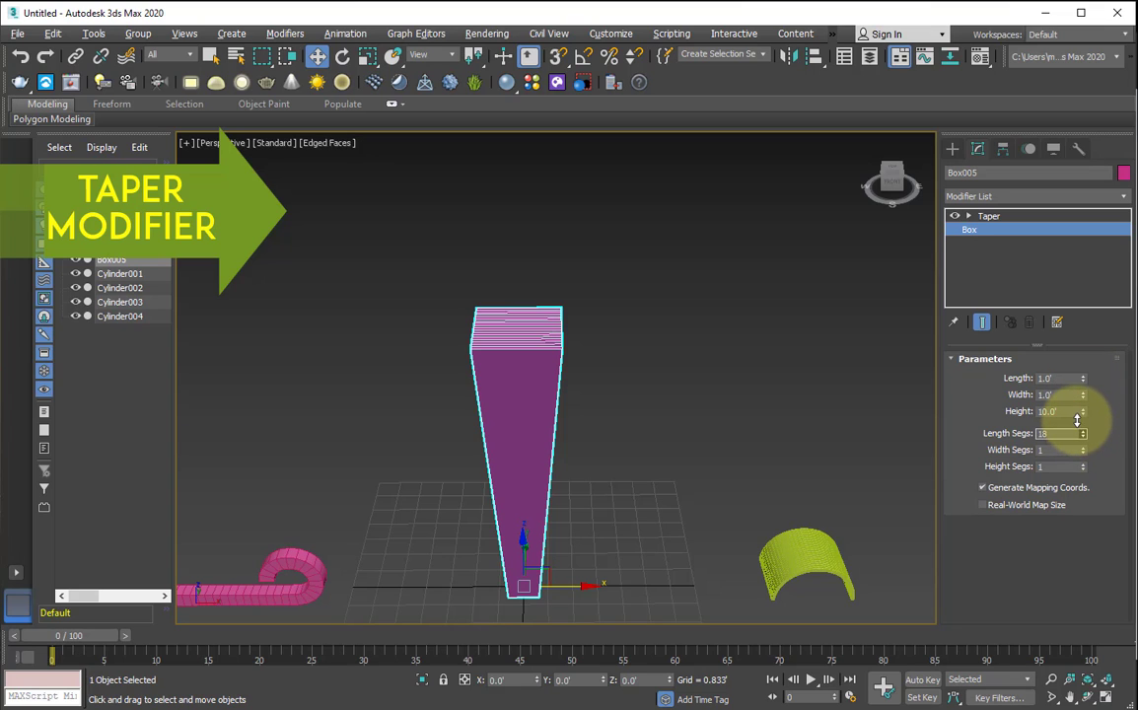
pyautogui.moveTo(1083, 451); pyautogui.dragTo(1084, 447)
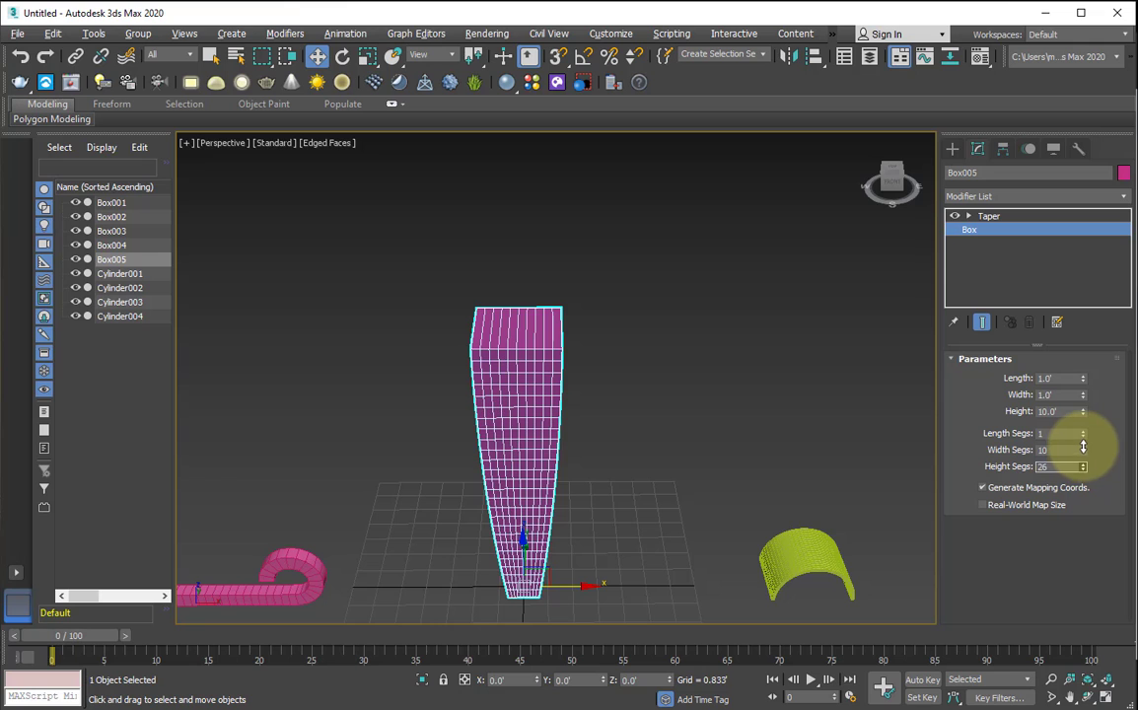
pyautogui.click(1085, 470)
pyautogui.click(1084, 470)
# Set both the length segments and the width segments of the base box to 6
pyautogui.keyDown('alt'); pyautogui.moveTo(601, 413); pyautogui.dragTo(562, 450, button='middle'); pyautogui.keyUp('alt')
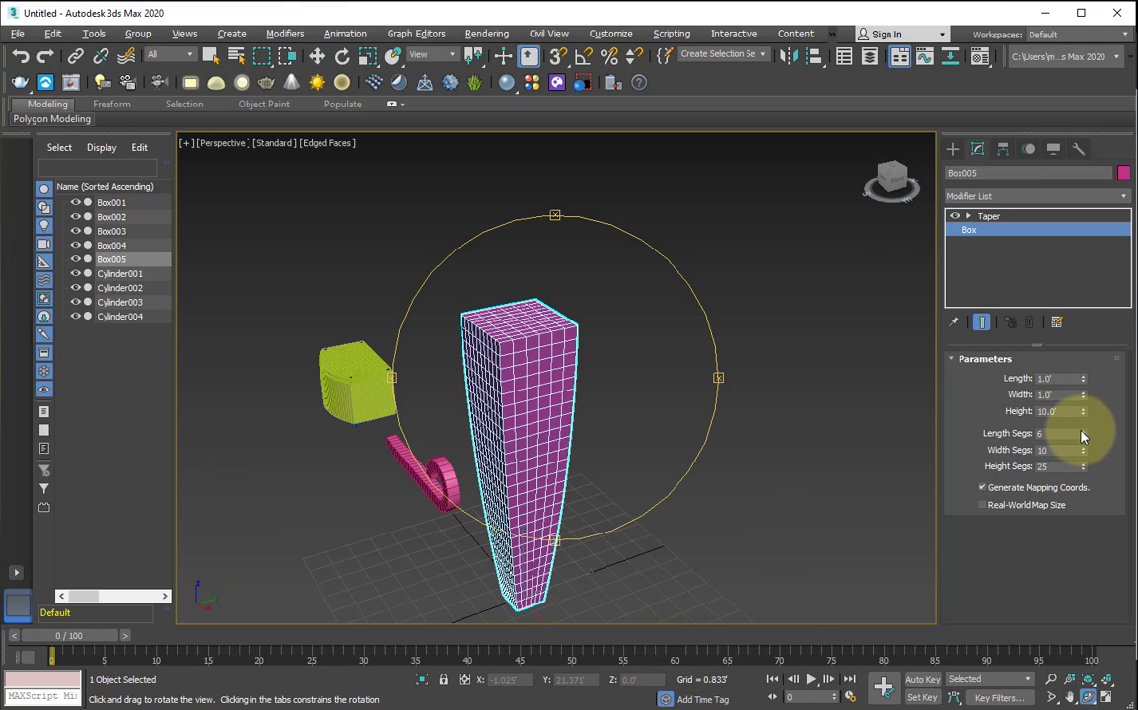
pyautogui.rightClick(1084, 451)
pyautogui.click(1084, 447)
pyautogui.click(1084, 448)
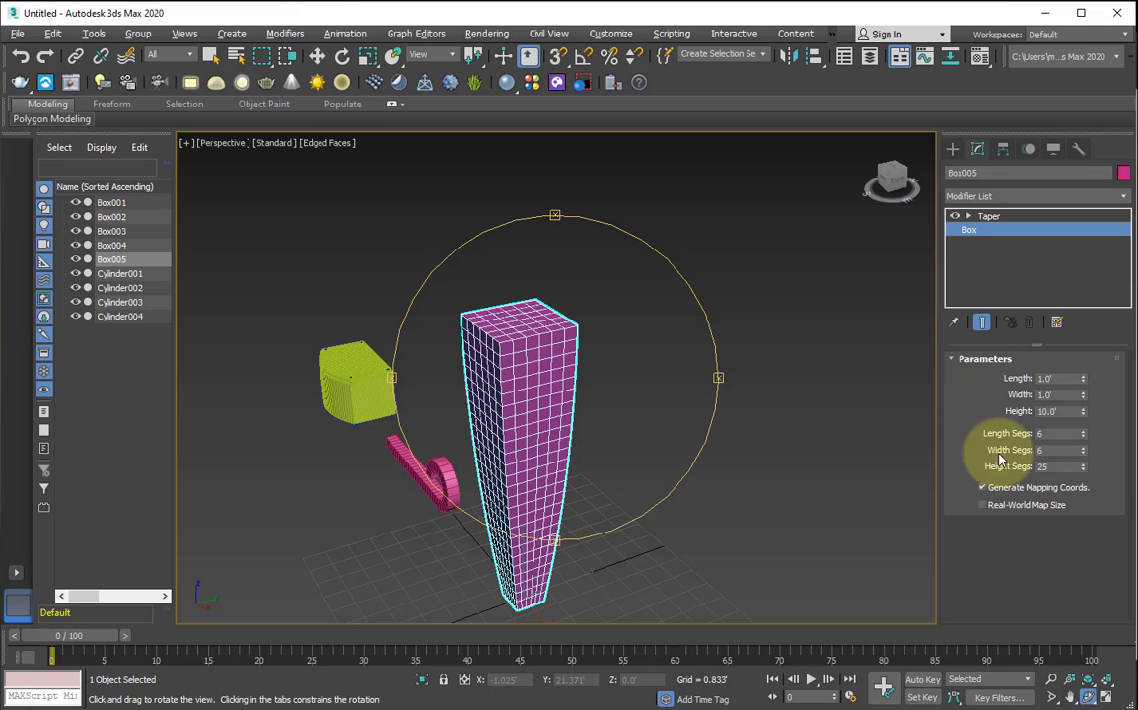
# Change the Taper amount to about 1.42 and the curve to about -2.92 so the sides bow inward
pyautogui.moveTo(543, 441); pyautogui.dragTo(647, 435)
pyautogui.click(987, 217)
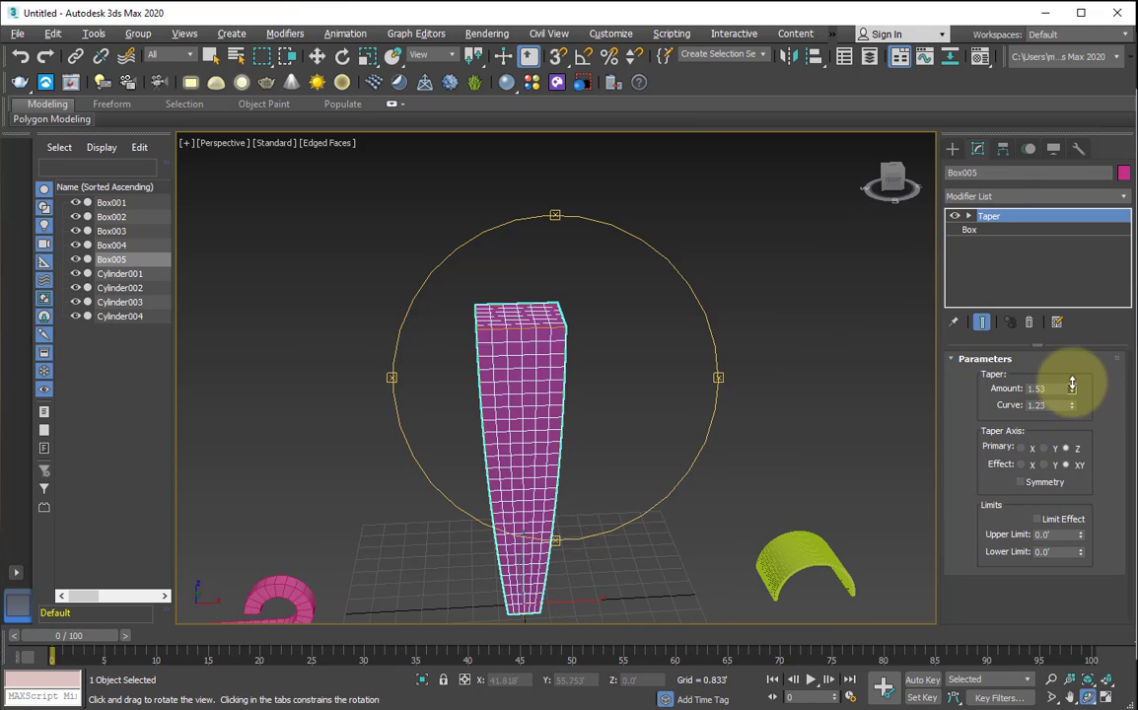
pyautogui.moveTo(1072, 387); pyautogui.dragTo(1134, 669)
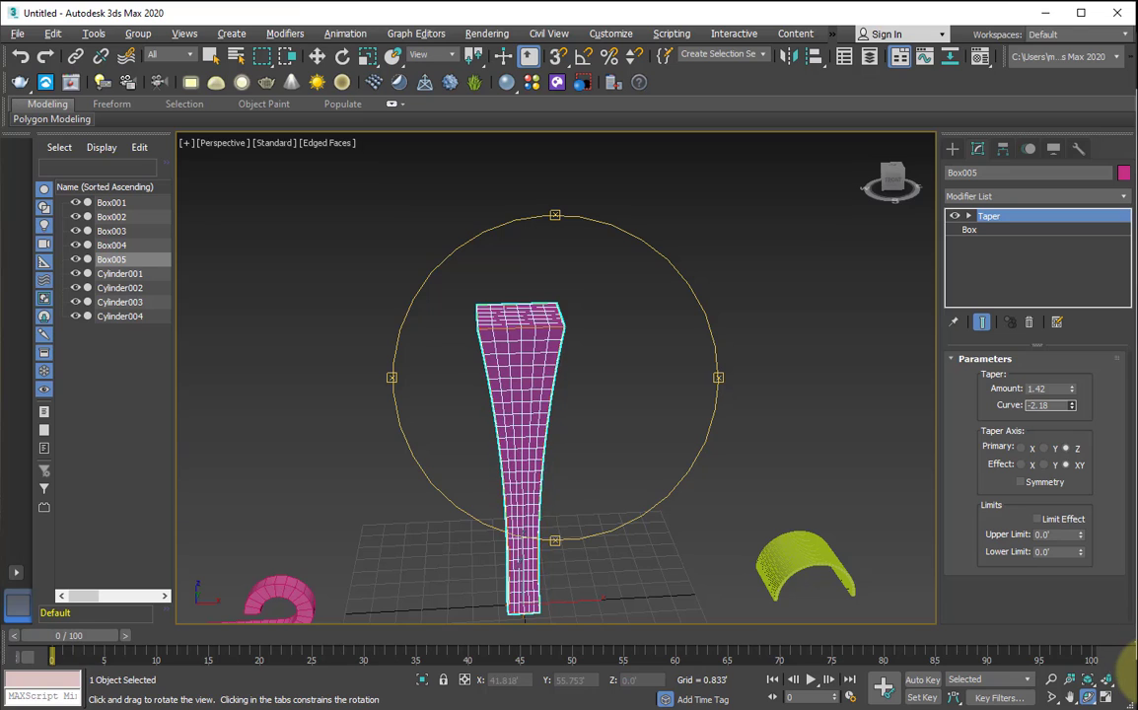
pyautogui.moveTo(615, 437); pyautogui.dragTo(621, 437)
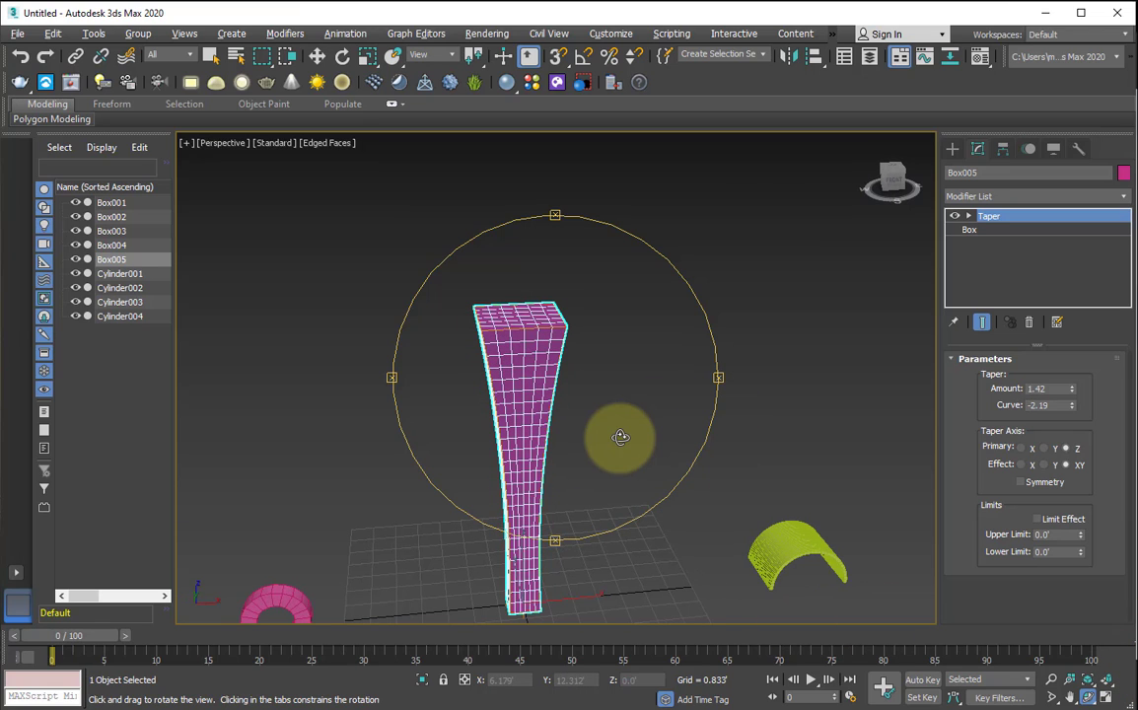
pyautogui.keyDown('alt'); pyautogui.moveTo(620, 437); pyautogui.dragTo(591, 414, button='middle'); pyautogui.keyUp('alt')
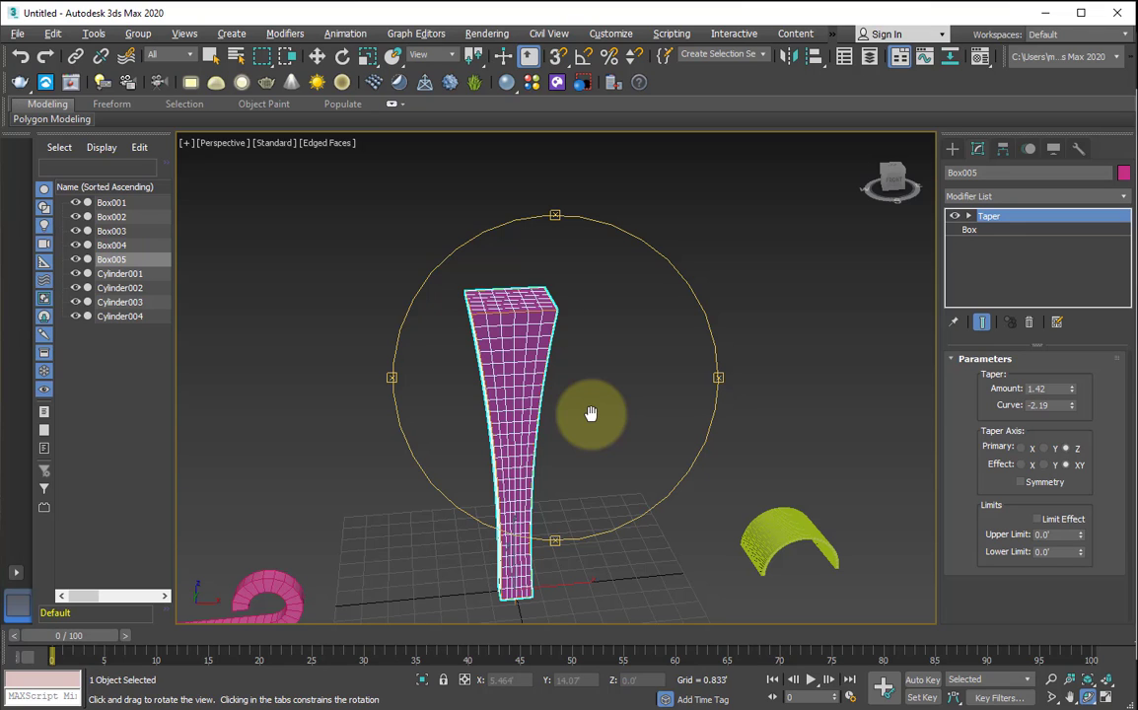
pyautogui.keyDown('alt'); pyautogui.moveTo(617, 408); pyautogui.dragTo(593, 399, button='middle'); pyautogui.keyUp('alt')
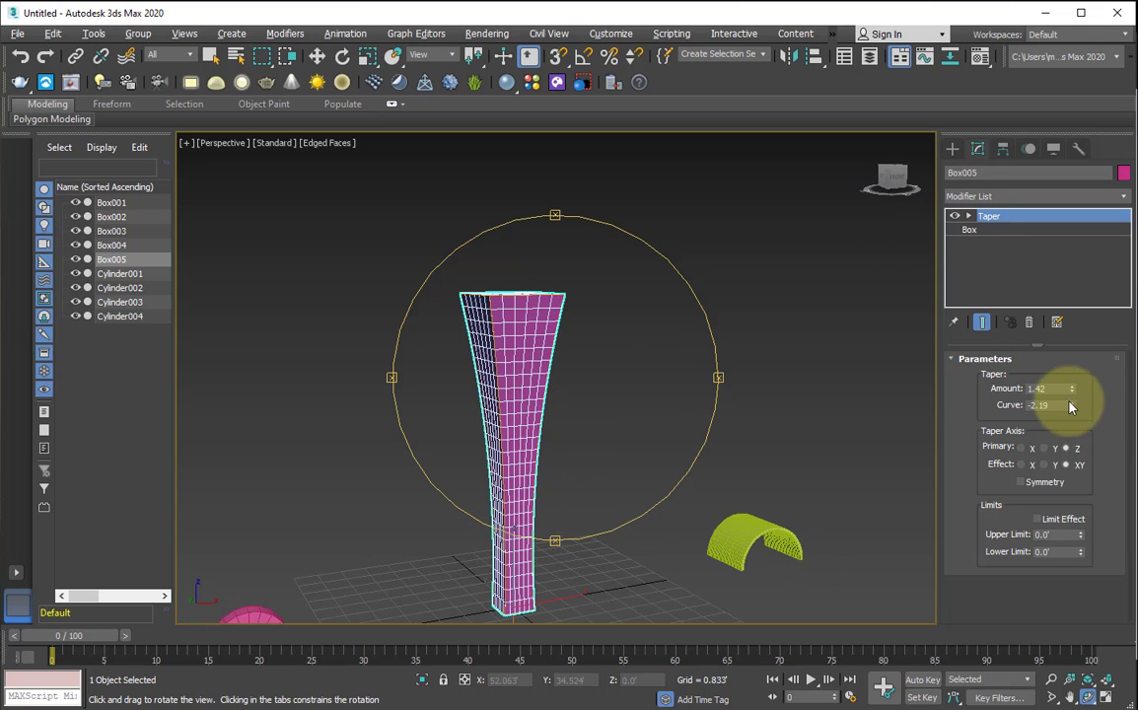
pyautogui.moveTo(1071, 406); pyautogui.dragTo(1067, 465)
pyautogui.moveTo(573, 384)
pyautogui.mouseDown()
pyautogui.moveTo(465, 457)
pyautogui.moveTo(533, 469)
pyautogui.mouseUp()
# Copy the tapered box to about X 5.492' and give the copy a different Taper amount and curve
pyautogui.press('w')
pyautogui.keyDown('shift'); pyautogui.moveTo(552, 587); pyautogui.dragTo(733, 566); pyautogui.keyUp('shift')
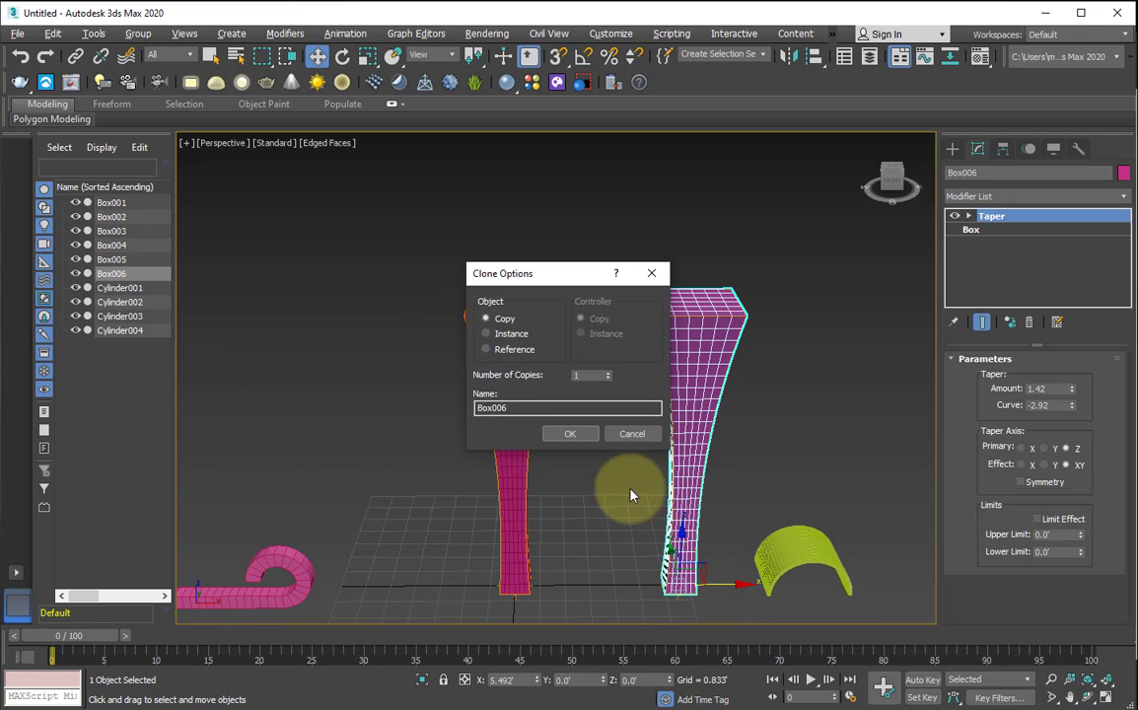
pyautogui.press('Return')
pyautogui.moveTo(1074, 390); pyautogui.dragTo(1069, 359)
pyautogui.moveTo(1073, 415); pyautogui.dragTo(1117, 619)
# Make a second copy of the original tapered box in an empty area and frame it in the view
pyautogui.moveTo(639, 503); pyautogui.dragTo(560, 428)
pyautogui.scroll(-5, 552, 400)
pyautogui.click(510, 367)
pyautogui.moveTo(564, 406)
pyautogui.keyDown('alt'); pyautogui.mouseDown(button='middle')
pyautogui.moveTo(432, 420)
pyautogui.moveTo(486, 437)
pyautogui.mouseUp(button='middle'); pyautogui.keyUp('alt')
pyautogui.keyDown('shift'); pyautogui.moveTo(584, 481); pyautogui.dragTo(734, 515); pyautogui.keyUp('shift')
pyautogui.click(567, 434)
pyautogui.press('z')
pyautogui.keyDown('alt'); pyautogui.moveTo(556, 425); pyautogui.dragTo(646, 442, button='middle'); pyautogui.keyUp('alt')
# Try the X and Y primary axes and the X and Y effect axes for the copy's Taper, then restore Z and XY
pyautogui.click(1022, 449)
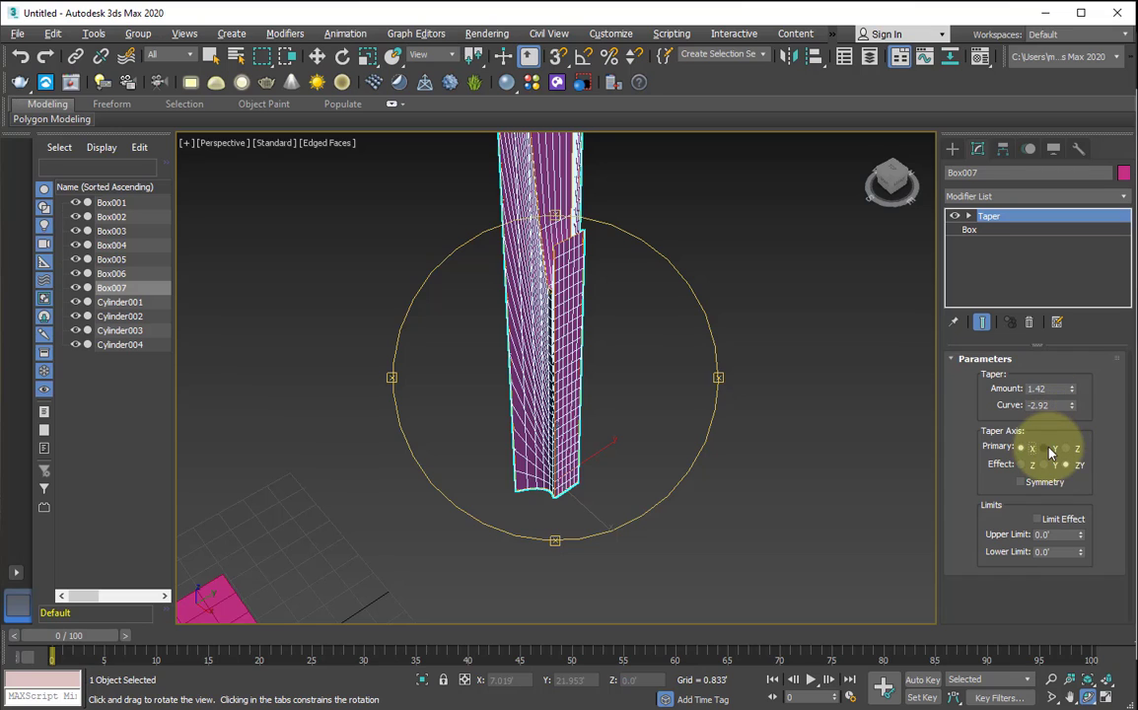
pyautogui.click(1048, 450)
pyautogui.click(1066, 450)
pyautogui.click(1021, 465)
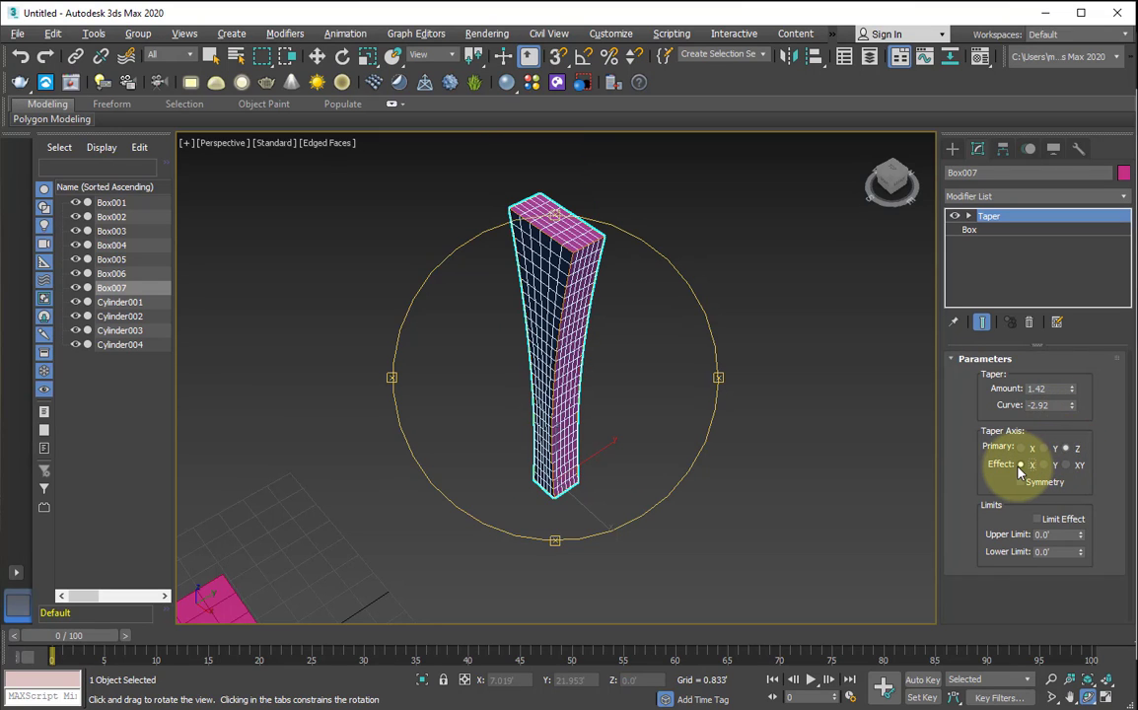
pyautogui.click(1047, 468)
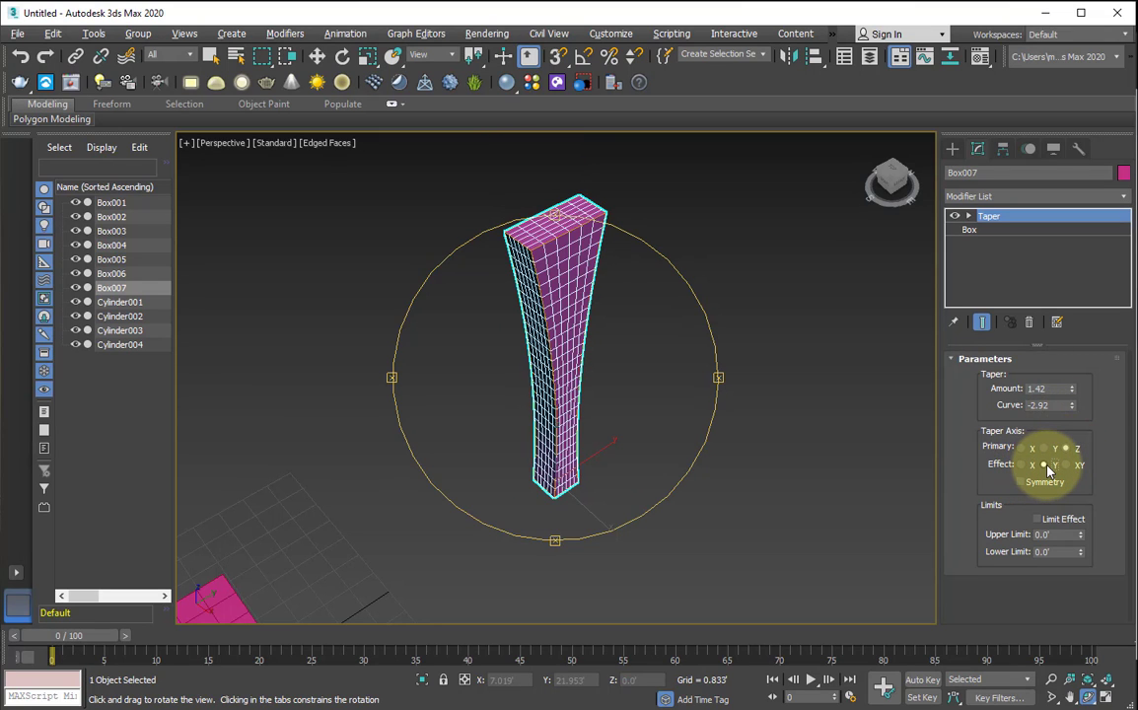
pyautogui.click(1046, 451)
pyautogui.click(1065, 450)
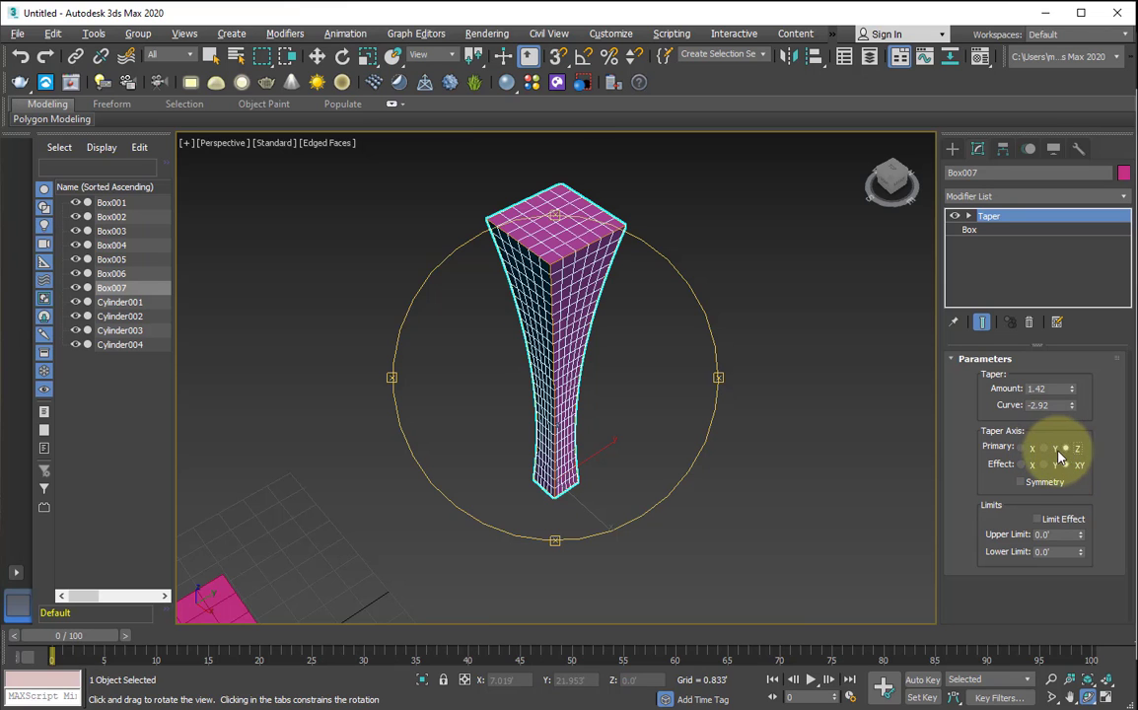
# Reset the copy's Taper amount to 0 and set its curve to about -2.2 for a narrow waist
pyautogui.rightClick(1072, 388)
pyautogui.rightClick(1072, 405)
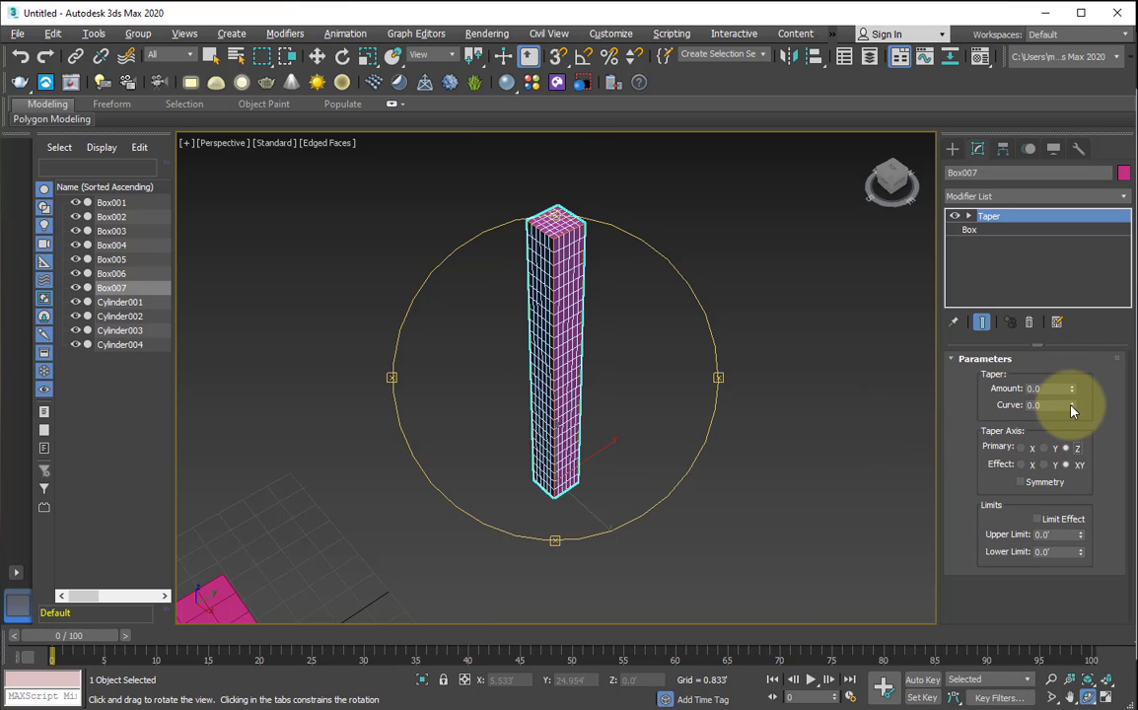
pyautogui.moveTo(1072, 406); pyautogui.dragTo(1054, 560)
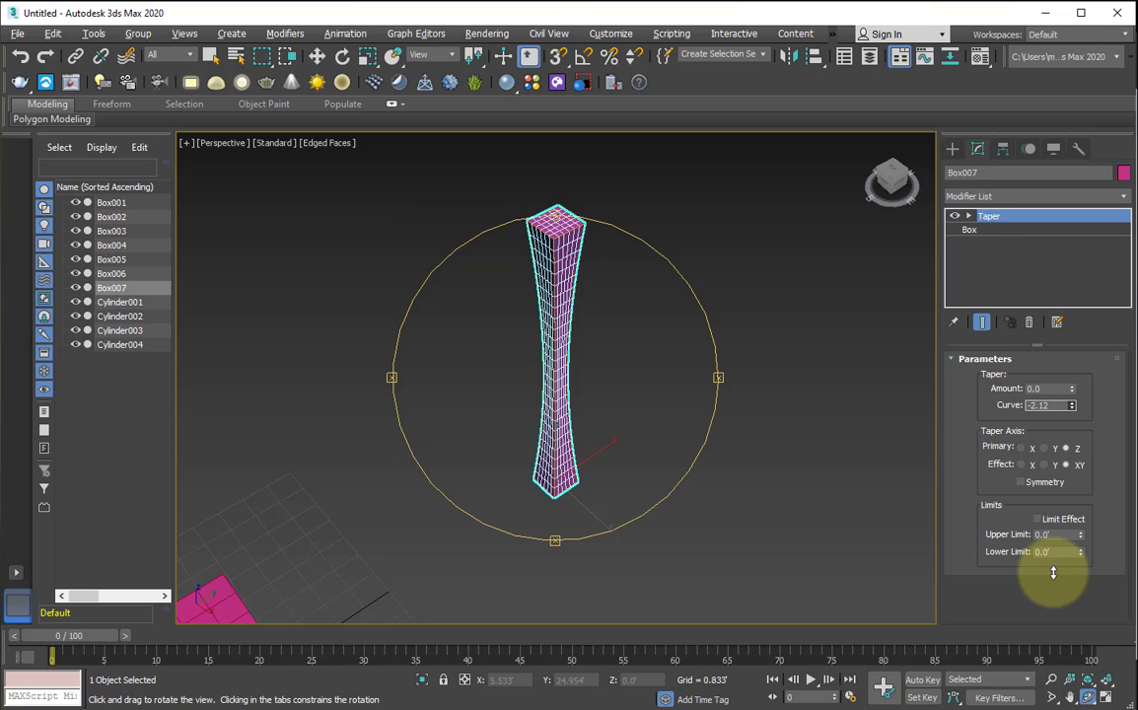
pyautogui.moveTo(1053, 573); pyautogui.dragTo(1053, 596)
# Turn off the mesh edge display and view the narrow-waisted box in smooth shading
pyautogui.moveTo(634, 411); pyautogui.dragTo(642, 452, button='middle')
pyautogui.scroll(2, 642, 448)
pyautogui.rightClick(643, 448)
pyautogui.click(642, 449)
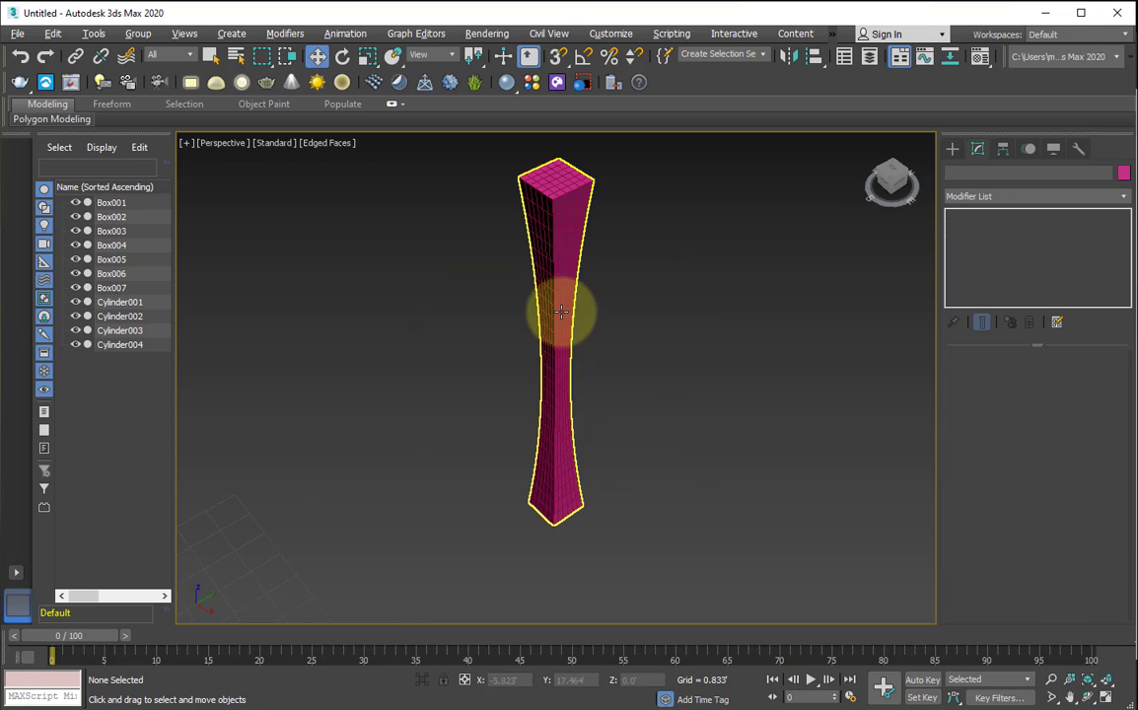
pyautogui.click(562, 312)
pyautogui.press('F4')
pyautogui.click(667, 335)
pyautogui.moveTo(667, 337); pyautogui.dragTo(662, 390, button='middle')
pyautogui.keyDown('alt'); pyautogui.moveTo(601, 358); pyautogui.dragTo(557, 356, button='middle'); pyautogui.keyUp('alt')
# Copy the narrow-waisted box to about Y 20.767' and frame the copy in the view
pyautogui.click(559, 357)
pyautogui.scroll(-3, 607, 405)
pyautogui.moveTo(608, 411); pyautogui.dragTo(659, 402, button='middle')
pyautogui.keyDown('shift'); pyautogui.moveTo(650, 429); pyautogui.dragTo(803, 399); pyautogui.keyUp('shift')
pyautogui.press('Return')
pyautogui.press('z')
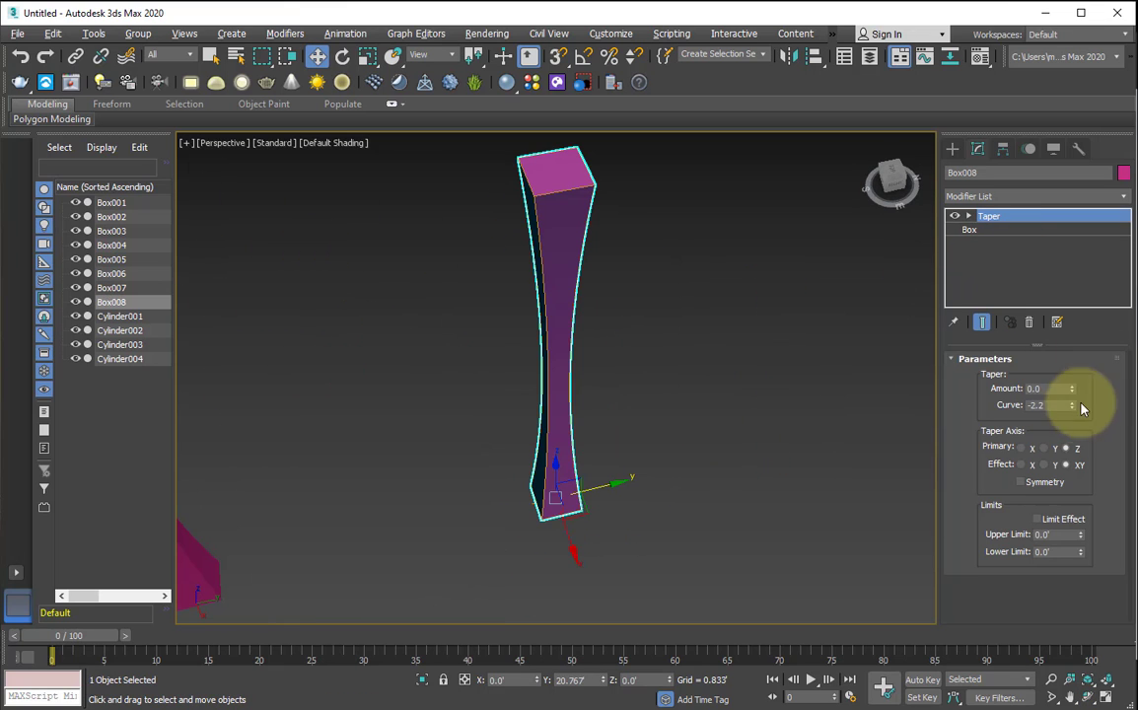
# Set the box copy's Taper amount to 1.57 for a flared upper end and check the shape from several angles
pyautogui.moveTo(1075, 392); pyautogui.dragTo(1037, 262)
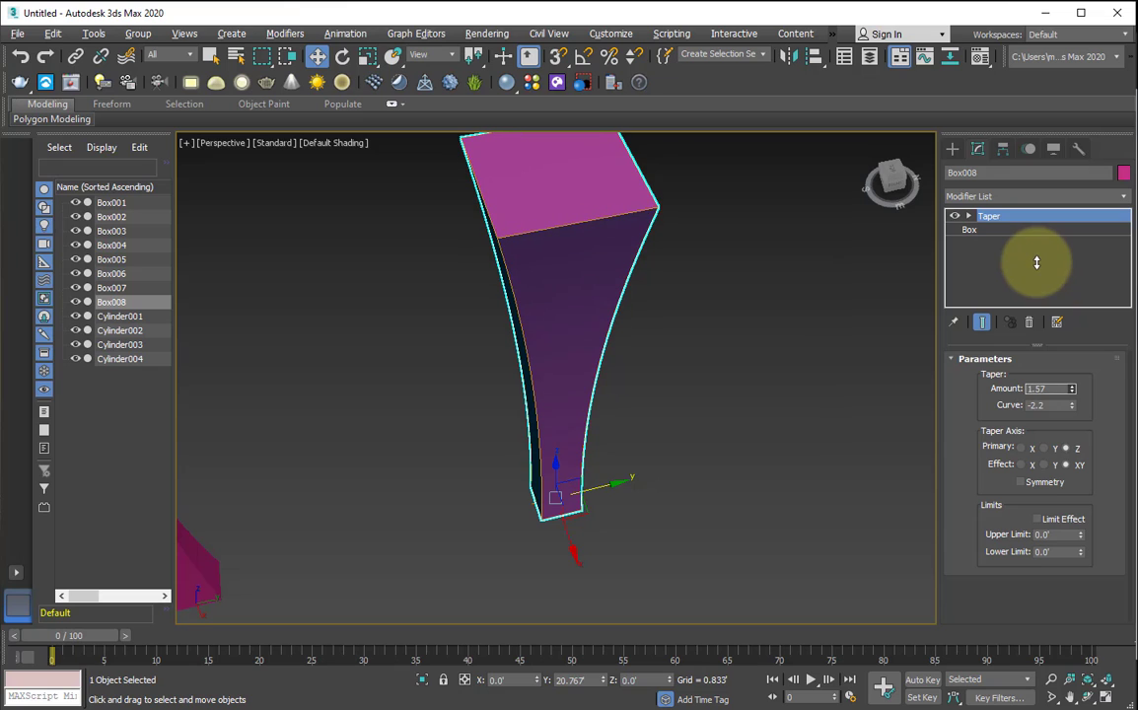
pyautogui.scroll(-4, 523, 320)
pyautogui.hotkey('ctrl', 'r')
pyautogui.moveTo(523, 320); pyautogui.dragTo(503, 258)
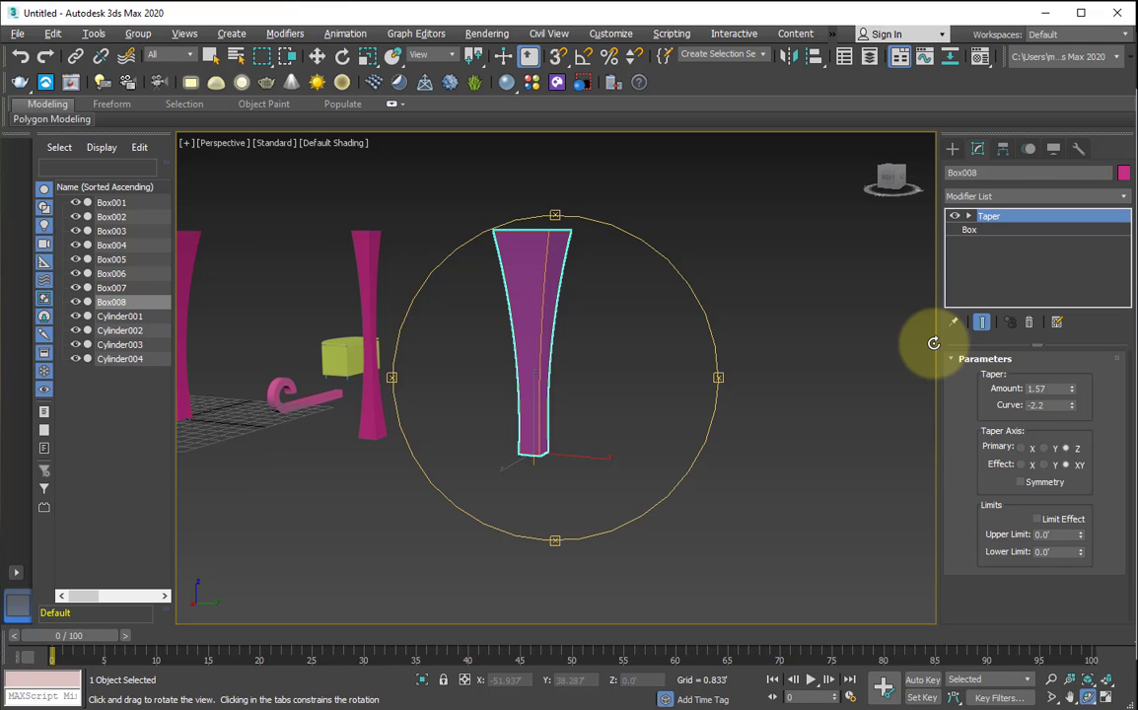
pyautogui.keyDown('alt'); pyautogui.moveTo(934, 343); pyautogui.dragTo(602, 464, button='middle'); pyautogui.keyUp('alt')
pyautogui.click(691, 434)
# Copy the flared box along the Y axis to about -28.703' and frame the new copy in the view
pyautogui.click(554, 317)
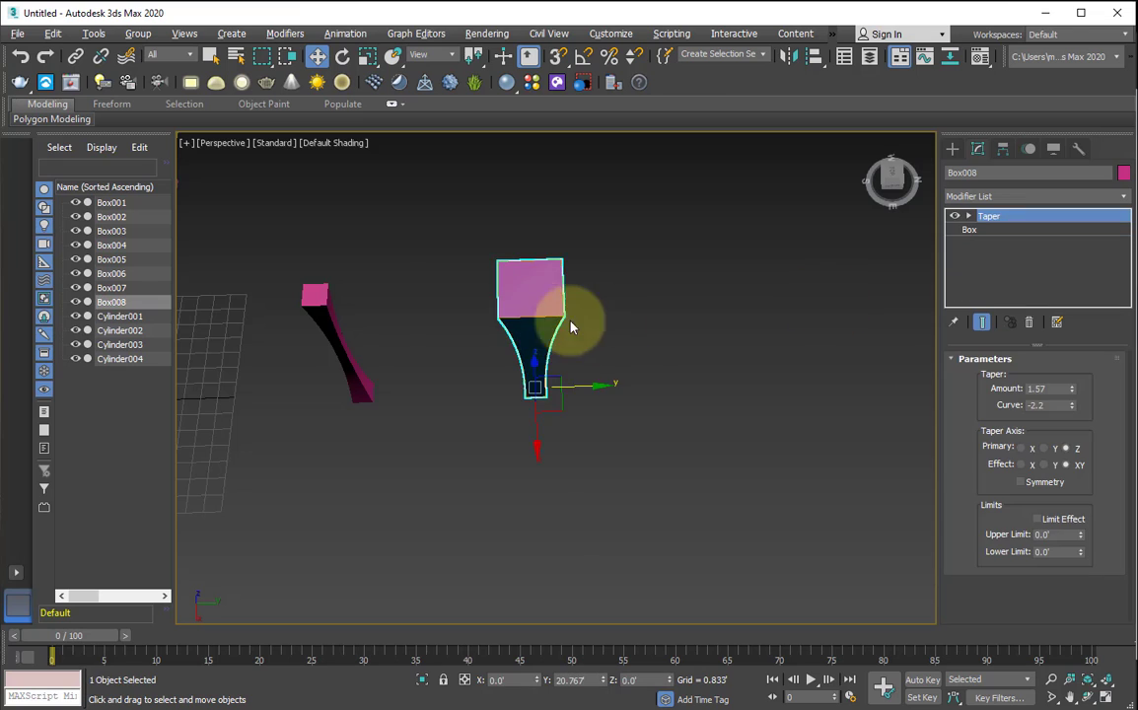
pyautogui.scroll(-4, 636, 370)
pyautogui.keyDown('shift'); pyautogui.moveTo(631, 364); pyautogui.dragTo(521, 404); pyautogui.keyUp('shift')
pyautogui.click(574, 434)
pyautogui.press('z')
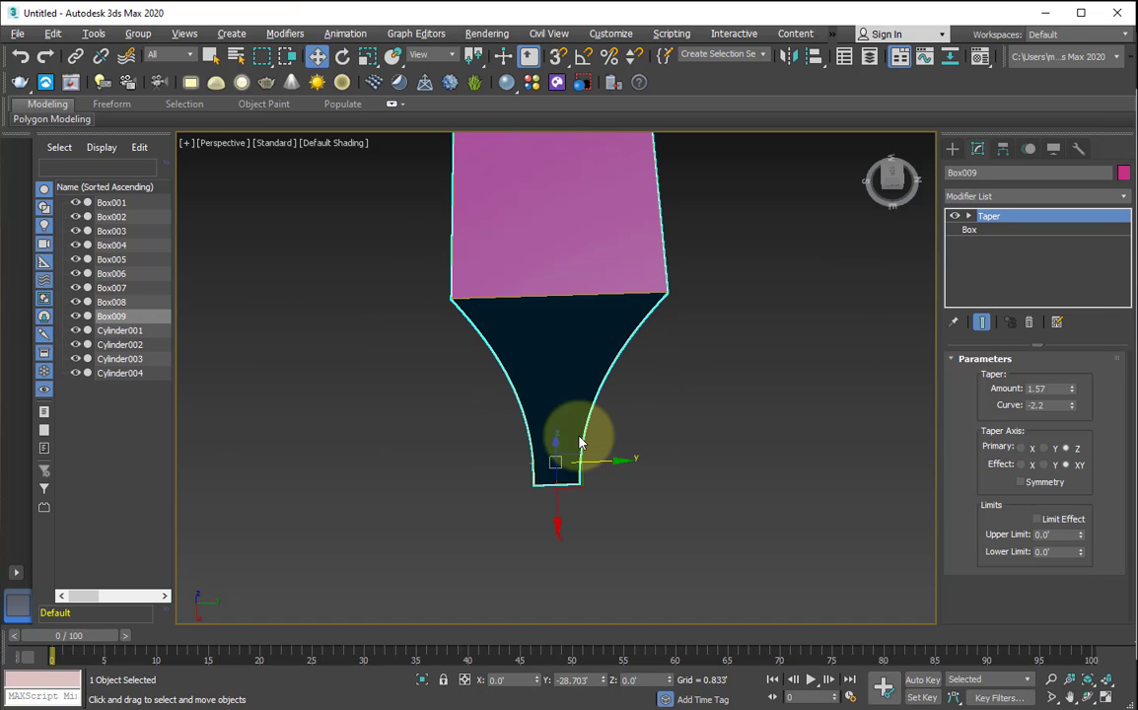
# Remove the Taper modifier from the new box copy and apply a Twist modifier instead
pyautogui.click(1029, 321)
pyautogui.click(996, 199)
pyautogui.press('t')
pyautogui.press('t')
pyautogui.press('t')
pyautogui.press('t')
pyautogui.press('t')
pyautogui.press('t')
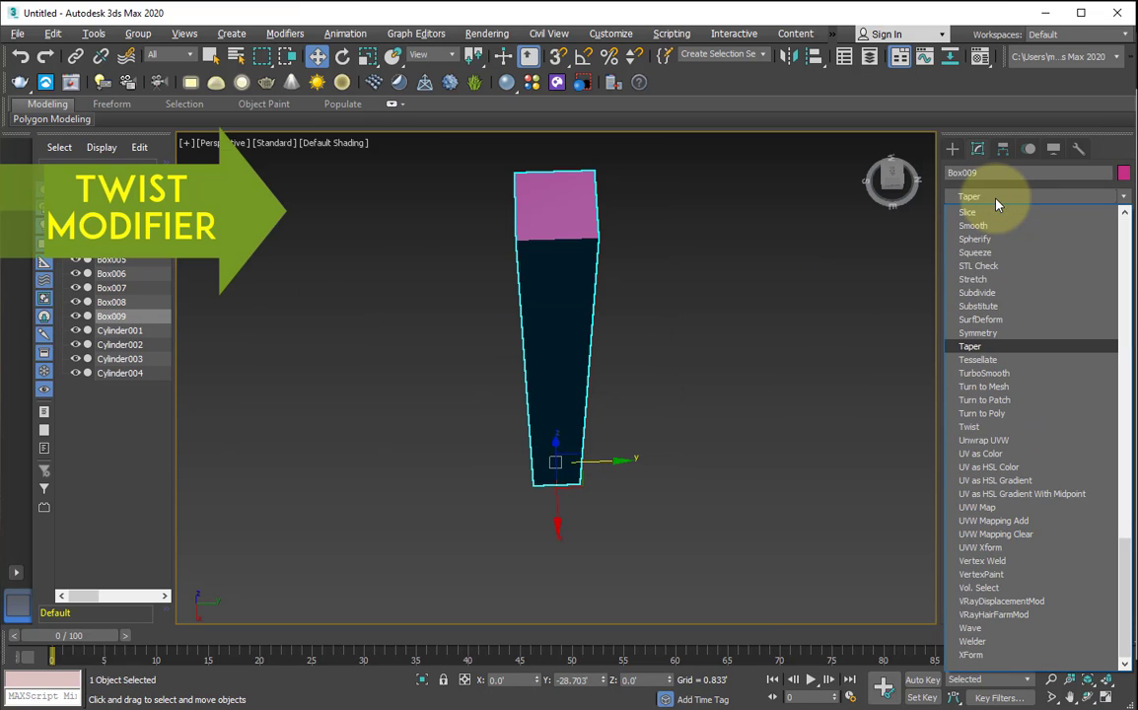
pyautogui.press('t')
pyautogui.press('Return')
# Set the box's Twist angle to 157 and view the twisted box from another angle
pyautogui.keyDown('alt'); pyautogui.moveTo(610, 368); pyautogui.dragTo(547, 315, button='middle'); pyautogui.keyUp('alt')
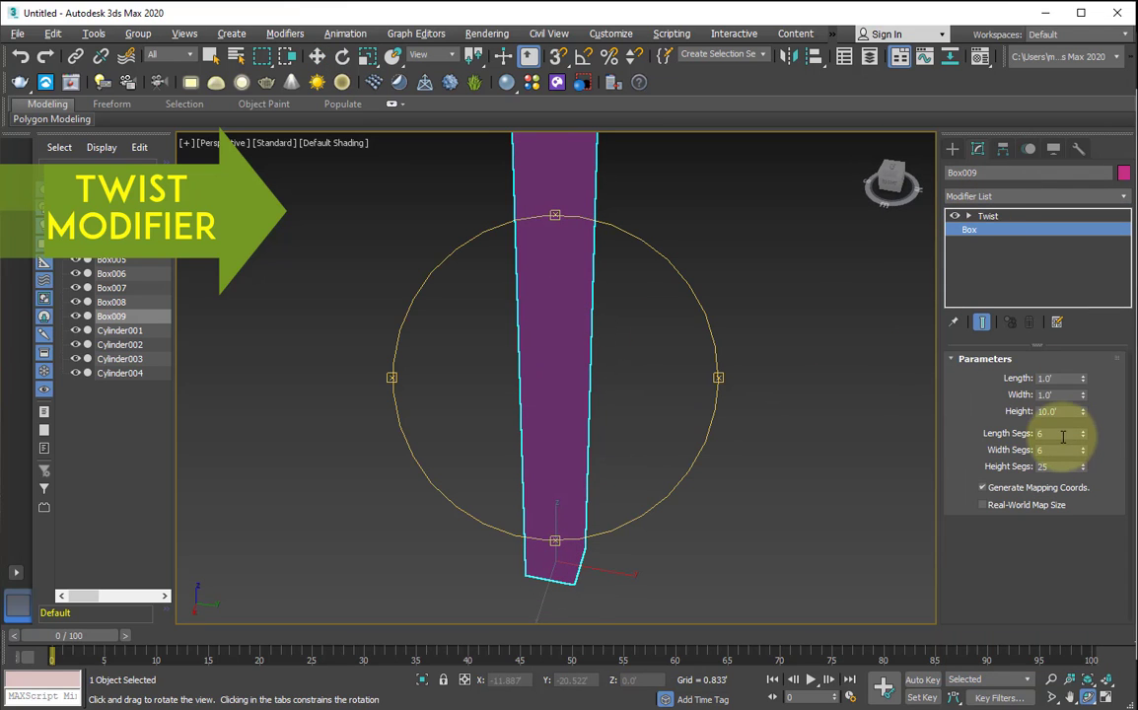
pyautogui.click(986, 216)
pyautogui.scroll(-5, 560, 424)
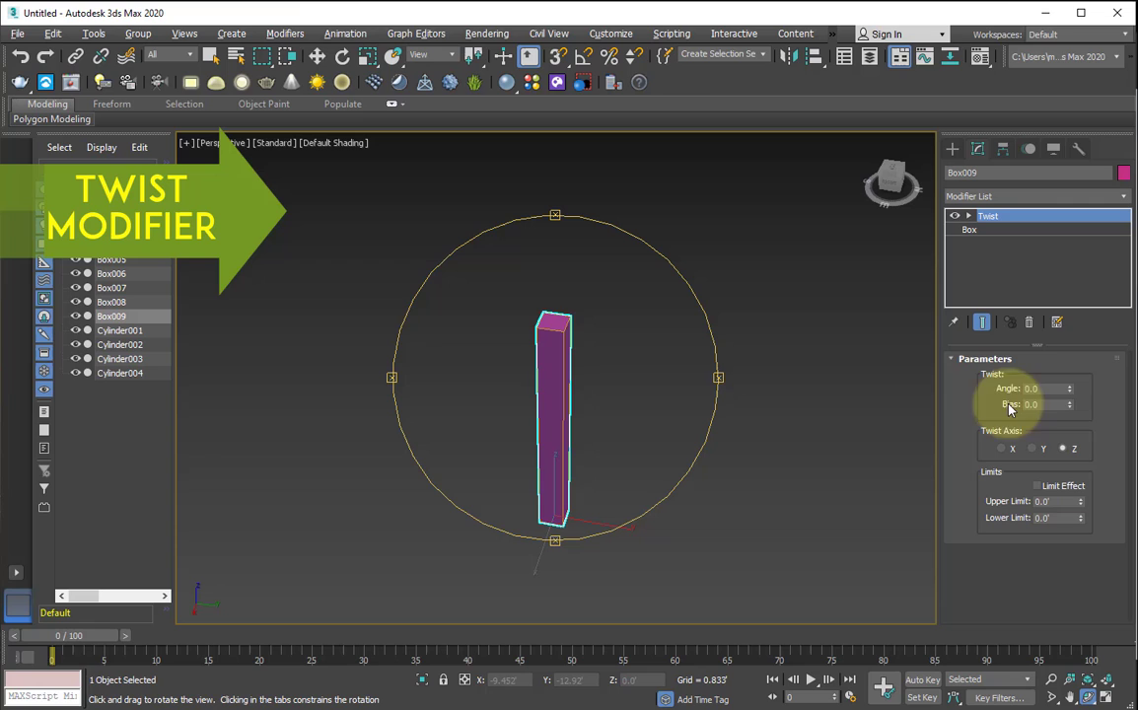
pyautogui.moveTo(1072, 393); pyautogui.dragTo(1003, 145)
pyautogui.moveTo(493, 548); pyautogui.dragTo(512, 456)
# Try a Twist bias and reset it to 0, then try the Y twist axis and restore Z
pyautogui.moveTo(1069, 405); pyautogui.dragTo(1032, 307)
pyautogui.rightClick(1060, 403)
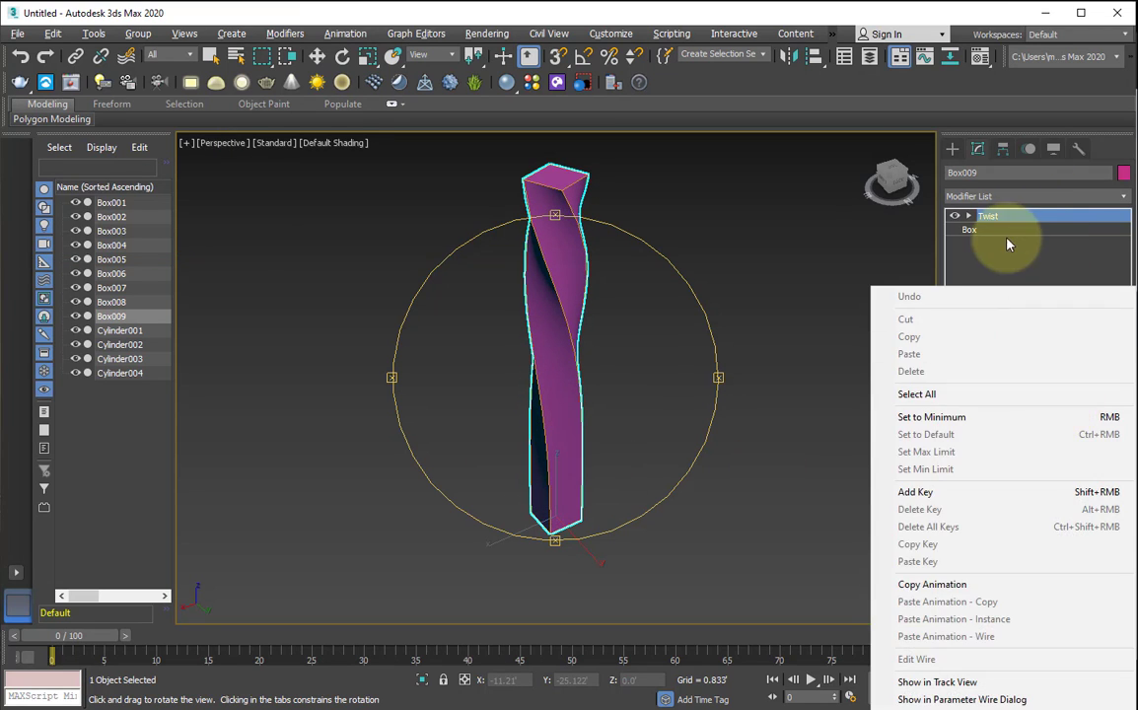
pyautogui.click(1008, 239)
pyautogui.click(1040, 453)
pyautogui.click(1062, 449)
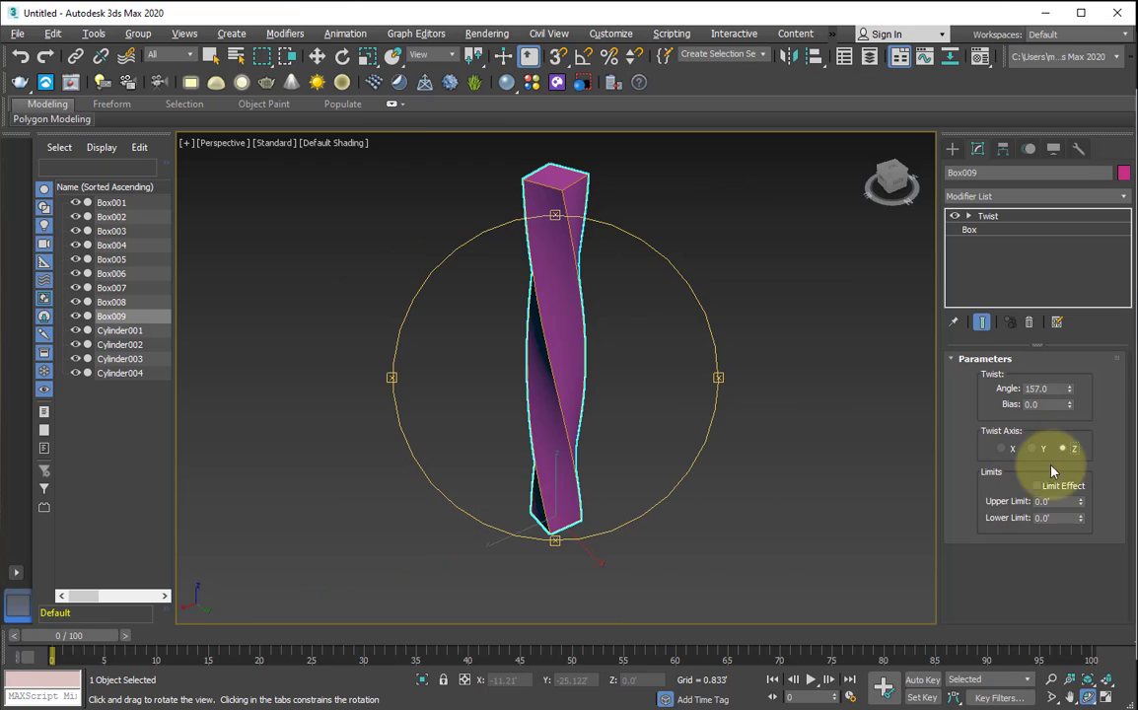
# Limit the Twist effect to between about -0.062' and 5.896' and set the twist angle to 755
pyautogui.moveTo(1081, 508); pyautogui.dragTo(1024, 269)
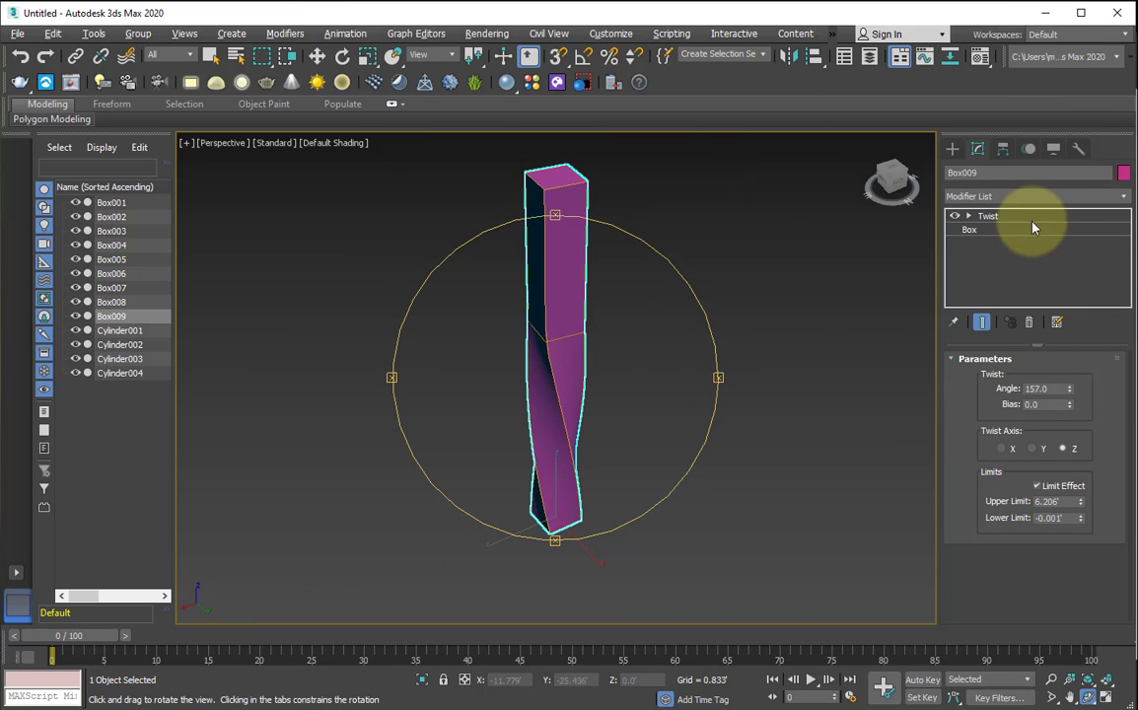
pyautogui.moveTo(1069, 389); pyautogui.dragTo(1045, 288)
pyautogui.moveTo(888, 574); pyautogui.dragTo(953, 148)
pyautogui.keyDown('alt'); pyautogui.moveTo(776, 584); pyautogui.dragTo(612, 405, button='middle'); pyautogui.keyUp('alt')
pyautogui.moveTo(612, 404); pyautogui.dragTo(930, 547)
pyautogui.press('Escape')
pyautogui.moveTo(1080, 501)
pyautogui.mouseDown()
pyautogui.moveTo(1067, 483)
pyautogui.moveTo(1064, 559)
pyautogui.moveTo(1064, 472)
pyautogui.moveTo(1059, 523)
pyautogui.moveTo(1065, 503)
pyautogui.mouseUp()
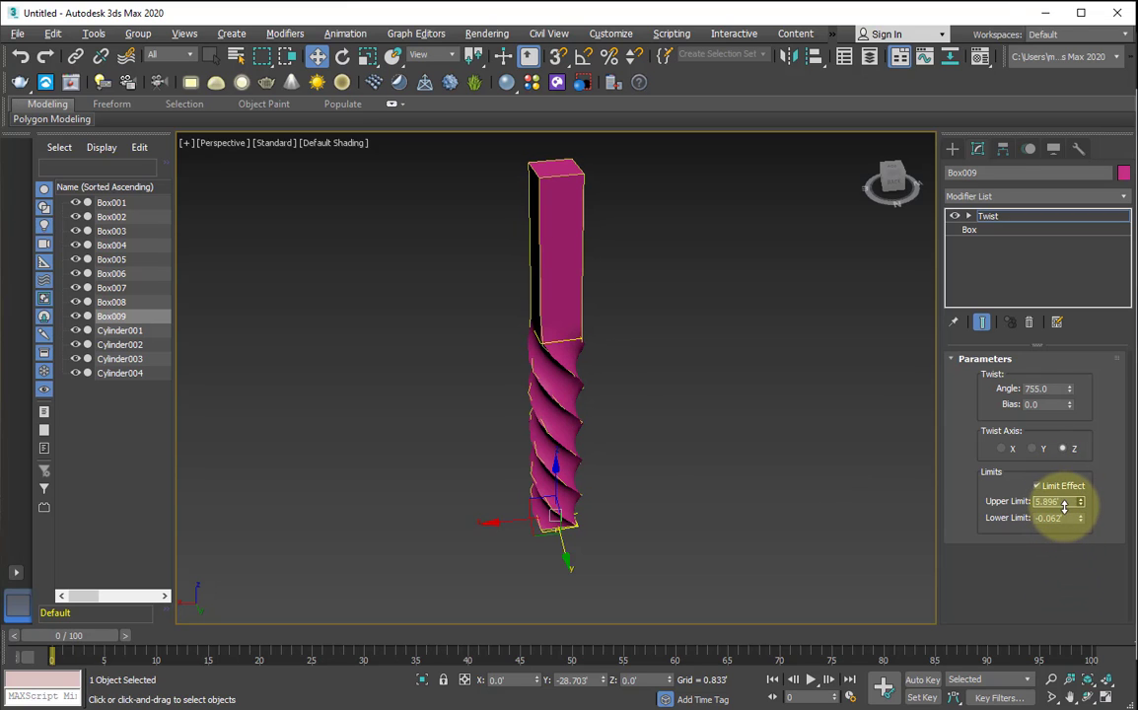
pyautogui.click(1029, 224)
# Create a cylinder beside the twisted box with a radius of about 0.535' and a height of about 7.802'
pyautogui.scroll(-5, 752, 449)
pyautogui.scroll(2, 751, 449)
pyautogui.click(746, 457)
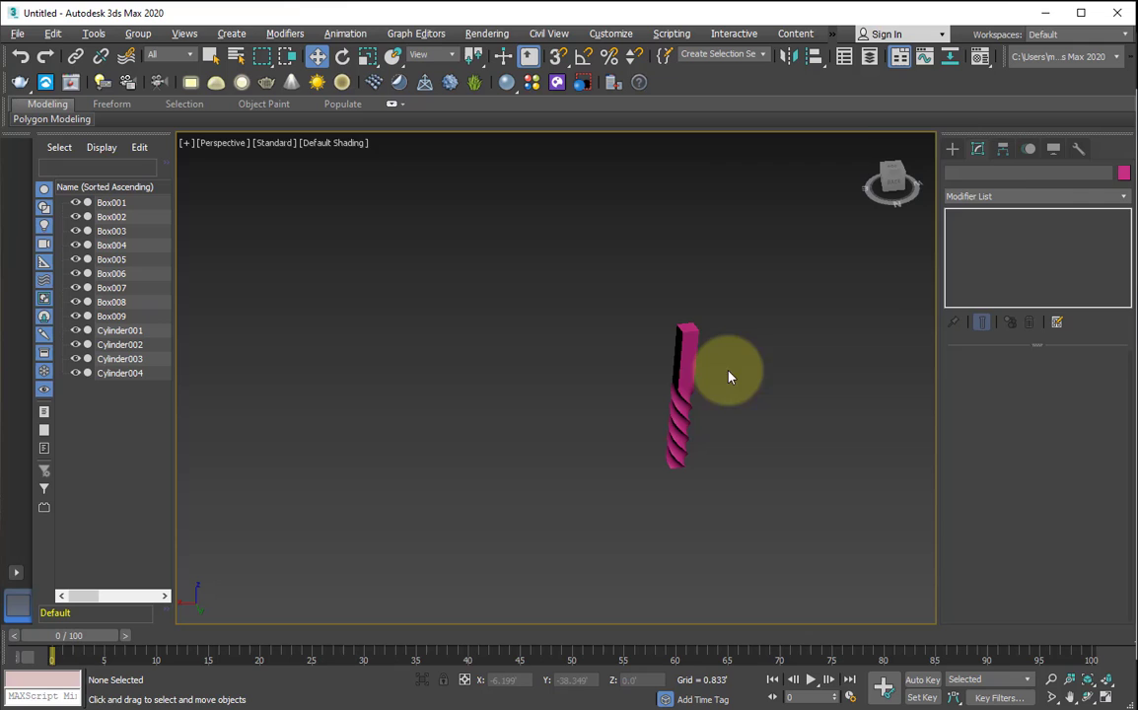
pyautogui.click(953, 149)
pyautogui.click(1003, 276)
pyautogui.moveTo(463, 452); pyautogui.dragTo(483, 472)
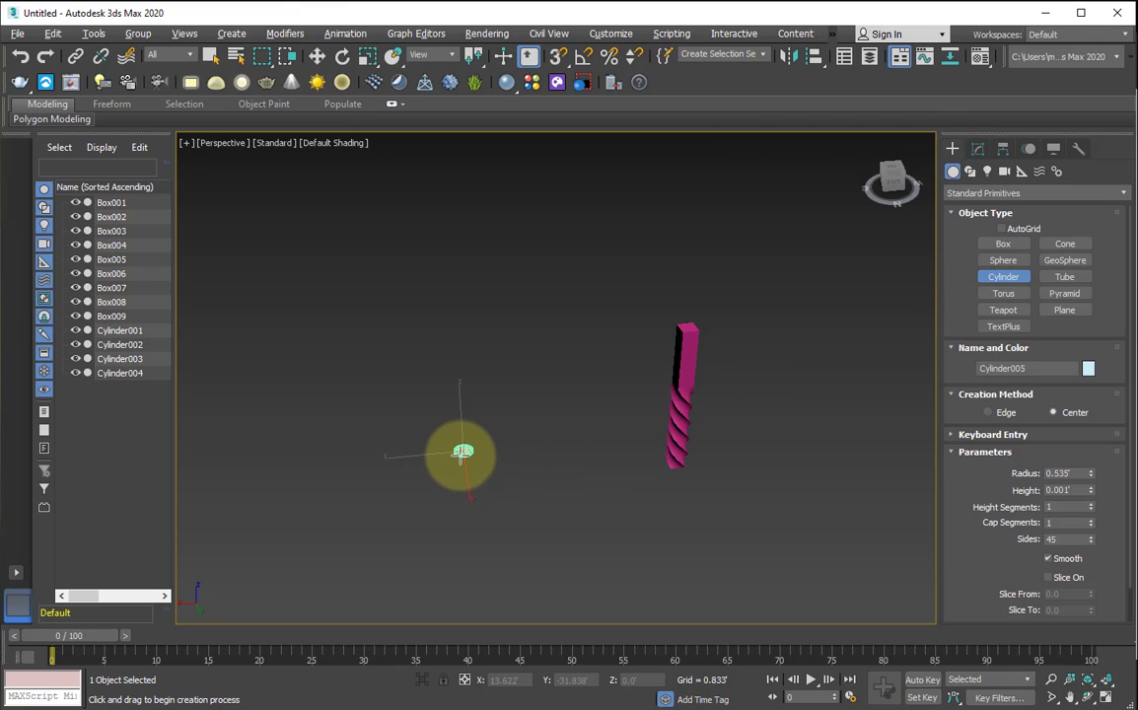
pyautogui.click(454, 340)
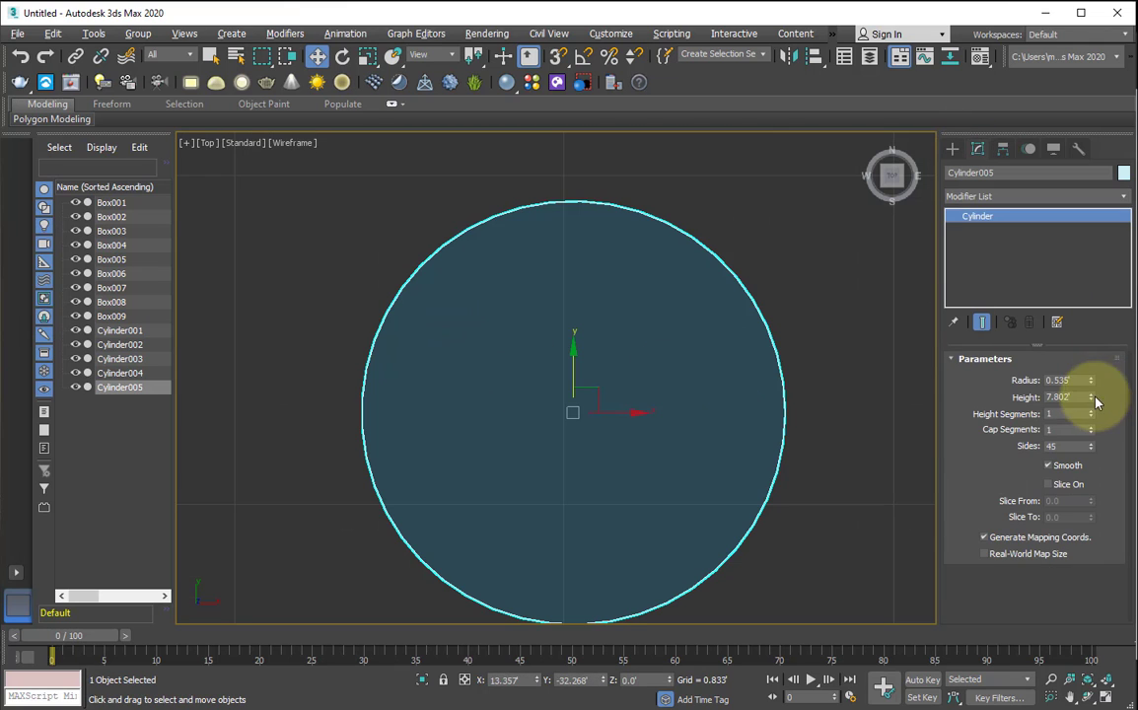
# Set the cylinder's height to 10' and its radius to about 0.094', and frame it in the top view
pyautogui.moveTo(1079, 397); pyautogui.dragTo(996, 402)
pyautogui.rightClick(1092, 381)
pyautogui.moveTo(1092, 381); pyautogui.dragTo(1093, 288)
pyautogui.press('f')
pyautogui.scroll(-3, 592, 403)
pyautogui.press('t')
pyautogui.press('z')
# Copy the thin cylinder sideways, then copy the pair to form a two-by-two bundle of touching cylinders
pyautogui.moveTo(579, 402)
pyautogui.keyDown('shift'); pyautogui.mouseDown()
pyautogui.moveTo(737, 442)
pyautogui.moveTo(719, 442)
pyautogui.mouseUp(); pyautogui.keyUp('shift')
pyautogui.click(570, 433)
pyautogui.moveTo(687, 495); pyautogui.dragTo(542, 363)
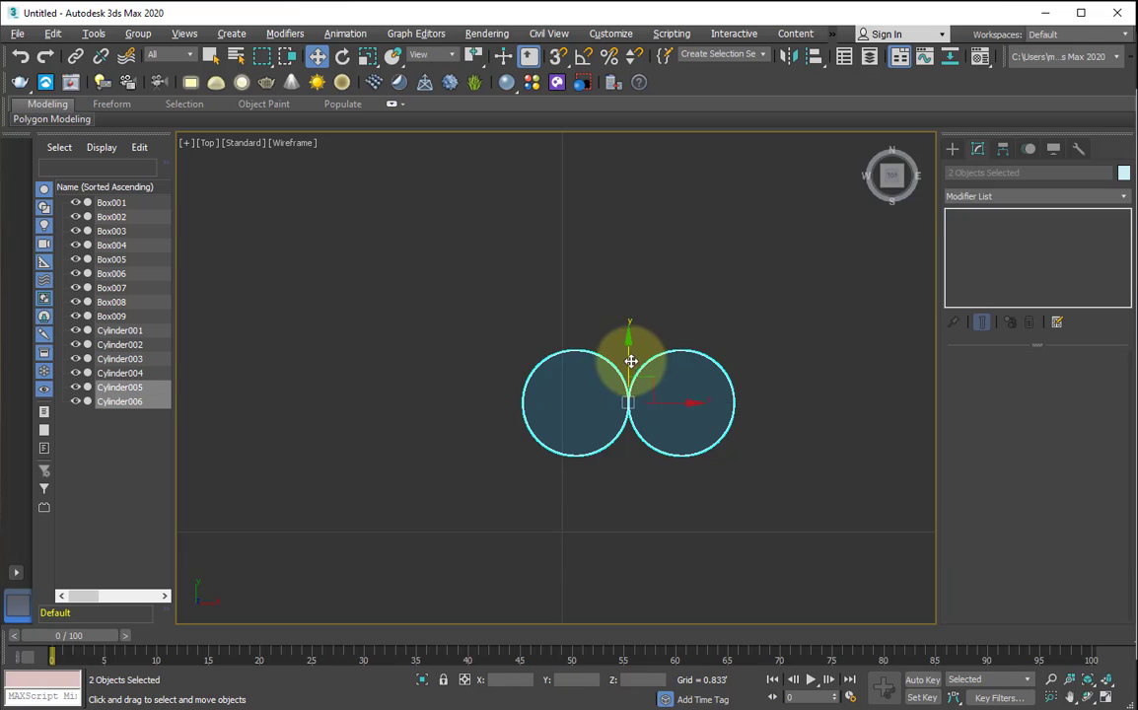
pyautogui.moveTo(630, 363)
pyautogui.keyDown('shift'); pyautogui.mouseDown()
pyautogui.moveTo(630, 460)
pyautogui.moveTo(594, 455)
pyautogui.mouseUp(); pyautogui.keyUp('shift')
pyautogui.click(582, 435)
# Group the four cylinders and inspect the bundle in the perspective view
pyautogui.moveTo(440, 382); pyautogui.dragTo(767, 549)
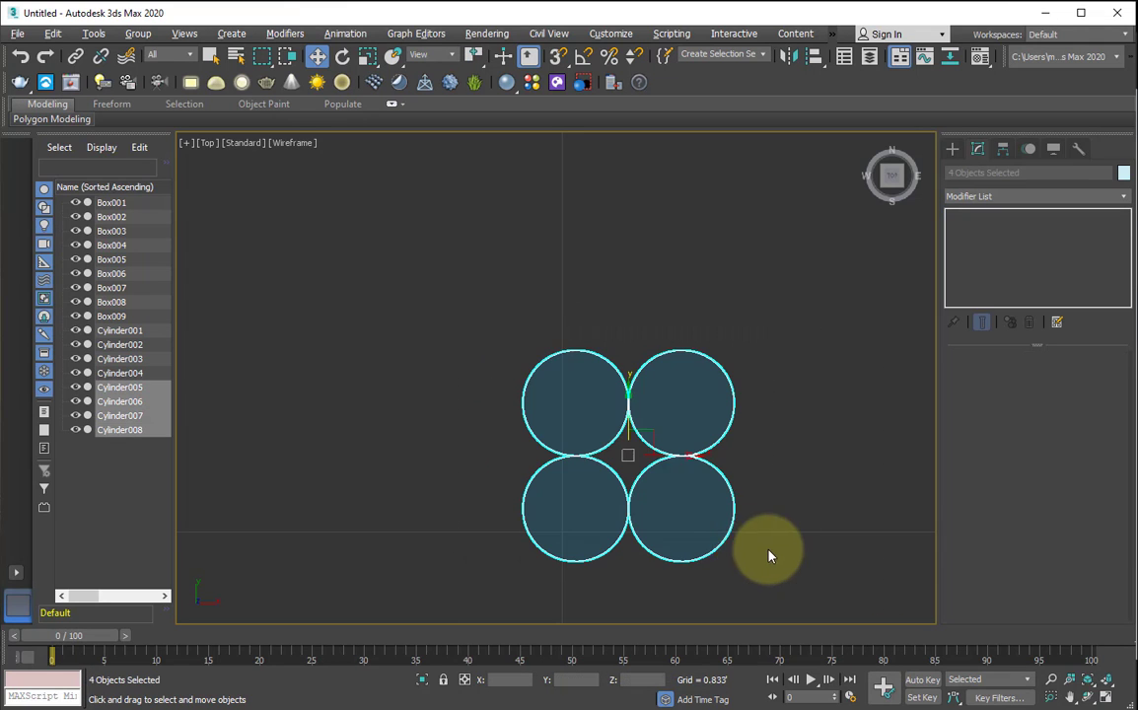
pyautogui.click(138, 34)
pyautogui.click(156, 55)
pyautogui.click(564, 387)
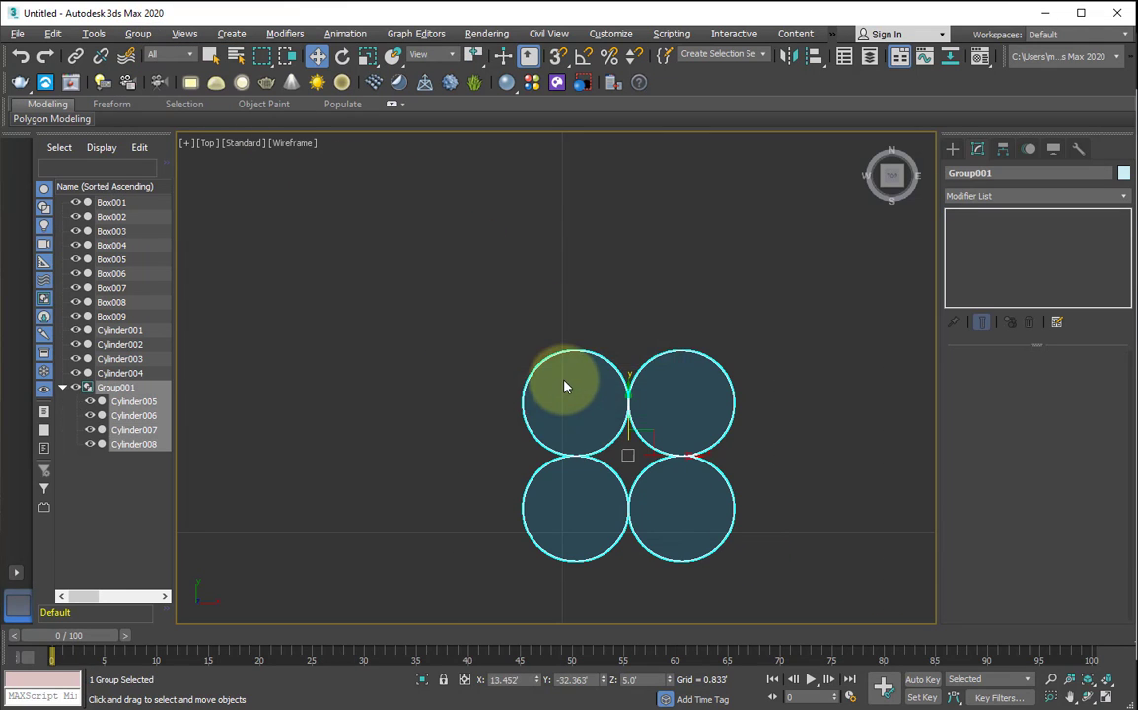
pyautogui.press('p')
pyautogui.press('z')
pyautogui.keyDown('alt'); pyautogui.moveTo(588, 479); pyautogui.dragTo(414, 352, button='middle'); pyautogui.keyUp('alt')
pyautogui.moveTo(413, 353); pyautogui.dragTo(537, 371)
pyautogui.moveTo(538, 371); pyautogui.dragTo(534, 482, button='middle')
pyautogui.scroll(3, 533, 482)
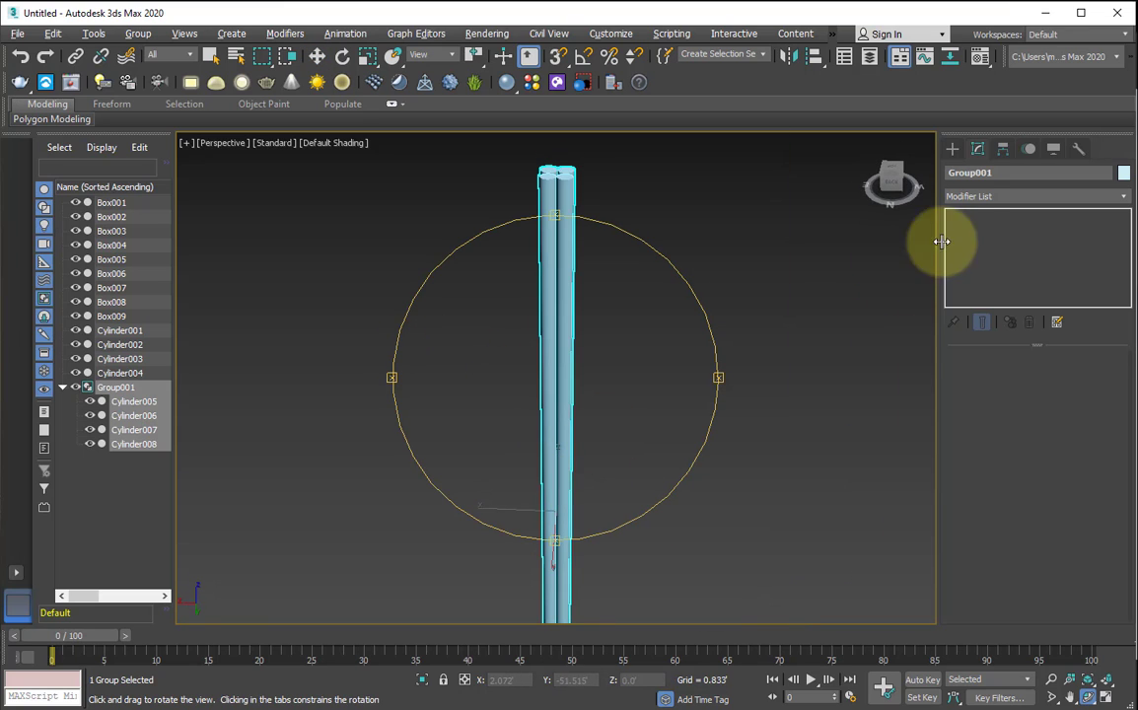
# Try a Twist modifier with an angle of about 821.5 on the cylinder group, then remove the modifier
pyautogui.click(1020, 197)
pyautogui.press('t')
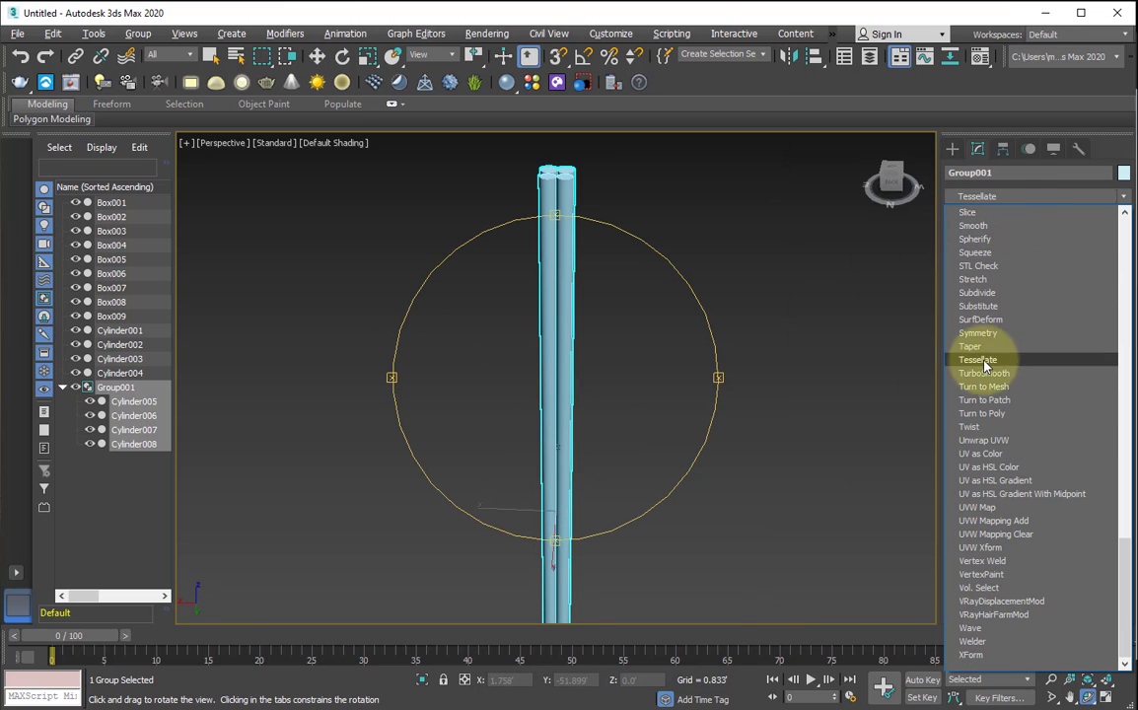
pyautogui.click(982, 426)
pyautogui.moveTo(1070, 391); pyautogui.dragTo(526, 432)
pyautogui.moveTo(1072, 392); pyautogui.dragTo(1116, 488)
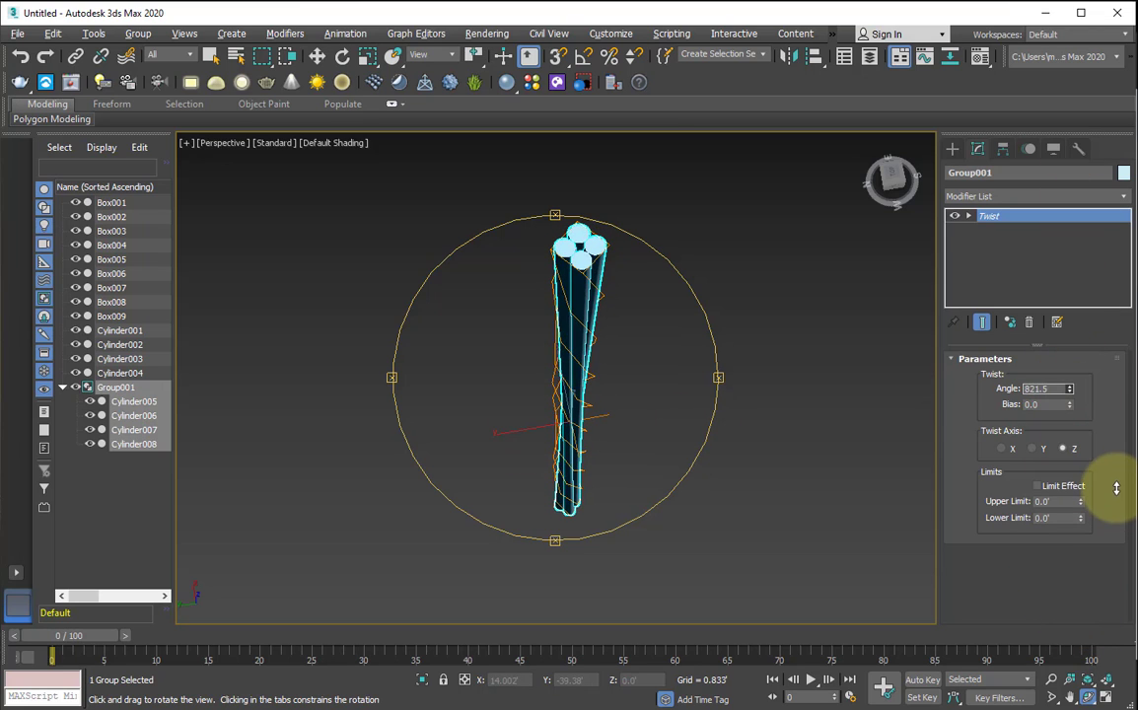
pyautogui.press('F4')
pyautogui.click(1029, 323)
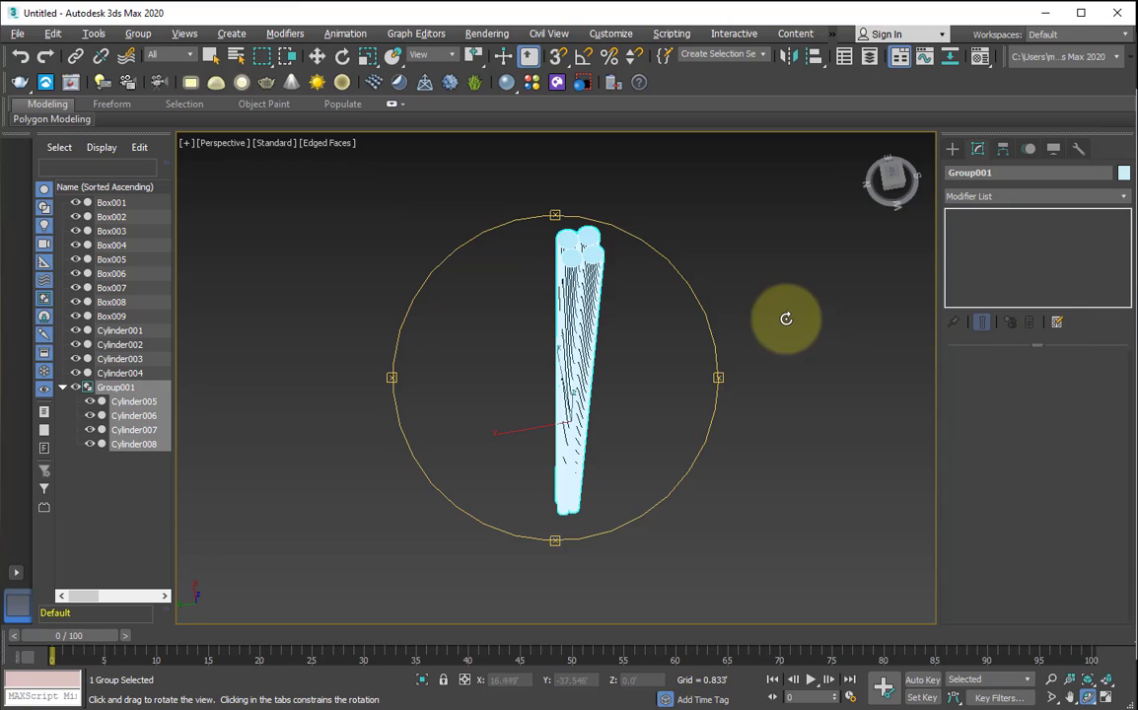
# Ungroup the cylinders and set one cylinder's height segments to 30
pyautogui.press('w')
pyautogui.click(138, 34)
pyautogui.click(153, 75)
pyautogui.click(603, 264)
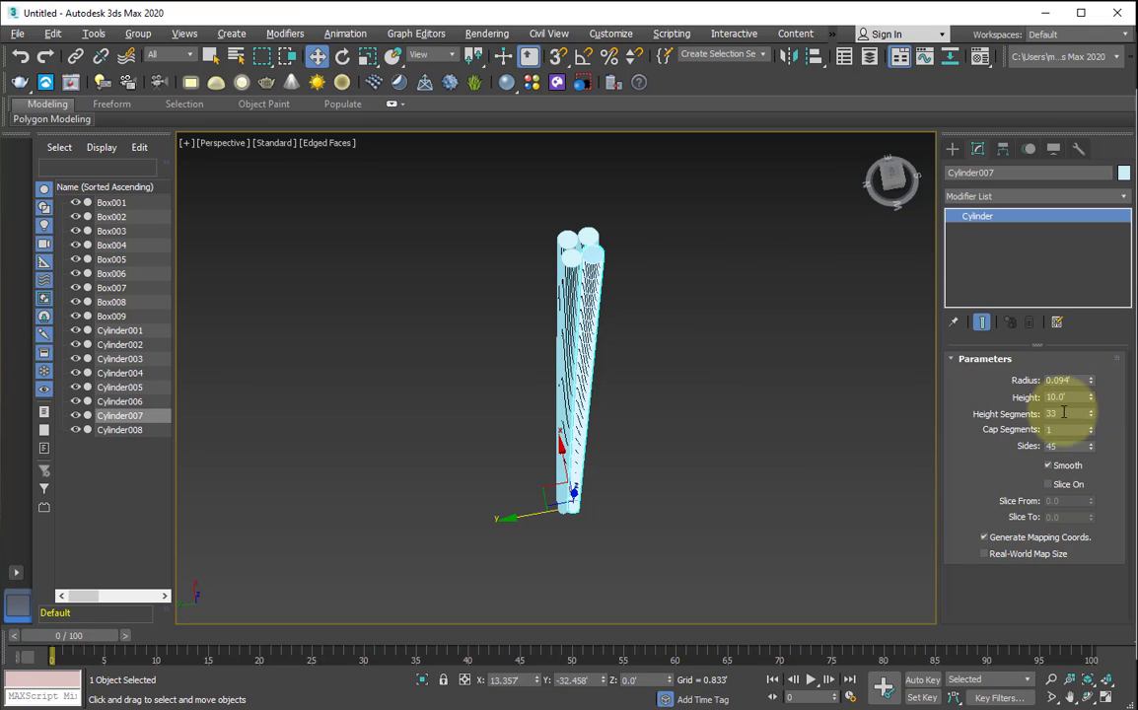
pyautogui.press('Return')
# Delete the other three cylinders, keeping only the one with 30 height segments
pyautogui.click(587, 241)
pyautogui.press('Delete')
pyautogui.click(570, 251)
pyautogui.press('Delete')
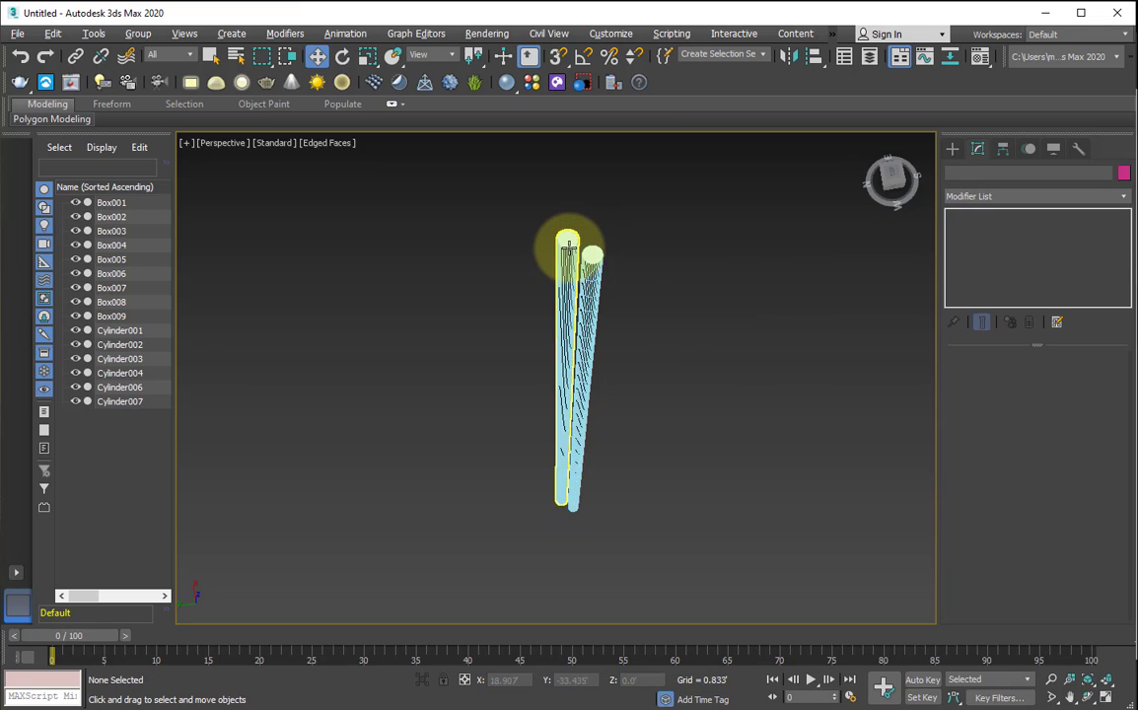
pyautogui.click(569, 243)
pyautogui.press('Delete')
# Make instance copies of the segmented cylinder in the top view to form a two-by-two bundle of touching cylinders
pyautogui.click(589, 267)
pyautogui.press('t')
pyautogui.moveTo(642, 518)
pyautogui.keyDown('shift'); pyautogui.mouseDown()
pyautogui.moveTo(737, 530)
pyautogui.moveTo(748, 518)
pyautogui.mouseUp(); pyautogui.keyUp('shift')
pyautogui.click(544, 434)
pyautogui.keyDown('ctrl'); pyautogui.click(582, 458); pyautogui.keyUp('ctrl')
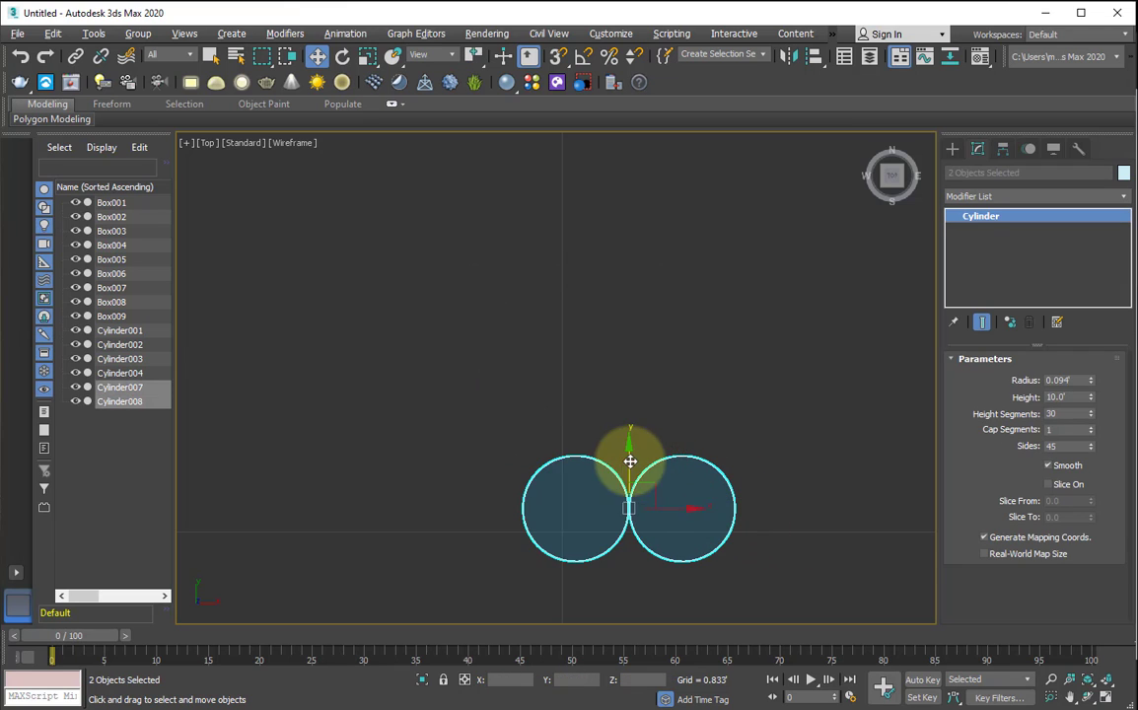
pyautogui.keyDown('shift'); pyautogui.moveTo(630, 465); pyautogui.dragTo(651, 355); pyautogui.keyUp('shift')
pyautogui.click(566, 431)
# Select the four segmented cylinders and combine them into one group
pyautogui.moveTo(447, 380); pyautogui.dragTo(713, 533)
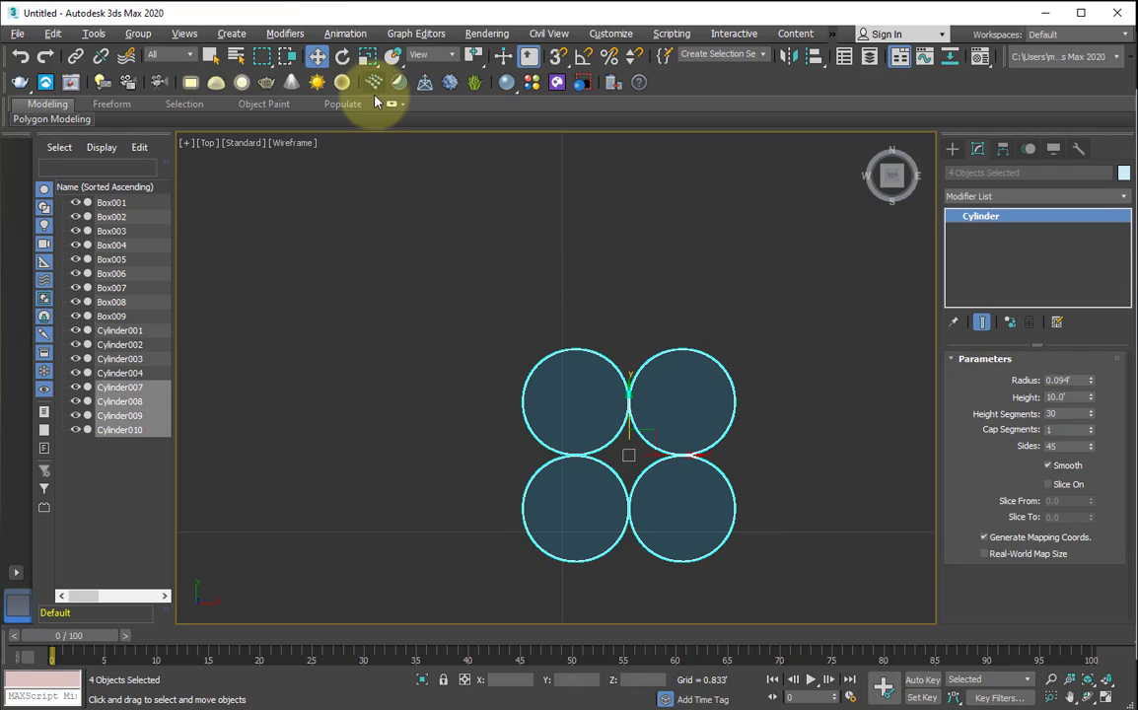
pyautogui.click(138, 34)
pyautogui.click(155, 62)
pyautogui.click(578, 403)
# Apply a Twist modifier to the cylinder group in the perspective view and set its angle to 824.5
pyautogui.press('p')
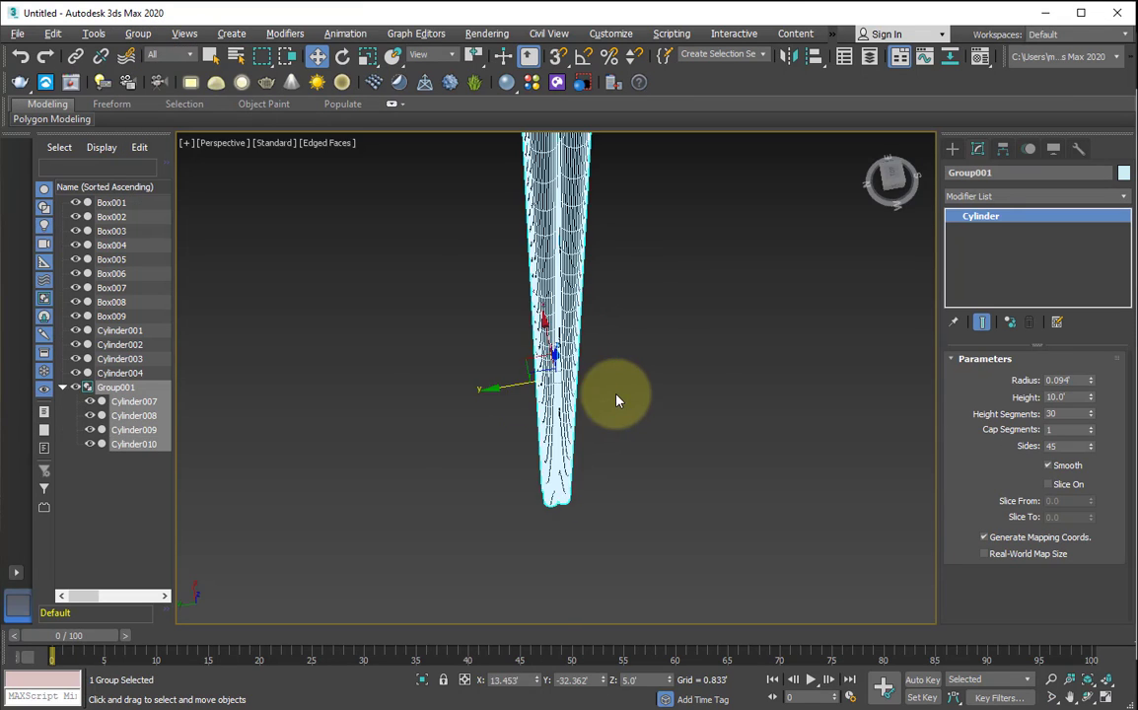
pyautogui.keyDown('alt'); pyautogui.moveTo(618, 394); pyautogui.dragTo(1042, 191, button='middle'); pyautogui.keyUp('alt')
pyautogui.click(1045, 197)
pyautogui.press('t')
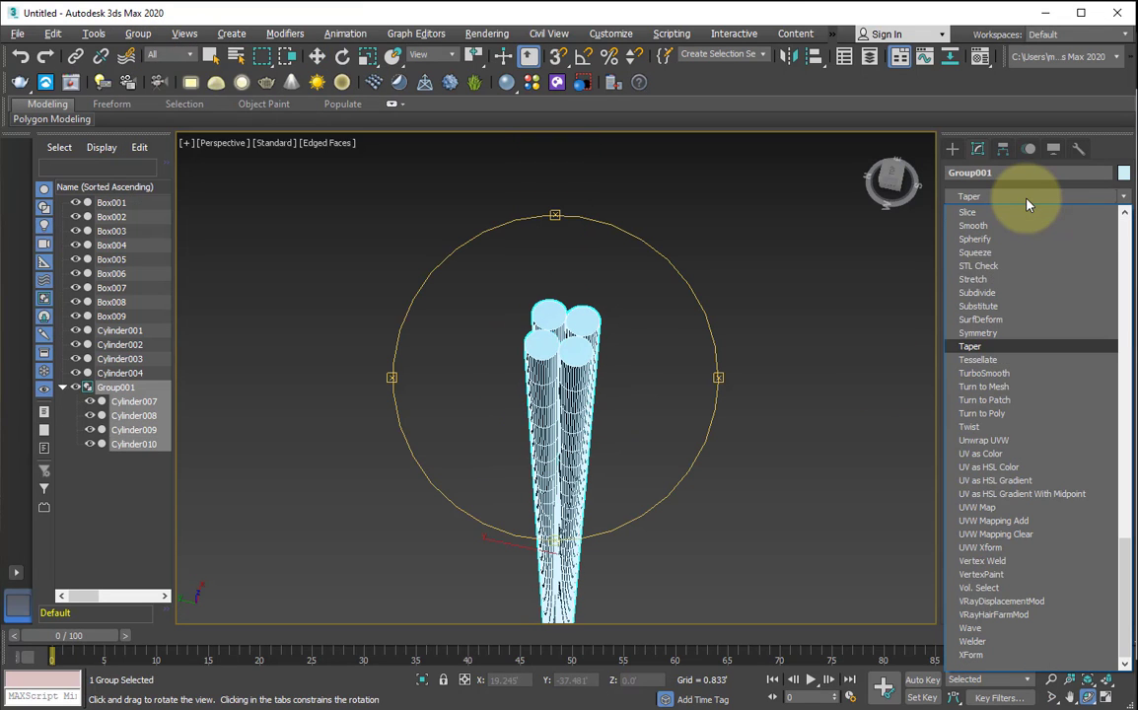
pyautogui.click(988, 426)
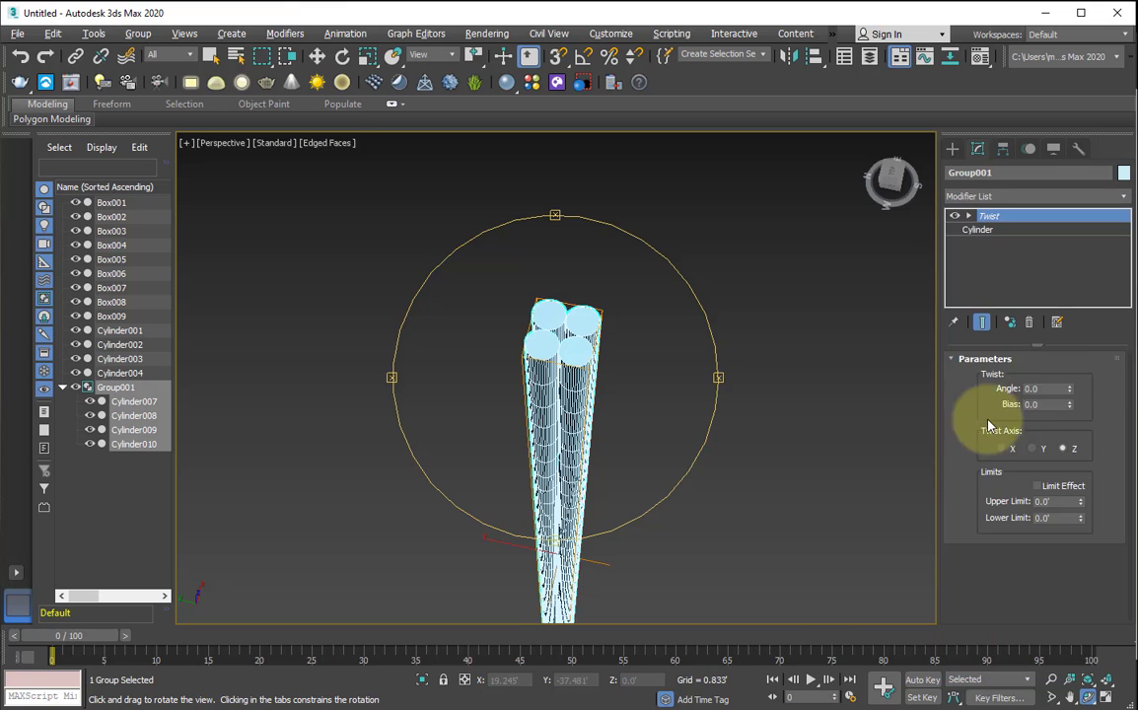
pyautogui.moveTo(1072, 392); pyautogui.dragTo(930, 495)
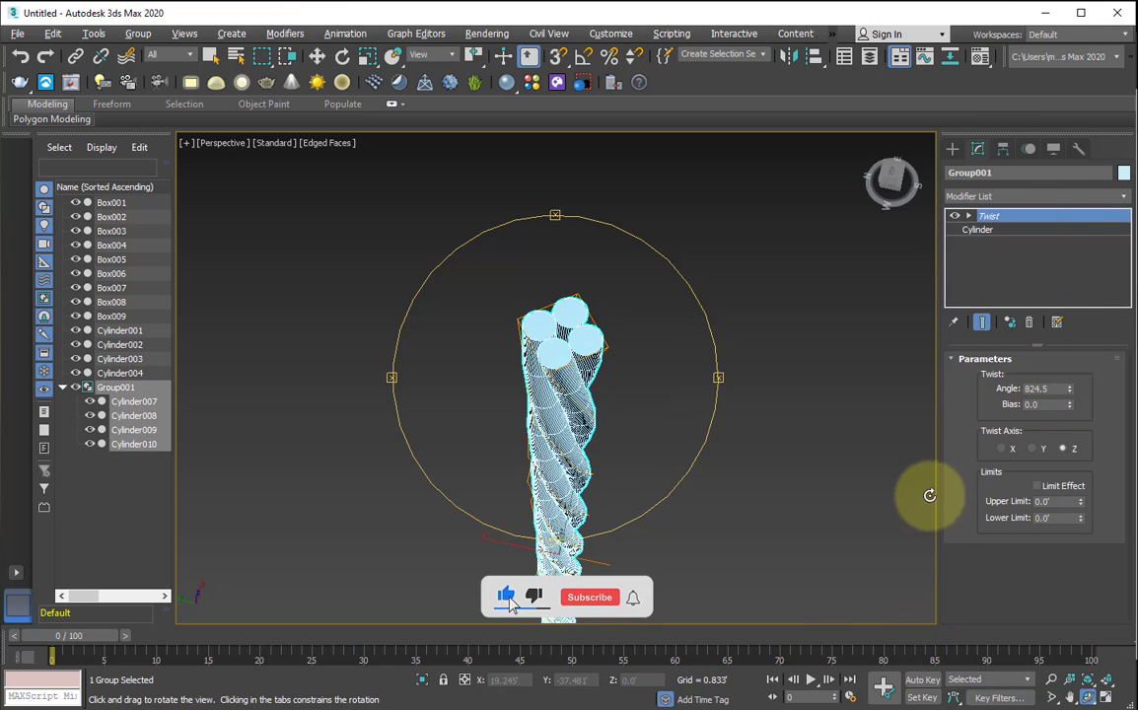
# Turn off the mesh edge display and increase the cylinder group's Twist angle to 1817
pyautogui.press('w')
pyautogui.click(718, 481)
pyautogui.press('F4')
pyautogui.scroll(-4, 631, 444)
pyautogui.click(587, 379)
pyautogui.press('z')
pyautogui.hotkey('ctrl', 'r')
pyautogui.moveTo(582, 379); pyautogui.dragTo(631, 464)
pyautogui.press('Escape')
pyautogui.moveTo(1072, 388); pyautogui.dragTo(1076, 18)
# Inspect the twisted rope up close and open its group so that single cylinders can be edited
pyautogui.moveTo(681, 402); pyautogui.dragTo(679, 303, button='middle')
pyautogui.hotkey('ctrl', 'r')
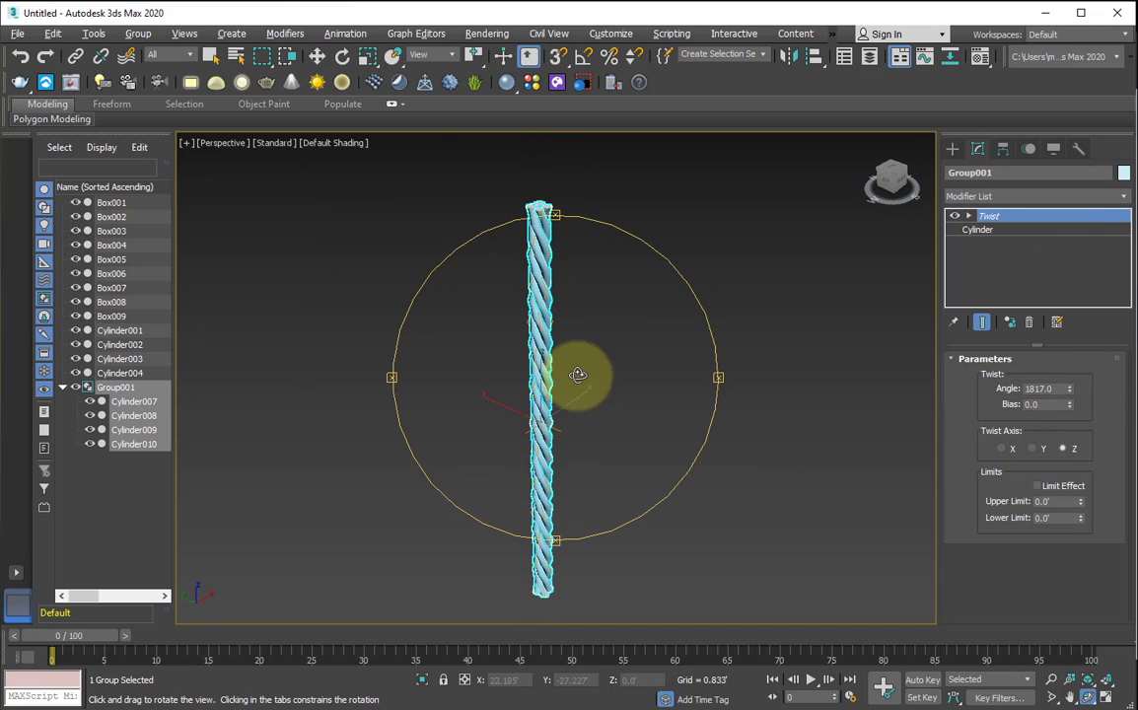
pyautogui.moveTo(577, 375); pyautogui.dragTo(545, 404)
pyautogui.click(620, 365)
pyautogui.scroll(6, 543, 248)
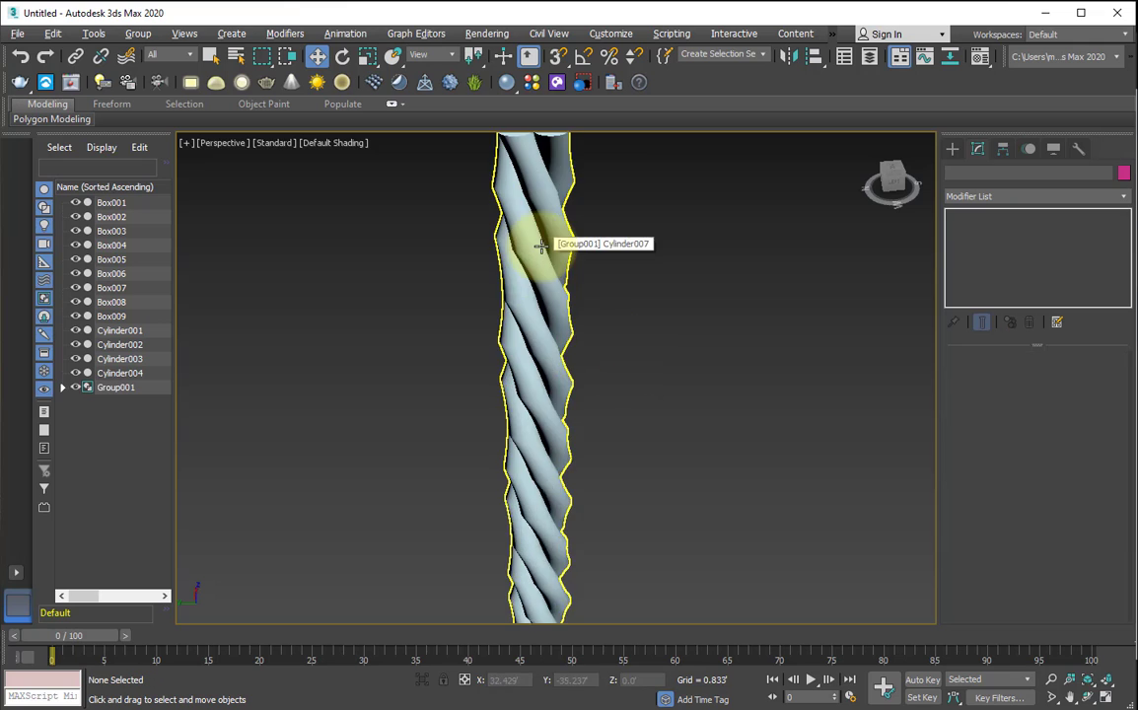
pyautogui.scroll(-4, 539, 248)
pyautogui.moveTo(540, 247); pyautogui.dragTo(542, 260, button='middle')
pyautogui.click(536, 250)
pyautogui.click(137, 34)
pyautogui.click(140, 88)
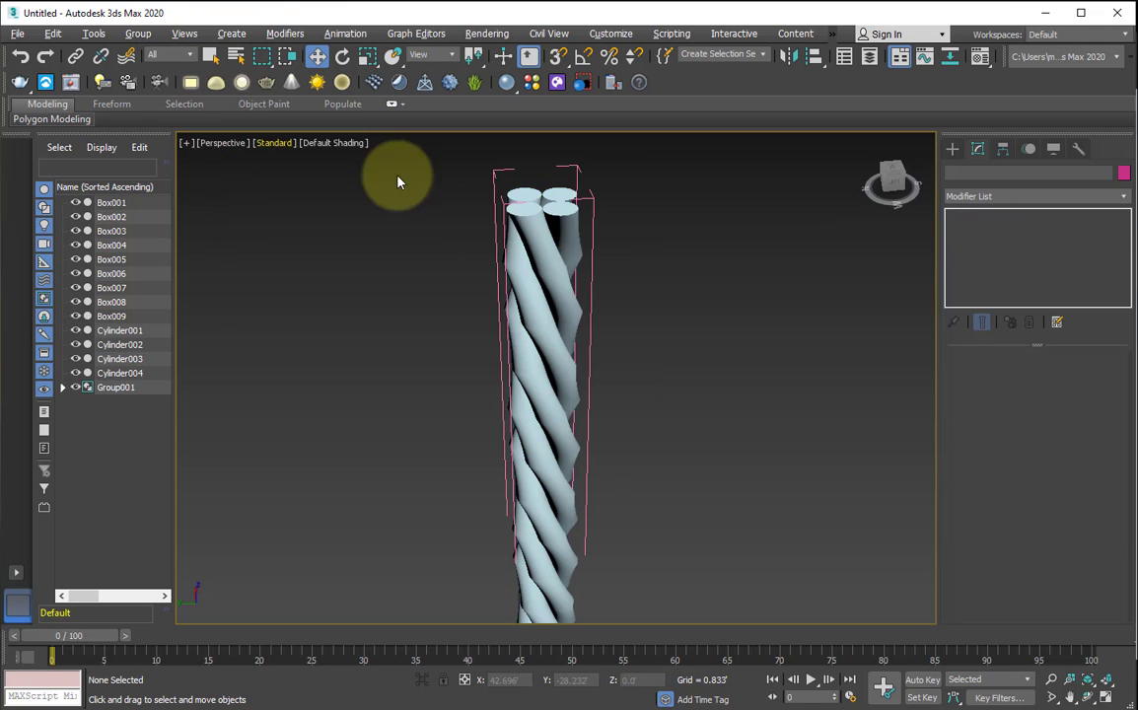
# Set the height segments of a cylinder in the open group to 100, return to its Twist modifier and view the smoother rope
pyautogui.click(548, 244)
pyautogui.click(980, 235)
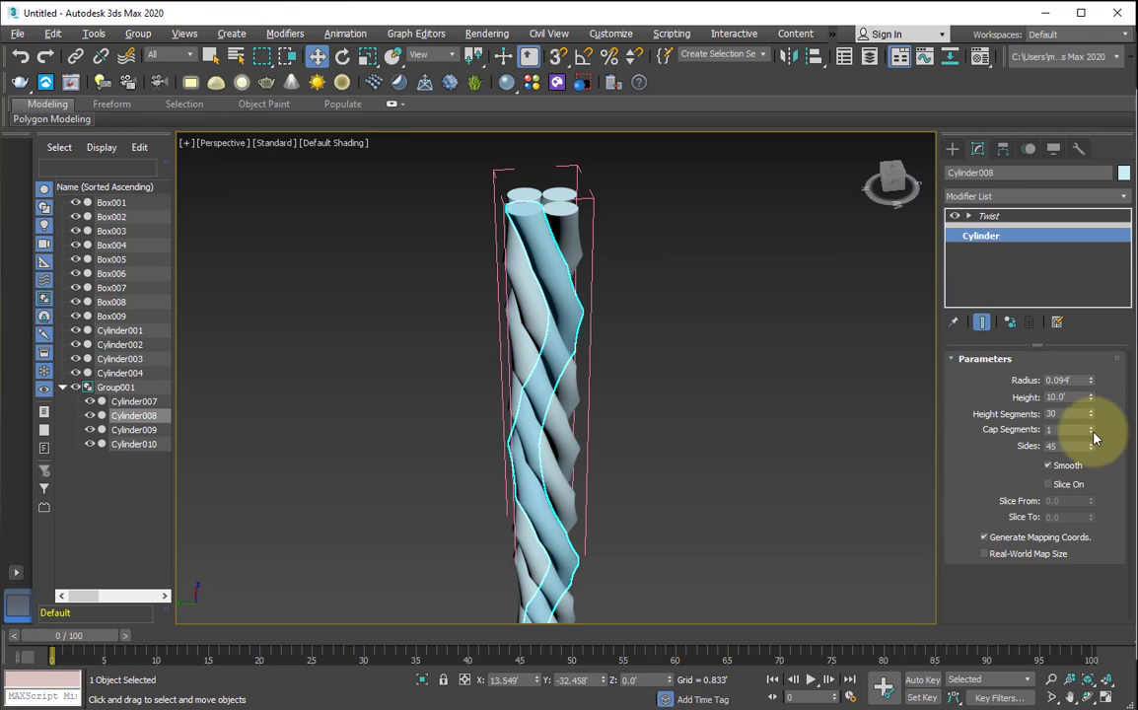
pyautogui.moveTo(1093, 417); pyautogui.dragTo(1087, 358)
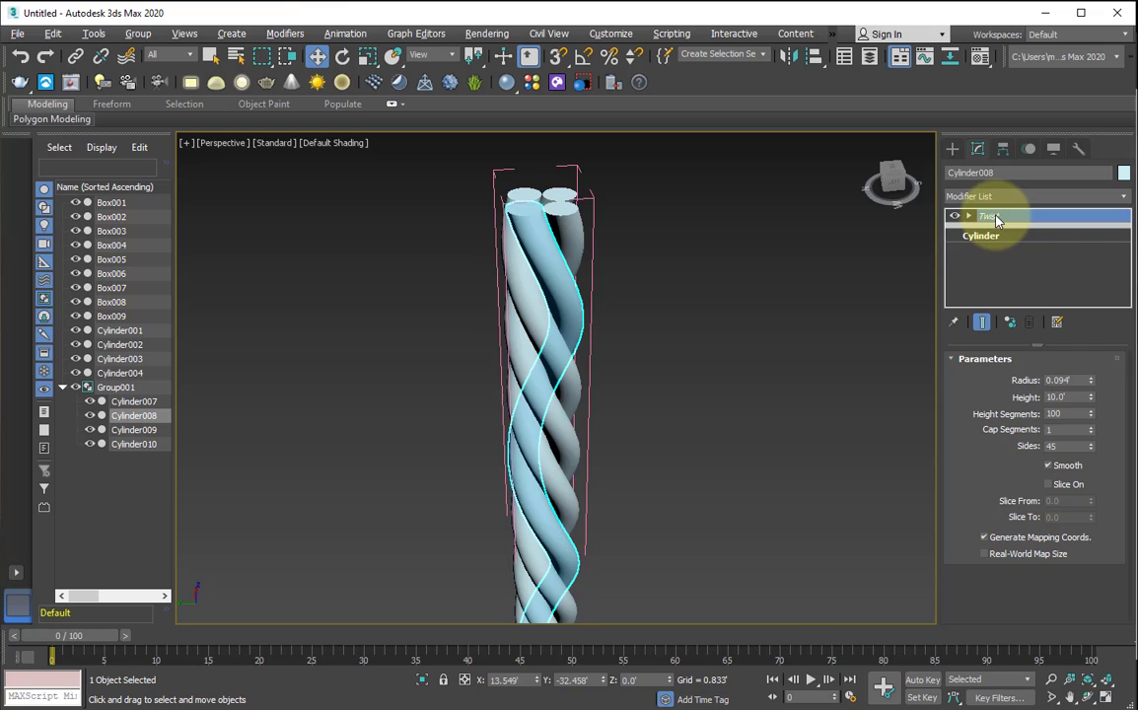
pyautogui.click(922, 257)
pyautogui.click(555, 308)
pyautogui.keyDown('alt'); pyautogui.moveTo(554, 308); pyautogui.dragTo(391, 363, button='middle'); pyautogui.keyUp('alt')
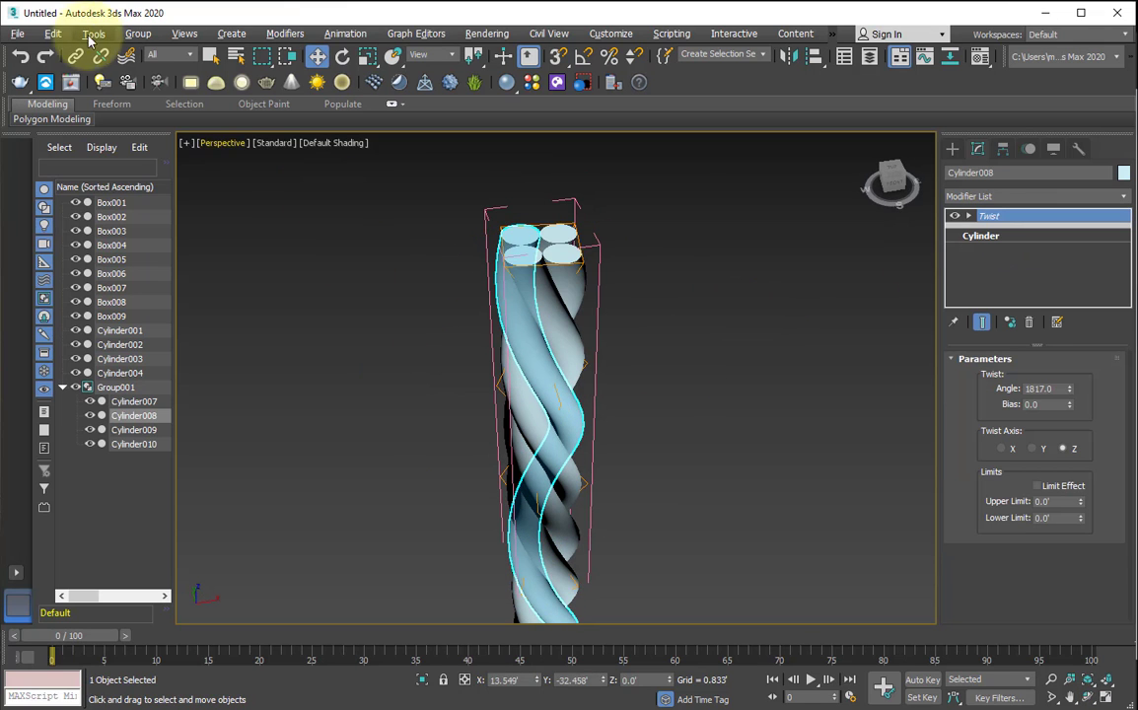
# Close the open cylinder group and reselect it as one object
pyautogui.click(138, 34)
pyautogui.click(171, 141)
pyautogui.click(628, 340)
pyautogui.click(532, 356)
# Reset the cylinder group's Twist angle and increase it again to rewind the rope
pyautogui.rightClick(1070, 389)
pyautogui.moveTo(1070, 388); pyautogui.dragTo(1036, 120)
pyautogui.scroll(-3, 789, 533)
pyautogui.moveTo(789, 533); pyautogui.dragTo(358, 443, button='middle')
pyautogui.click(634, 387)
pyautogui.scroll(-6, 574, 405)
pyautogui.click(560, 437)
pyautogui.scroll(6, 538, 452)
# In the front view, select all objects and move them along negative X to clear space around the origin
pyautogui.click(953, 150)
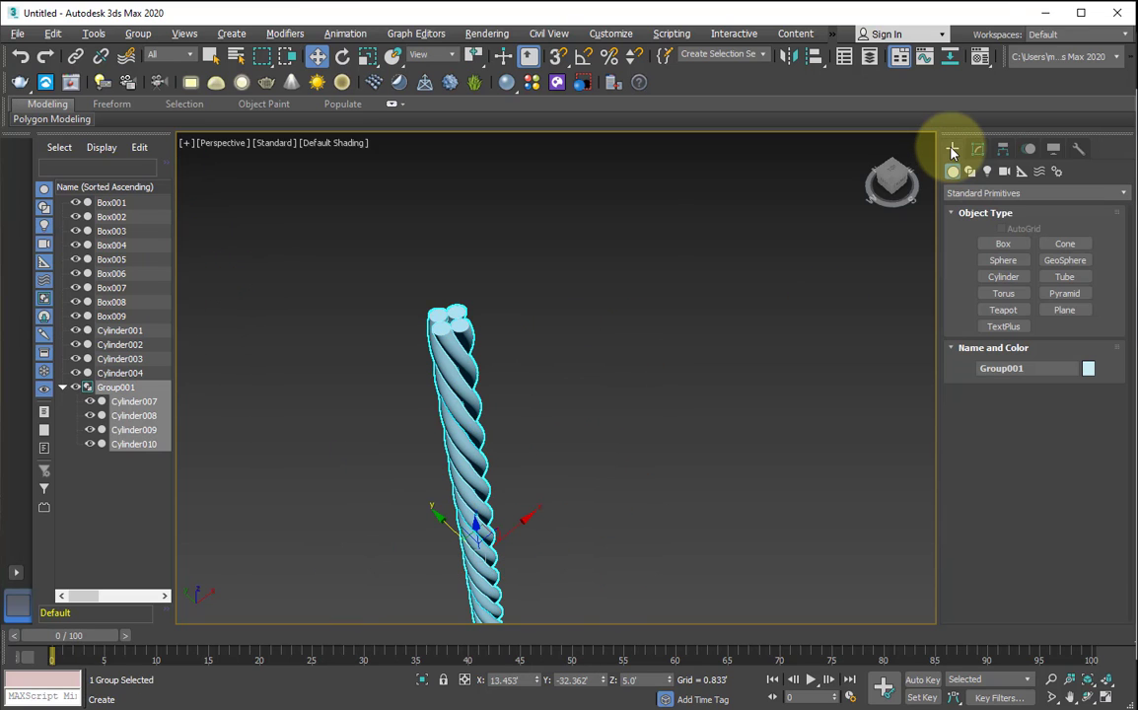
pyautogui.press('t')
pyautogui.scroll(-4, 757, 310)
pyautogui.moveTo(757, 309); pyautogui.dragTo(698, 368, button='middle')
pyautogui.scroll(-5, 699, 368)
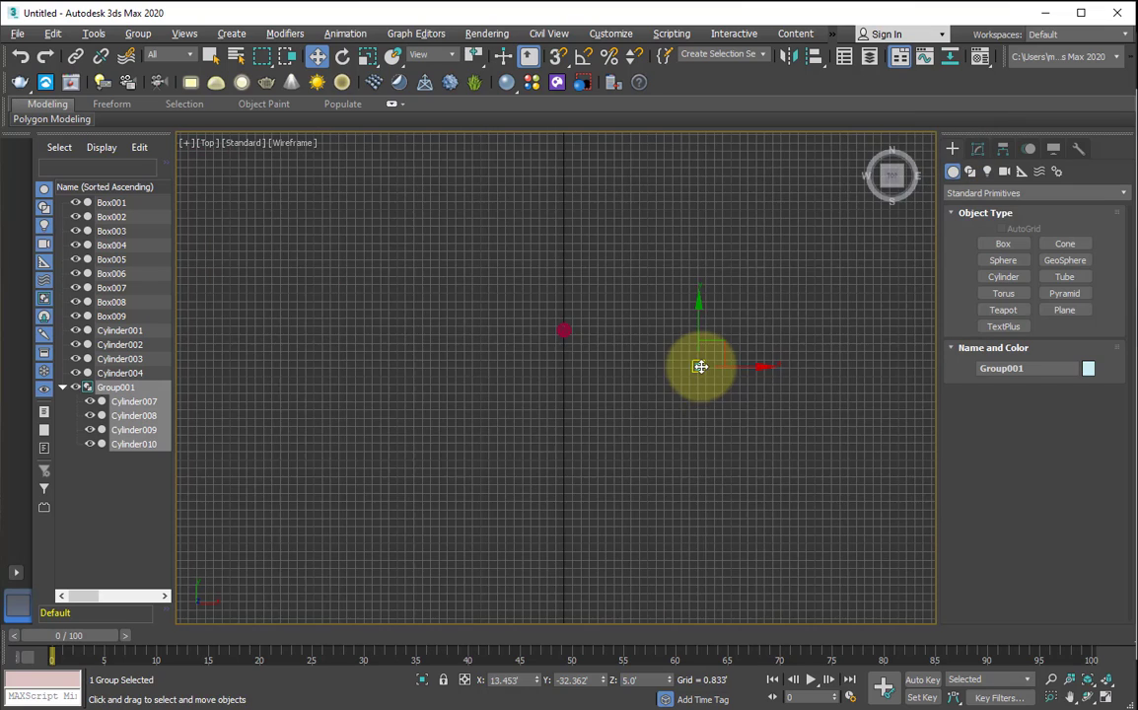
pyautogui.press('f')
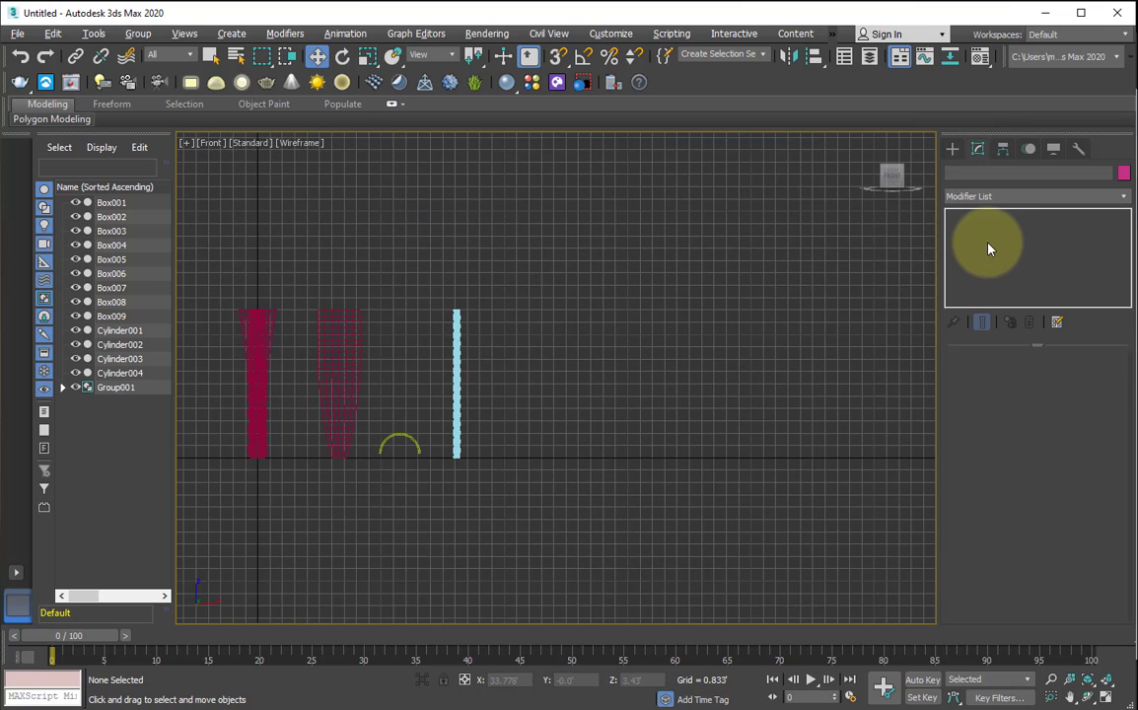
pyautogui.click(954, 150)
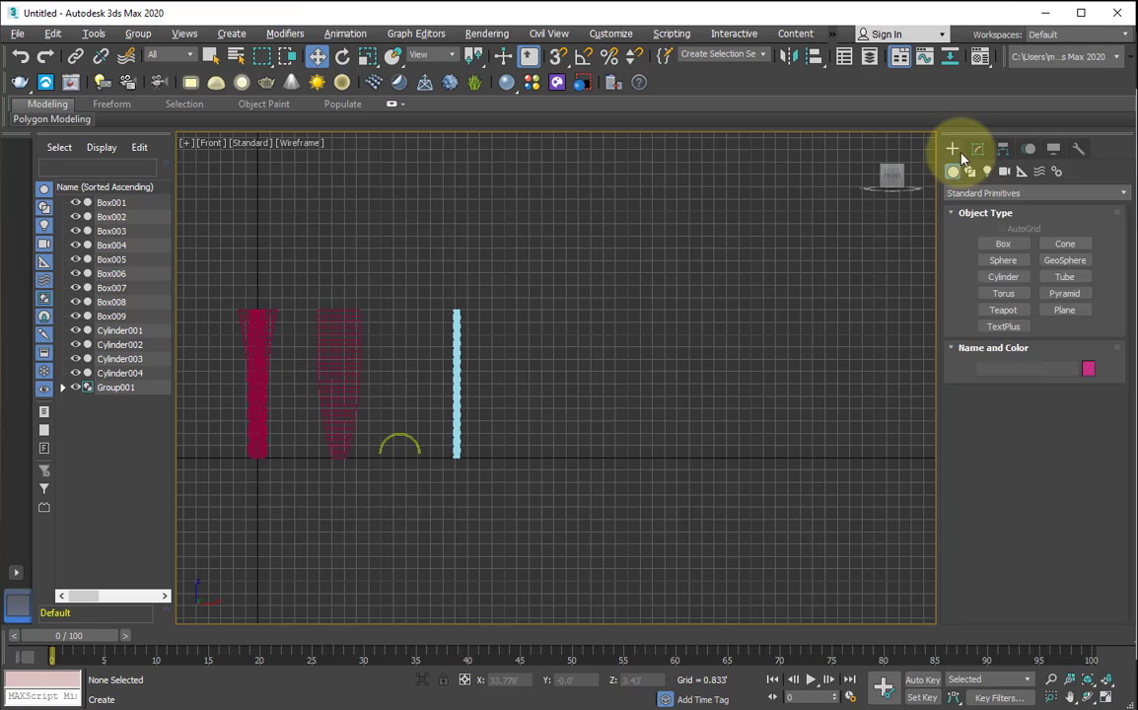
pyautogui.click(1085, 313)
pyautogui.scroll(-3, 565, 356)
pyautogui.moveTo(627, 358); pyautogui.dragTo(697, 399, button='middle')
pyautogui.press('g')
pyautogui.scroll(-5, 697, 398)
pyautogui.hotkey('ctrl', 'a')
pyautogui.moveTo(648, 401); pyautogui.dragTo(335, 362)
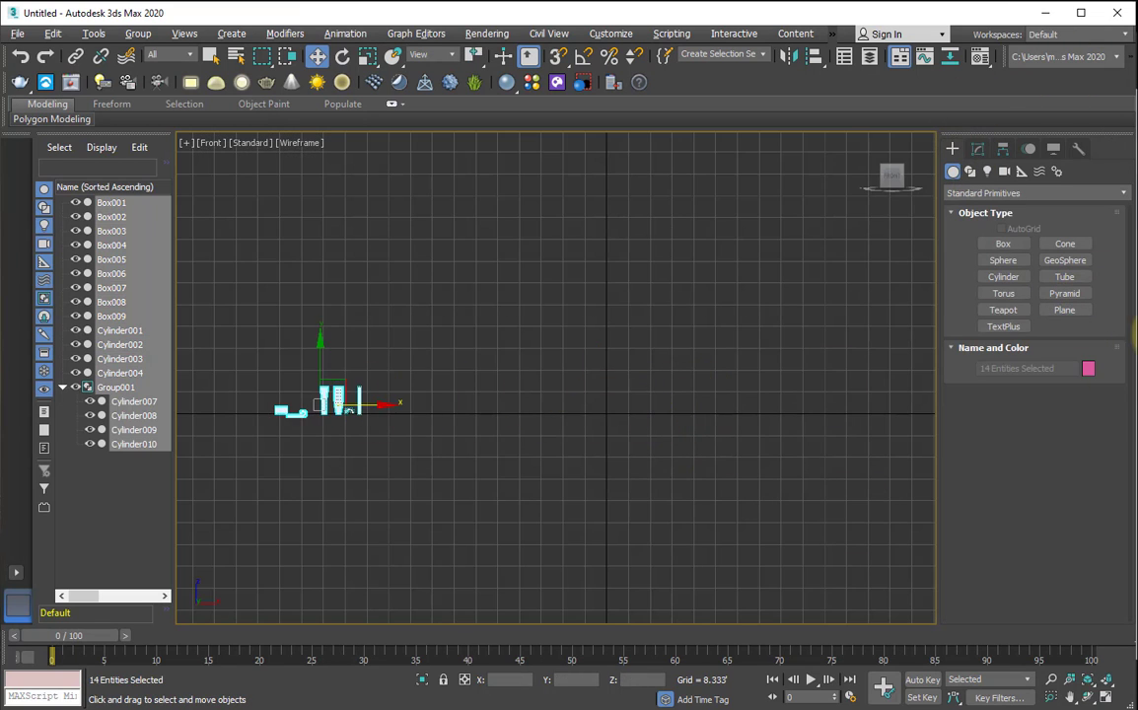
# Draw a plane about 16.2' by 18.6' at the origin in the front view and set its Z position to 0
pyautogui.scroll(2, 579, 393)
pyautogui.moveTo(581, 360); pyautogui.dragTo(652, 421)
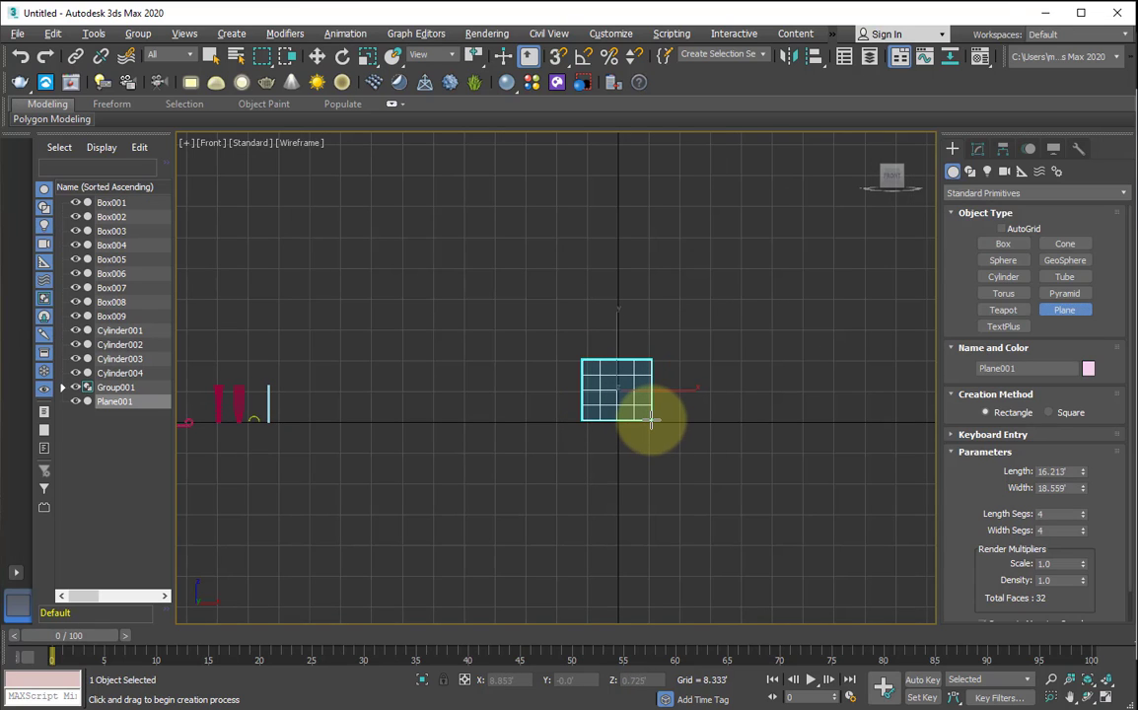
pyautogui.press('w')
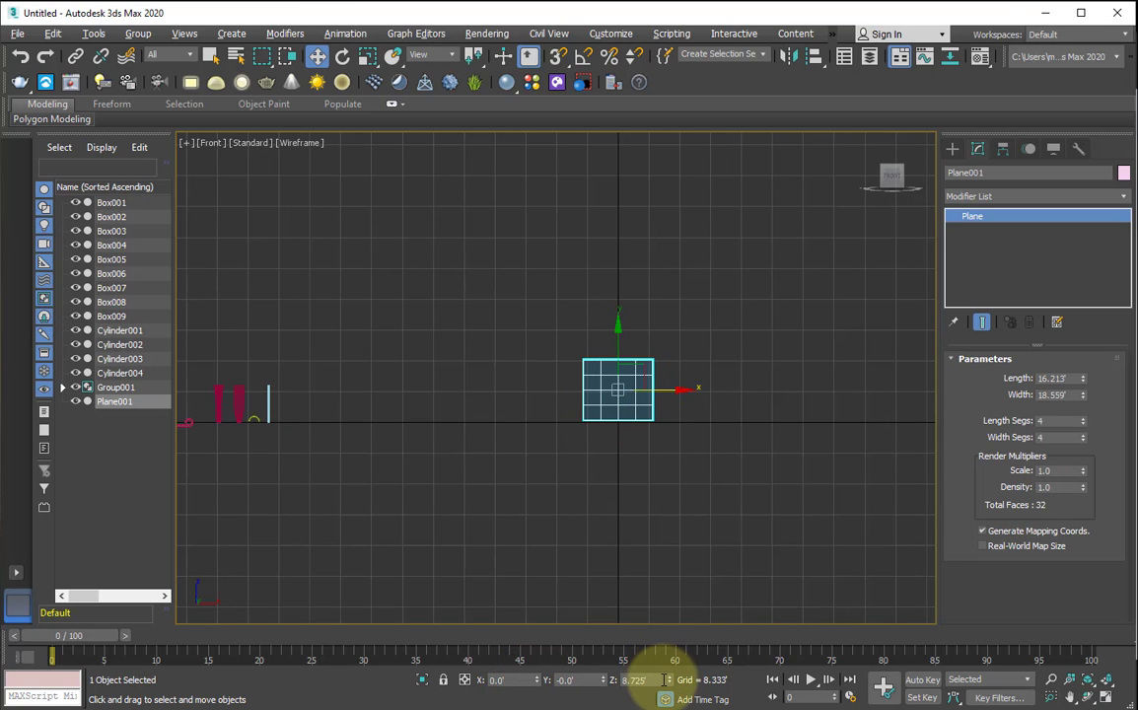
pyautogui.rightClick(669, 681)
# Set the plane's length and width to 18'
pyautogui.doubleClick(1063, 379)
pyautogui.write('18')
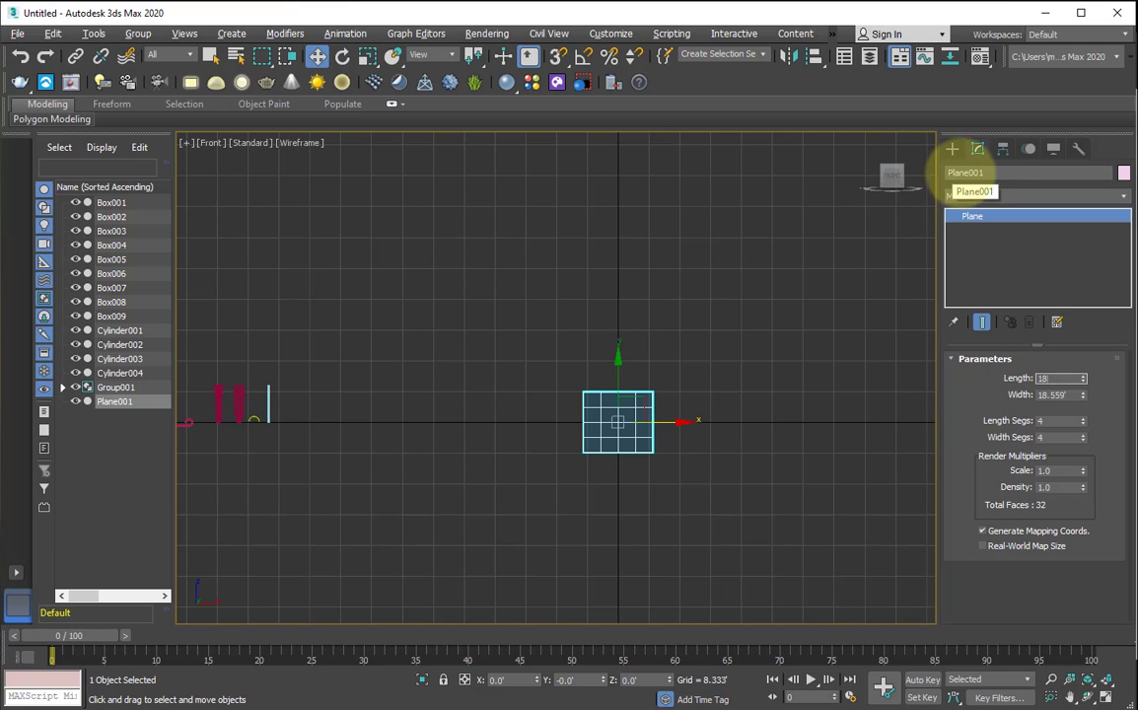
pyautogui.moveTo(660, 444); pyautogui.dragTo(667, 416, button='middle')
pyautogui.scroll(5, 633, 396)
pyautogui.scroll(-1, 578, 355)
pyautogui.moveTo(577, 352); pyautogui.dragTo(573, 336, button='middle')
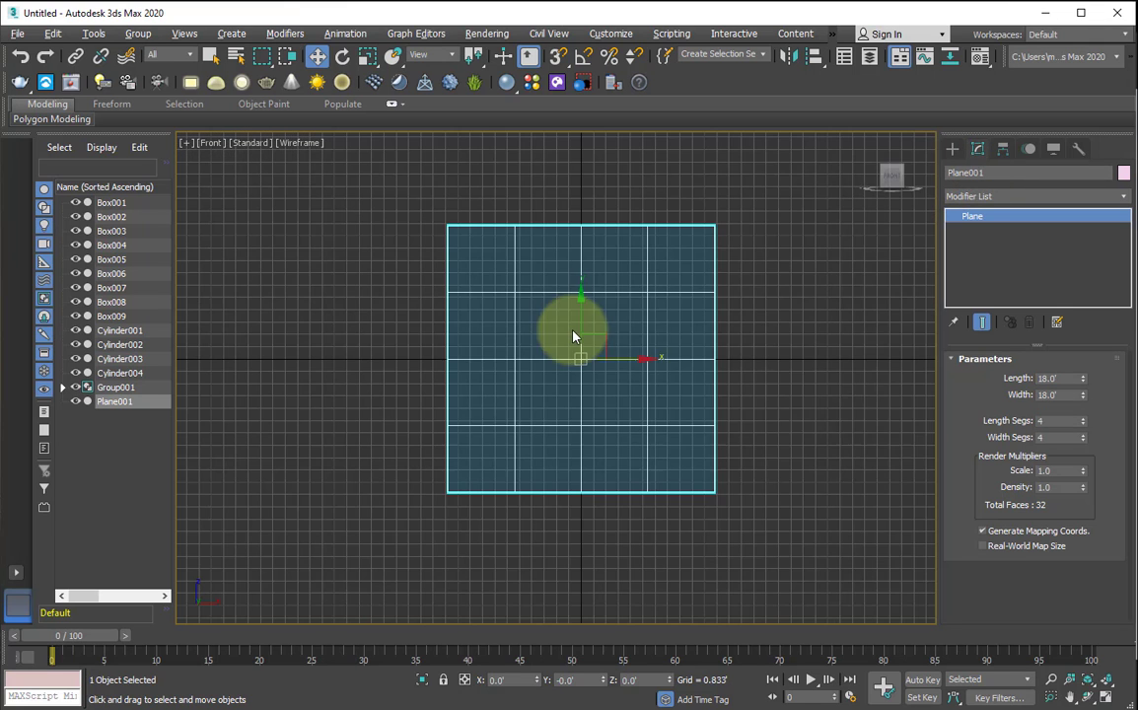
# Set the plane's length and width segments to 30 each
pyautogui.moveTo(1082, 421)
pyautogui.mouseDown()
pyautogui.moveTo(1086, 394)
pyautogui.moveTo(1084, 425)
pyautogui.mouseUp()
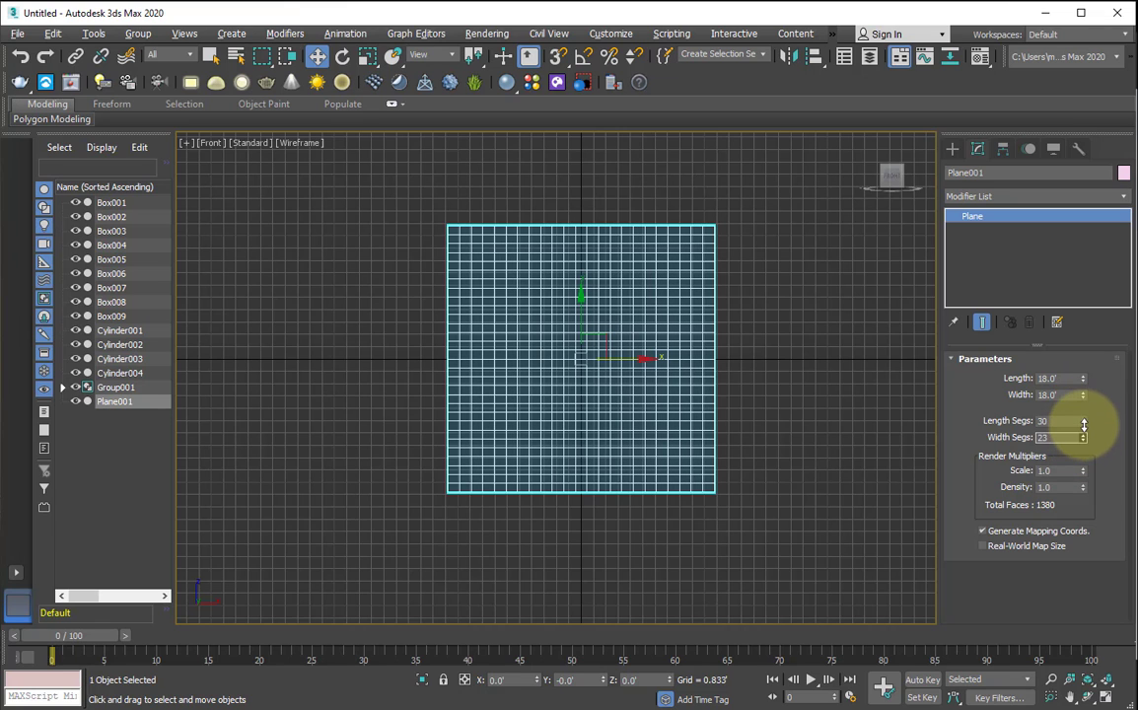
pyautogui.press('Return')
pyautogui.click(838, 373)
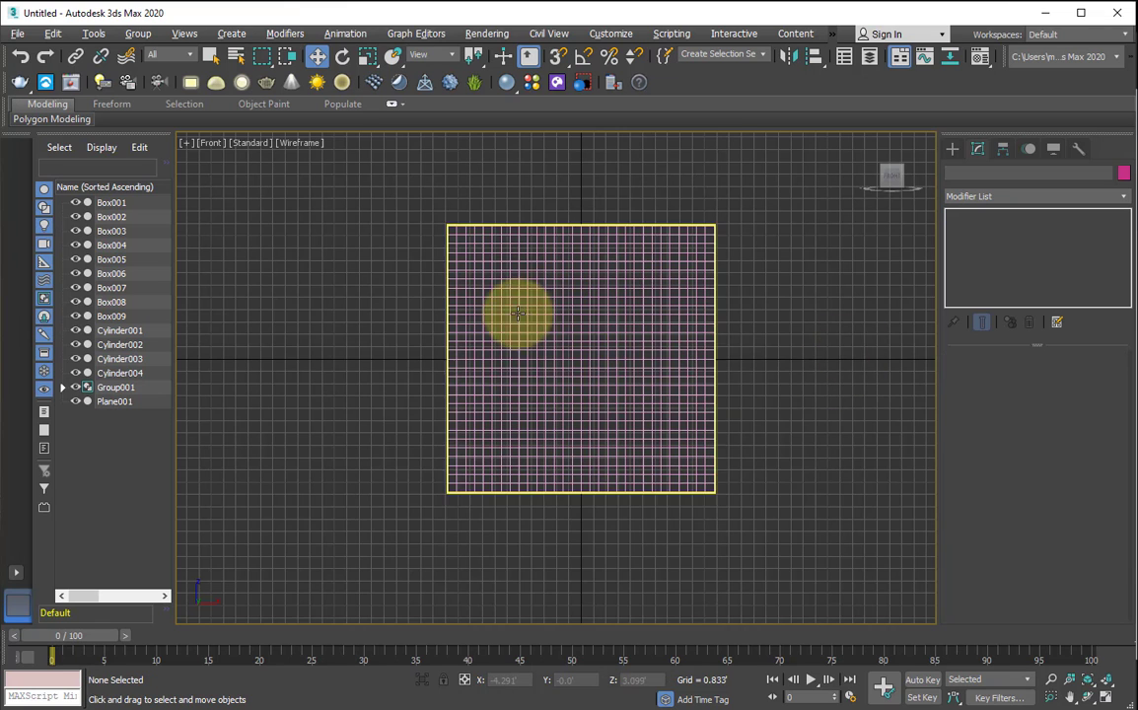
# Reduce the plane's length and width segments to 15 each
pyautogui.scroll(3, 519, 314)
pyautogui.click(523, 307)
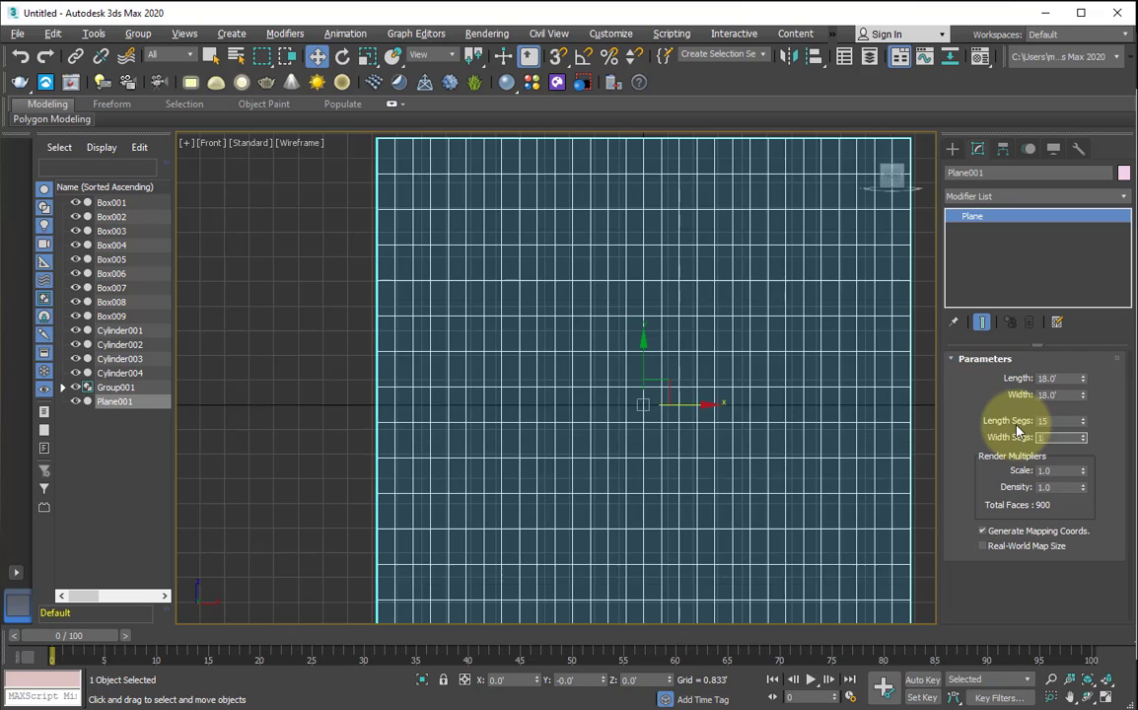
pyautogui.scroll(-5, 724, 418)
pyautogui.click(839, 414)
pyautogui.click(711, 375)
# Show the plane shaded with edged faces in an angled perspective view
pyautogui.press('F3')
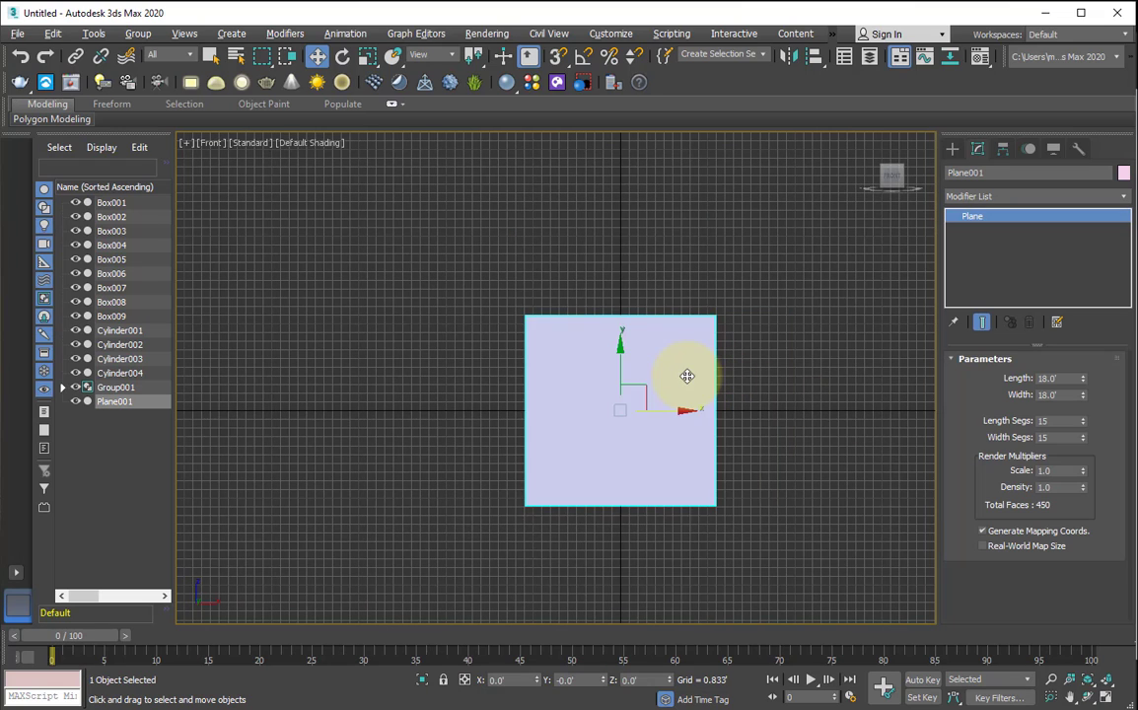
pyautogui.press('p')
pyautogui.press('F4')
pyautogui.moveTo(630, 381)
pyautogui.keyDown('alt'); pyautogui.mouseDown(button='middle')
pyautogui.moveTo(466, 312)
pyautogui.moveTo(534, 407)
pyautogui.moveTo(419, 266)
pyautogui.moveTo(591, 332)
pyautogui.moveTo(573, 325)
pyautogui.mouseUp(button='middle'); pyautogui.keyUp('alt')
pyautogui.press('w')
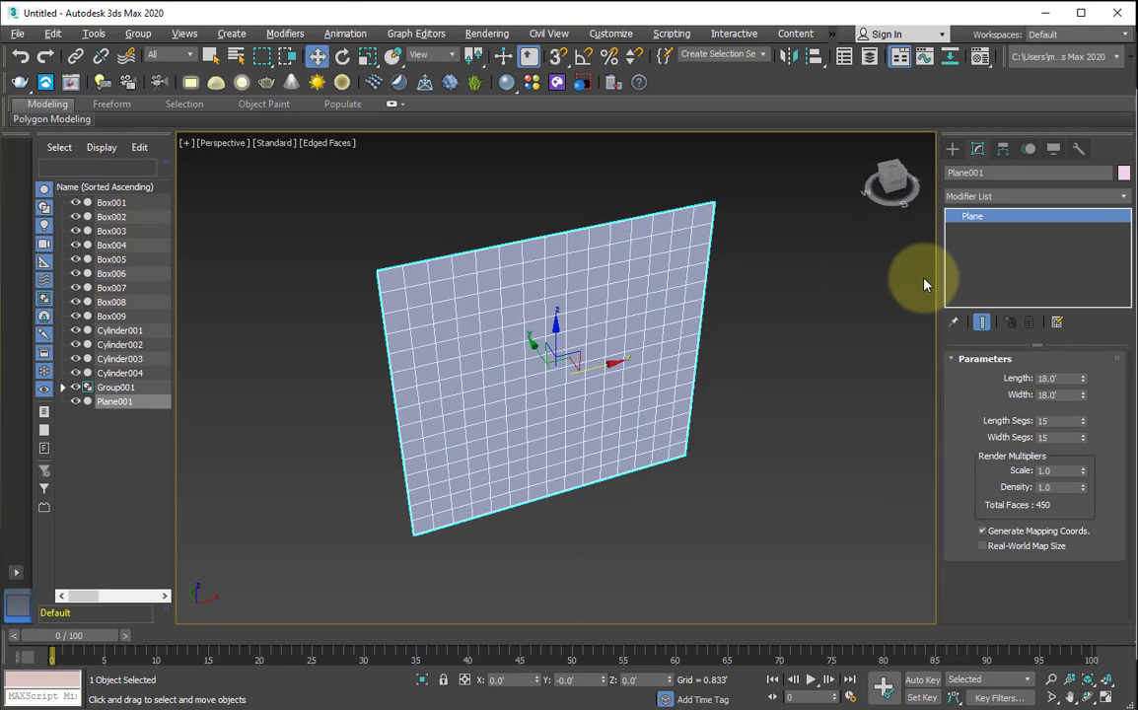
# Apply a Lattice modifier to the plane and set both its strut and joint radius to 0'
pyautogui.click(958, 196)
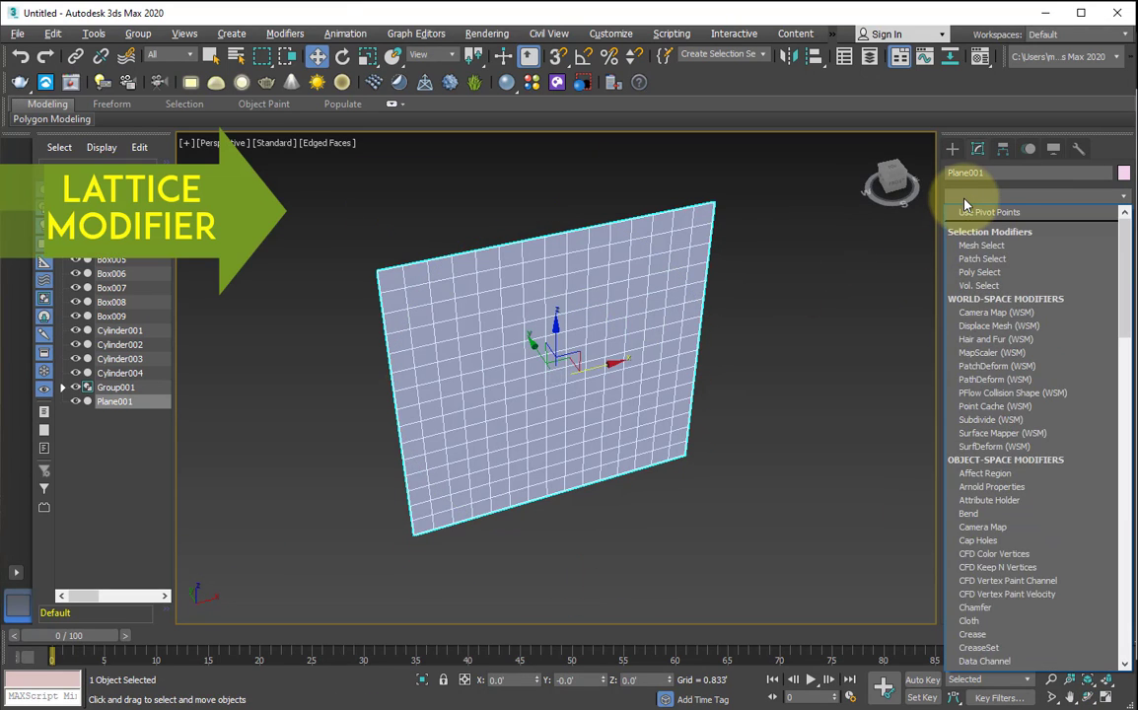
pyautogui.press('l')
pyautogui.click(968, 211)
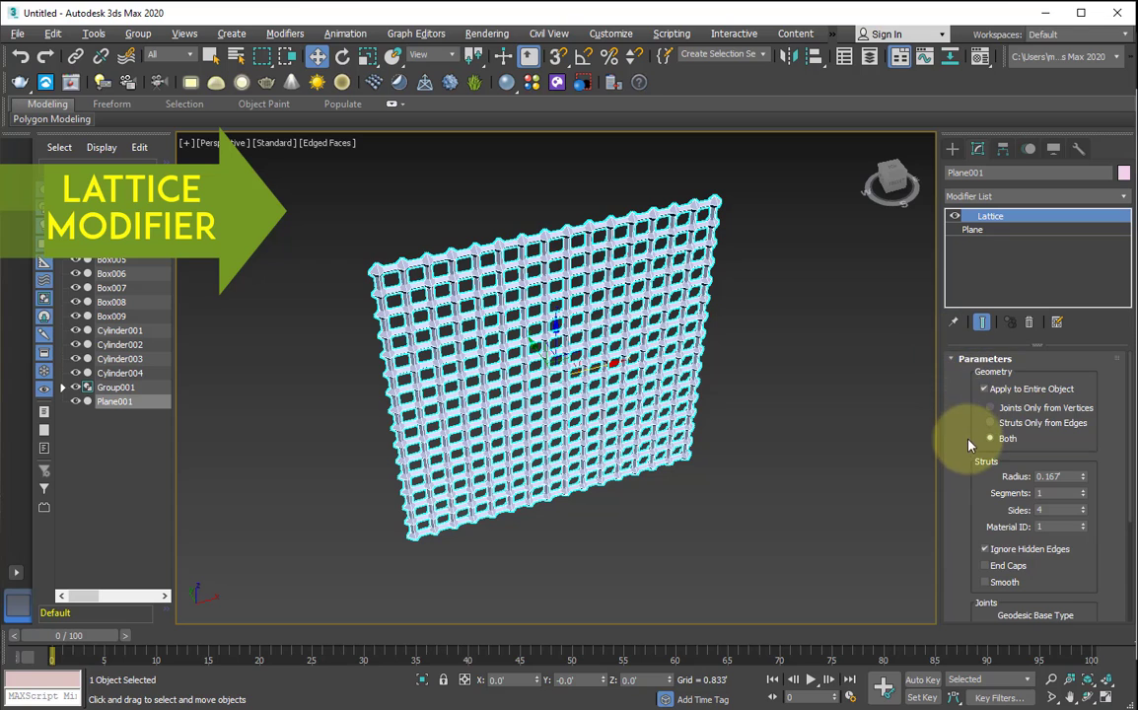
pyautogui.moveTo(969, 446); pyautogui.dragTo(973, 384)
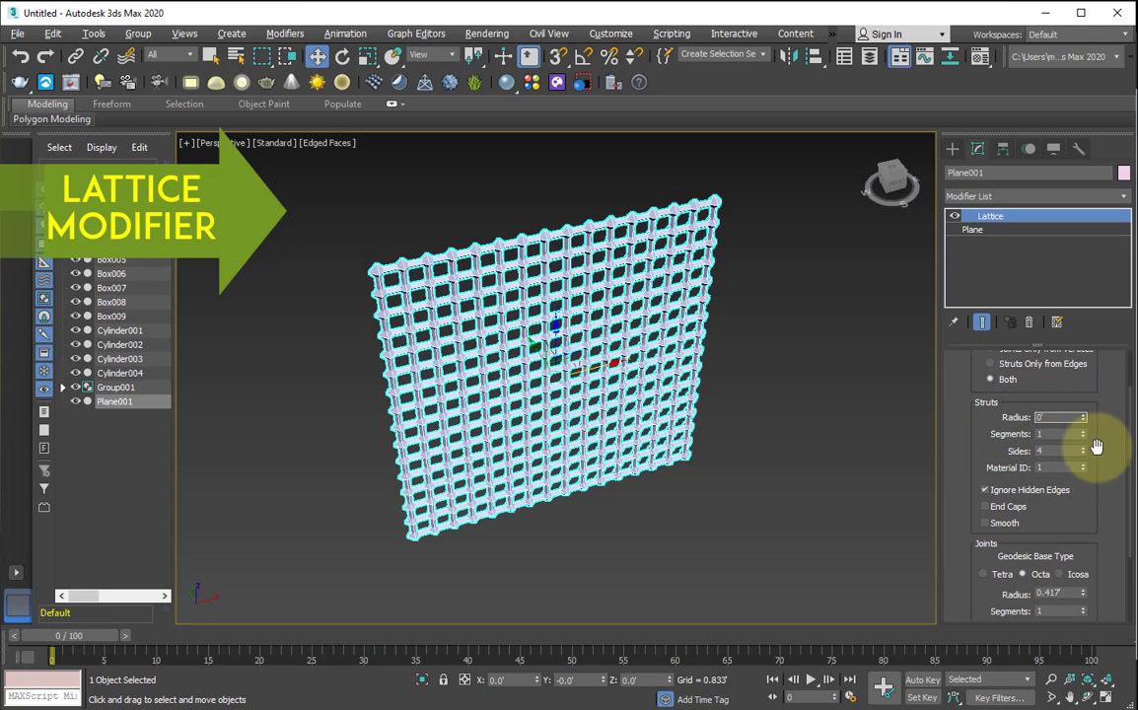
pyautogui.press('Return')
pyautogui.write('0')
pyautogui.press('Return')
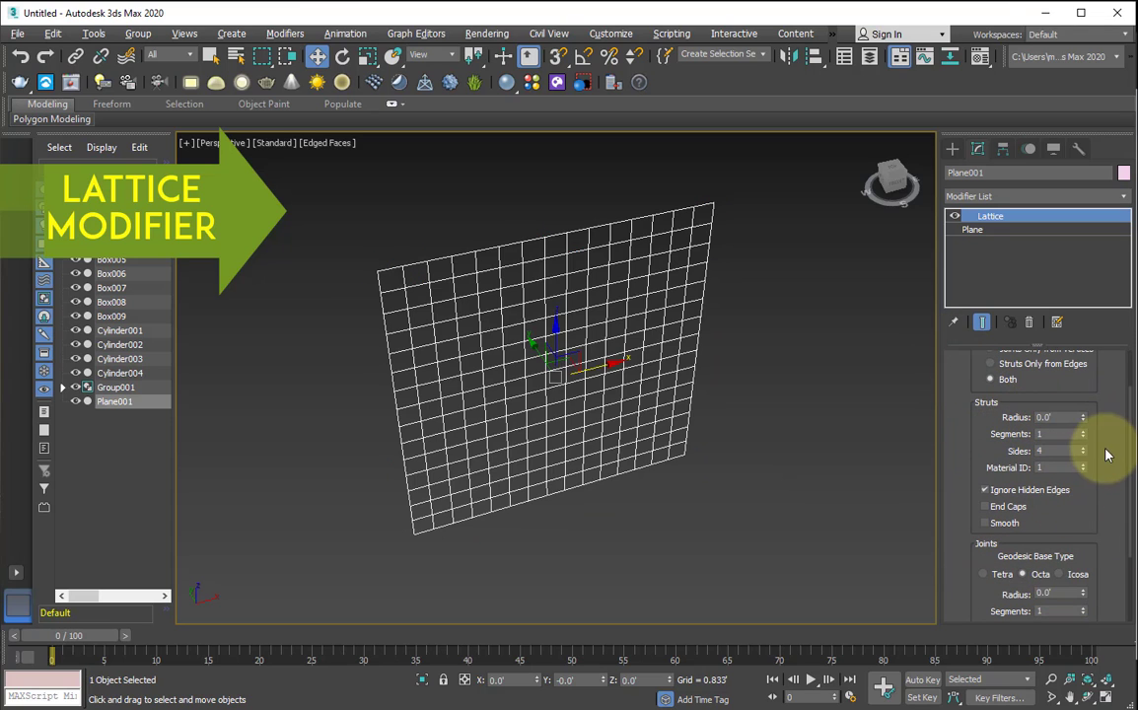
# Set the lattice strut radius to 0.1', try 0.05' for comparison and return to 0.1'
pyautogui.scroll(8, 460, 287)
pyautogui.moveTo(460, 287); pyautogui.dragTo(566, 334, button='middle')
pyautogui.scroll(-4, 534, 341)
pyautogui.scroll(6, 577, 360)
pyautogui.scroll(-4, 567, 334)
pyautogui.hotkey('alt', 'z')
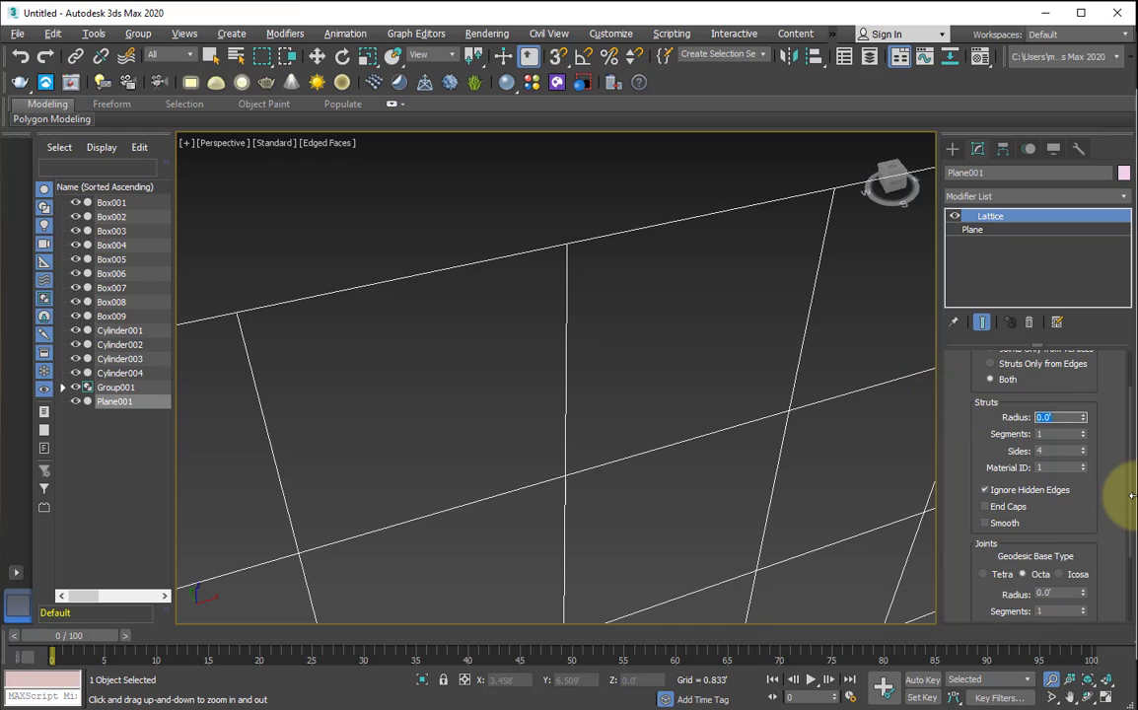
pyautogui.write('0.1')
pyautogui.press('Return')
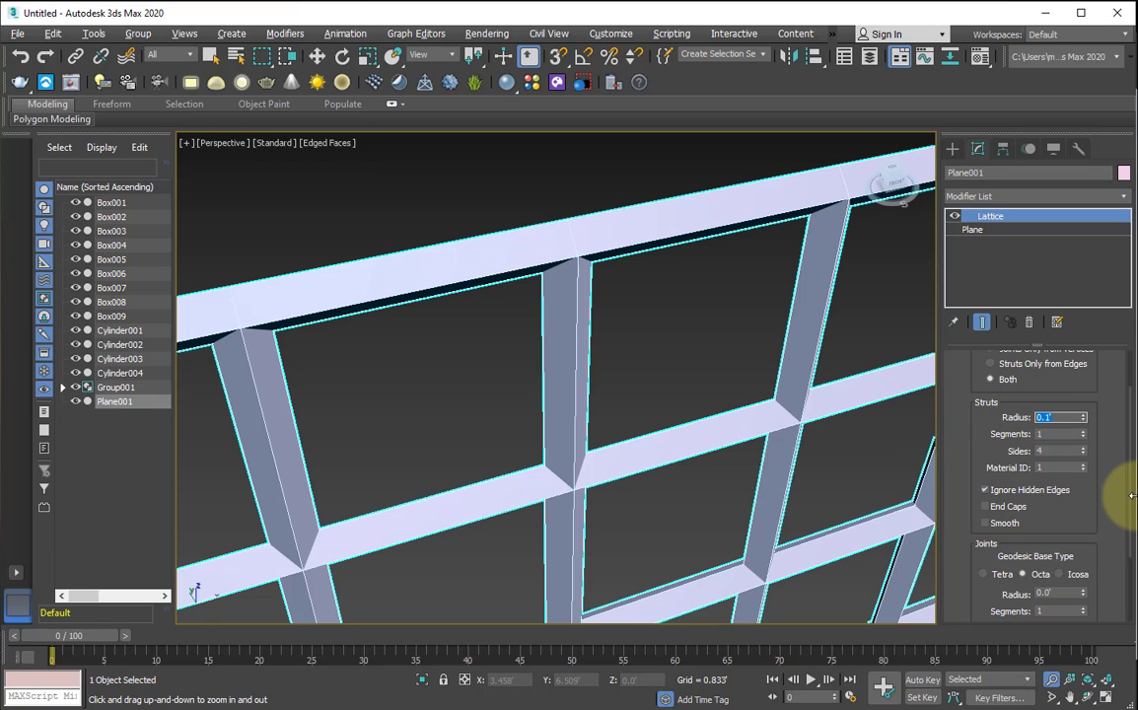
pyautogui.write('.05')
pyautogui.press('Return')
pyautogui.write('.1')
pyautogui.press('Return')
# Increase the lattice struts to 23 sides and turn on smoothing for the struts
pyautogui.moveTo(1084, 454); pyautogui.dragTo(1082, 434)
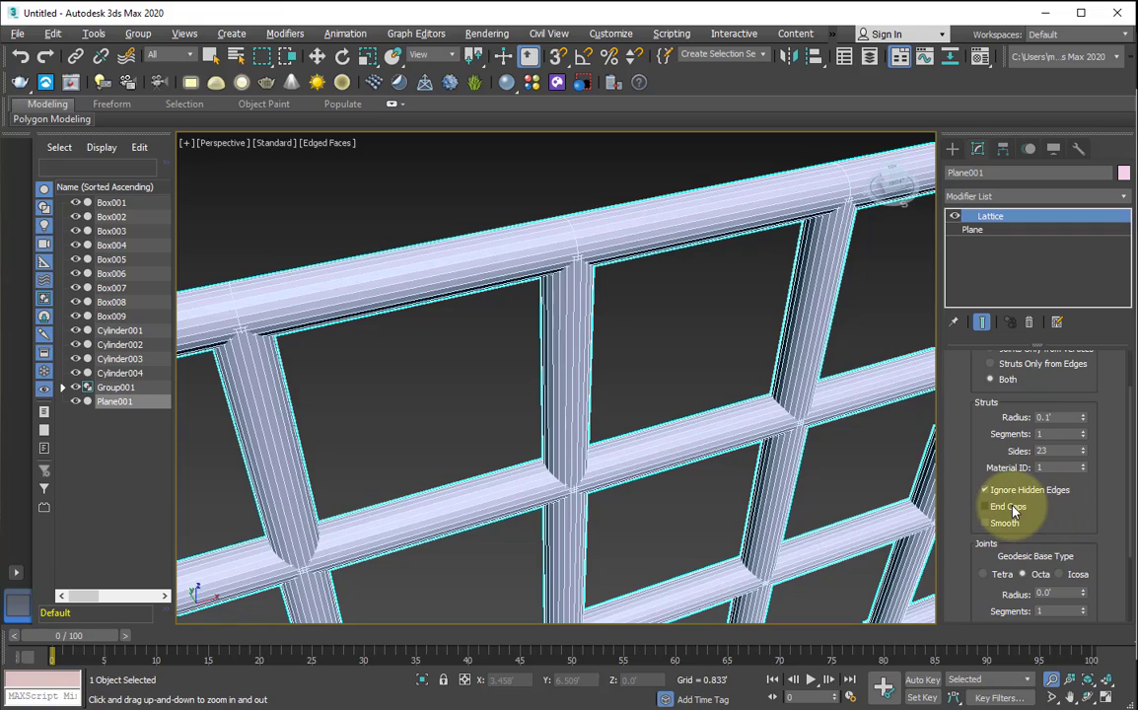
pyautogui.scroll(-1, 1013, 510)
pyautogui.click(984, 484)
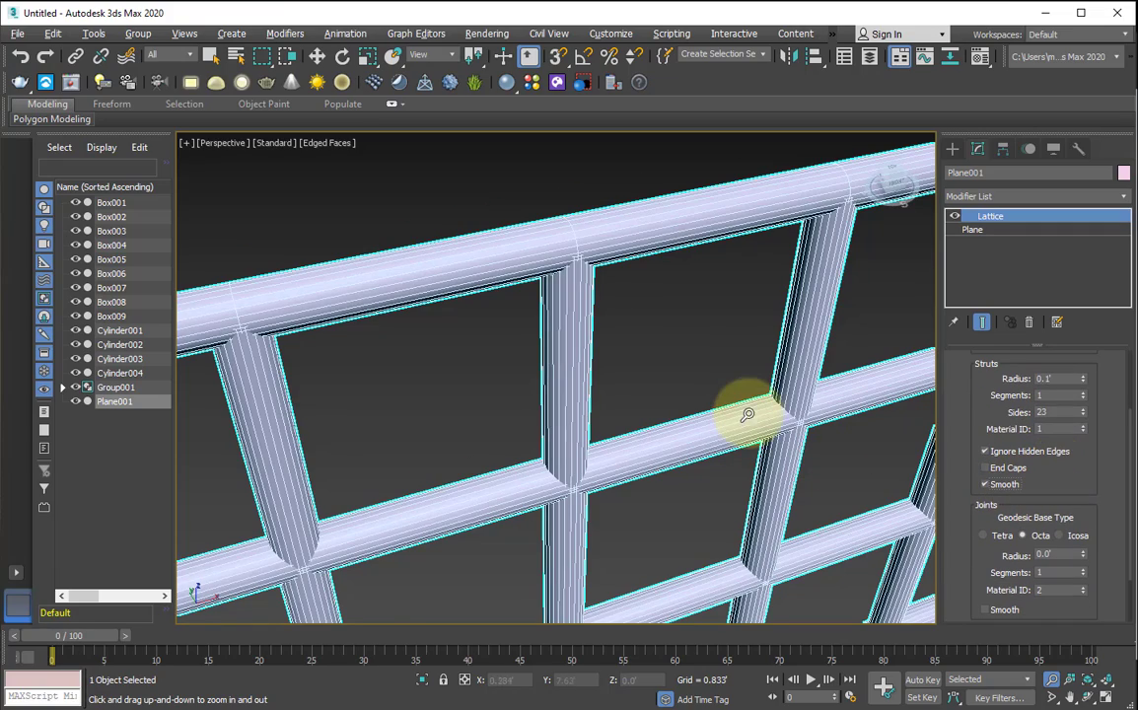
# Close the open strut corners with rounded lattice joints of 19 segments and a 0.1' radius
pyautogui.moveTo(749, 409); pyautogui.dragTo(711, 420)
pyautogui.moveTo(711, 420); pyautogui.dragTo(796, 424, button='middle')
pyautogui.scroll(4, 596, 380)
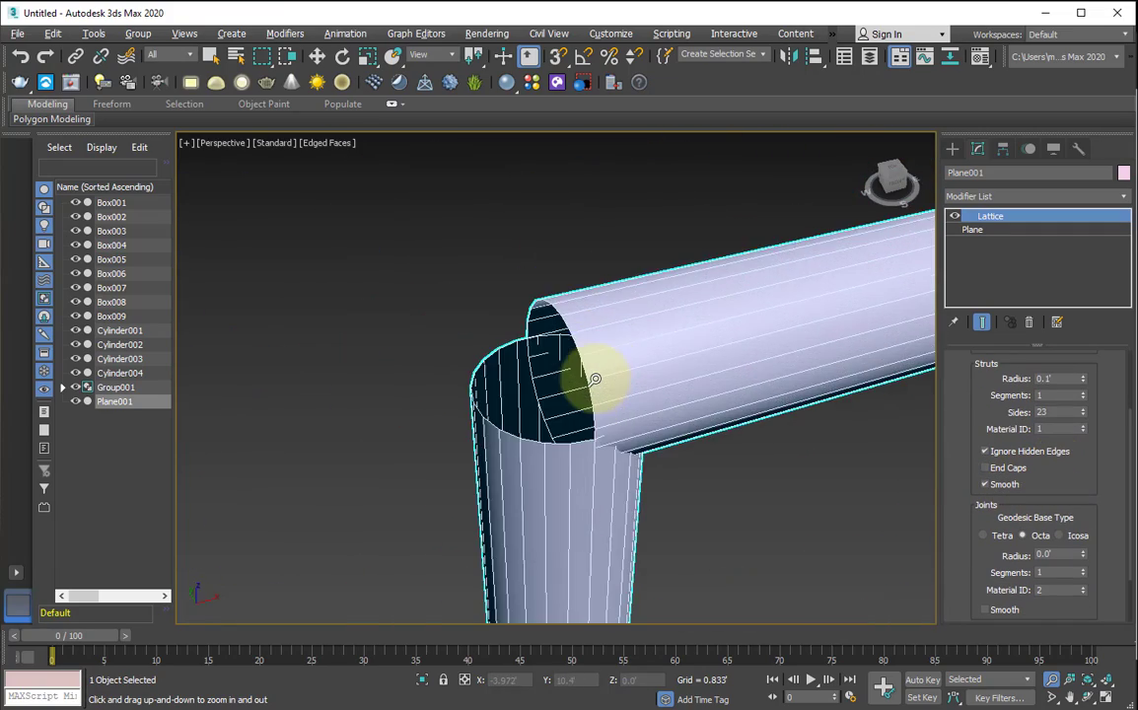
pyautogui.scroll(-2, 947, 444)
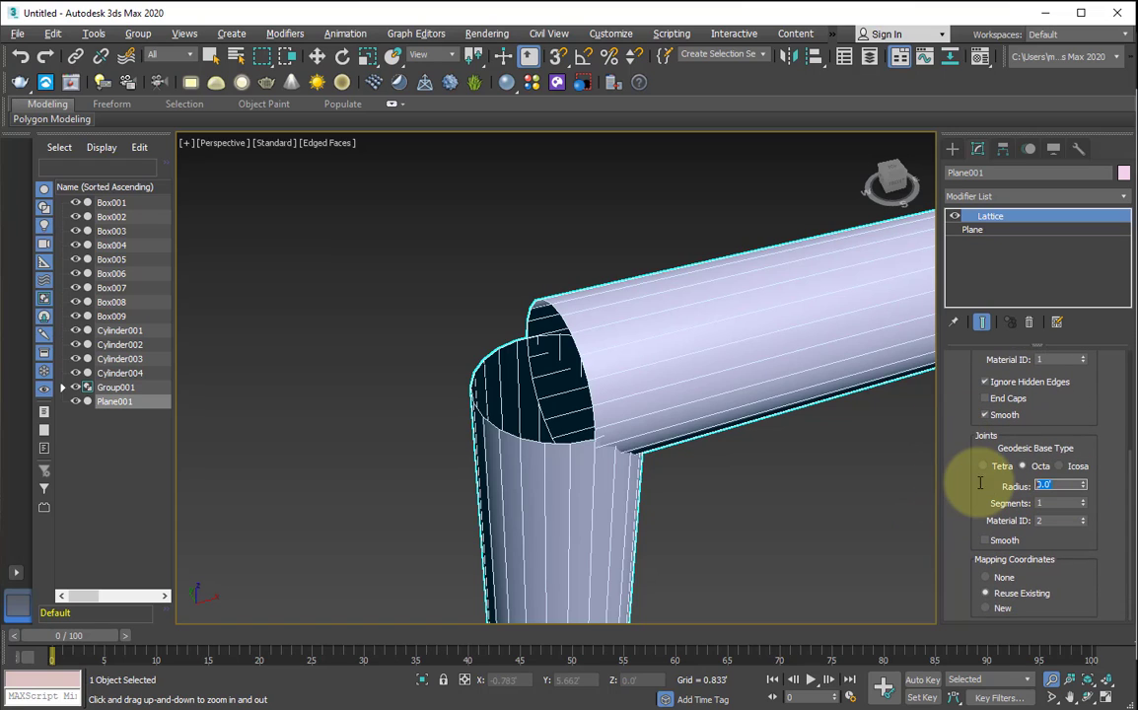
pyautogui.press('Return')
pyautogui.click(1084, 482)
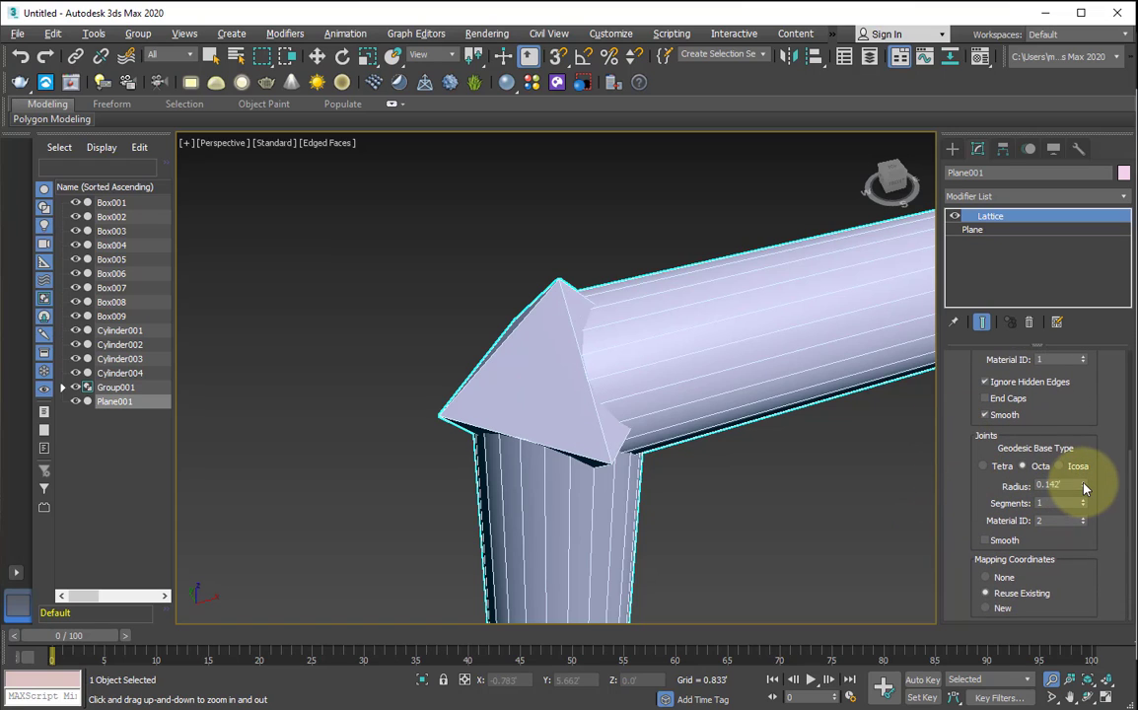
pyautogui.moveTo(1090, 508); pyautogui.dragTo(1082, 490)
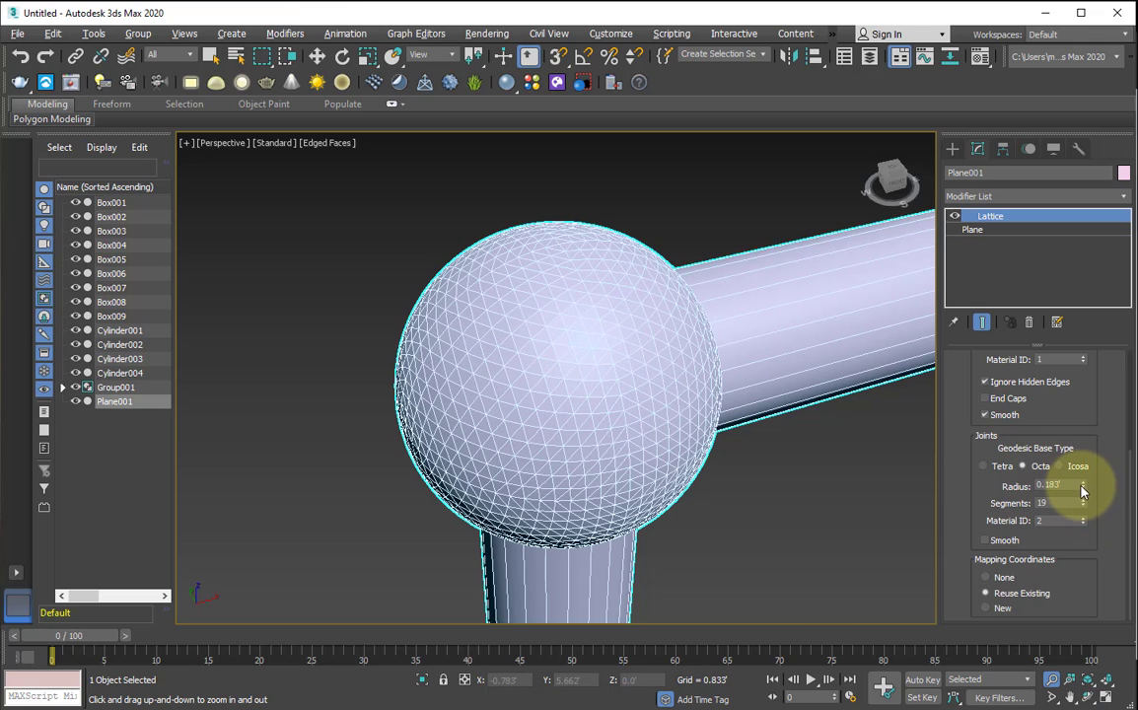
pyautogui.write('0.1')
pyautogui.press('Return')
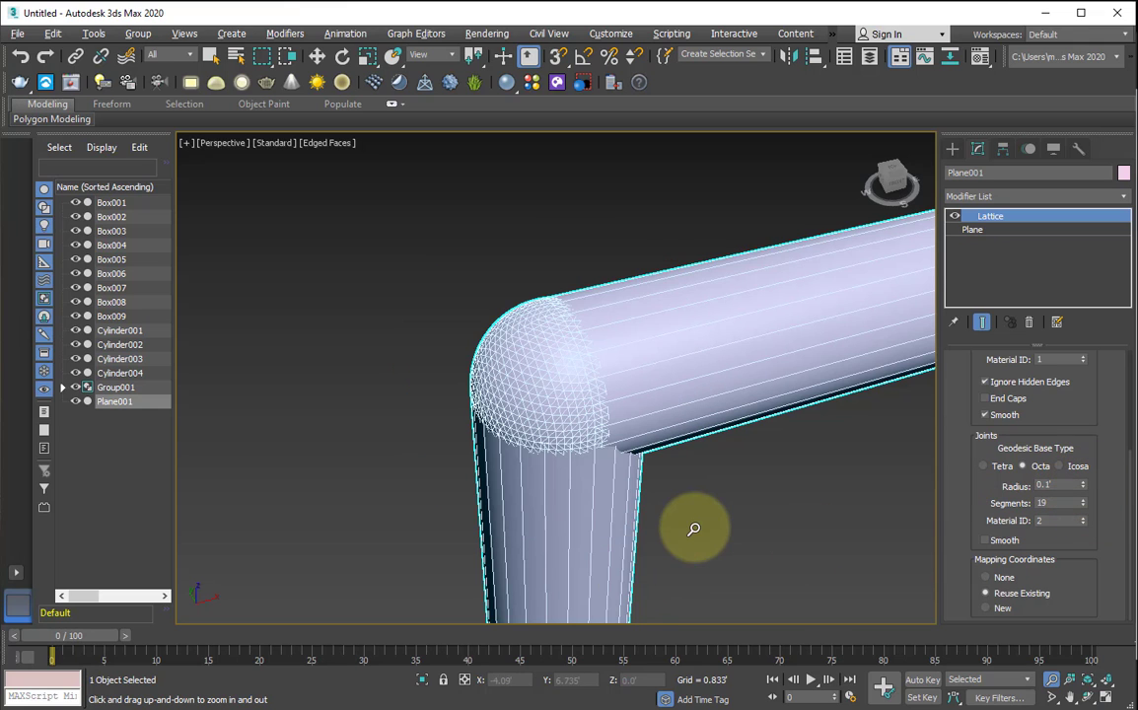
# Reduce the lattice joints to 6 segments and view the grid's upper corner
pyautogui.moveTo(1087, 511); pyautogui.dragTo(1086, 506)
pyautogui.click(811, 478)
pyautogui.scroll(-5, 808, 477)
pyautogui.moveTo(690, 444); pyautogui.dragTo(759, 399, button='middle')
pyautogui.scroll(1, 619, 414)
pyautogui.scroll(-1, 619, 410)
pyautogui.click(615, 387)
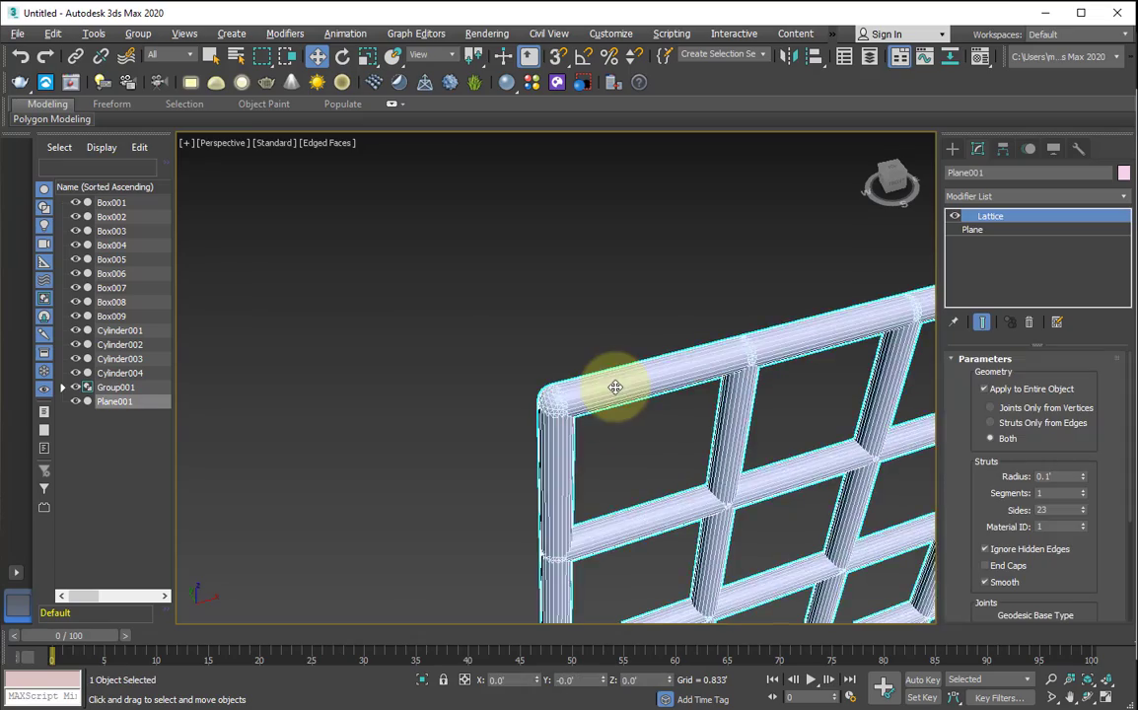
# Enlarge the lattice joint radius to 0.142' and reduce the strut sides to 4
pyautogui.scroll(-2, 614, 388)
pyautogui.moveTo(614, 387); pyautogui.dragTo(530, 438, button='middle')
pyautogui.hotkey('alt', 'z')
pyautogui.scroll(2, 619, 336)
pyautogui.scroll(-3, 643, 406)
pyautogui.scroll(5, 526, 338)
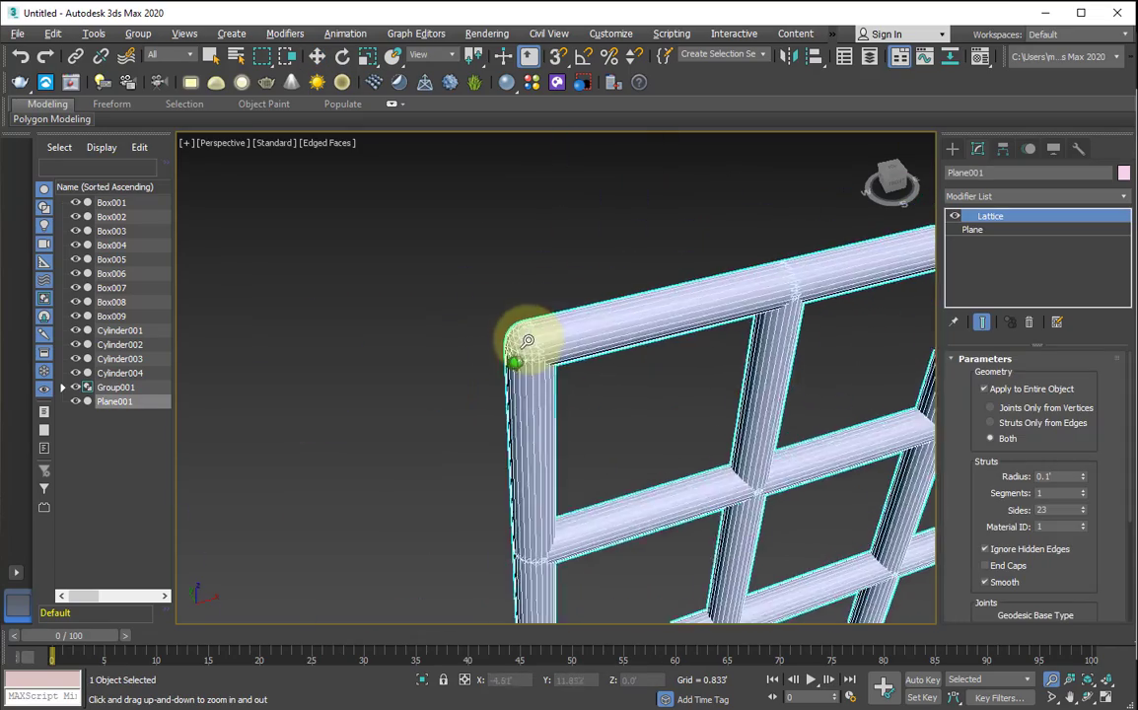
pyautogui.rightClick(554, 376)
pyautogui.moveTo(979, 489); pyautogui.dragTo(955, 388)
pyautogui.click(1035, 534)
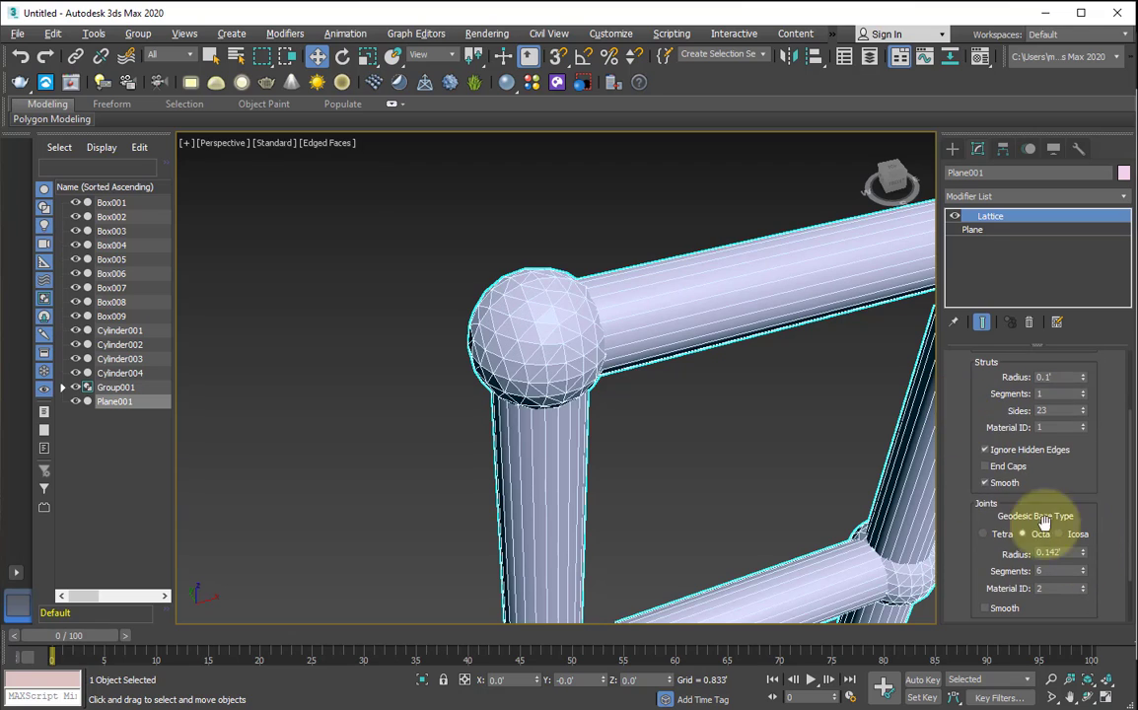
pyautogui.moveTo(1085, 405); pyautogui.dragTo(1086, 417)
pyautogui.click(1085, 412)
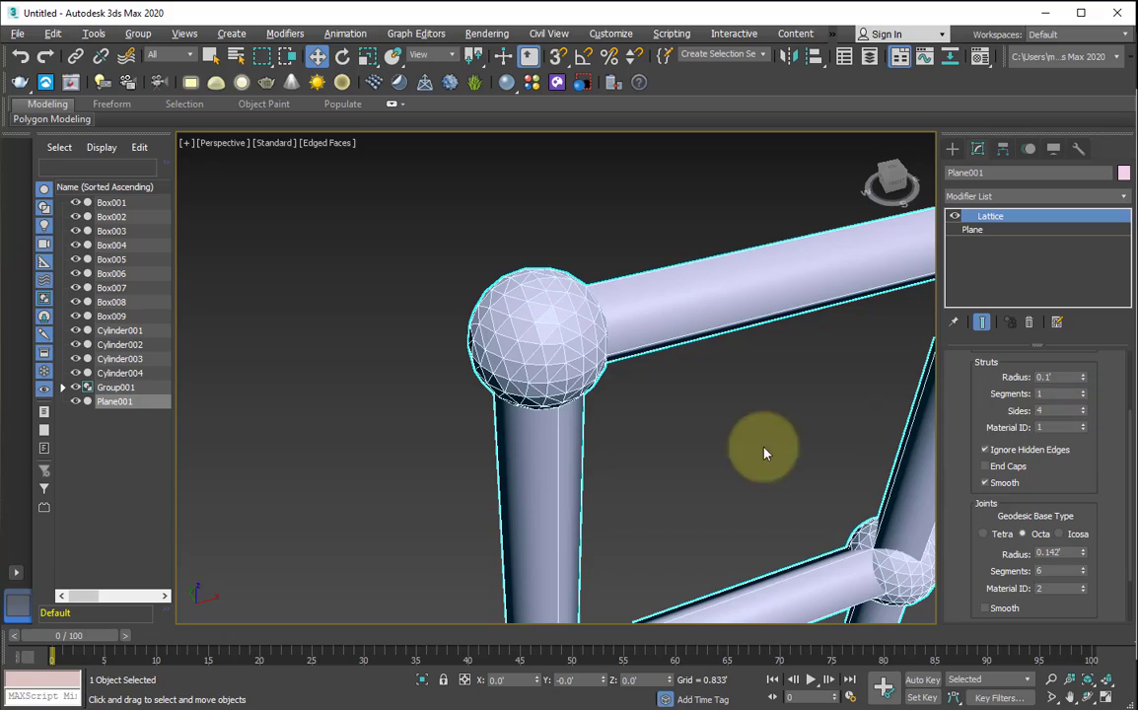
# Examine the ball joints and four-sided struts along the grid's upper edge from several angles
pyautogui.scroll(-2, 681, 385)
pyautogui.hotkey('ctrl', 'r')
pyautogui.moveTo(682, 385); pyautogui.dragTo(557, 476)
pyautogui.moveTo(556, 477); pyautogui.dragTo(600, 646, button='middle')
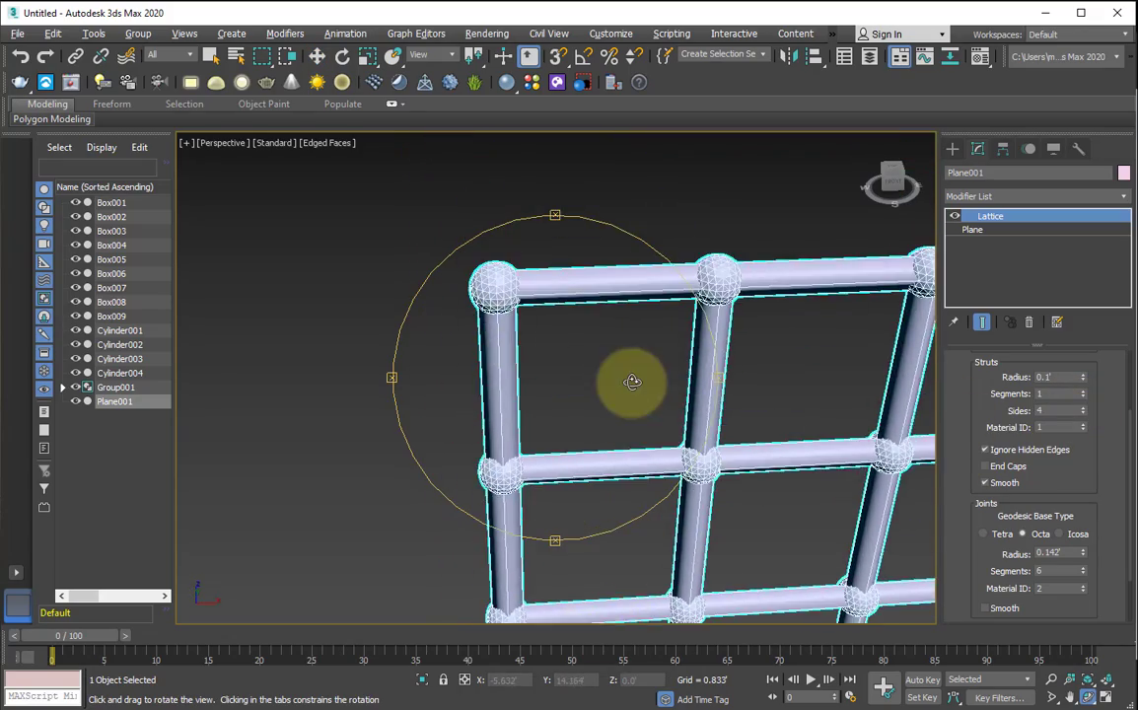
pyautogui.scroll(3, 632, 384)
pyautogui.press('z')
pyautogui.moveTo(461, 331); pyautogui.dragTo(561, 452, button='middle')
pyautogui.hotkey('alt', 'z')
pyautogui.moveTo(574, 432); pyautogui.dragTo(574, 368)
pyautogui.moveTo(574, 368); pyautogui.dragTo(690, 552, button='middle')
pyautogui.scroll(-2, 512, 413)
pyautogui.keyDown('ctrl'); pyautogui.keyDown('alt'); pyautogui.moveTo(513, 413); pyautogui.dragTo(597, 390, button='middle'); pyautogui.keyUp('alt'); pyautogui.keyUp('ctrl')
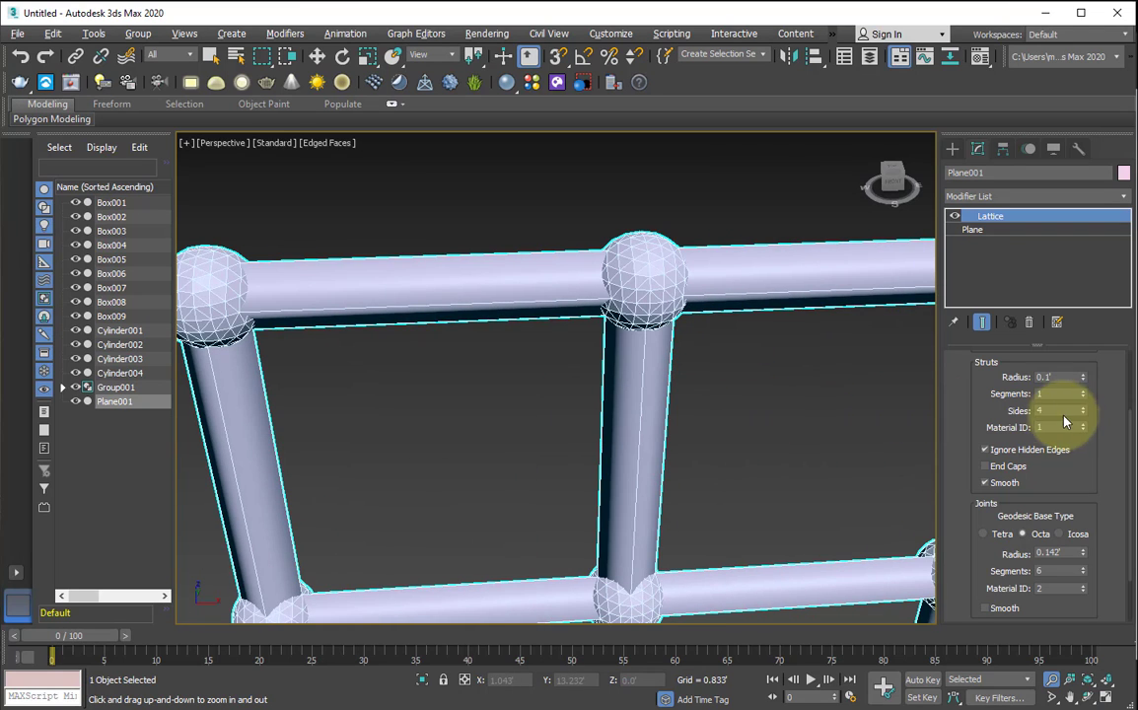
# Lower the lattice strut sides to 3 and reset the joint radius to 0'
pyautogui.click(1083, 415)
pyautogui.rightClick(1083, 555)
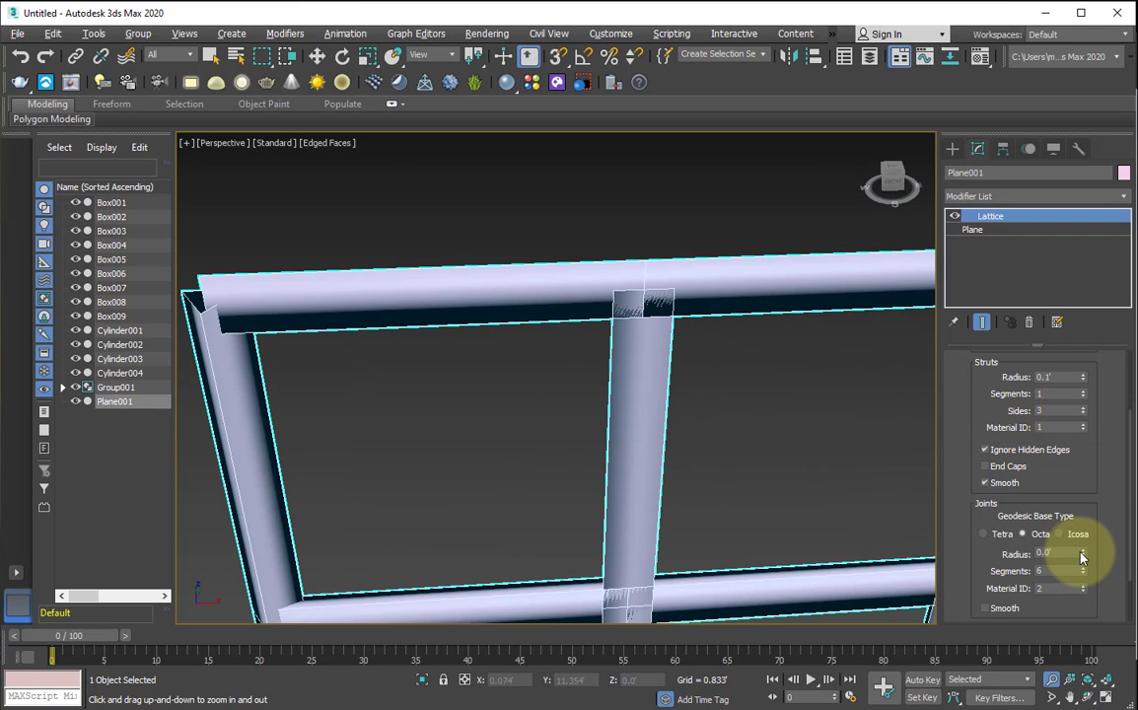
pyautogui.keyDown('alt'); pyautogui.moveTo(566, 374); pyautogui.dragTo(637, 449, button='middle'); pyautogui.keyUp('alt')
pyautogui.press('w')
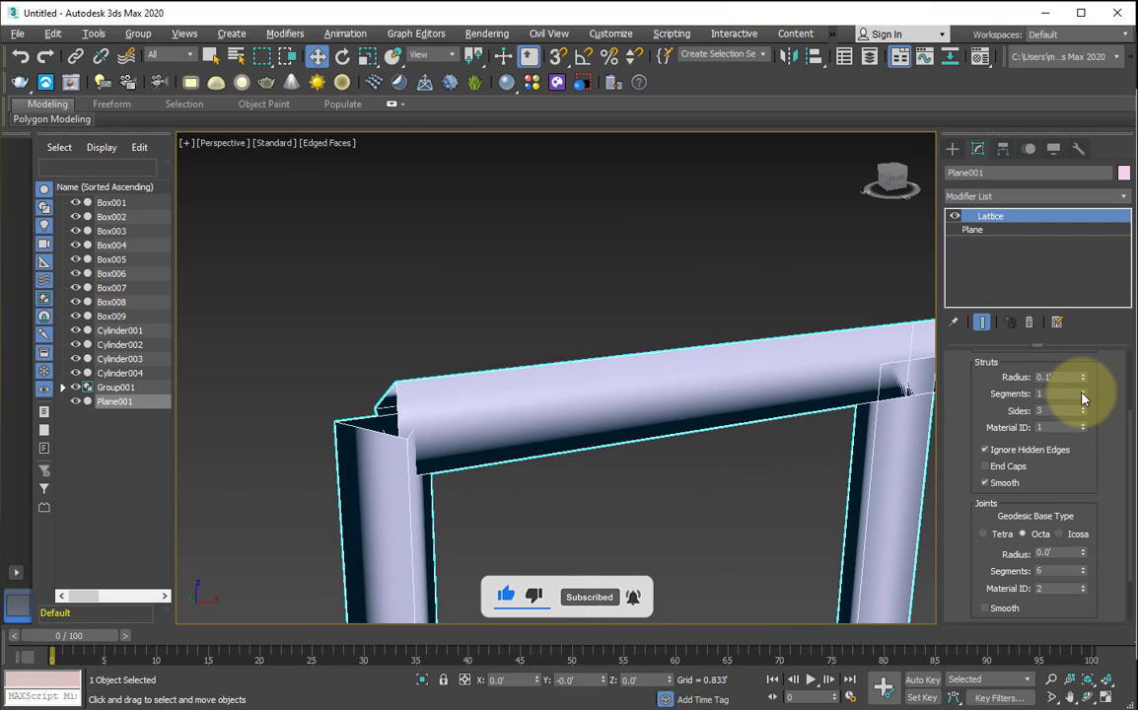
# Set the lattice strut sides to 4 and enlarge the joint radius to 0.125'
pyautogui.moveTo(1006, 377); pyautogui.dragTo(974, 436)
pyautogui.click(1083, 437)
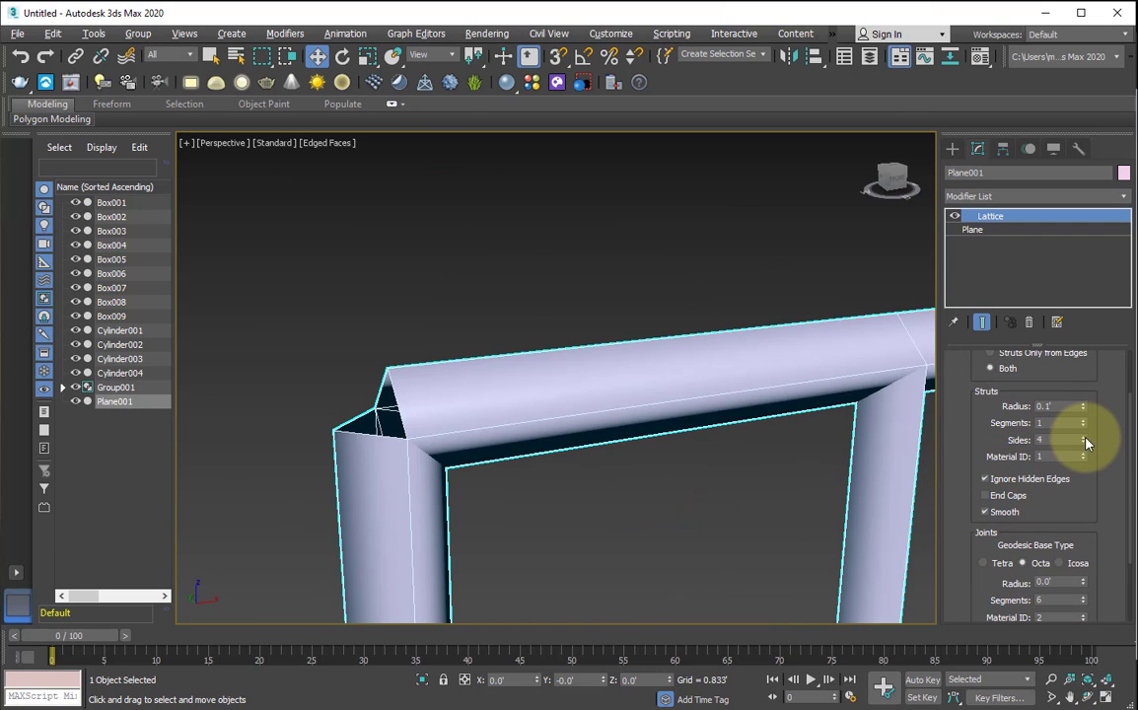
pyautogui.moveTo(992, 590); pyautogui.dragTo(981, 546)
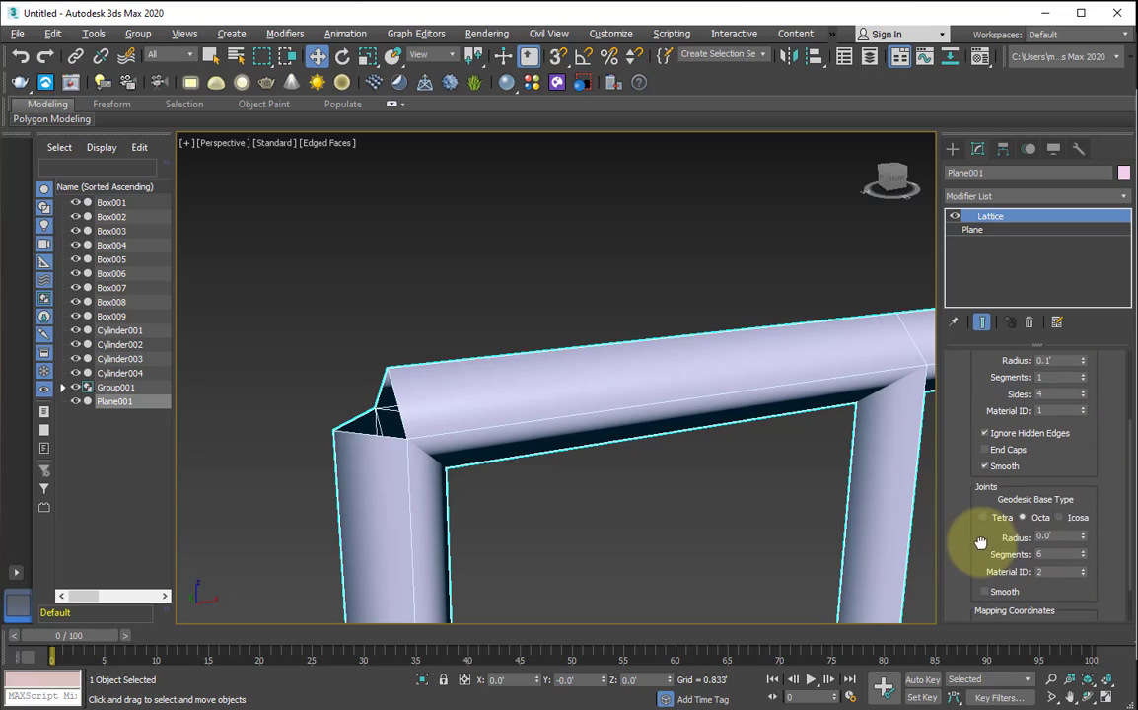
pyautogui.click(1084, 534)
# Compare Tetra and Icosa joints, settle on Octa with 1 segment, and shrink the joint radius to fit the strut corners
pyautogui.click(1002, 519)
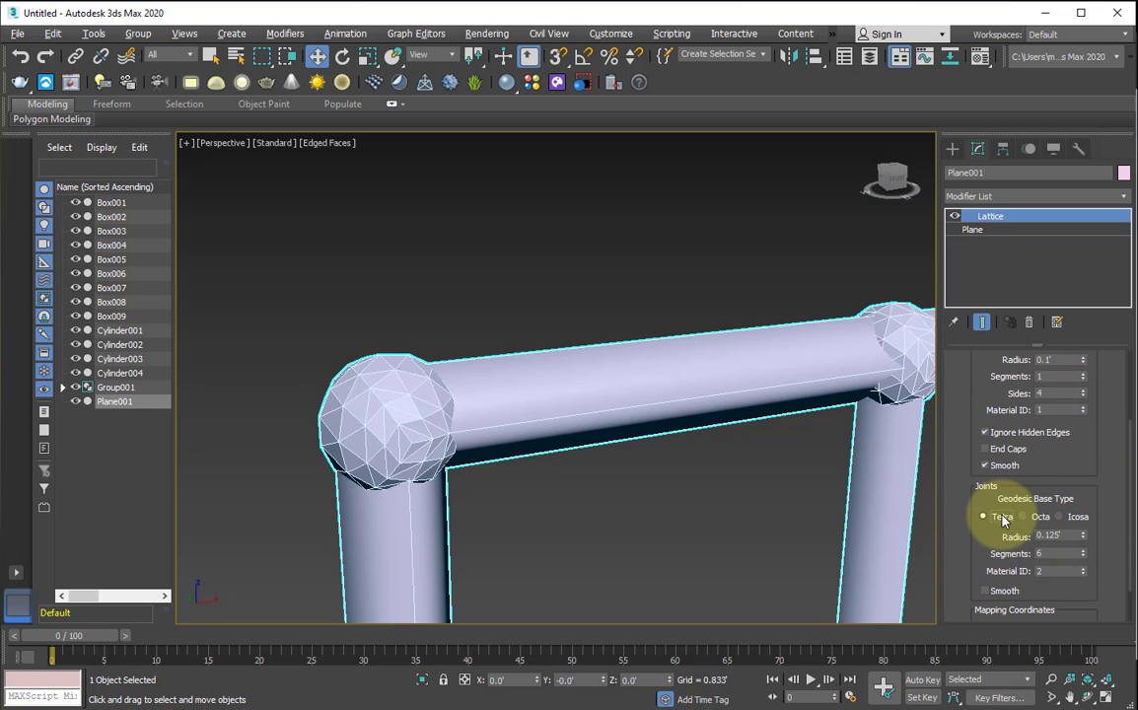
pyautogui.click(1083, 557)
pyautogui.click(1073, 517)
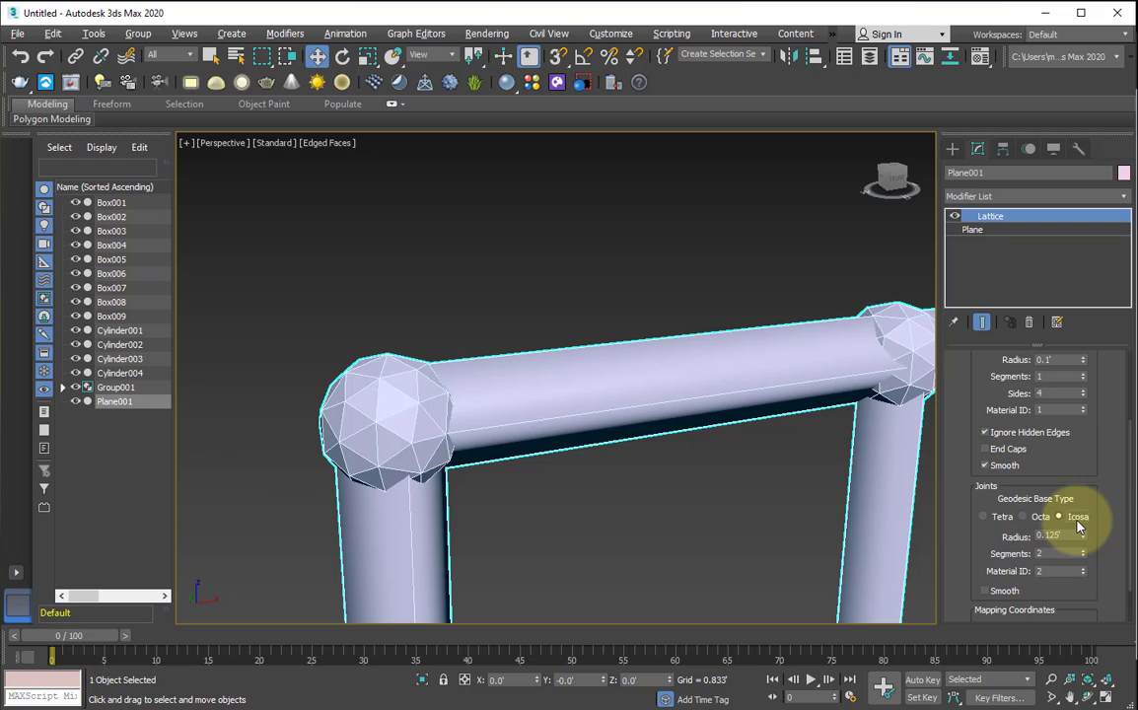
pyautogui.click(1043, 519)
pyautogui.click(1084, 557)
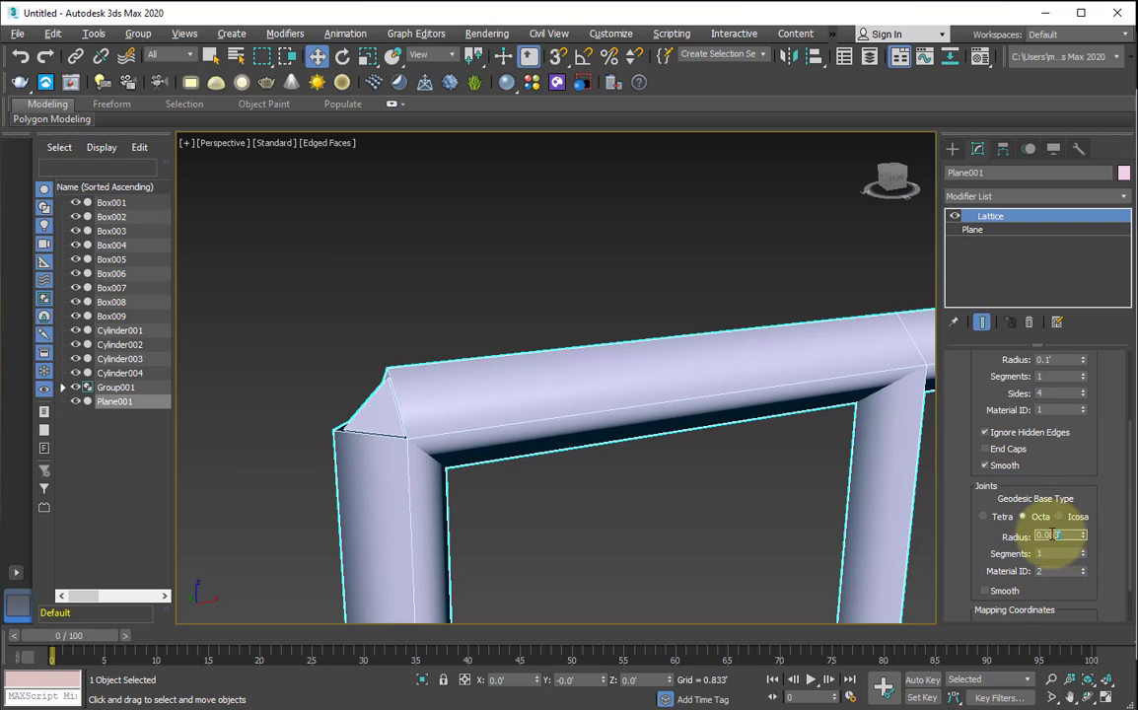
pyautogui.click(972, 517)
pyautogui.click(491, 492)
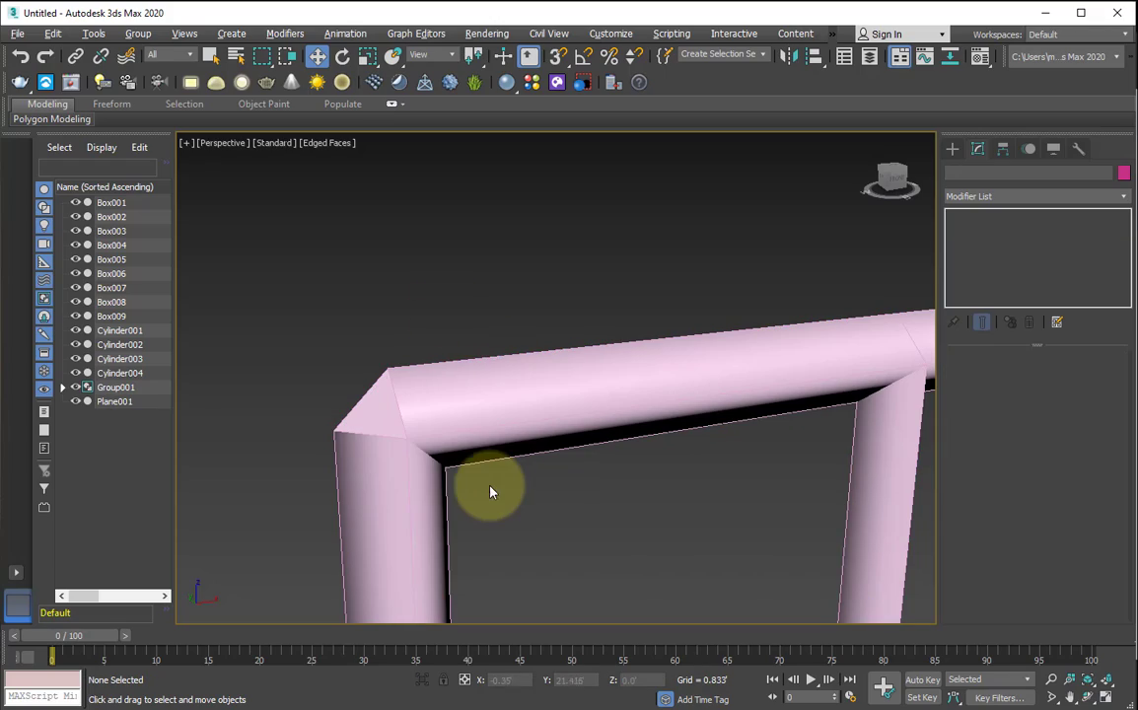
# Raise the base plane's length segments to 22 and increase its width segments to match
pyautogui.click(486, 437)
pyautogui.keyDown('alt'); pyautogui.moveTo(485, 437); pyautogui.dragTo(861, 304, button='middle'); pyautogui.keyUp('alt')
pyautogui.click(974, 228)
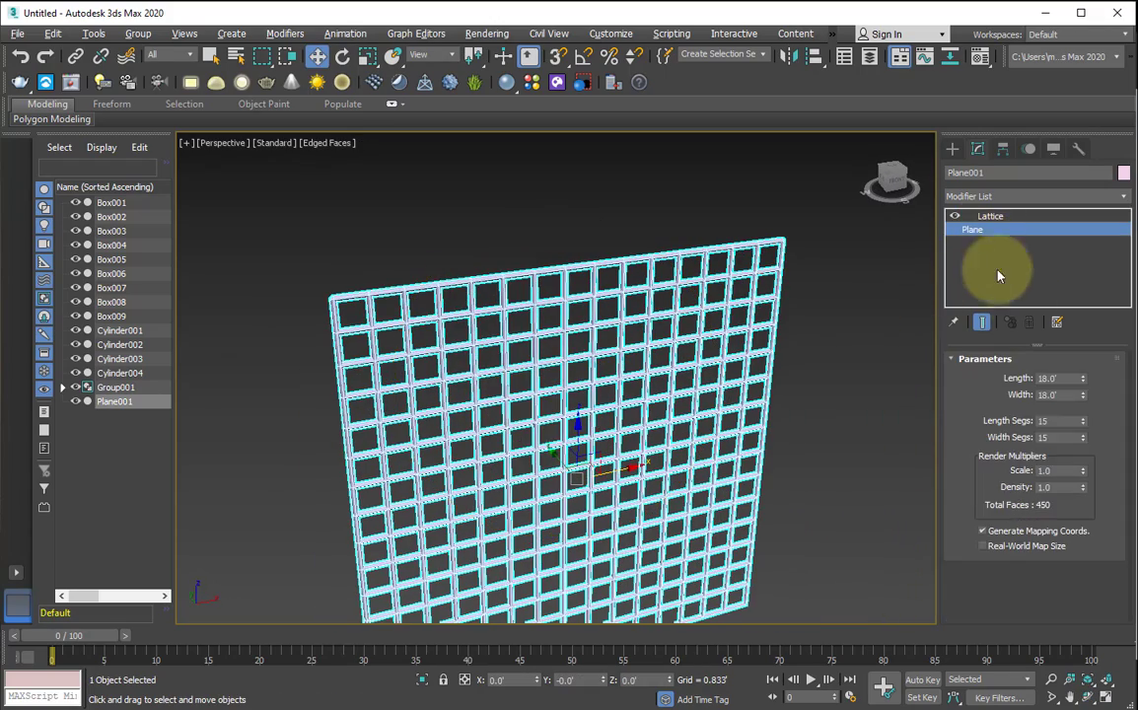
pyautogui.click(1082, 418)
pyautogui.click(1085, 435)
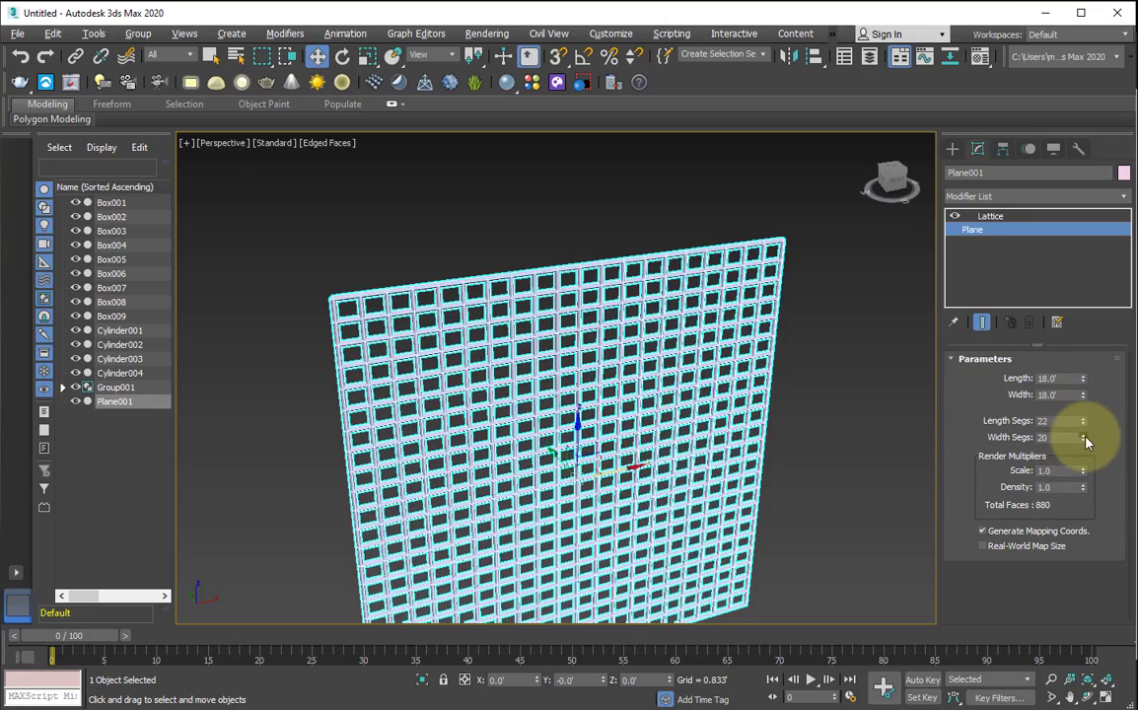
# Examine the denser lattice grid unselected, in shaded perspective and in the Front view
pyautogui.click(592, 361)
pyautogui.keyDown('alt'); pyautogui.moveTo(591, 361); pyautogui.dragTo(675, 353, button='middle'); pyautogui.keyUp('alt')
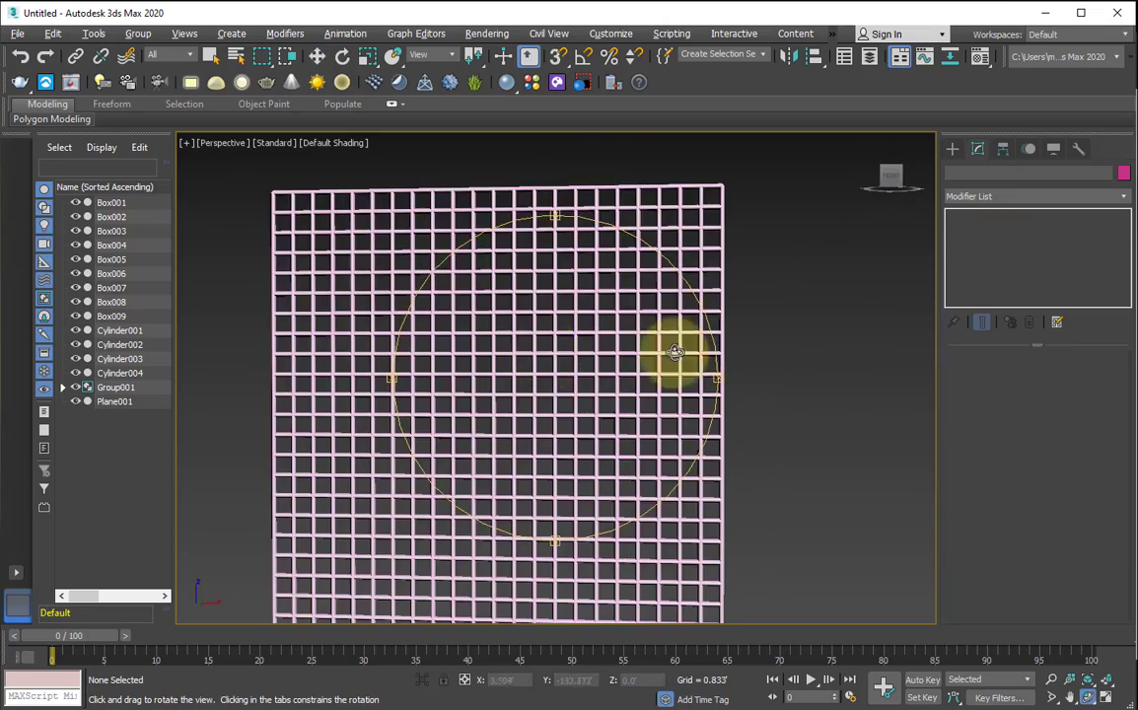
pyautogui.scroll(-2, 592, 348)
pyautogui.keyDown('alt'); pyautogui.moveTo(565, 343); pyautogui.dragTo(508, 368, button='middle'); pyautogui.keyUp('alt')
pyautogui.press('f')
pyautogui.press('w')
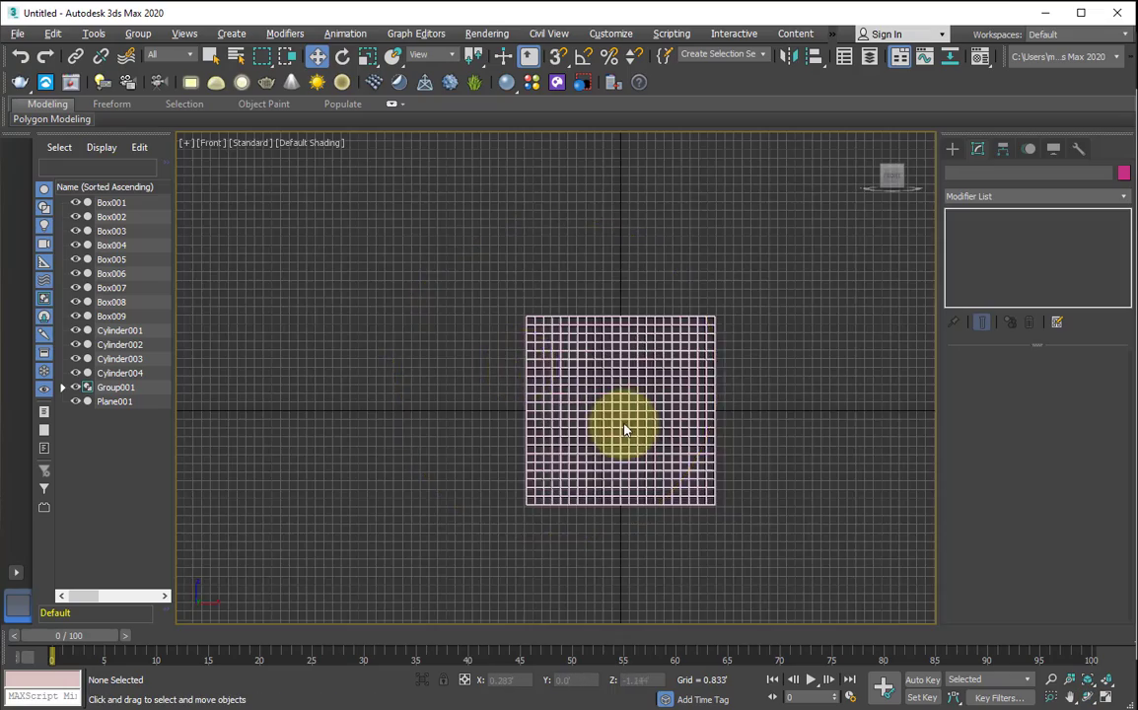
pyautogui.scroll(5, 590, 414)
pyautogui.scroll(-2, 592, 417)
# Move the lattice grid in the negative X direction, well clear of the origin, and deselect it
pyautogui.click(591, 414)
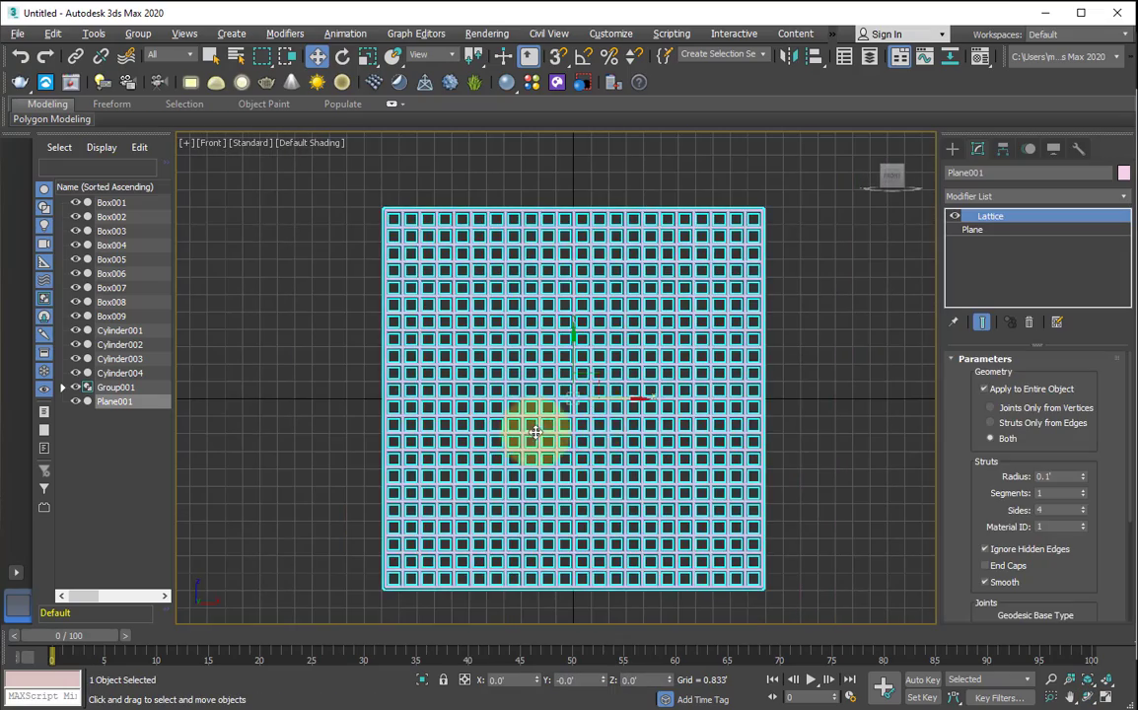
pyautogui.scroll(-2, 527, 424)
pyautogui.click(666, 349)
pyautogui.scroll(-3, 666, 348)
pyautogui.moveTo(619, 395); pyautogui.dragTo(211, 384)
pyautogui.click(640, 406)
# Create a box about 5.9' long, 5.25' wide and 2.9' high near the origin in the Top view
pyautogui.click(953, 148)
pyautogui.click(1003, 244)
pyautogui.press('t')
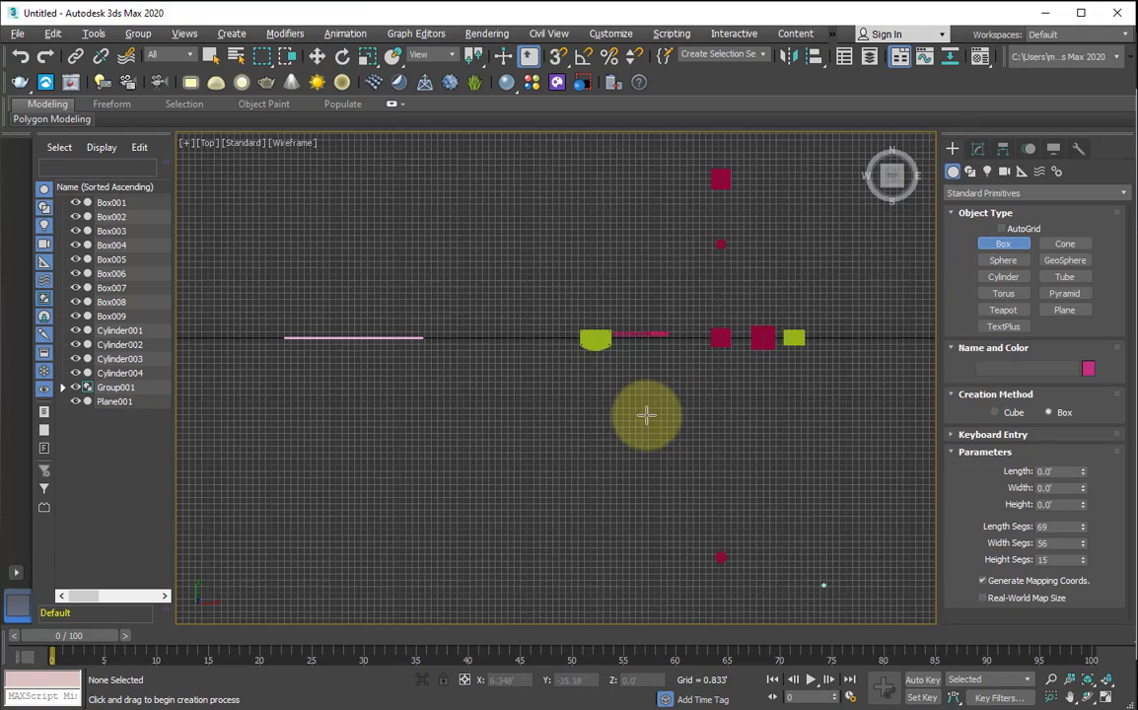
pyautogui.scroll(-4, 645, 414)
pyautogui.moveTo(645, 414); pyautogui.dragTo(563, 401, button='middle')
pyautogui.scroll(5, 675, 410)
pyautogui.moveTo(530, 361); pyautogui.dragTo(589, 426)
pyautogui.click(580, 394)
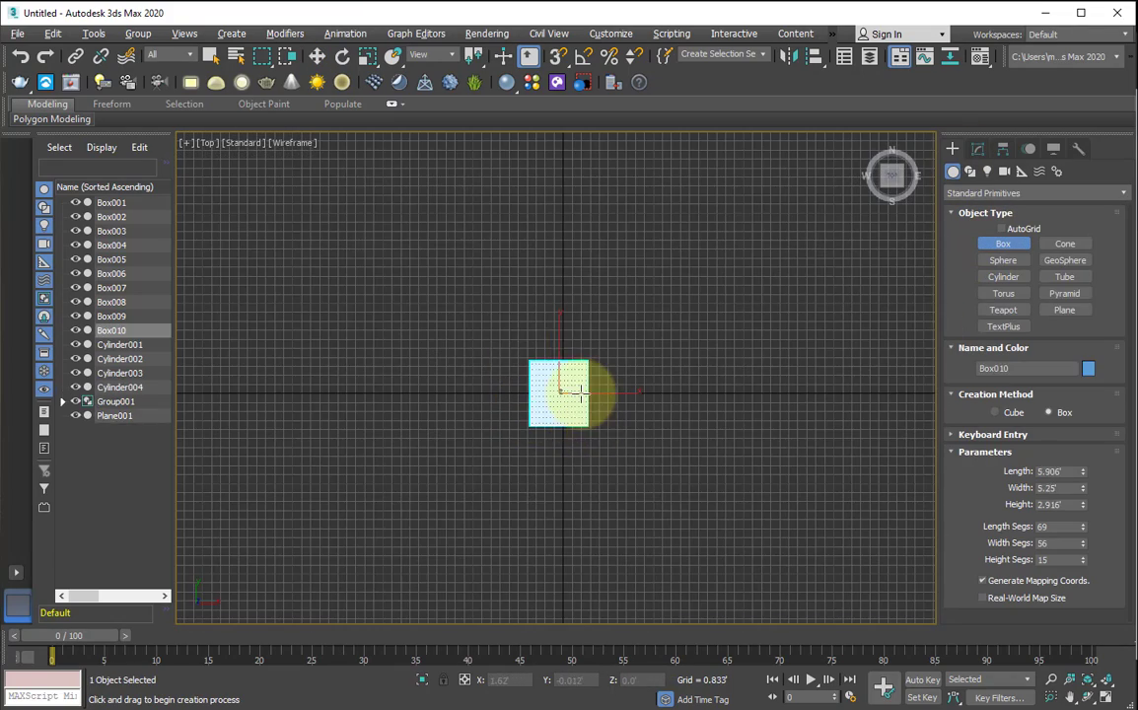
# Set the box to 5' in length, width and height, and zero its X and Y position
pyautogui.click(977, 148)
pyautogui.press('Return')
pyautogui.moveTo(667, 463); pyautogui.dragTo(661, 468, button='middle')
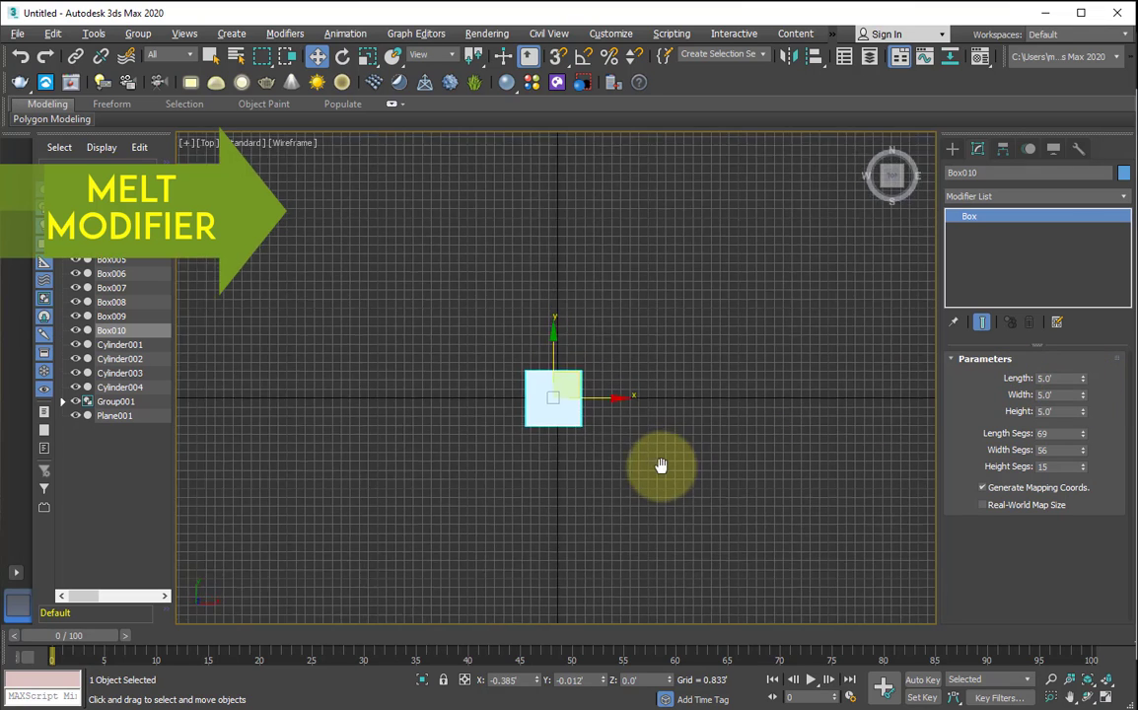
pyautogui.press('f')
pyautogui.scroll(-3, 599, 405)
pyautogui.rightClick(538, 681)
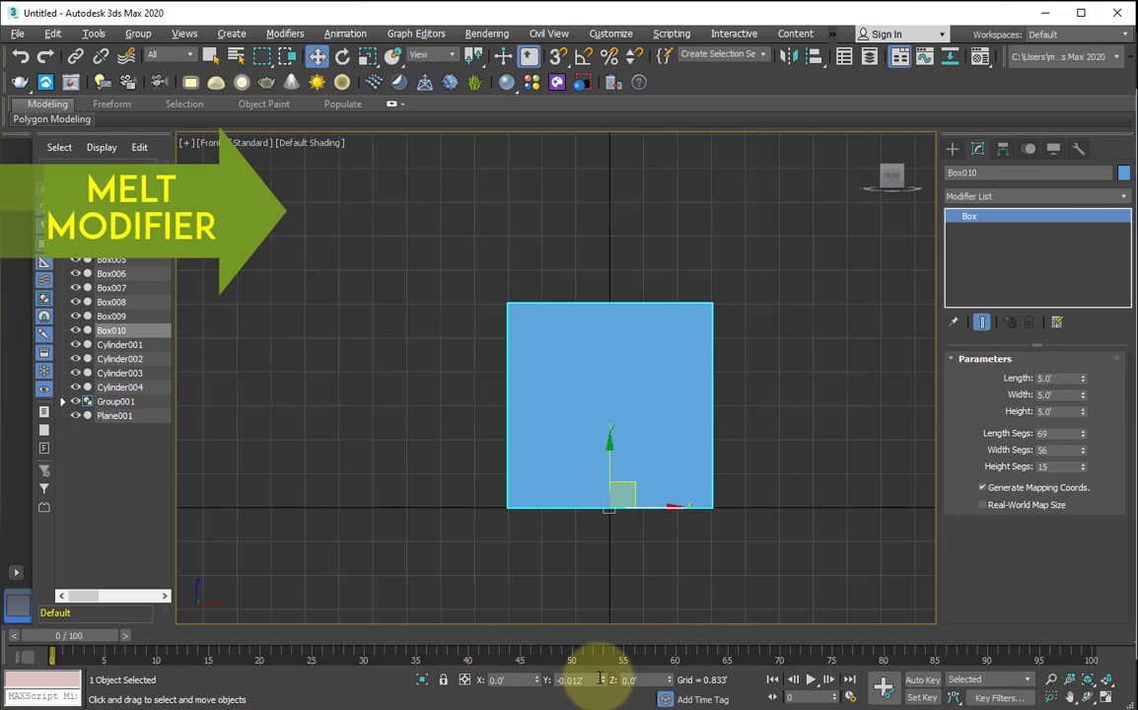
pyautogui.moveTo(687, 541); pyautogui.dragTo(667, 555, button='middle')
pyautogui.press('F4')
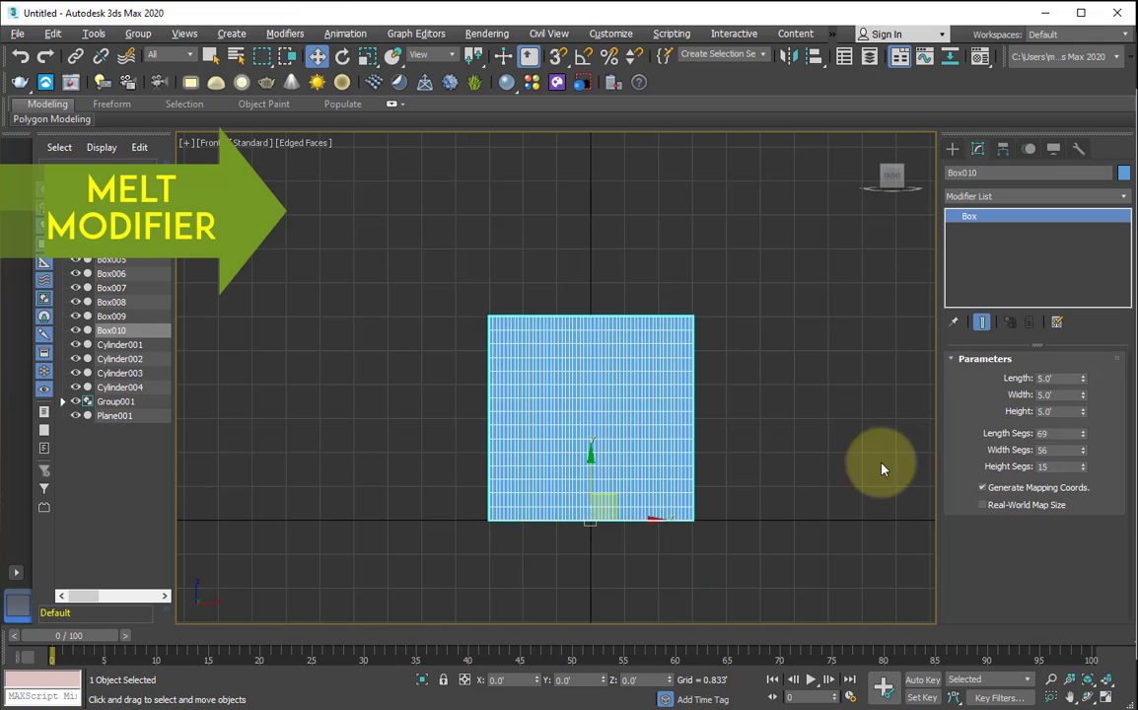
# Set the box's length, width and height segments to 50 each
pyautogui.moveTo(1051, 434); pyautogui.dragTo(1009, 436)
pyautogui.press('Tab')
pyautogui.write('50')
pyautogui.press('Tab')
pyautogui.write('50')
pyautogui.press('Return')
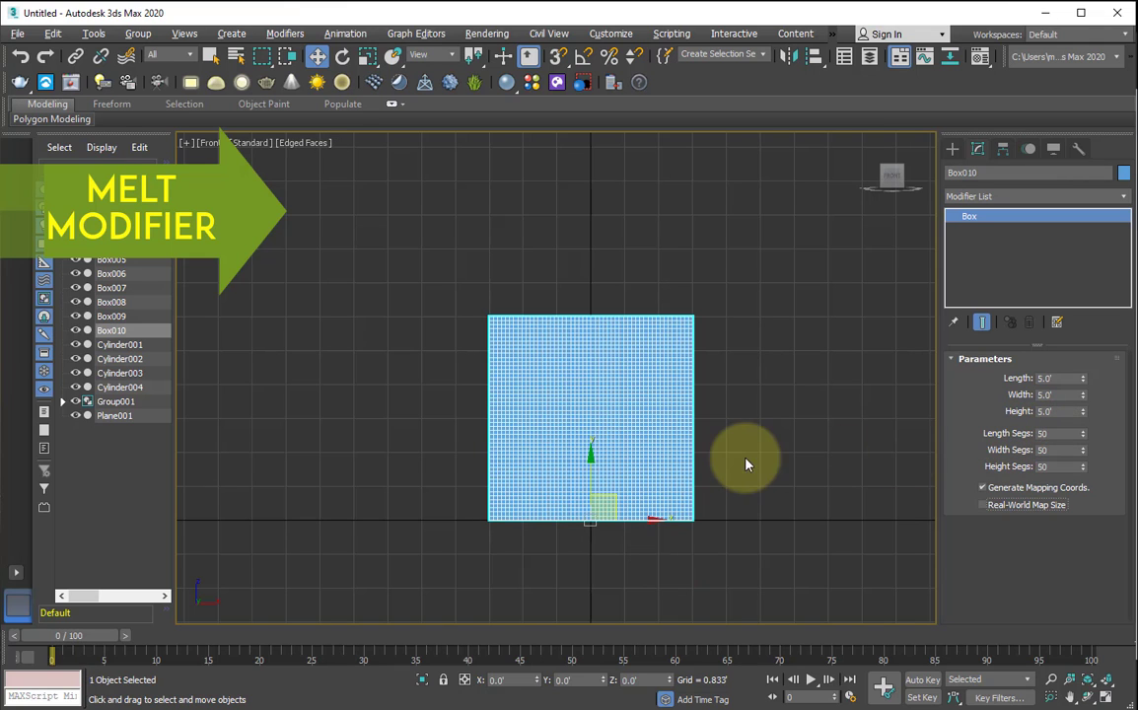
# Apply a Melt modifier to the box in the edged-faces perspective view
pyautogui.moveTo(689, 423)
pyautogui.mouseDown(button='middle')
pyautogui.moveTo(630, 469)
pyautogui.moveTo(601, 470)
pyautogui.mouseUp(button='middle')
pyautogui.press('p')
pyautogui.press('F4')
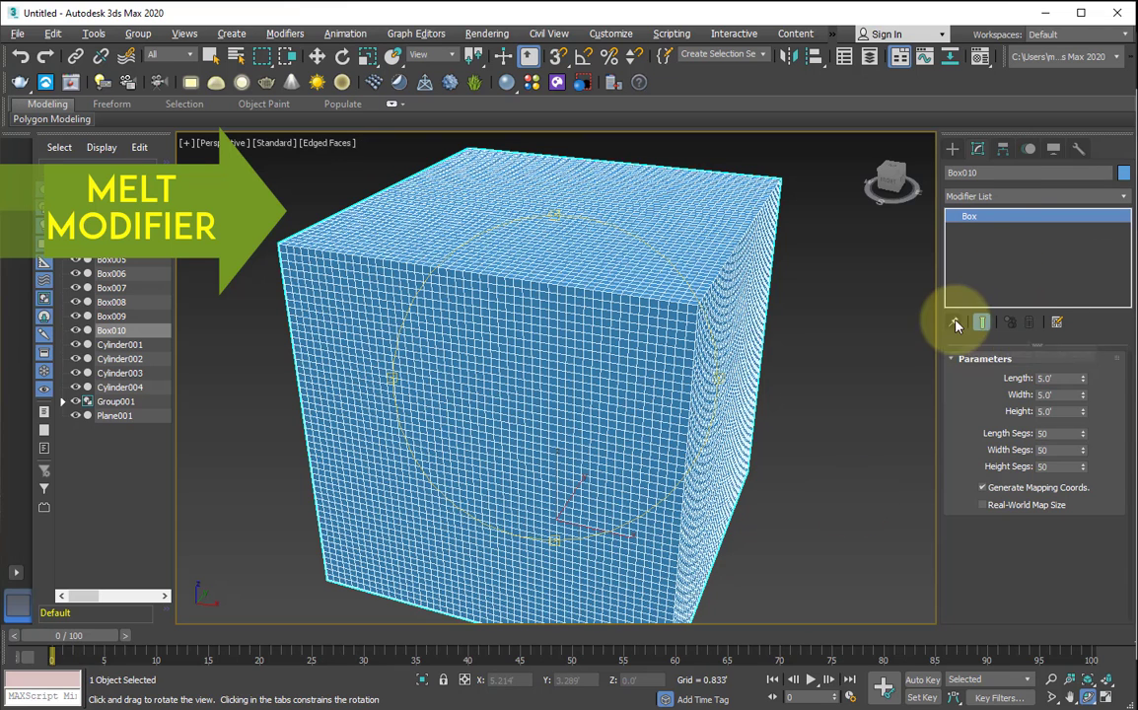
pyautogui.click(1046, 196)
pyautogui.scroll(-10, 1043, 195)
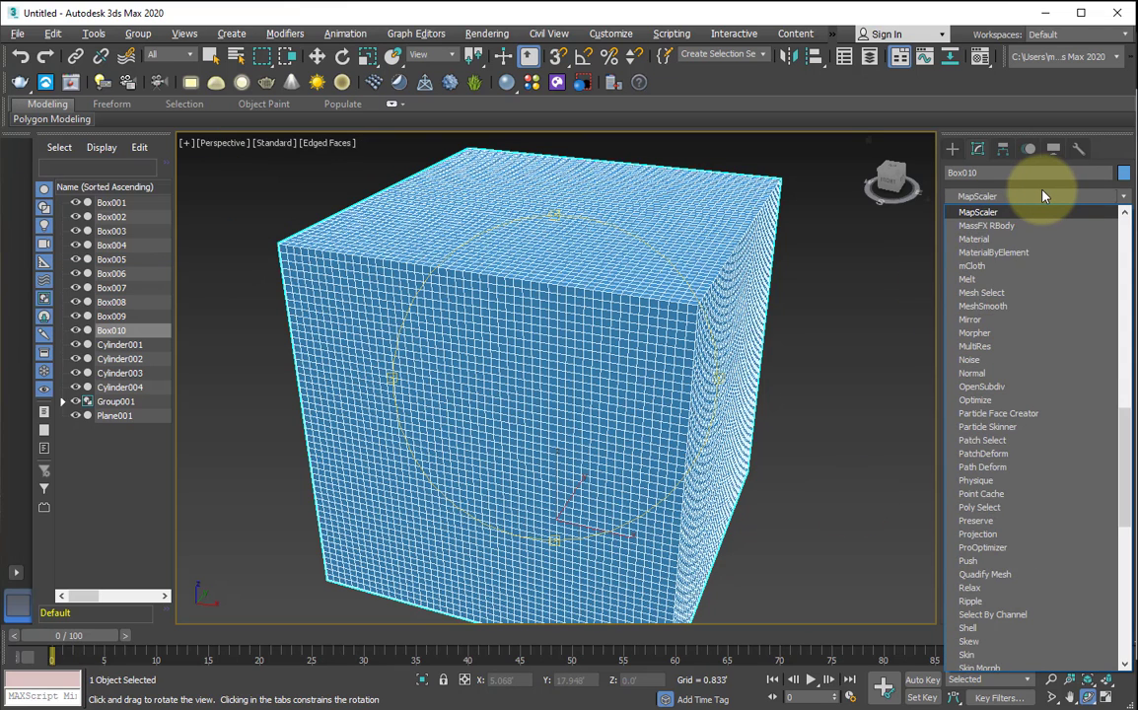
pyautogui.click(968, 252)
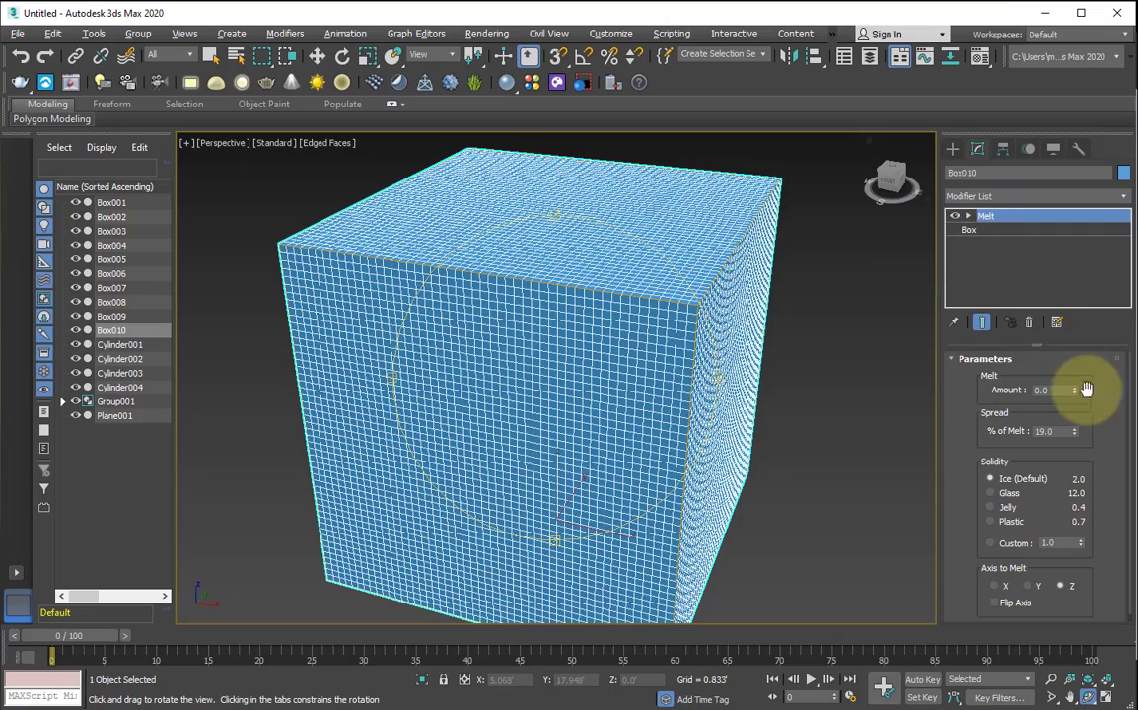
# Set the melt amount to 96 and the spread to 100% of melt
pyautogui.moveTo(1077, 392); pyautogui.dragTo(1077, 315)
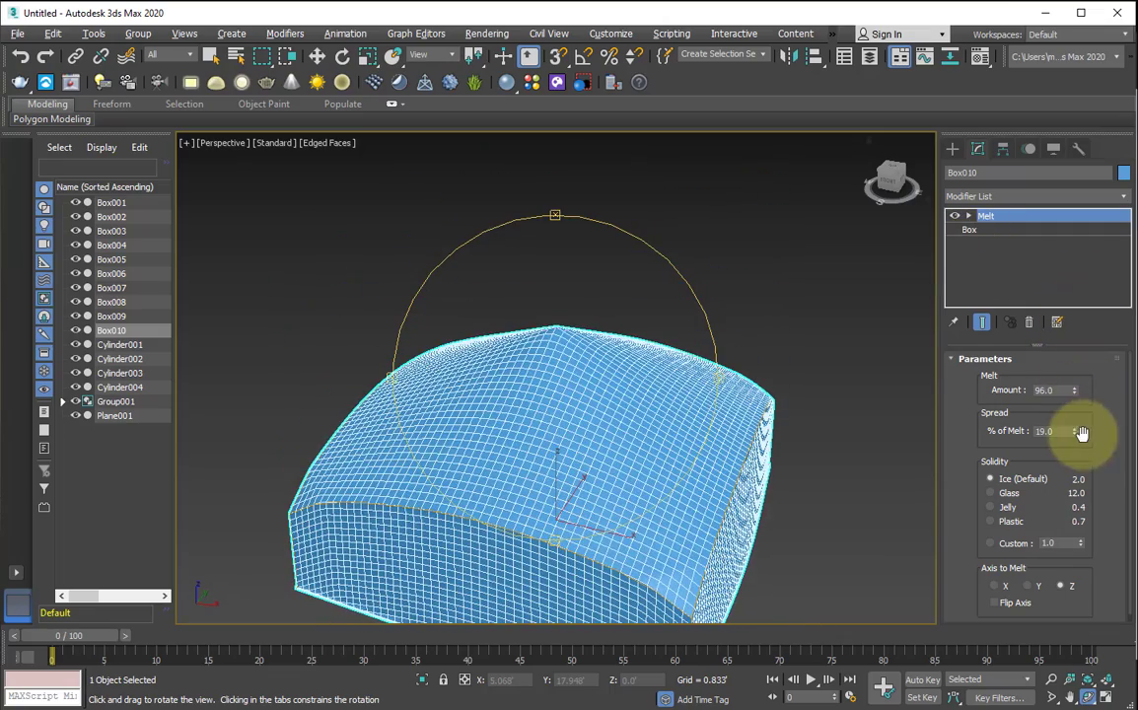
pyautogui.moveTo(1075, 431); pyautogui.dragTo(1068, 540)
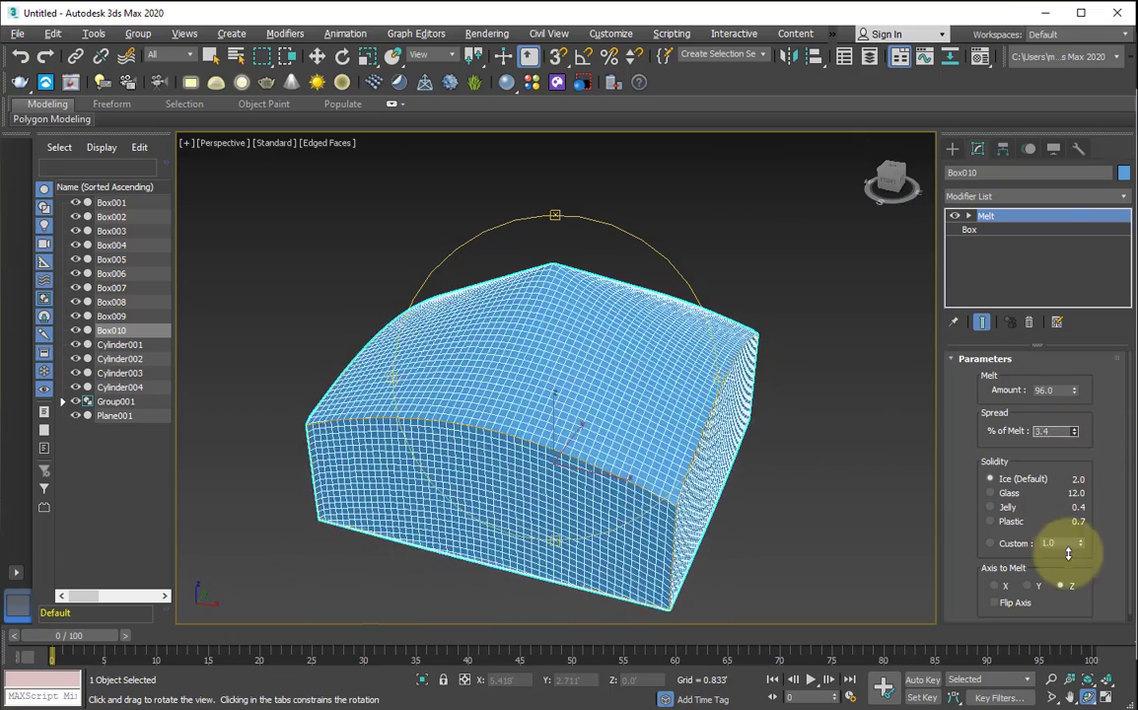
pyautogui.moveTo(1033, 173); pyautogui.dragTo(1075, 262)
pyautogui.moveTo(560, 503); pyautogui.dragTo(616, 438)
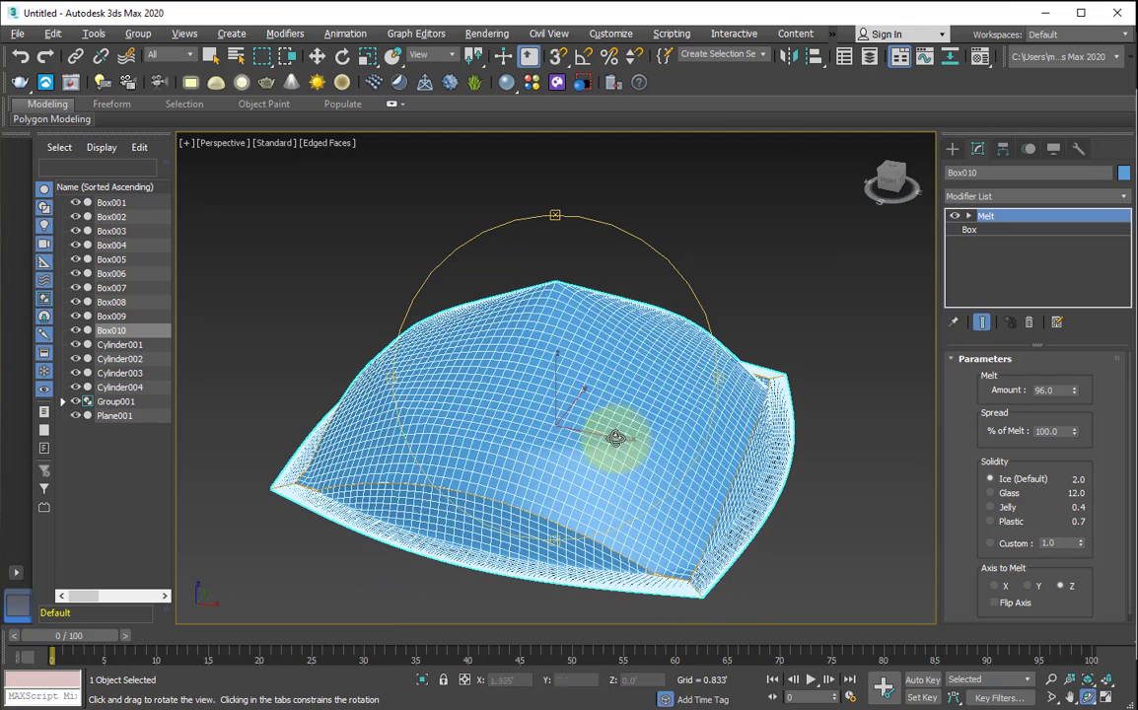
# Try the Glass and Jelly melt solidities and show the box shaded without edges
pyautogui.click(1010, 495)
pyautogui.click(1007, 507)
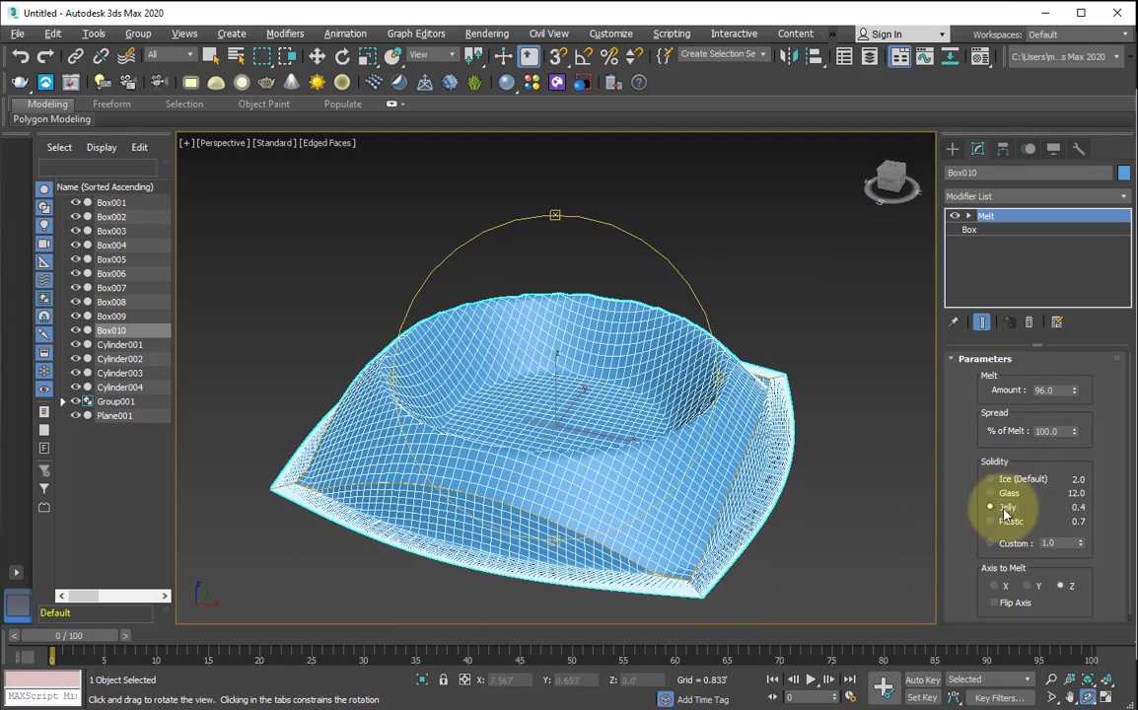
pyautogui.press('w')
pyautogui.click(802, 520)
pyautogui.click(682, 478)
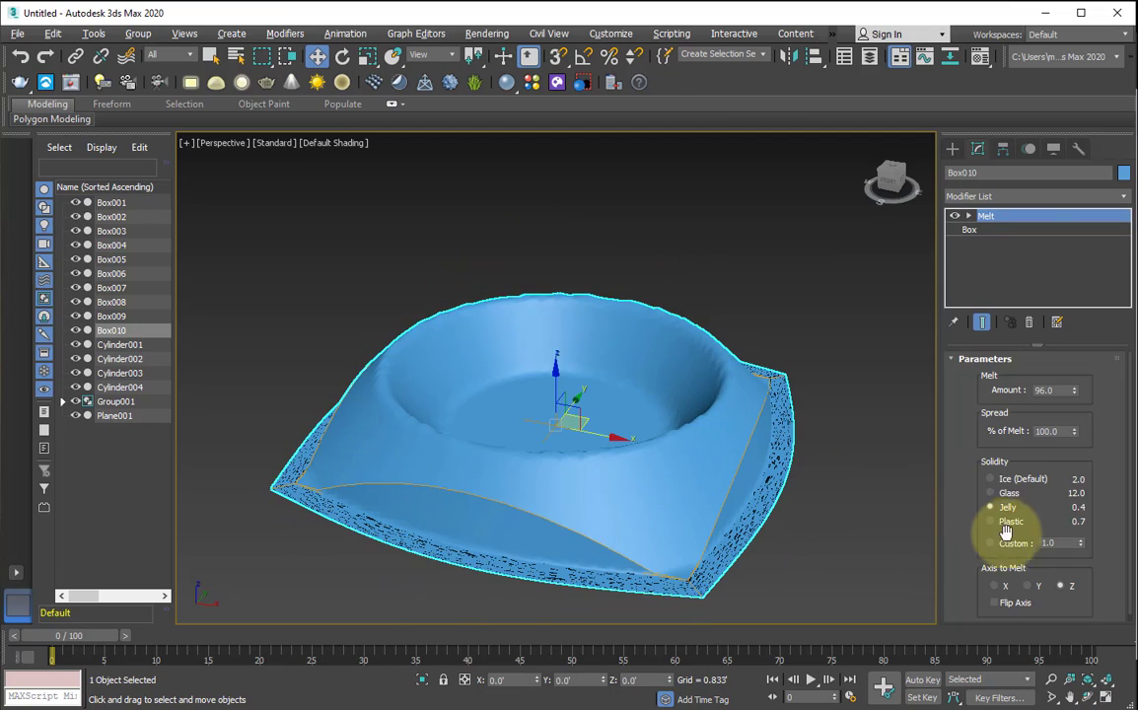
# Return the solidity to Ice, raise the melt amount to 149, and try the other melt axes before restoring Z
pyautogui.click(990, 479)
pyautogui.moveTo(1075, 397); pyautogui.dragTo(1012, 367)
pyautogui.click(1008, 587)
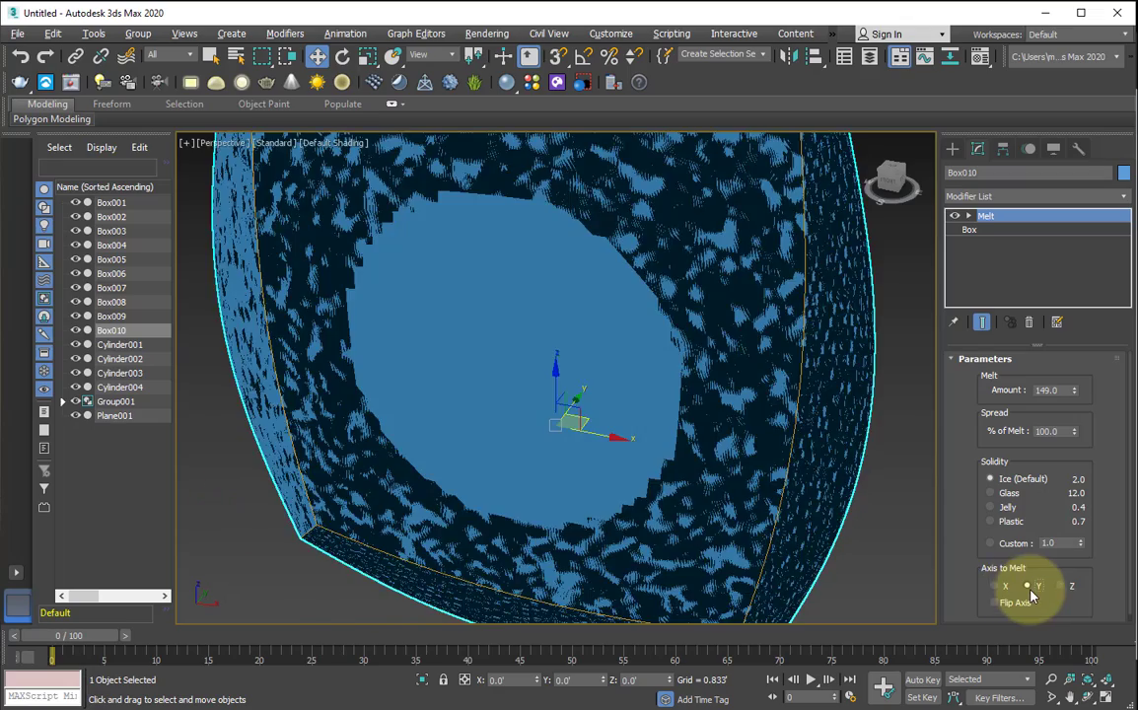
pyautogui.click(1060, 586)
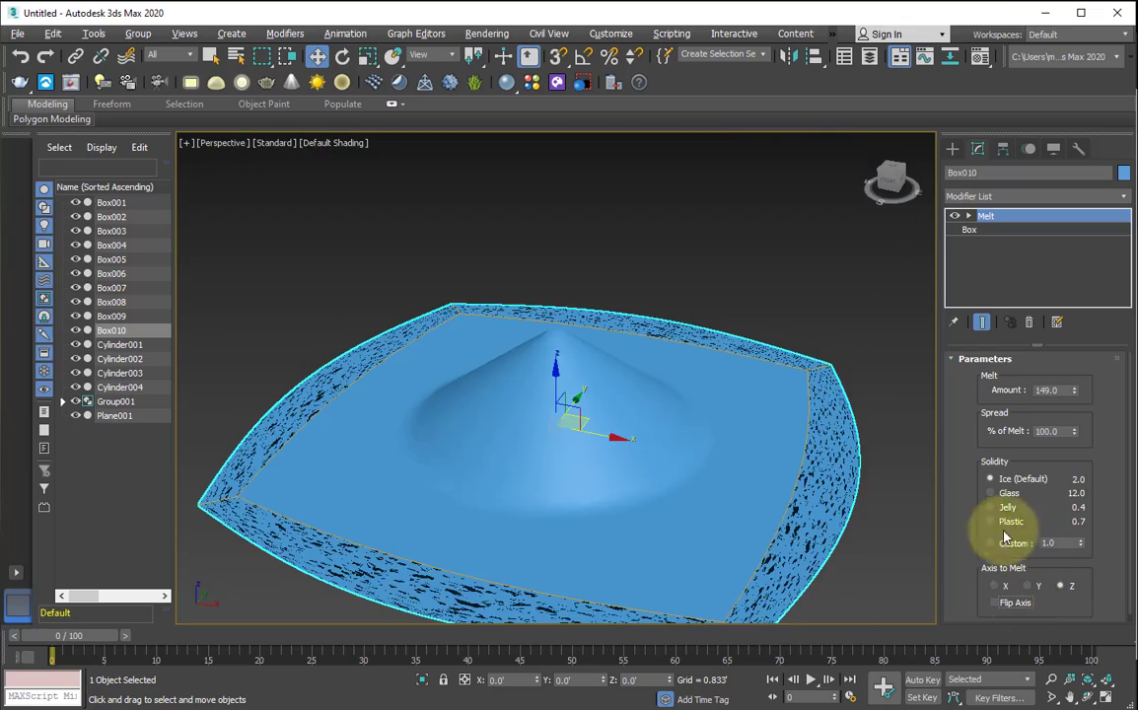
# Switch the melt solidity to Jelly and lower the melt amount to 116, keeping the spread at 100%
pyautogui.moveTo(1074, 390); pyautogui.dragTo(996, 482)
pyautogui.click(1010, 506)
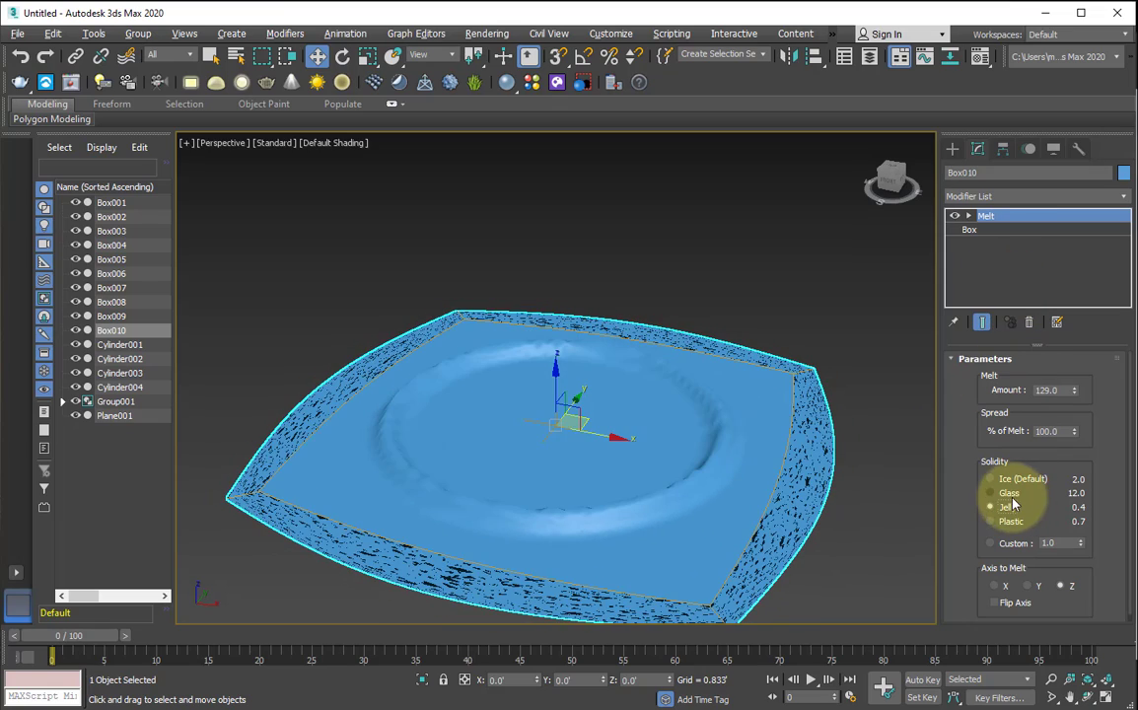
pyautogui.moveTo(1077, 392); pyautogui.dragTo(1071, 396)
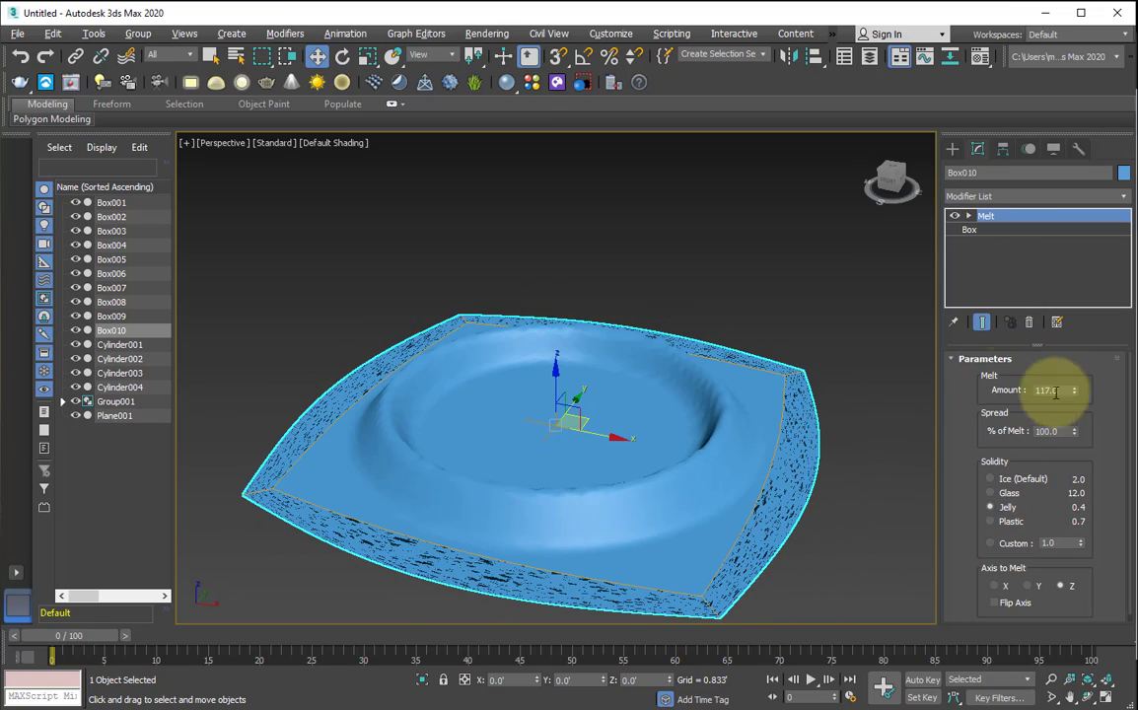
pyautogui.moveTo(1075, 434); pyautogui.dragTo(912, 691)
pyautogui.moveTo(1073, 394); pyautogui.dragTo(1067, 488)
# Use a custom melt solidity of 0.2 and raise the melt amount to 123
pyautogui.click(1001, 543)
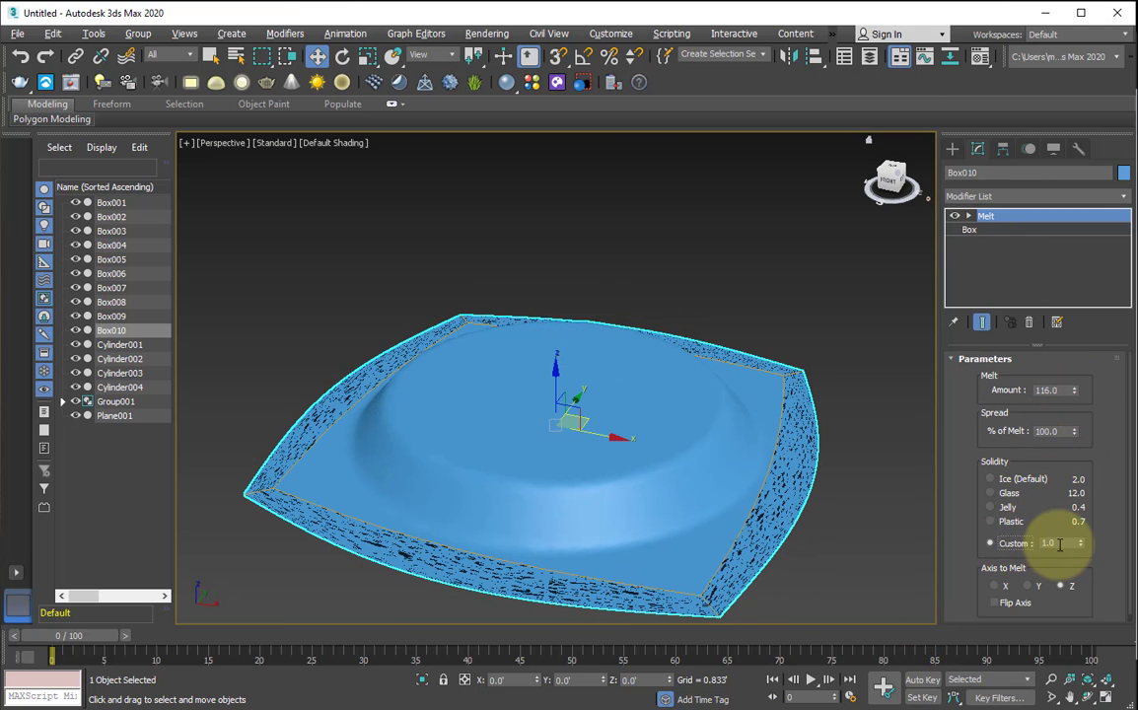
pyautogui.moveTo(1080, 542); pyautogui.dragTo(1046, 533)
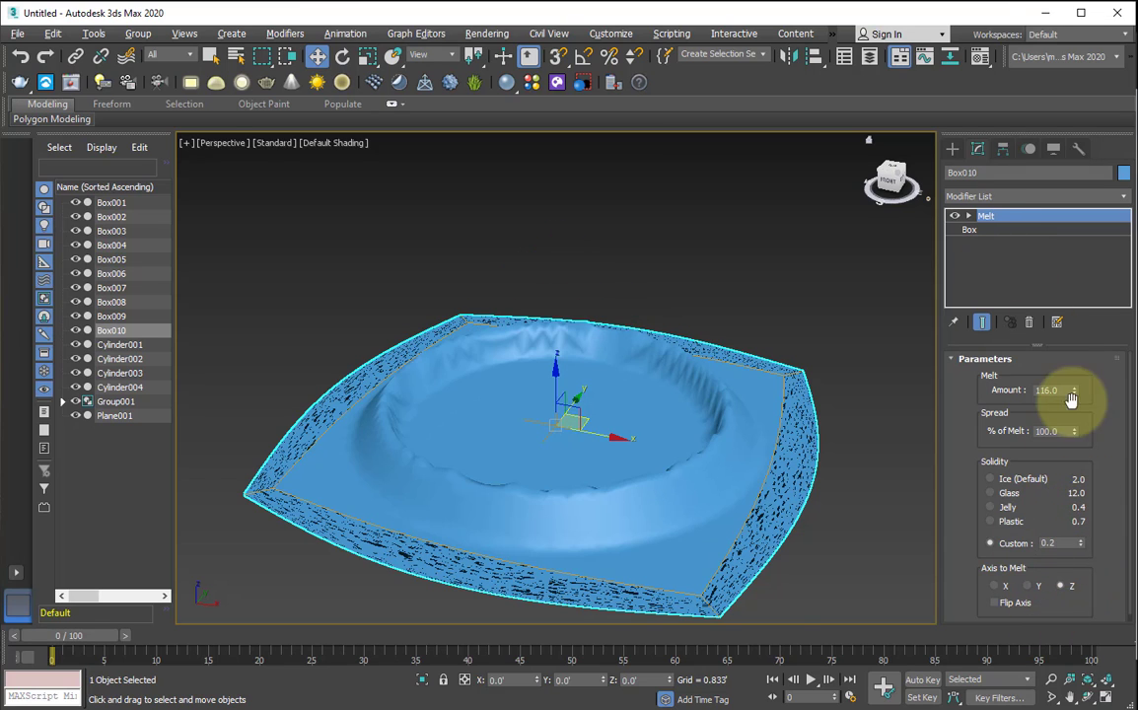
pyautogui.moveTo(1075, 393); pyautogui.dragTo(1064, 305)
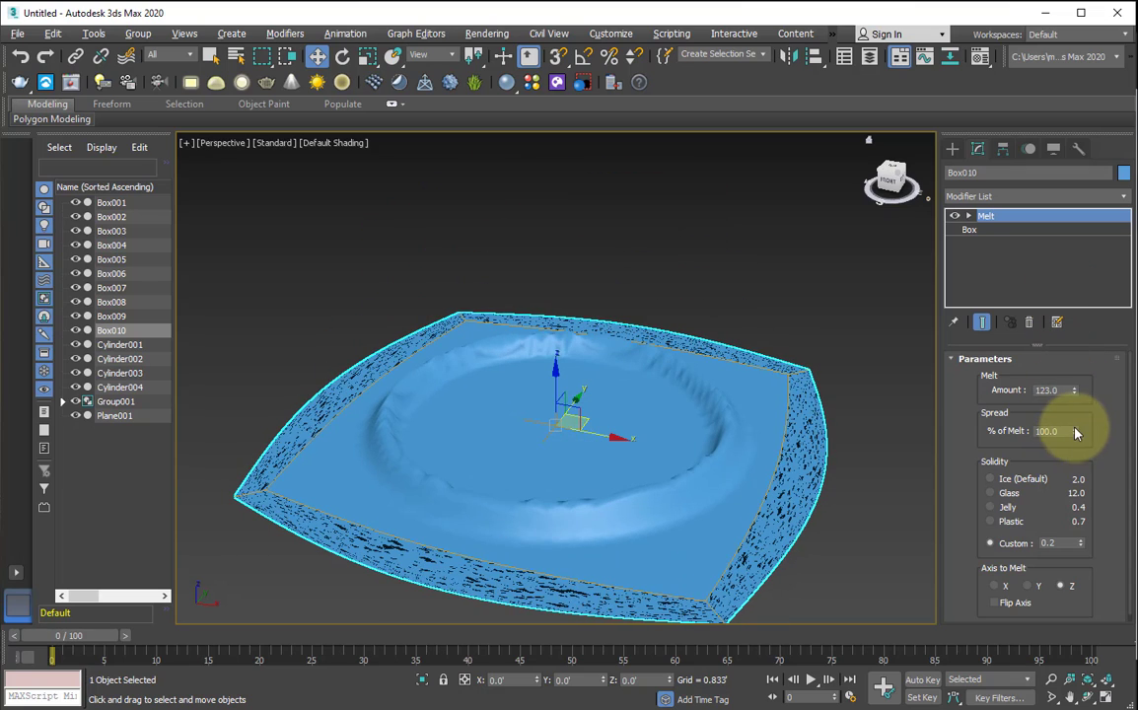
# Try a spread of 27.8%, raise the melt amount to 219, and return the spread to 100%
pyautogui.moveTo(1075, 431); pyautogui.dragTo(1022, 339)
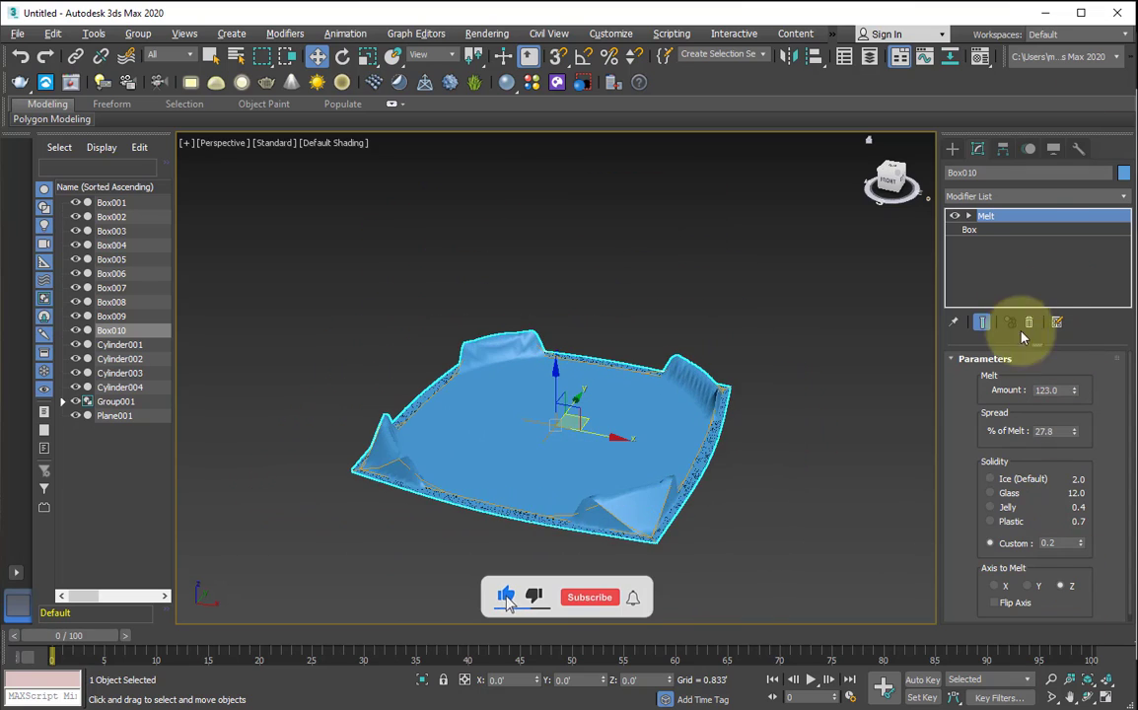
pyautogui.moveTo(1081, 542)
pyautogui.mouseDown()
pyautogui.moveTo(1080, 475)
pyautogui.moveTo(1082, 543)
pyautogui.mouseUp()
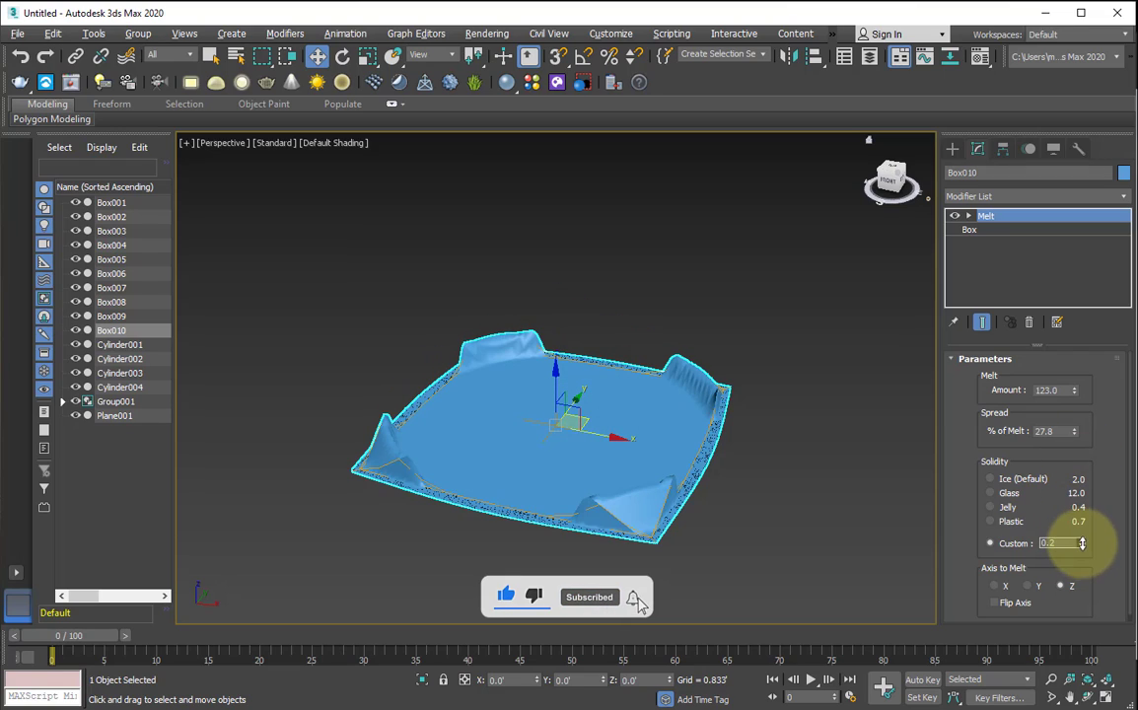
pyautogui.moveTo(1076, 391); pyautogui.dragTo(1049, 262)
pyautogui.moveTo(1074, 431); pyautogui.dragTo(1062, 561)
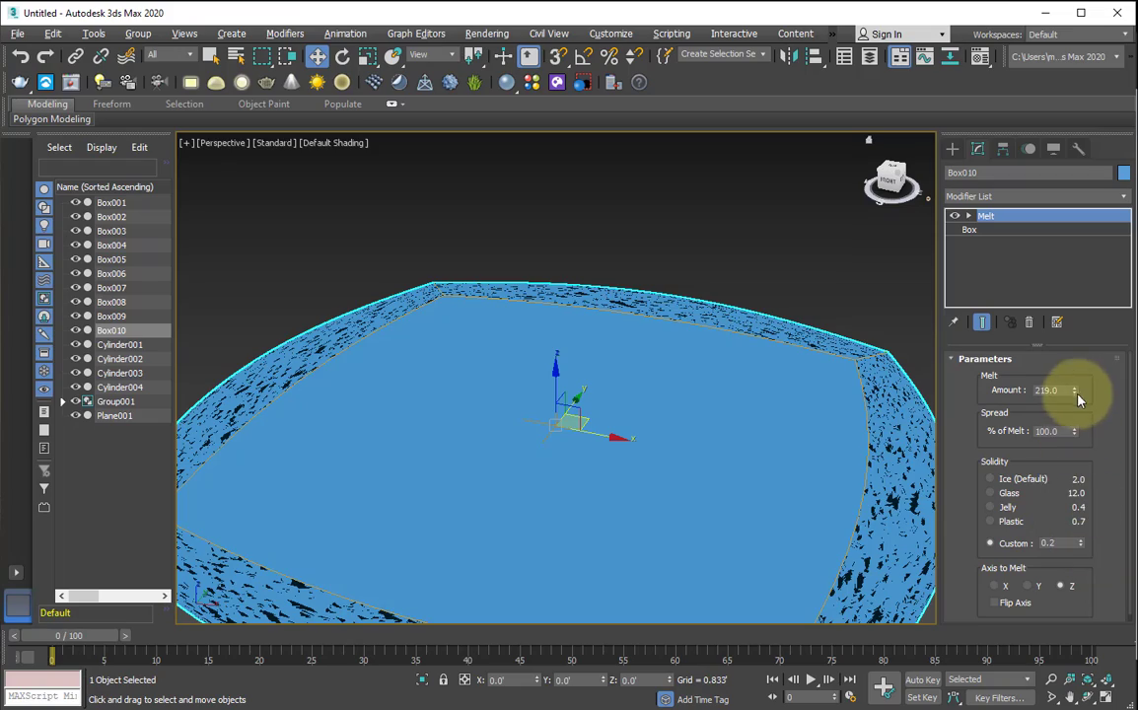
# Lower the melt amount to 110 at a 100% spread with the custom 0.2 solidity
pyautogui.moveTo(1075, 390); pyautogui.dragTo(1074, 470)
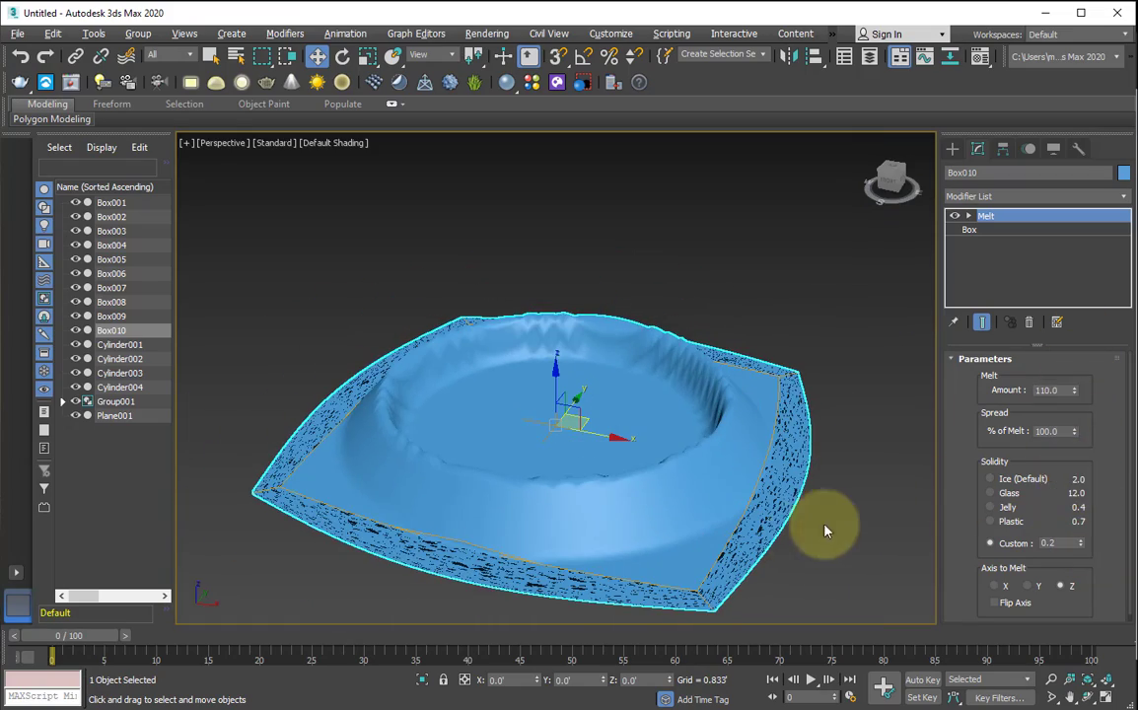
pyautogui.click(826, 529)
pyautogui.scroll(-3, 490, 439)
pyautogui.click(496, 444)
pyautogui.keyDown('alt'); pyautogui.moveTo(556, 411); pyautogui.dragTo(574, 464, button='middle'); pyautogui.keyUp('alt')
# Try the Glass and Jelly solidities on the melted box and choose Plastic
pyautogui.click(992, 492)
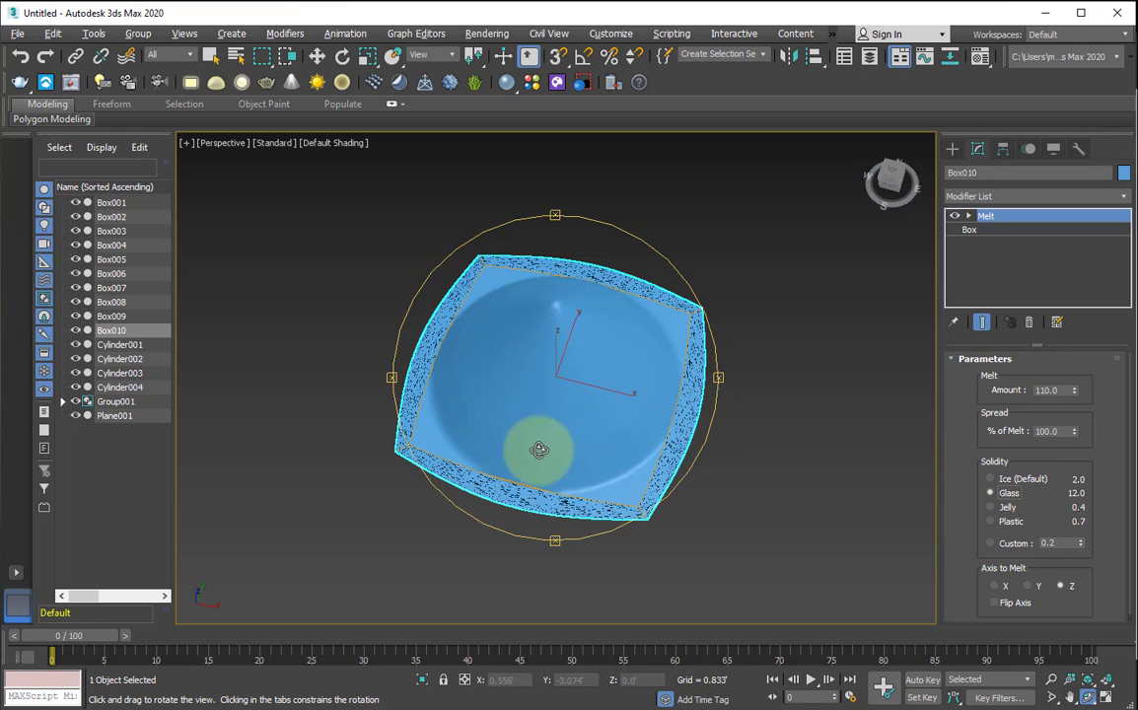
pyautogui.moveTo(530, 444); pyautogui.dragTo(900, 529)
pyautogui.press('w')
pyautogui.click(991, 507)
pyautogui.click(991, 521)
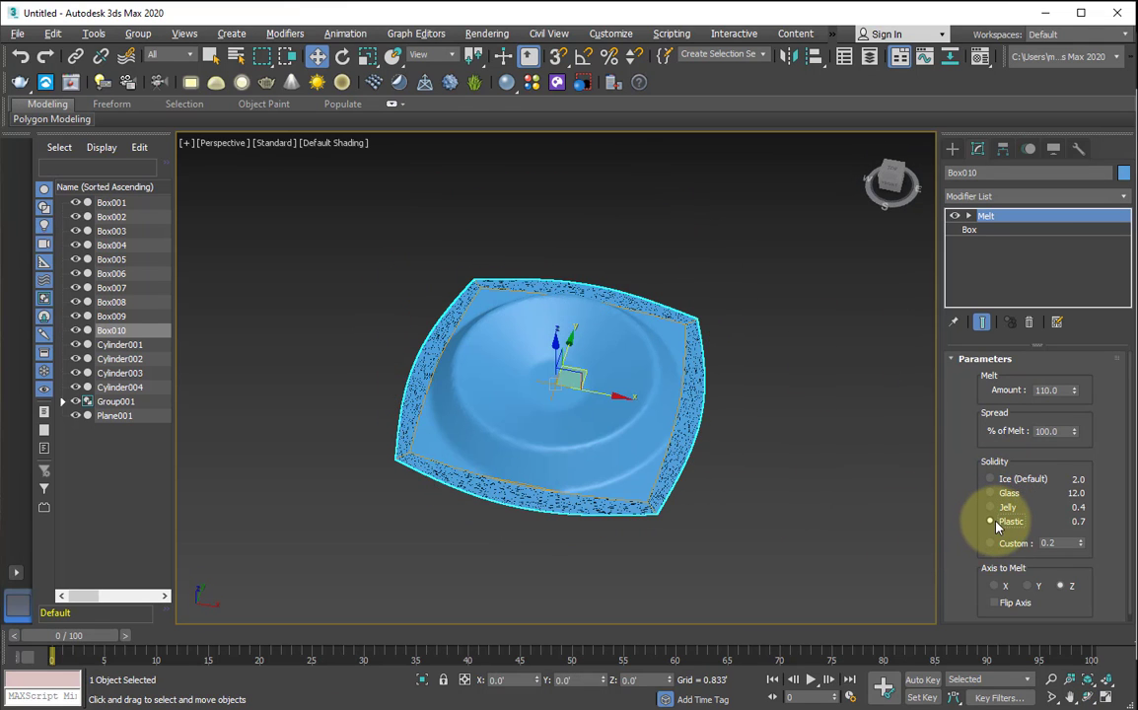
# Raise the melt amount to 120 and delete the melted box
pyautogui.click(1075, 394)
pyautogui.moveTo(1078, 394); pyautogui.dragTo(1077, 383)
pyautogui.click(750, 444)
pyautogui.click(616, 422)
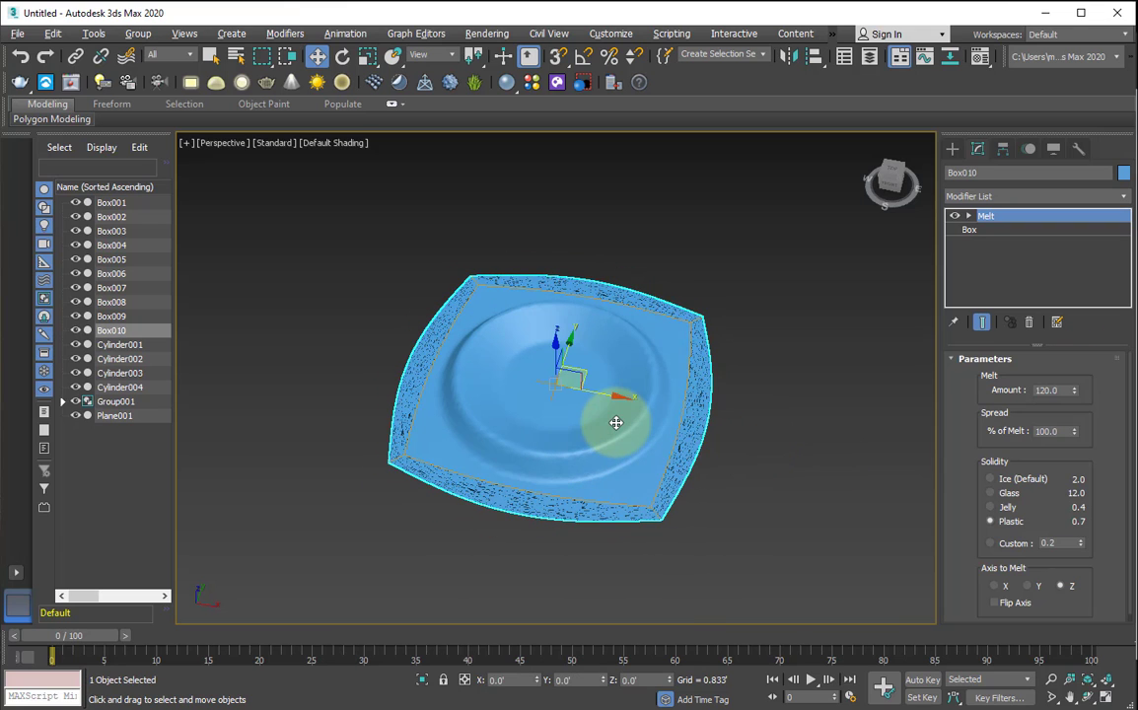
pyautogui.scroll(2, 615, 423)
pyautogui.press('Delete')
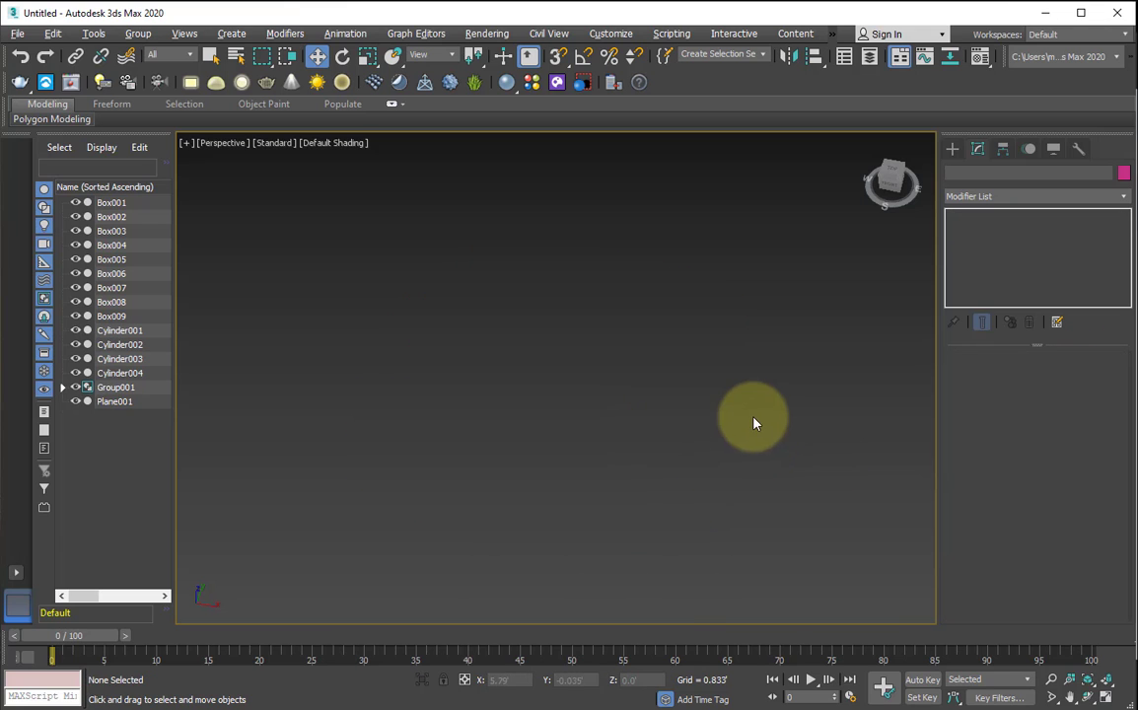
# Create a box near the origin in the Top view, about 4.8' long, 4.64' wide and 0.72' high
pyautogui.press('f')
pyautogui.scroll(-4, 415, 414)
pyautogui.click(953, 148)
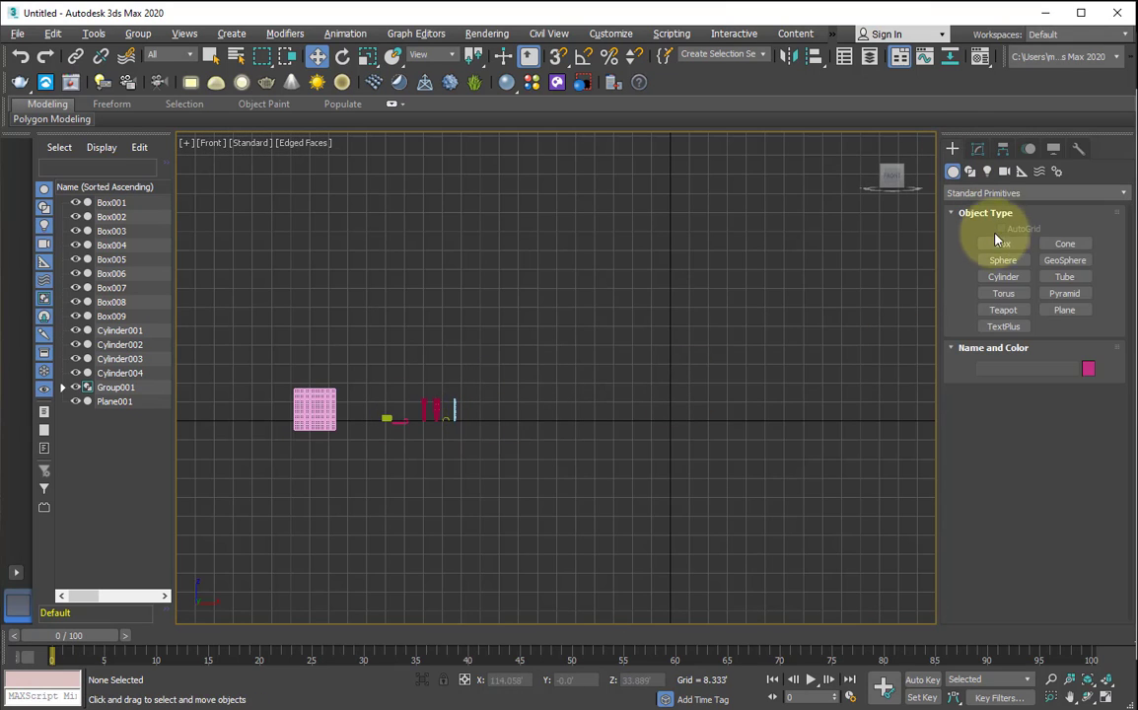
pyautogui.click(1003, 243)
pyautogui.press('t')
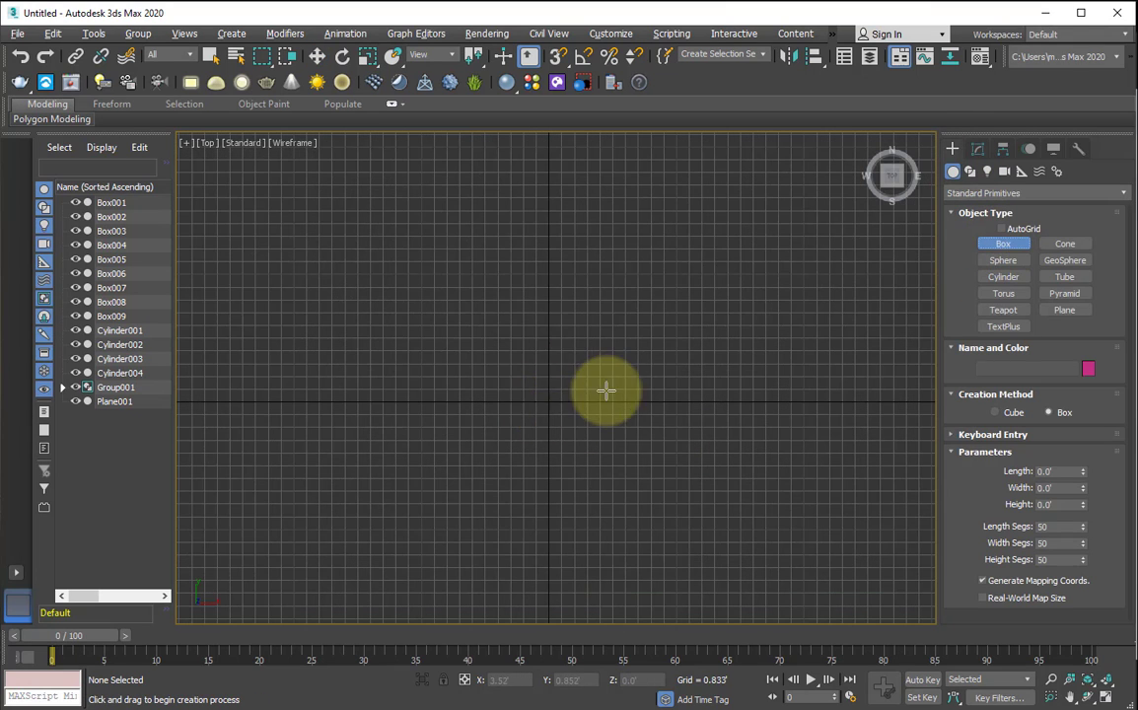
pyautogui.moveTo(509, 361); pyautogui.dragTo(582, 436)
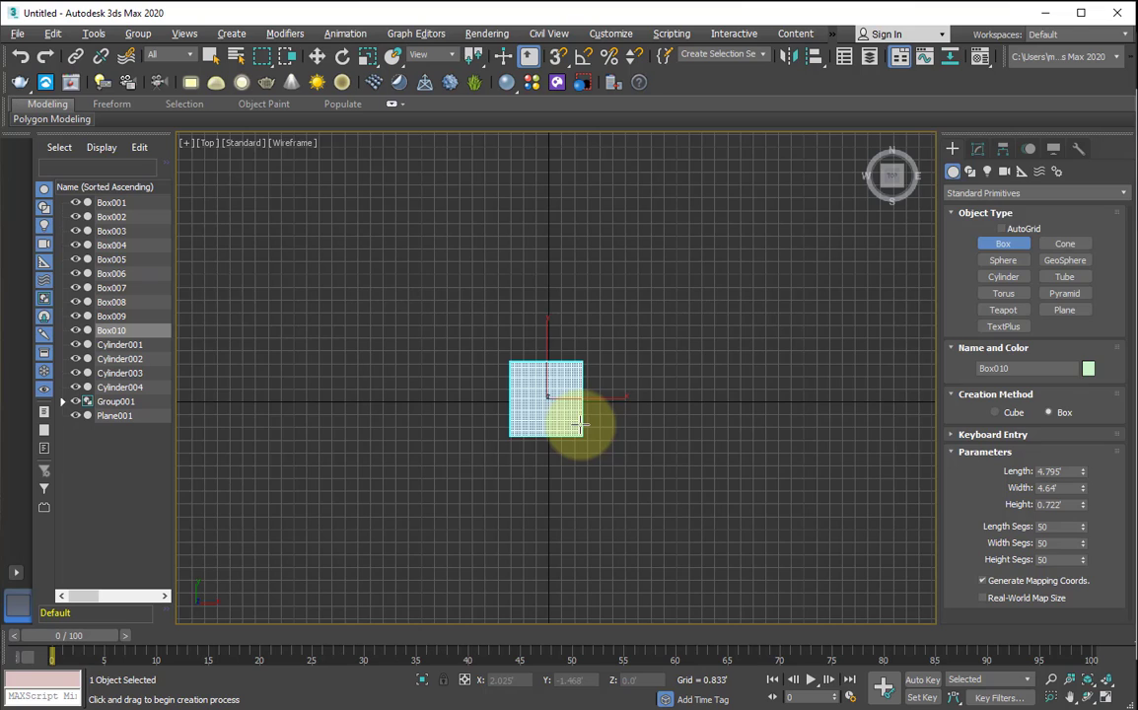
pyautogui.click(582, 425)
pyautogui.press('w')
pyautogui.press('f')
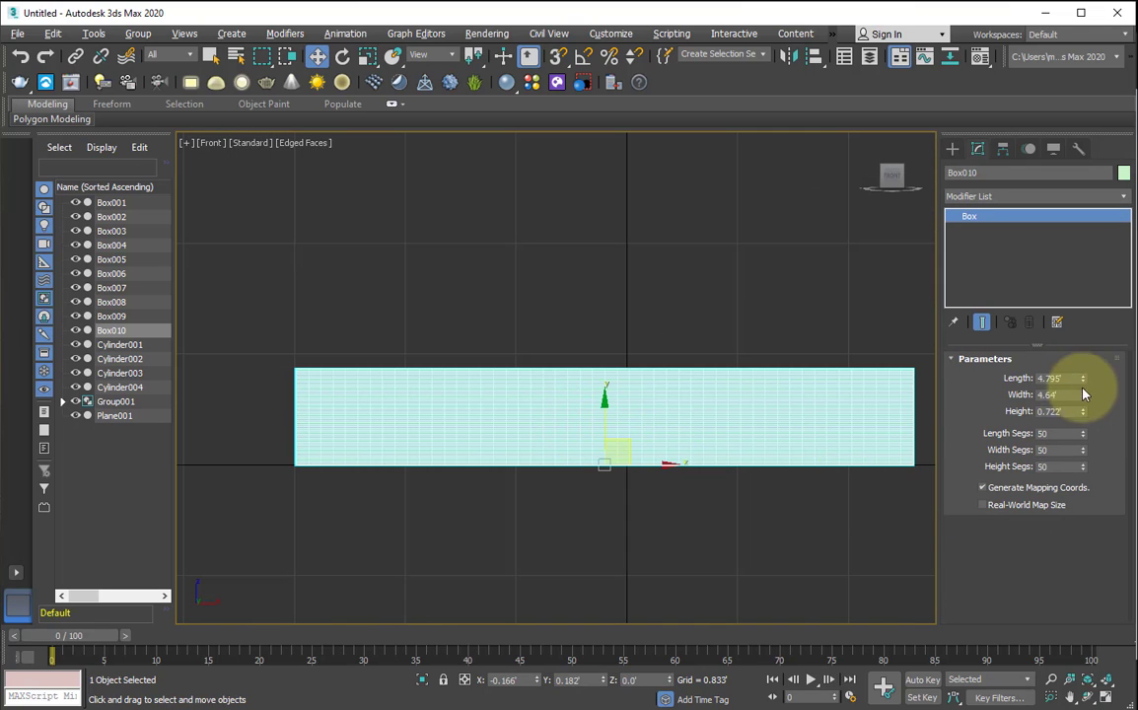
# Set the box's length, width and height to 2' and reduce its length, width and height segments to 1
pyautogui.moveTo(1064, 378); pyautogui.dragTo(948, 381)
pyautogui.write('2')
pyautogui.press('Tab')
pyautogui.write('2')
pyautogui.press('Tab')
pyautogui.write('2')
pyautogui.press('Tab')
pyautogui.moveTo(668, 381); pyautogui.dragTo(643, 406, button='middle')
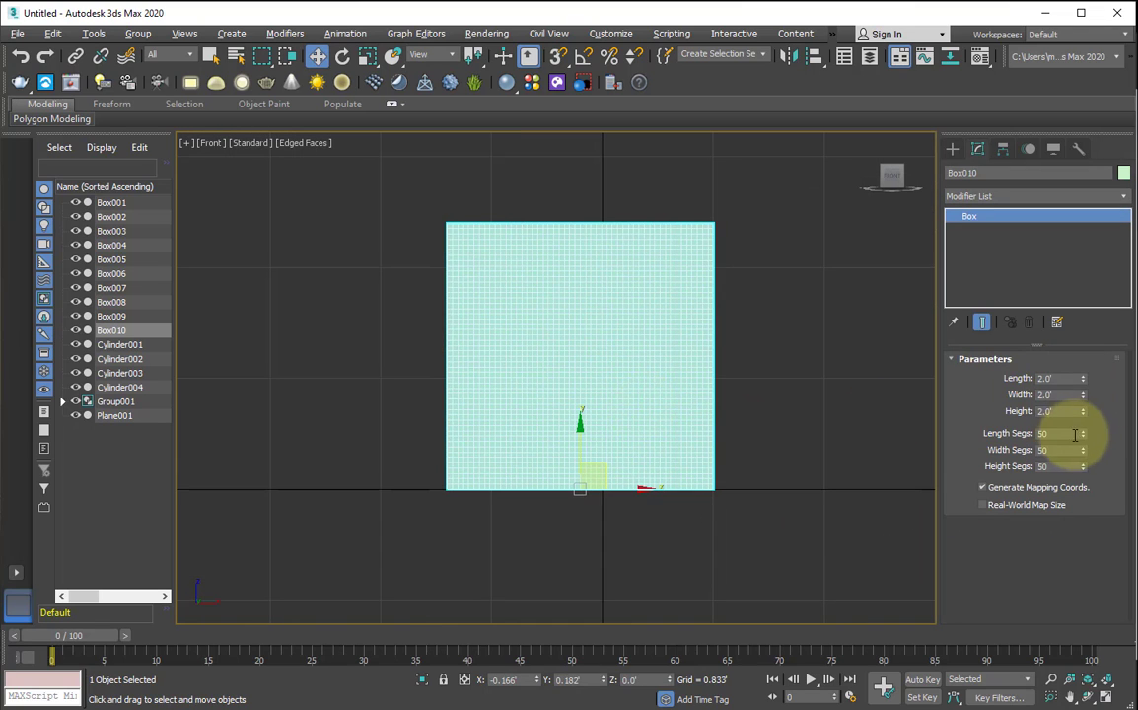
pyautogui.rightClick(1084, 466)
pyautogui.press('t')
pyautogui.scroll(8, 534, 403)
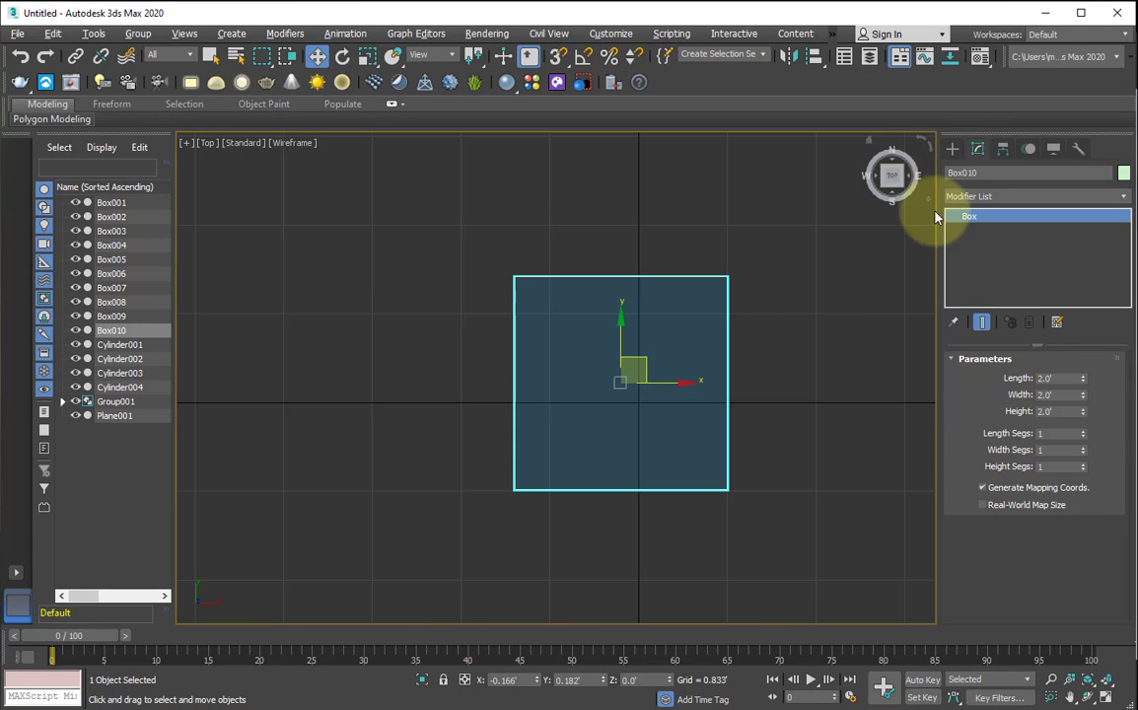
# Center the box on the origin at X 0 and Y 0
pyautogui.click(952, 147)
pyautogui.click(1071, 309)
pyautogui.scroll(-6, 562, 282)
pyautogui.moveTo(554, 297); pyautogui.dragTo(547, 342, button='middle')
pyautogui.rightClick(547, 342)
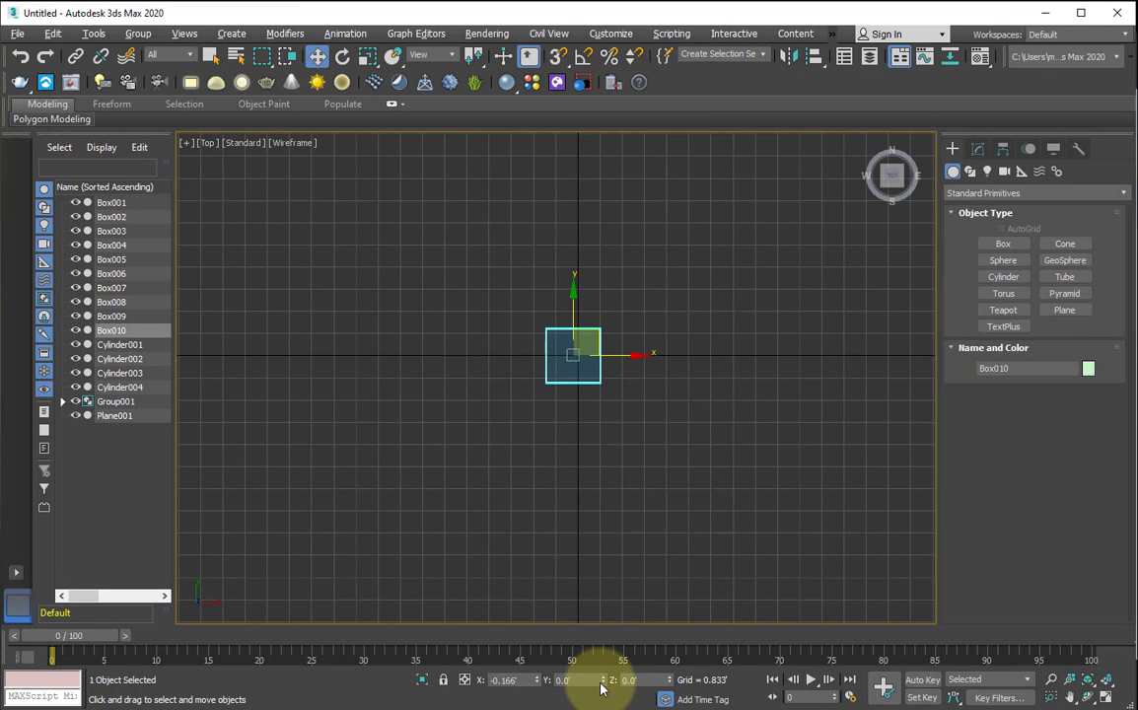
# Draw a plane over the box in the Top view and set its length and width to 8'
pyautogui.click(1070, 310)
pyautogui.moveTo(491, 264); pyautogui.dragTo(694, 466)
pyautogui.click(977, 148)
pyautogui.write('8')
pyautogui.press('Tab')
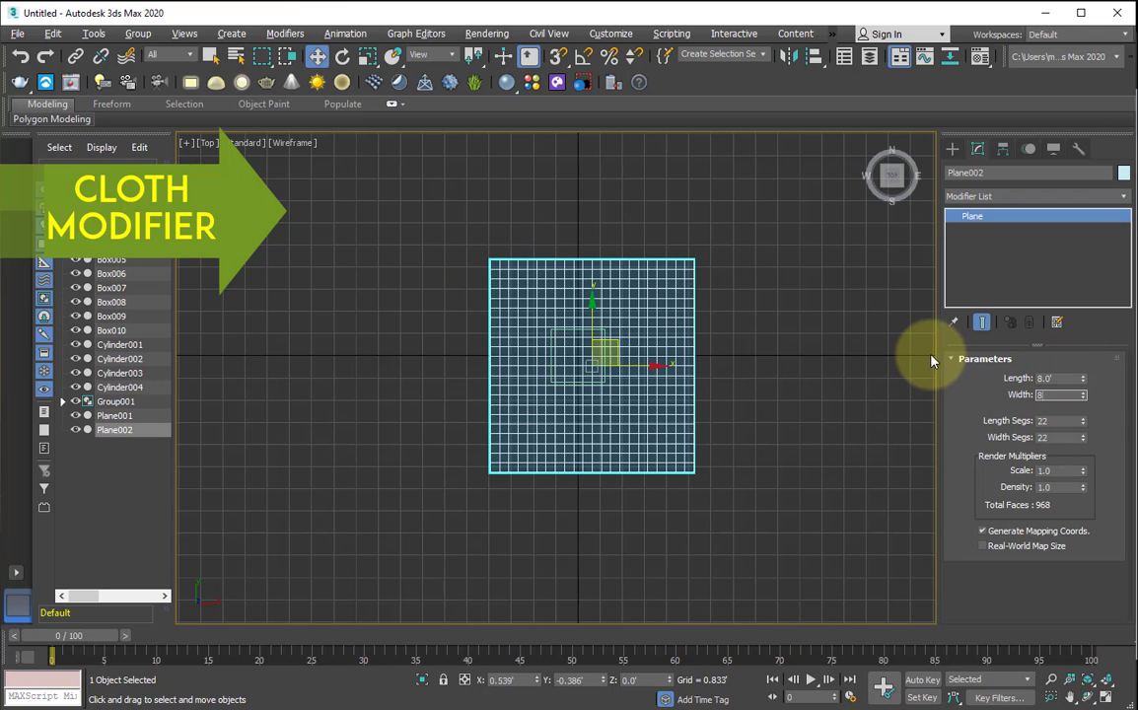
pyautogui.write('8')
pyautogui.press('Return')
# Center the plane at X 0 and Y 0 and raise it above the box to a height of about 5.03'
pyautogui.rightClick(602, 681)
pyautogui.rightClick(537, 681)
pyautogui.press('f')
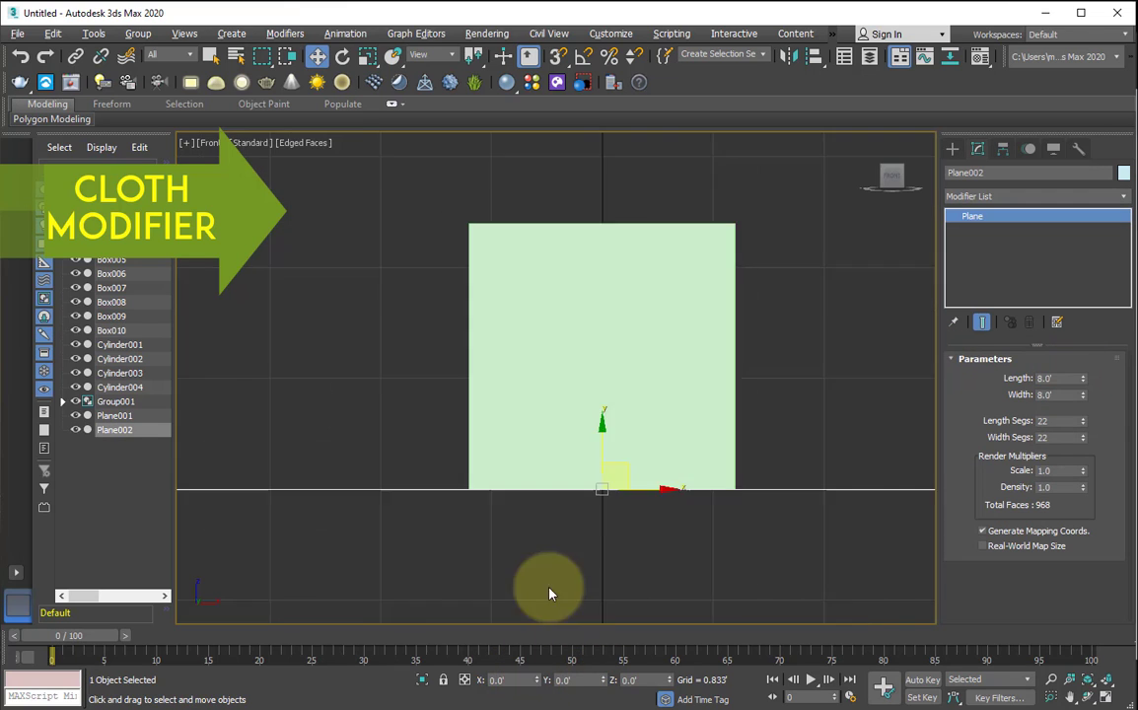
pyautogui.scroll(-5, 572, 456)
pyautogui.moveTo(577, 441); pyautogui.dragTo(589, 518, button='middle')
pyautogui.moveTo(580, 409); pyautogui.dragTo(578, 237)
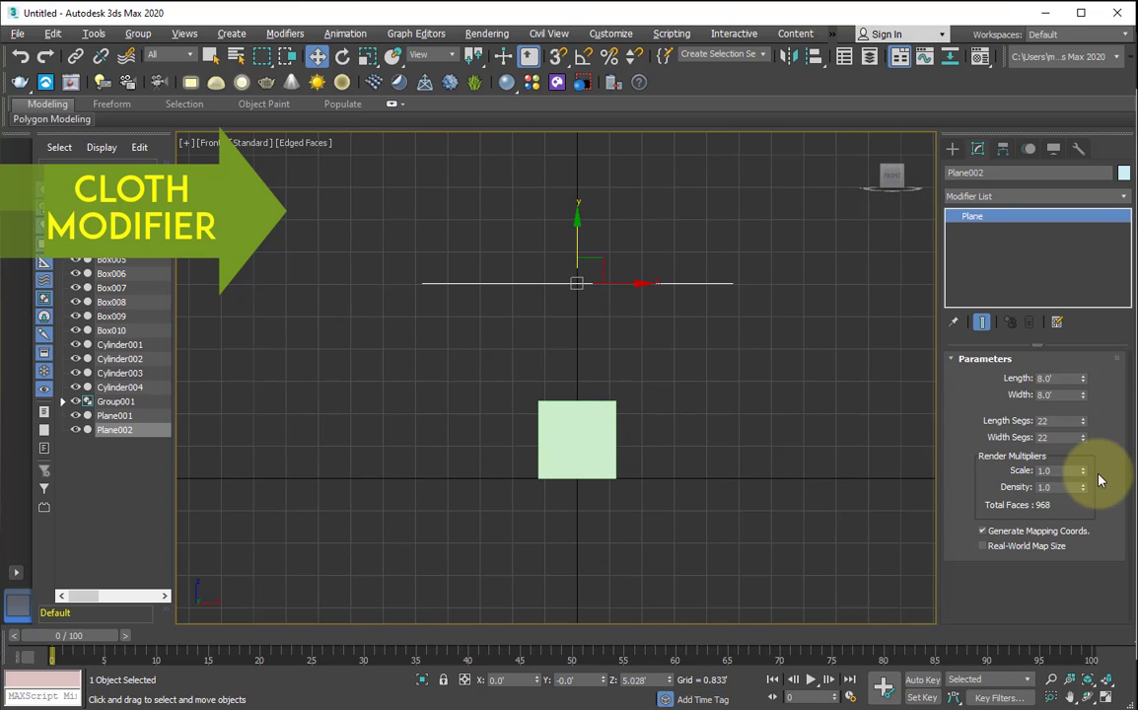
# Show edged faces in the Perspective view and set the plane's length and width segments to 50
pyautogui.press('p')
pyautogui.press('F4')
pyautogui.press('z')
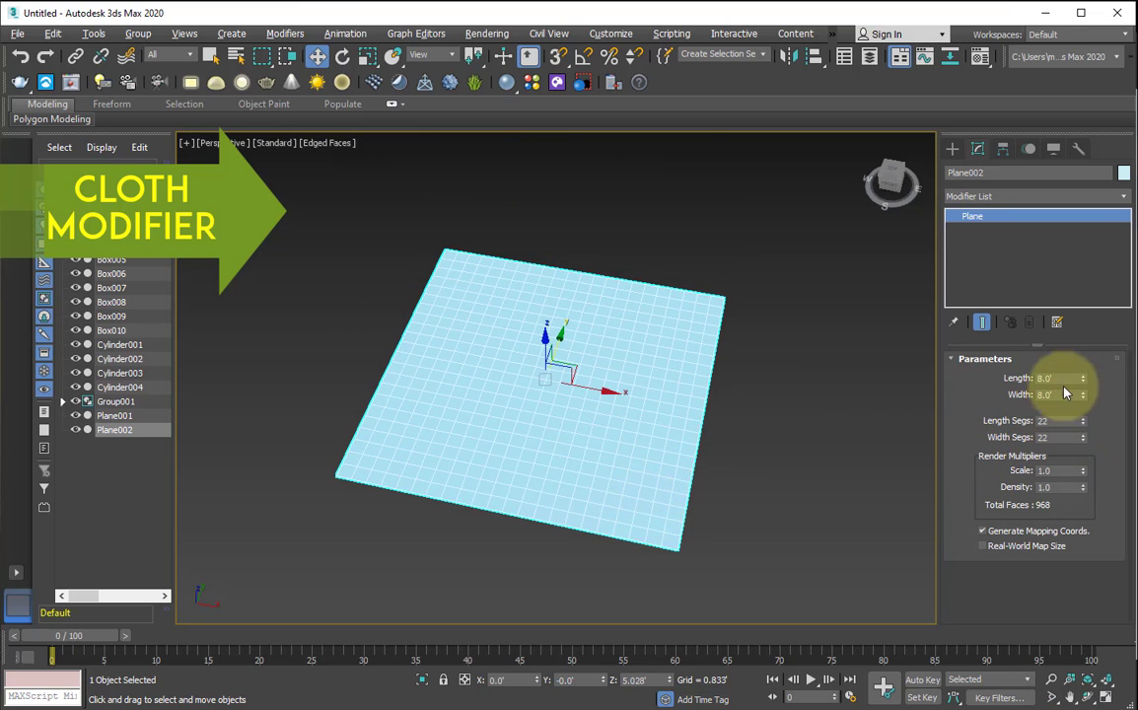
pyautogui.moveTo(1061, 421); pyautogui.dragTo(1003, 424)
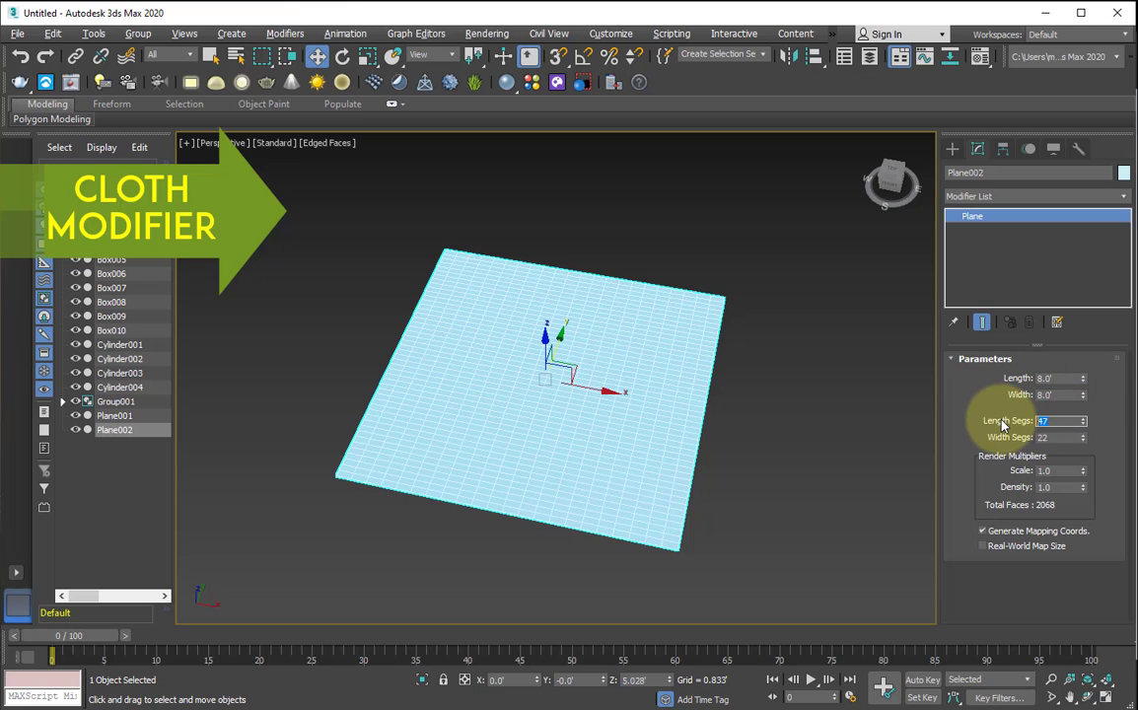
pyautogui.write('50')
pyautogui.press('Tab')
pyautogui.write('0')
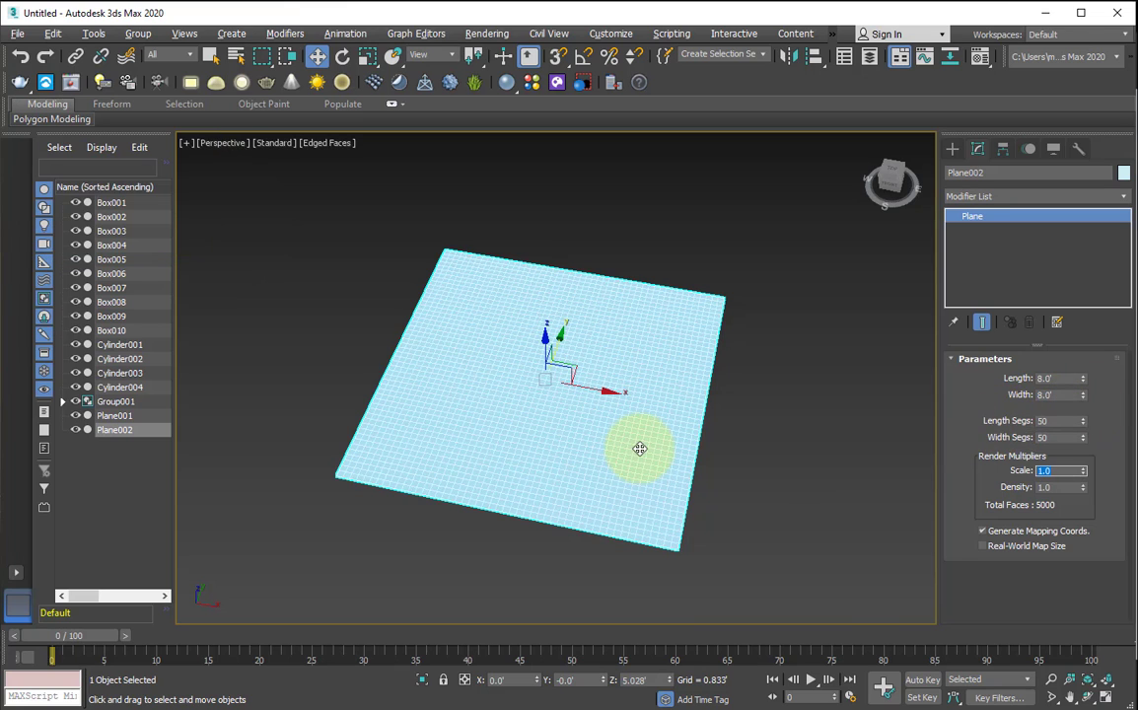
# Select the plane and the box together and apply the Cloth modifier to both
pyautogui.keyDown('alt'); pyautogui.moveTo(640, 449); pyautogui.dragTo(513, 343, button='middle'); pyautogui.keyUp('alt')
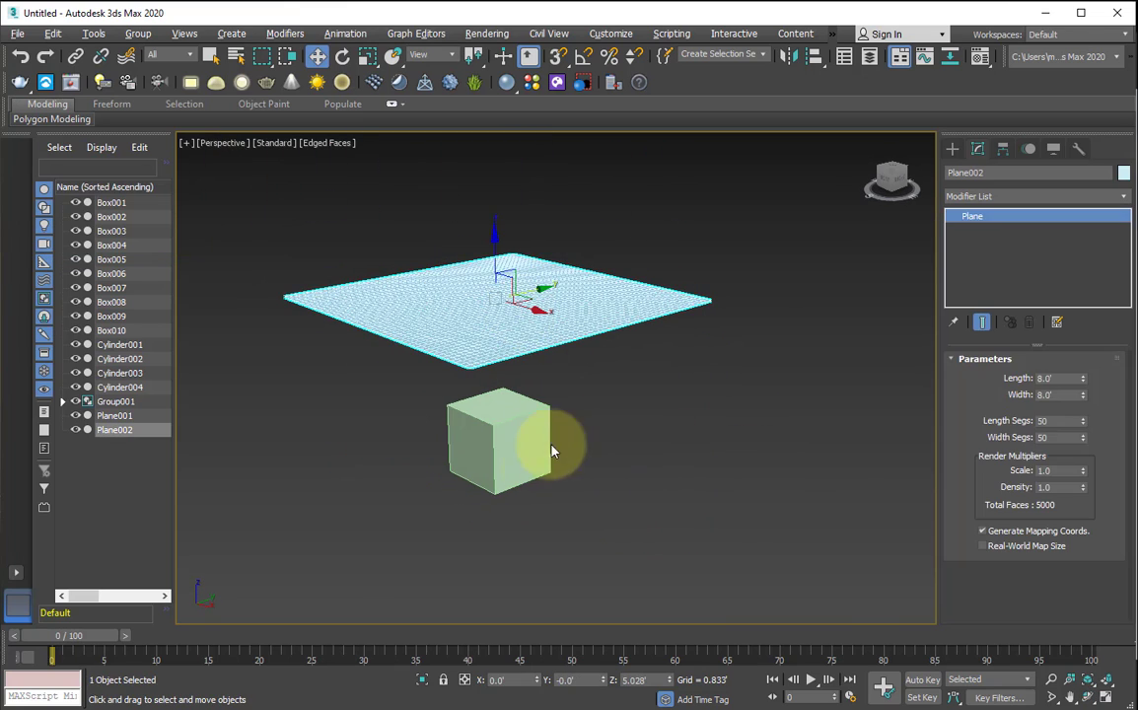
pyautogui.keyDown('ctrl'); pyautogui.click(517, 456); pyautogui.keyUp('ctrl')
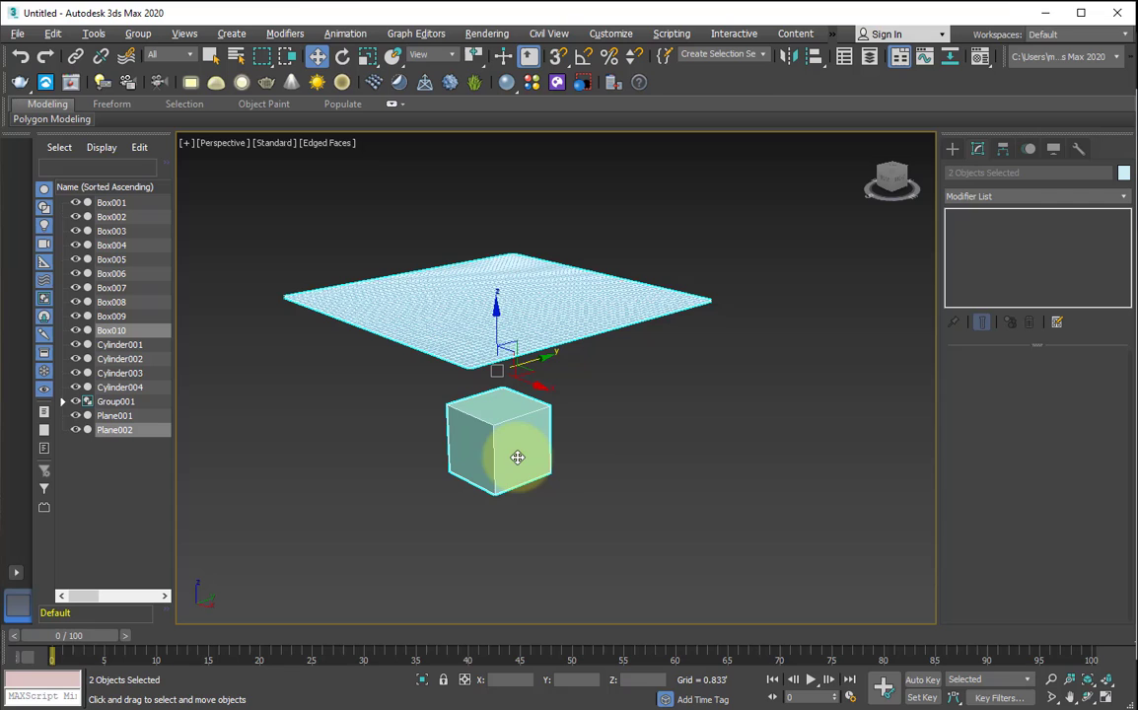
pyautogui.click(998, 203)
pyautogui.press('c')
pyautogui.press('c')
pyautogui.click(974, 306)
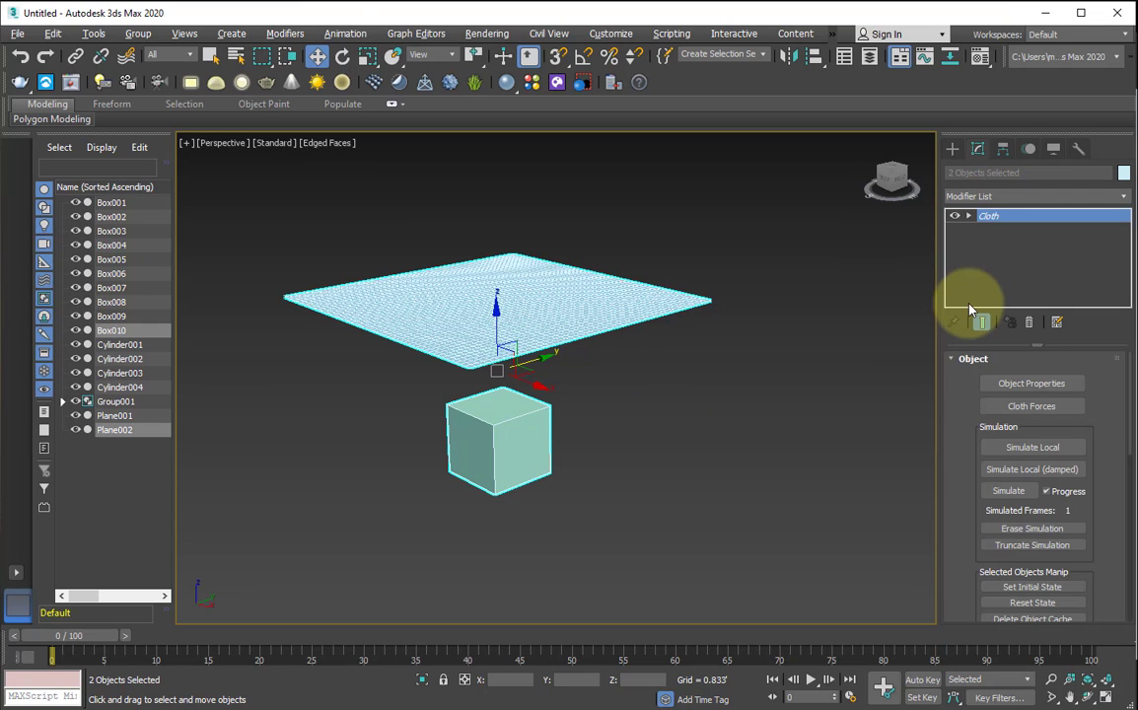
# In the cloth object properties, make the box a collision object and the plane a cloth with the Silk preset
pyautogui.click(1006, 384)
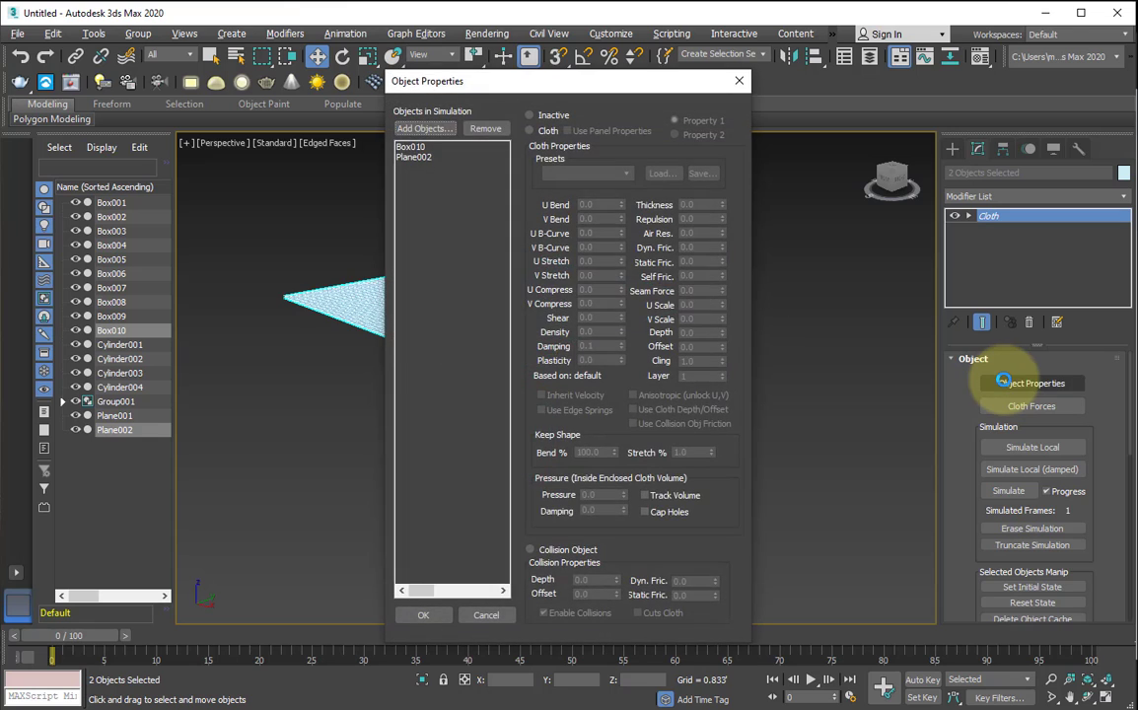
pyautogui.moveTo(480, 83); pyautogui.dragTo(737, 88)
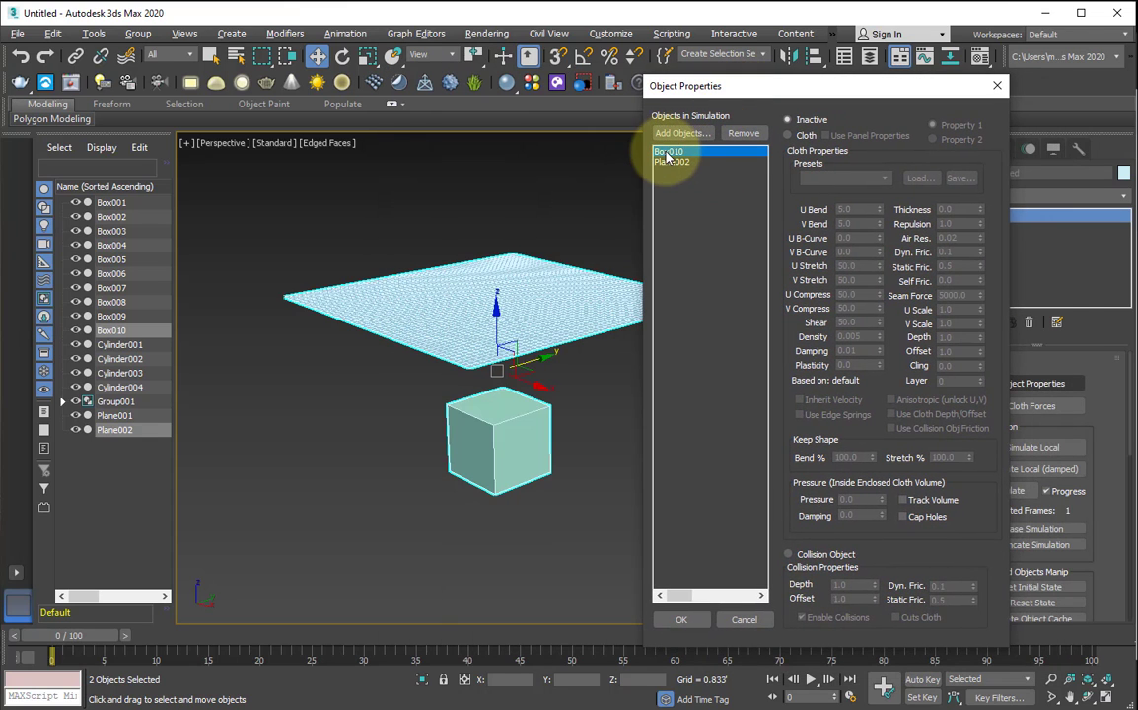
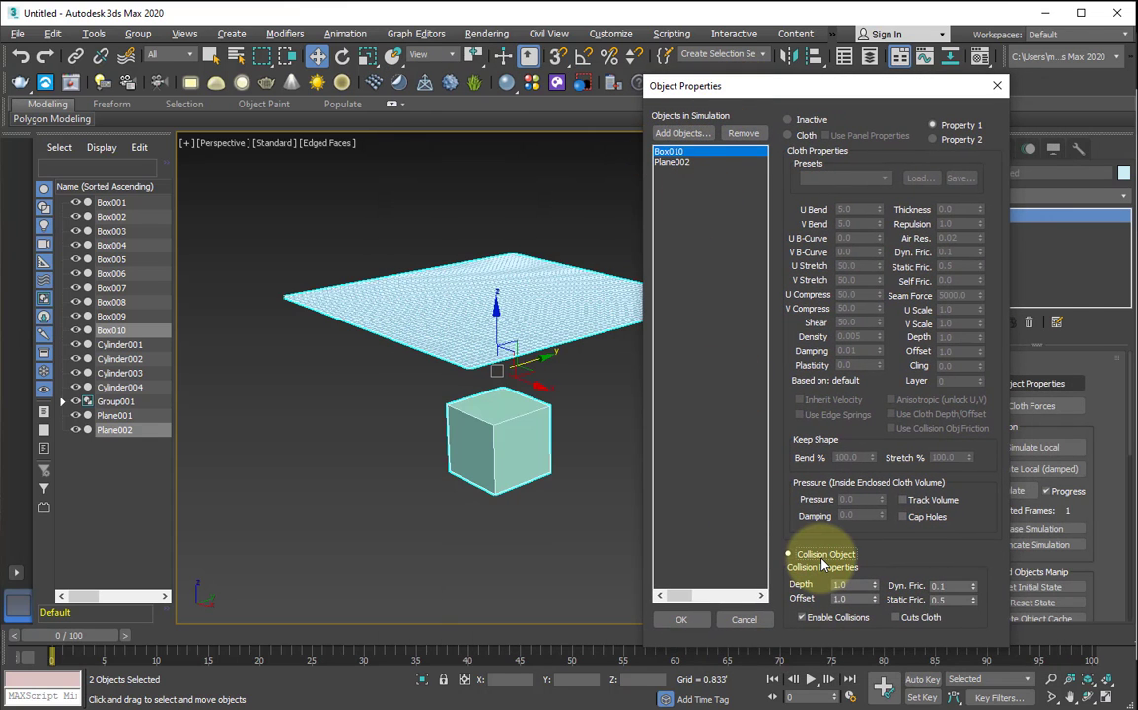
pyautogui.click(807, 137)
pyautogui.click(844, 178)
pyautogui.click(822, 302)
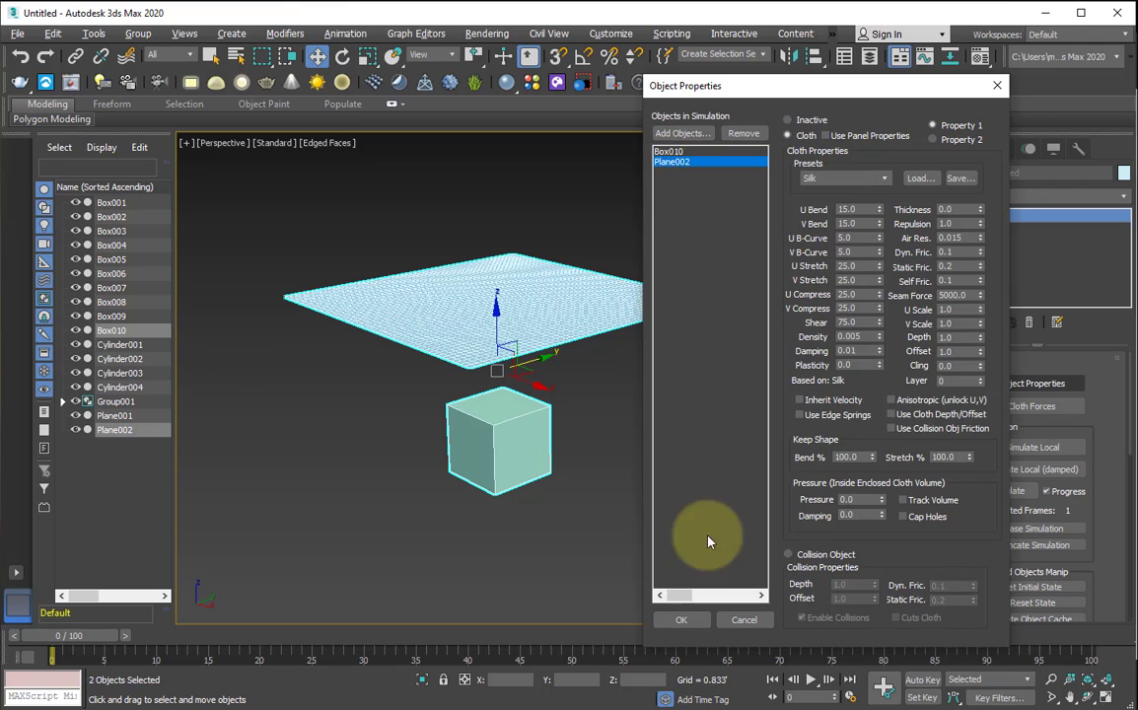
pyautogui.click(681, 620)
# Simulate the cloth plane falling over the box, stop the run partway and inspect the drape
pyautogui.click(604, 345)
pyautogui.click(595, 317)
pyautogui.scroll(-1, 955, 452)
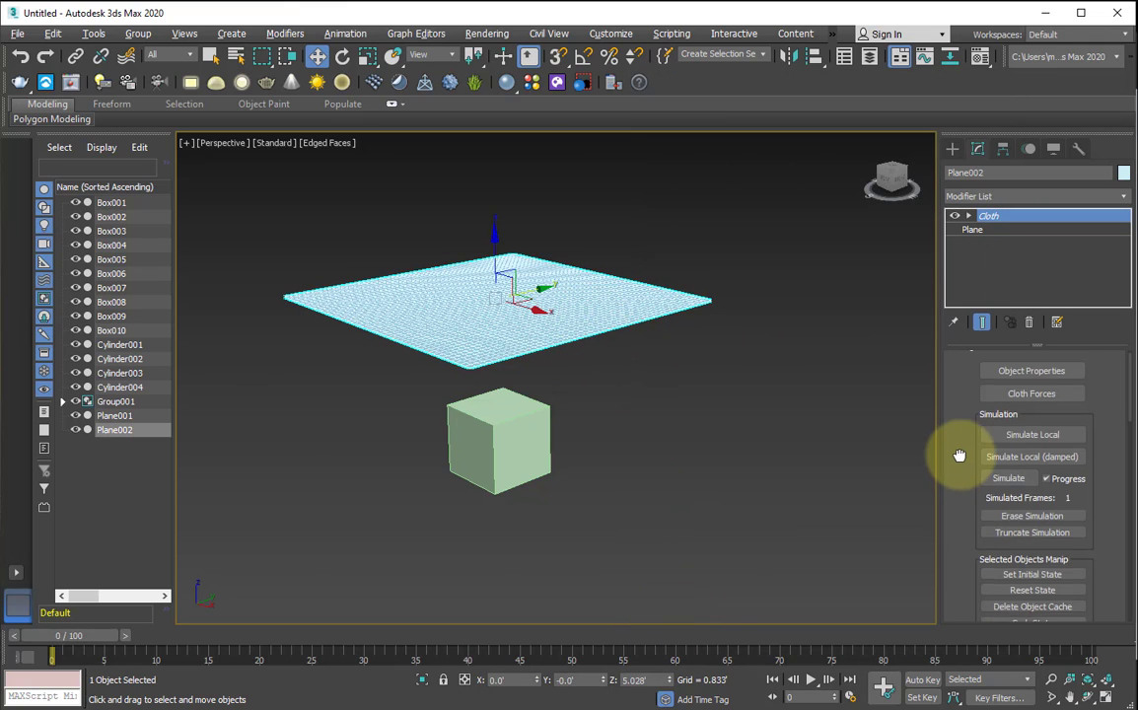
pyautogui.click(1000, 470)
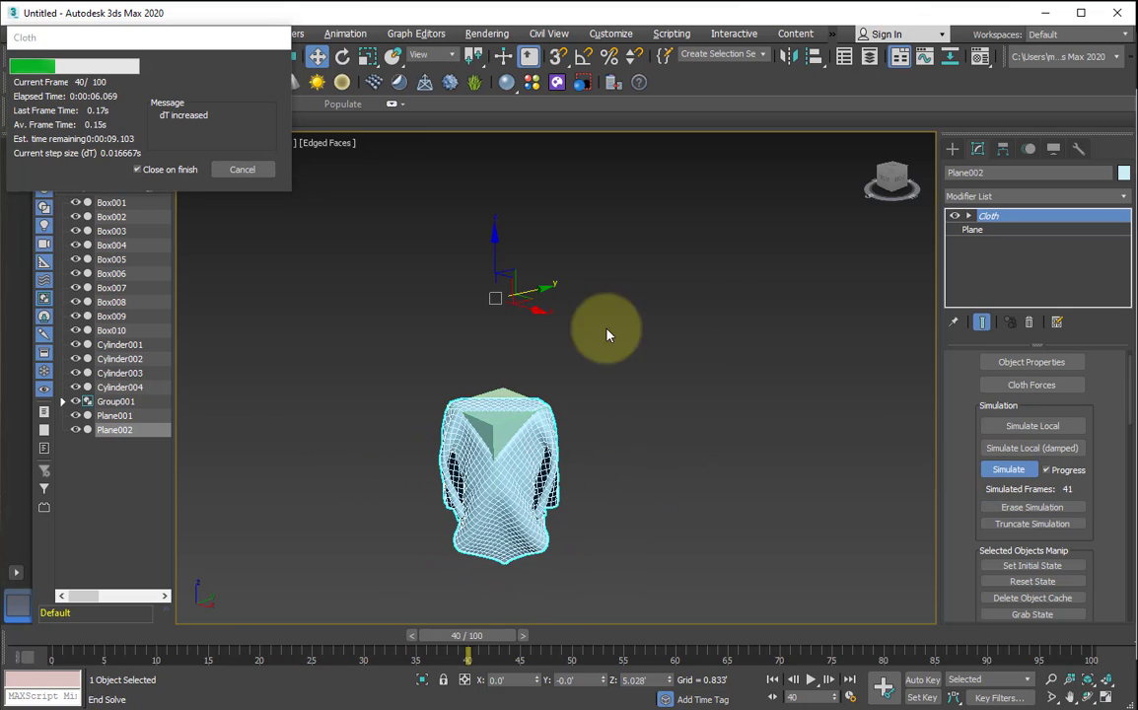
pyautogui.press('Escape')
pyautogui.moveTo(478, 502); pyautogui.dragTo(539, 405, button='middle')
pyautogui.hotkey('ctrl', 'r')
pyautogui.moveTo(539, 404); pyautogui.dragTo(565, 432)
# Undo the cloth simulation and the Cloth modifier on the plane and box
pyautogui.hotkey('ctrl', 'z')
pyautogui.hotkey('ctrl', 'z')
pyautogui.hotkey('ctrl', 'z')
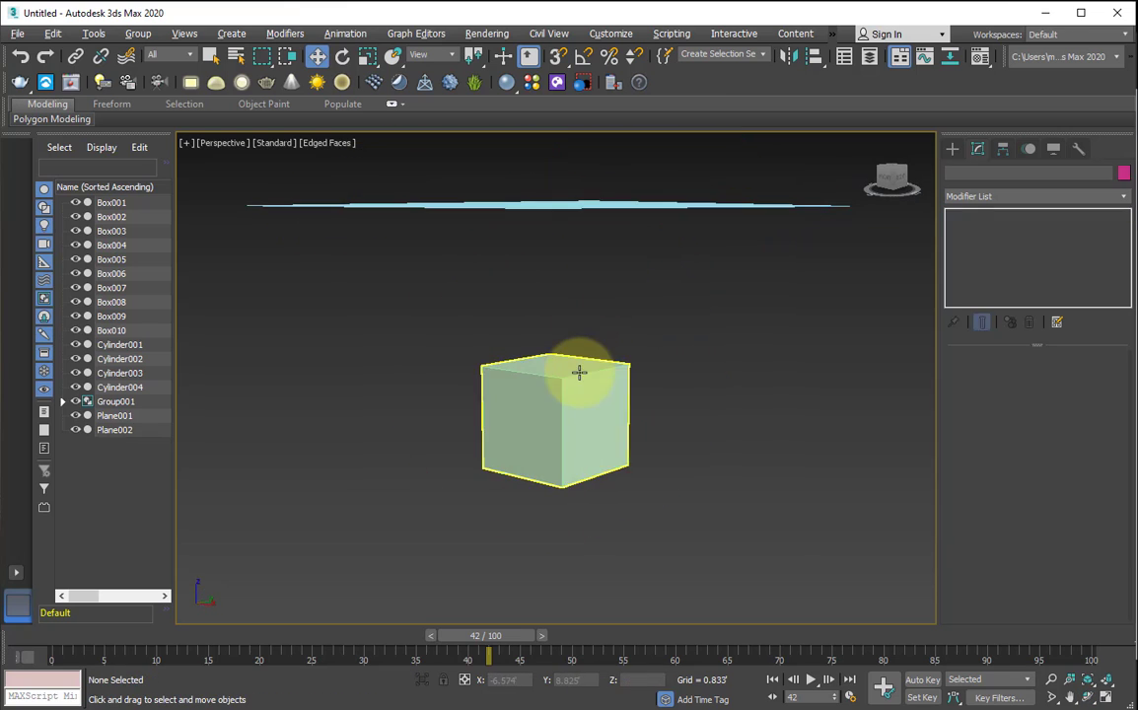
# Select the box and the plane again, apply the Cloth modifier to both and open the cloth object properties
pyautogui.click(578, 373)
pyautogui.press('w')
pyautogui.keyDown('ctrl'); pyautogui.click(671, 261); pyautogui.keyUp('ctrl')
pyautogui.click(953, 196)
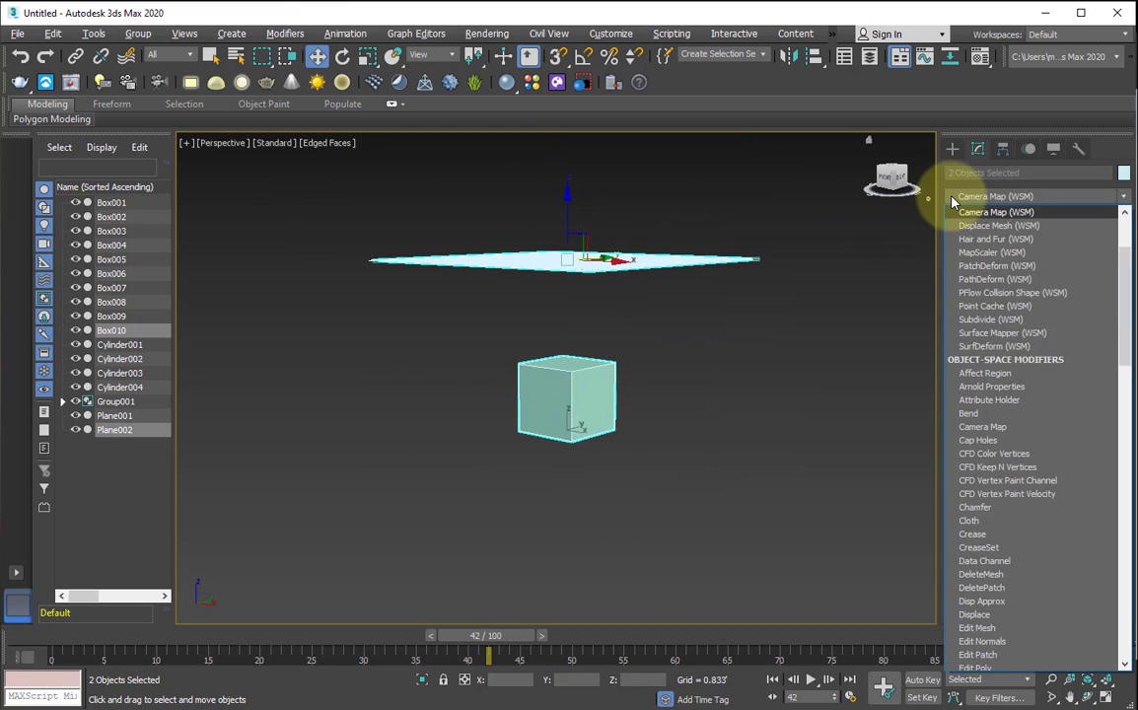
pyautogui.scroll(-5, 956, 296)
pyautogui.click(966, 293)
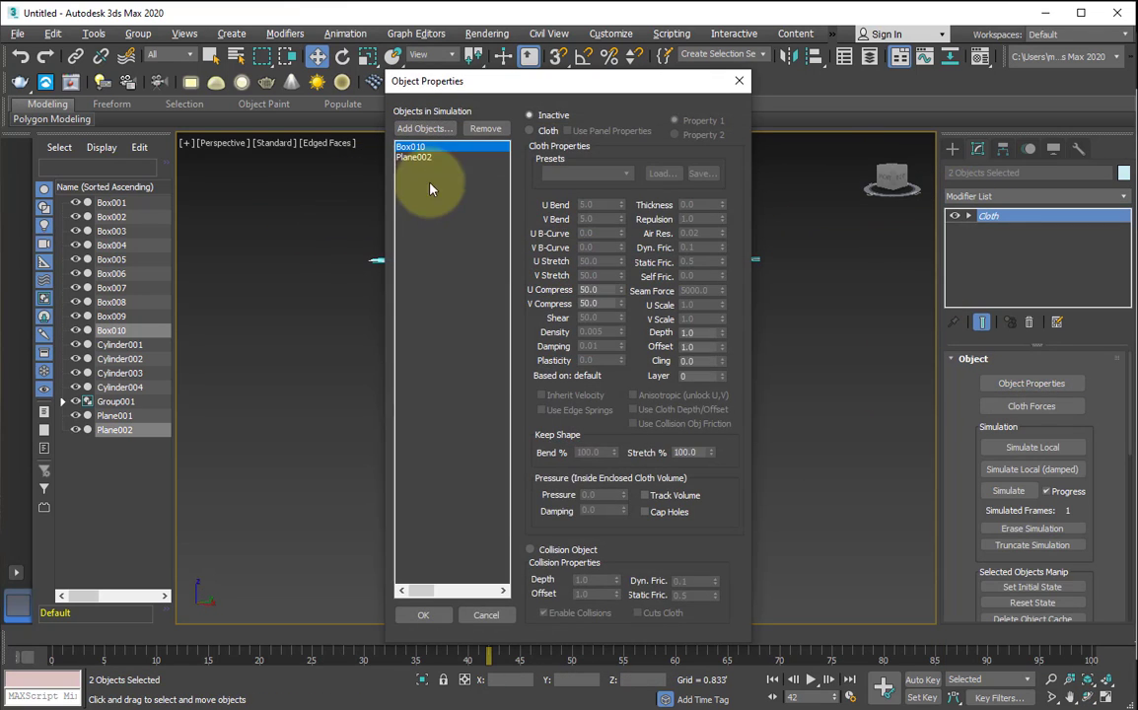
# Make the plane a Silk cloth and the box a collision object with depth 2.8 and offset 2.0
pyautogui.click(552, 131)
pyautogui.click(564, 174)
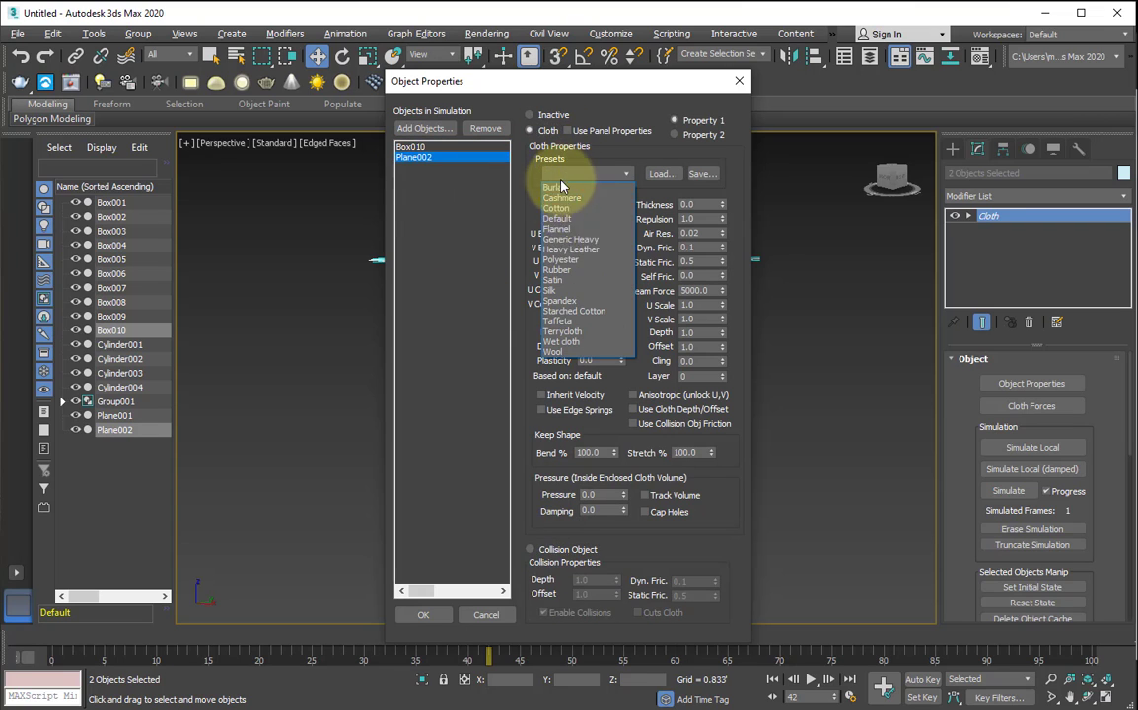
pyautogui.click(555, 292)
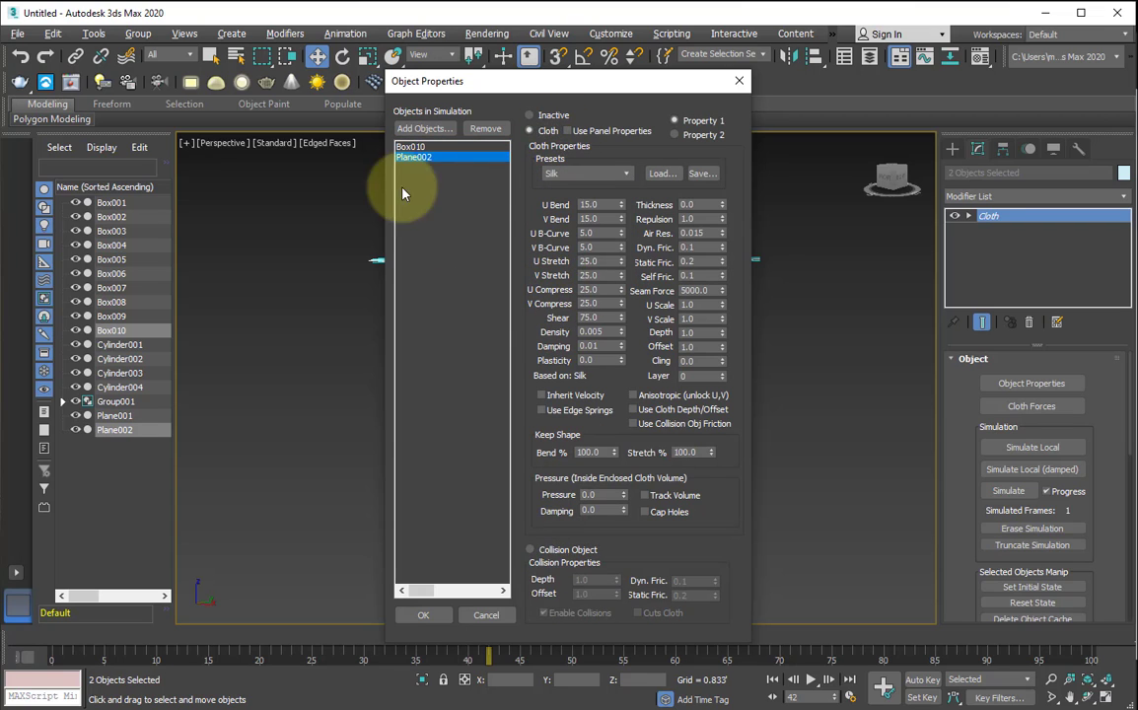
pyautogui.click(410, 146)
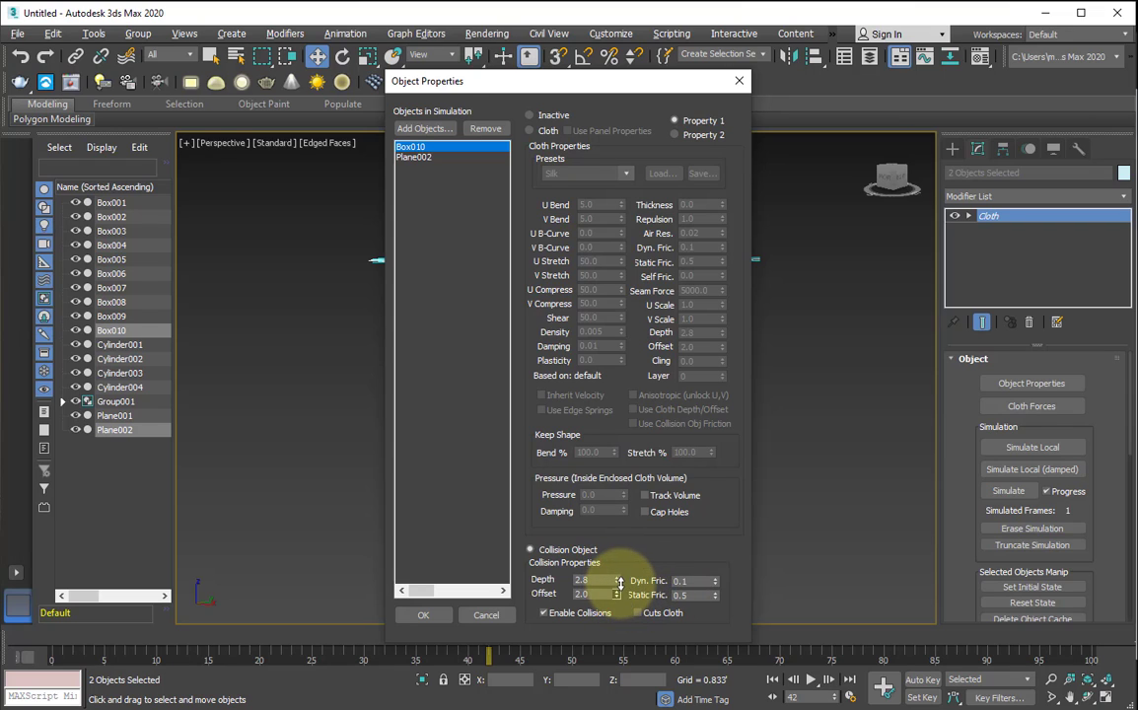
pyautogui.click(414, 157)
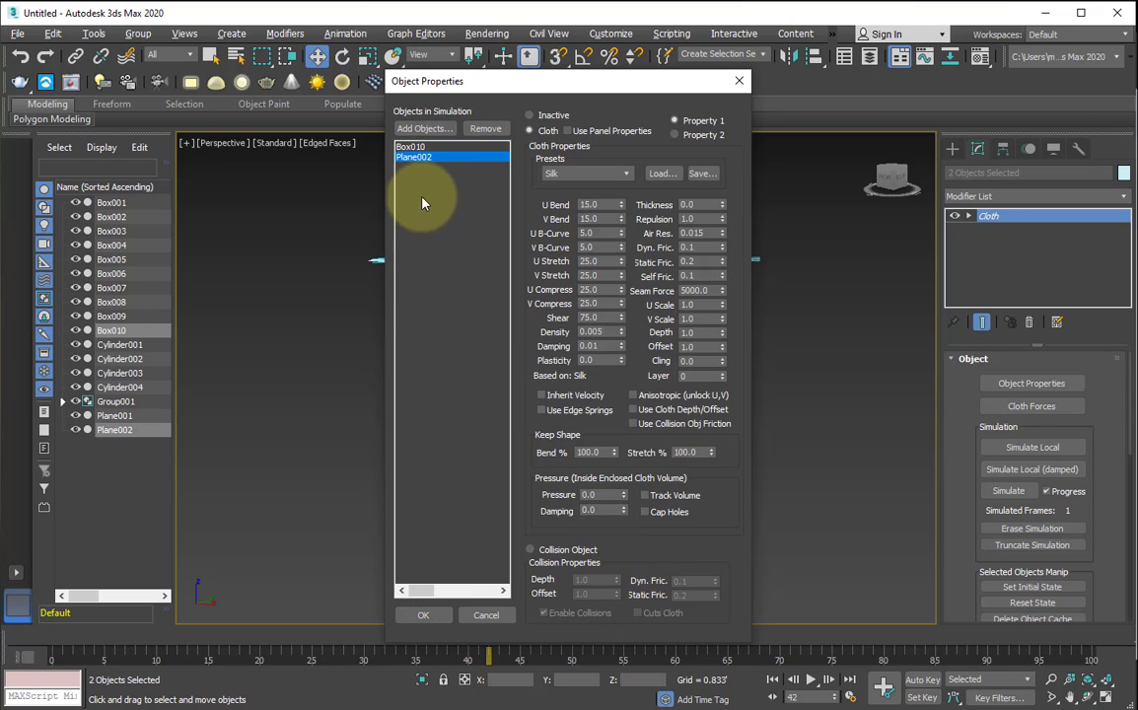
pyautogui.click(430, 612)
# Accept the cloth properties, select the plane over the box and simulate its fall, stopping at about frame 35
pyautogui.click(447, 499)
pyautogui.click(531, 256)
pyautogui.scroll(2, 543, 299)
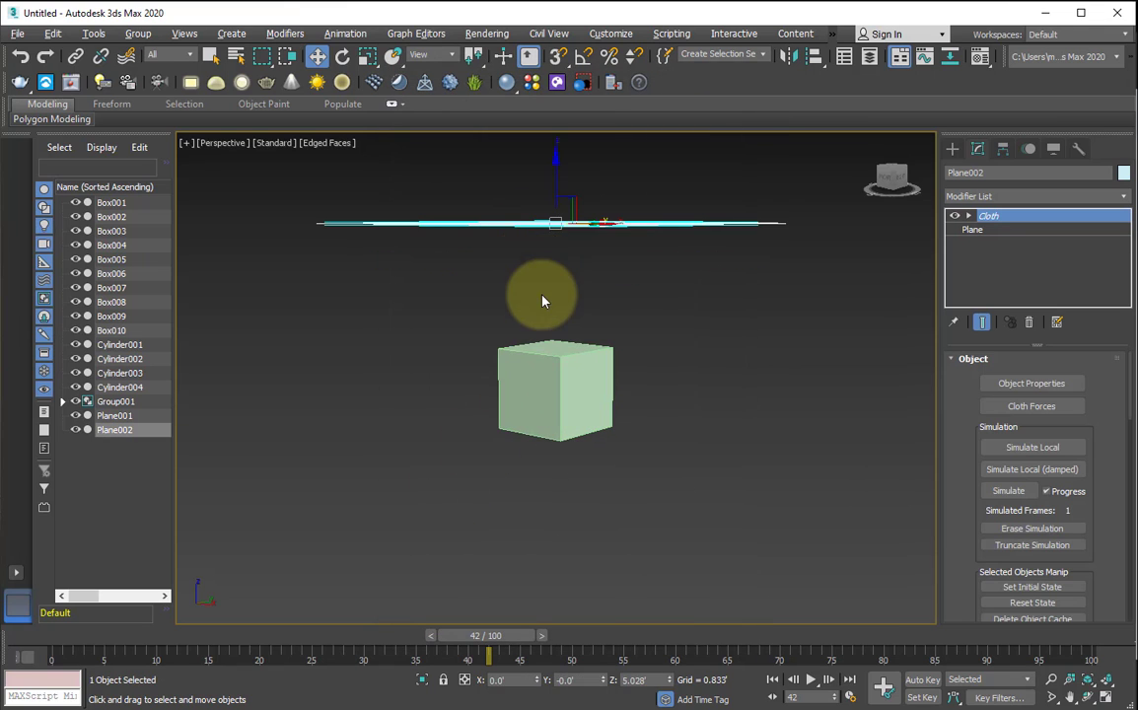
pyautogui.keyDown('alt'); pyautogui.moveTo(543, 300); pyautogui.dragTo(517, 329, button='middle'); pyautogui.keyUp('alt')
pyautogui.click(1012, 450)
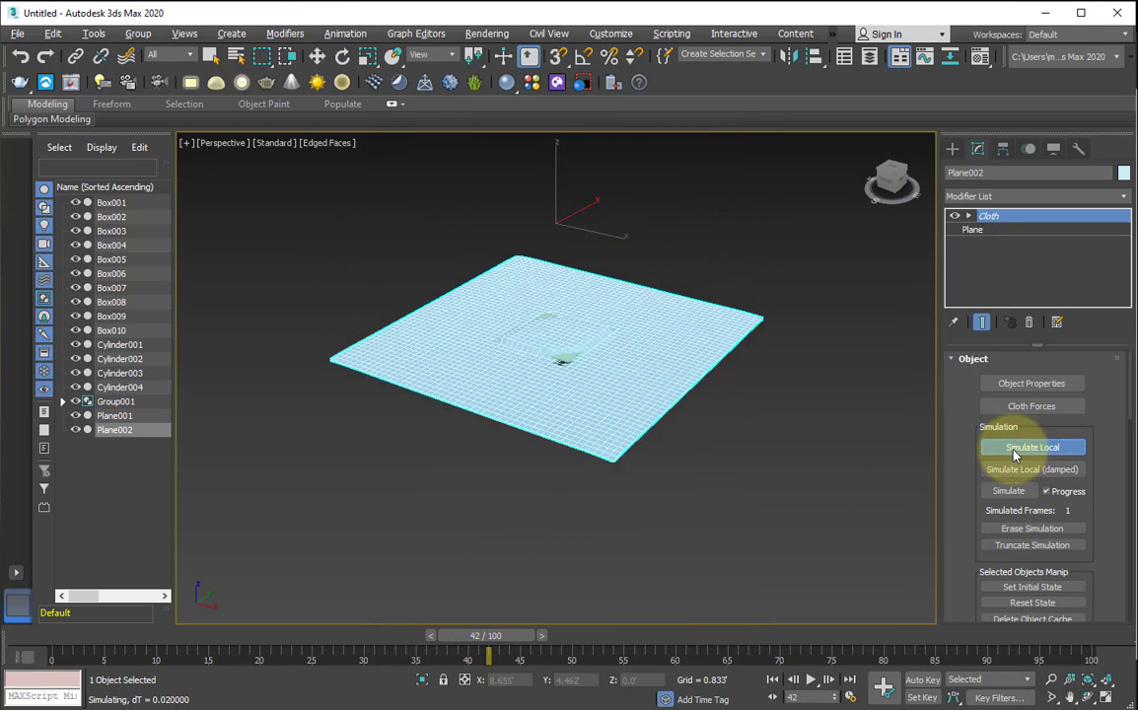
pyautogui.click(1008, 490)
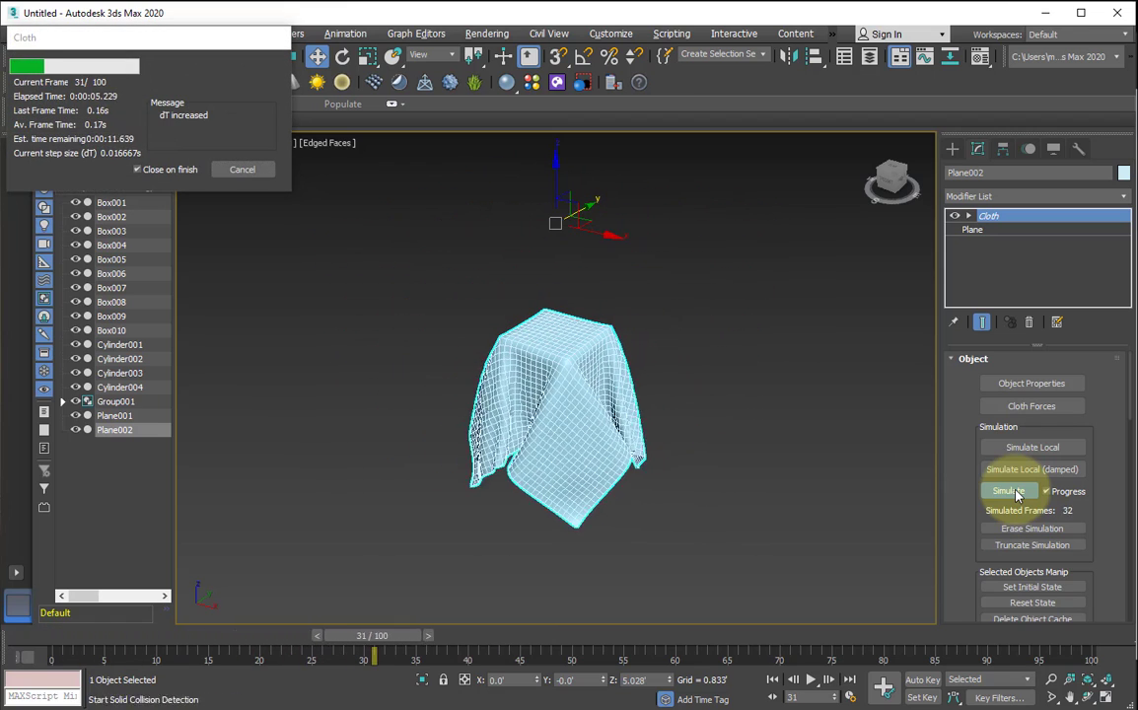
pyautogui.press('Escape')
# Hide the edged faces and examine the folds of the silk cloth draped over the box from several sides
pyautogui.click(703, 361)
pyautogui.press('F4')
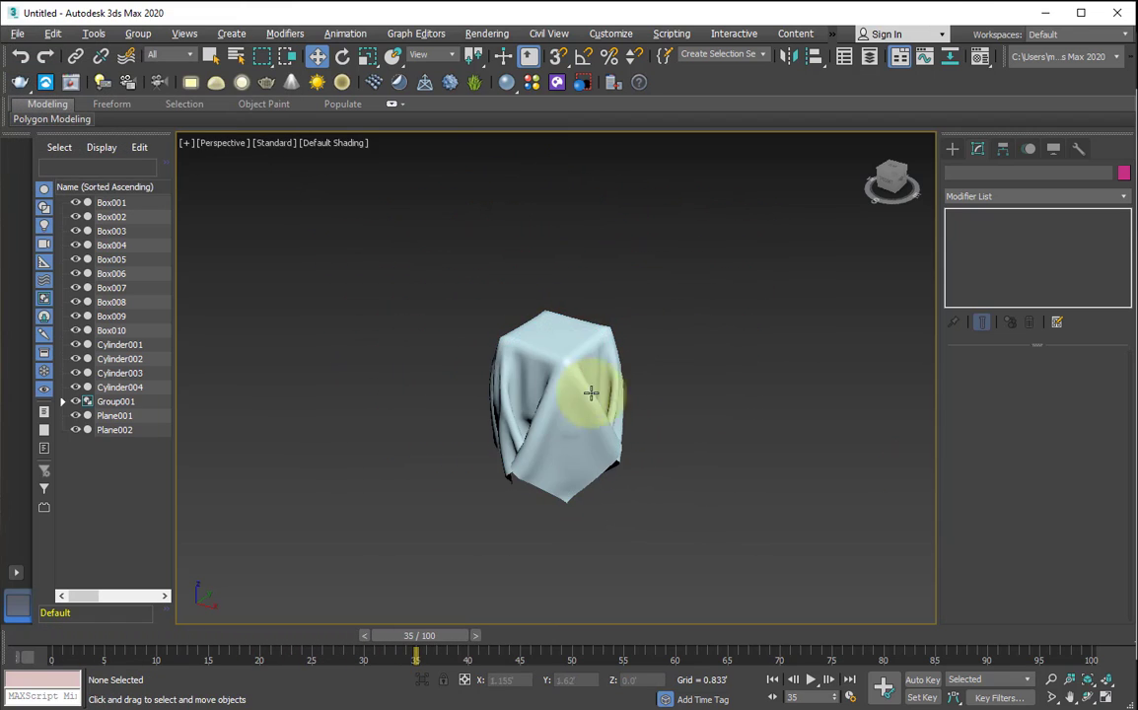
pyautogui.click(594, 393)
pyautogui.keyDown('alt'); pyautogui.moveTo(605, 395); pyautogui.dragTo(763, 398, button='middle'); pyautogui.keyUp('alt')
pyautogui.click(762, 399)
pyautogui.scroll(5, 553, 394)
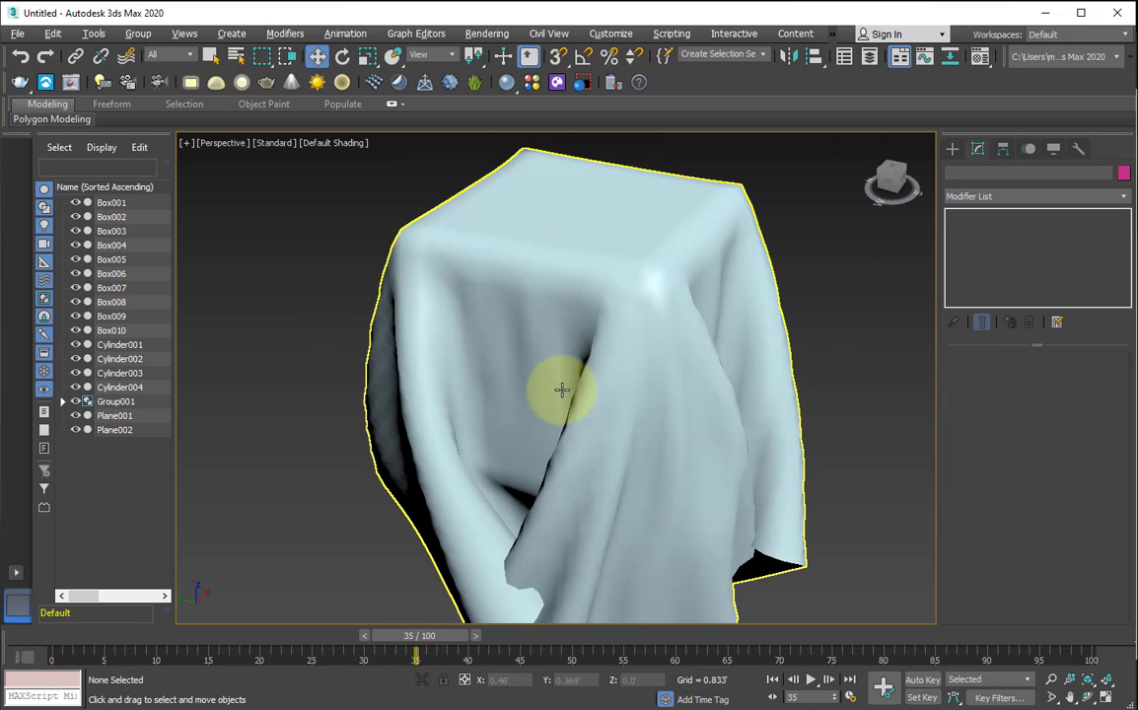
pyautogui.scroll(-2, 562, 392)
pyautogui.keyDown('alt'); pyautogui.moveTo(609, 402); pyautogui.dragTo(733, 423, button='middle'); pyautogui.keyUp('alt')
pyautogui.click(733, 422)
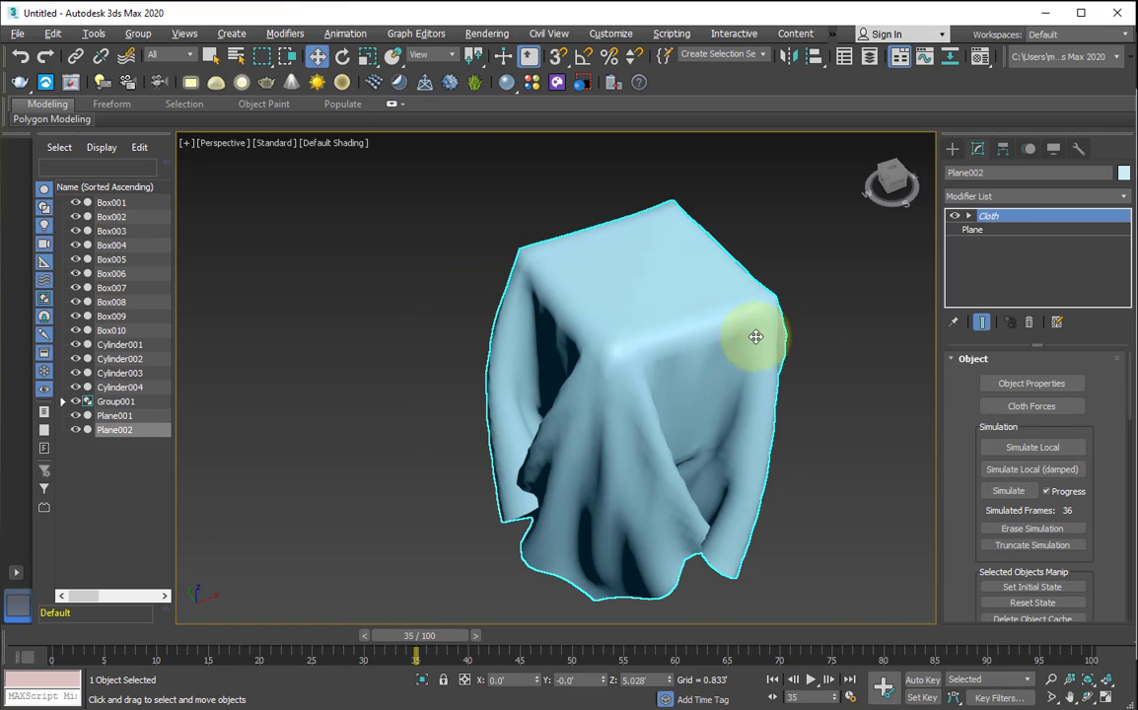
pyautogui.click(794, 384)
pyautogui.click(719, 349)
pyautogui.scroll(-2, 680, 337)
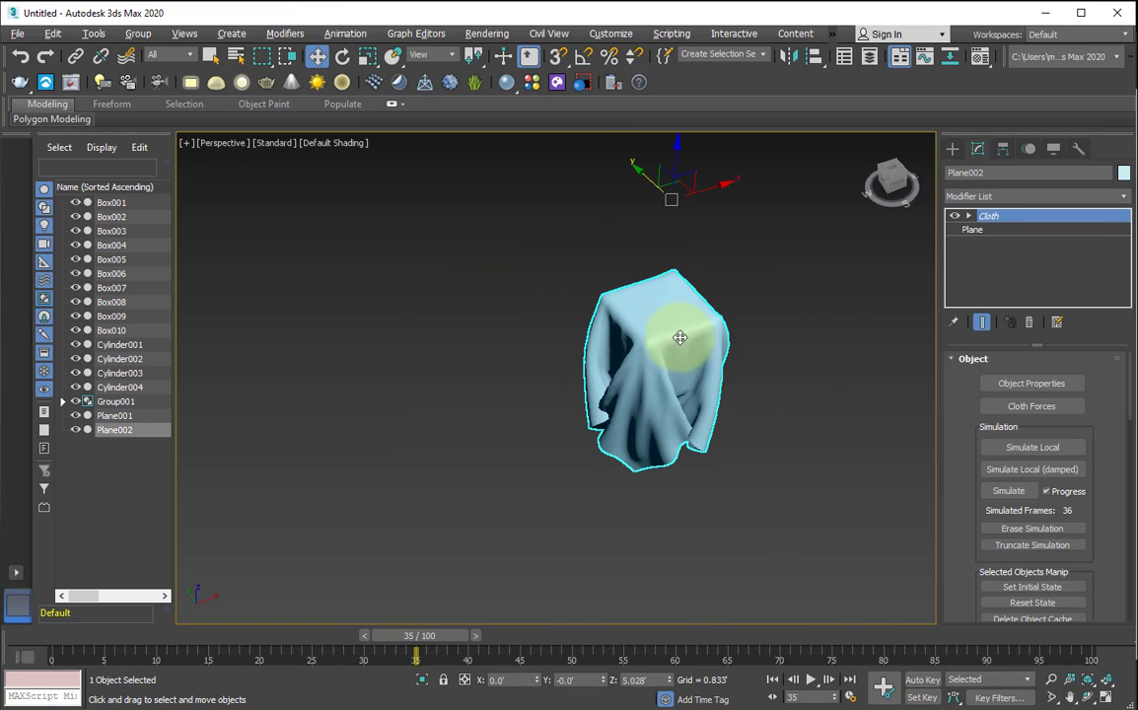
pyautogui.scroll(-2, 788, 293)
pyautogui.moveTo(786, 293); pyautogui.dragTo(629, 301, button='middle')
pyautogui.click(667, 286)
# Create a flat cylinder of about 6.6' radius at the grid centre in the Top view, away from the draped box
pyautogui.click(953, 150)
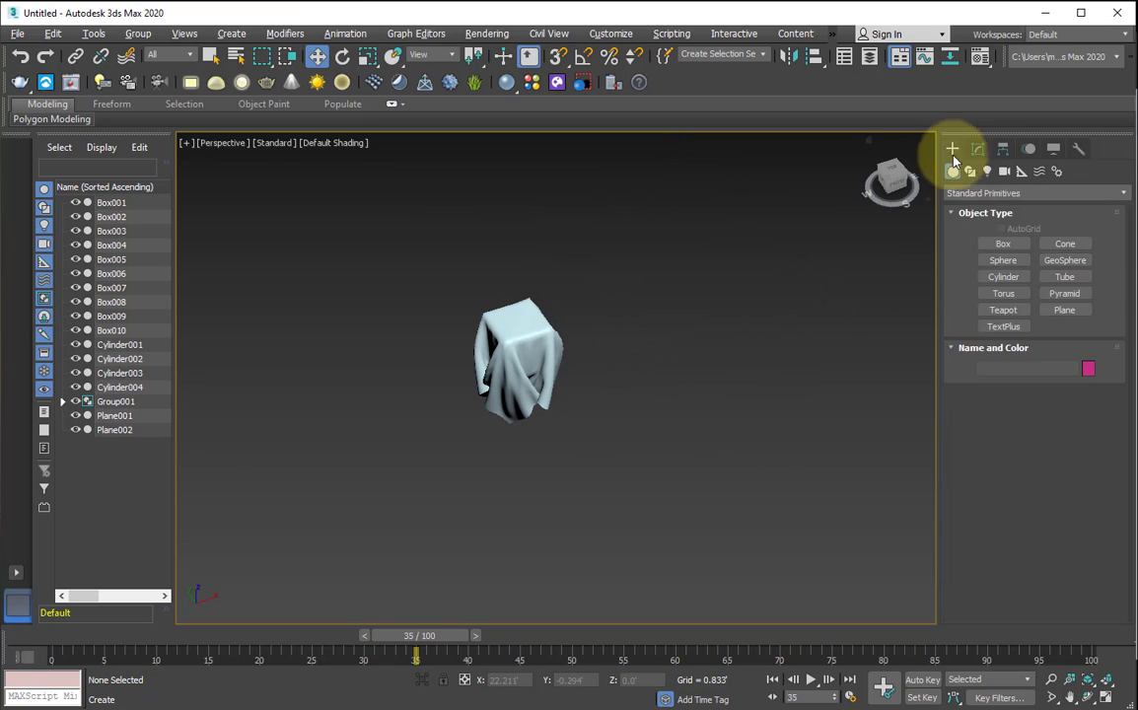
pyautogui.click(1006, 276)
pyautogui.press('t')
pyautogui.scroll(-5, 449, 404)
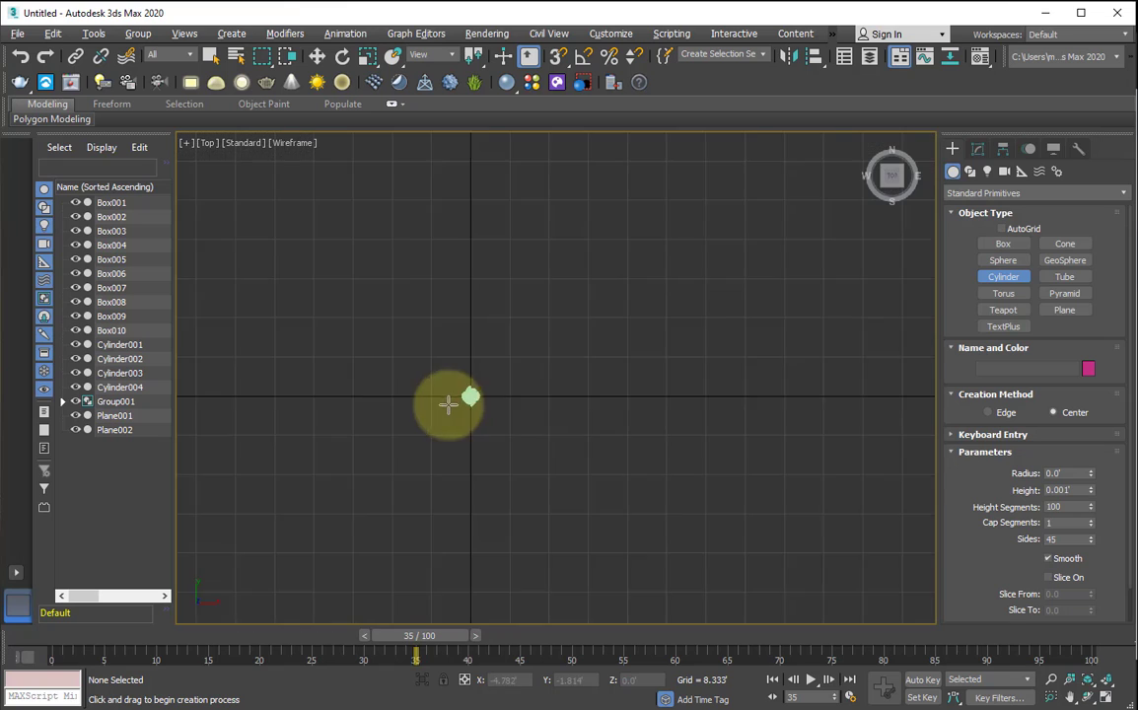
pyautogui.scroll(-1, 448, 404)
pyautogui.moveTo(449, 405); pyautogui.dragTo(607, 398, button='middle')
pyautogui.scroll(2, 515, 398)
pyautogui.scroll(-2, 538, 404)
pyautogui.press('w')
pyautogui.moveTo(609, 372); pyautogui.dragTo(603, 422)
pyautogui.click(1003, 276)
pyautogui.scroll(3, 694, 387)
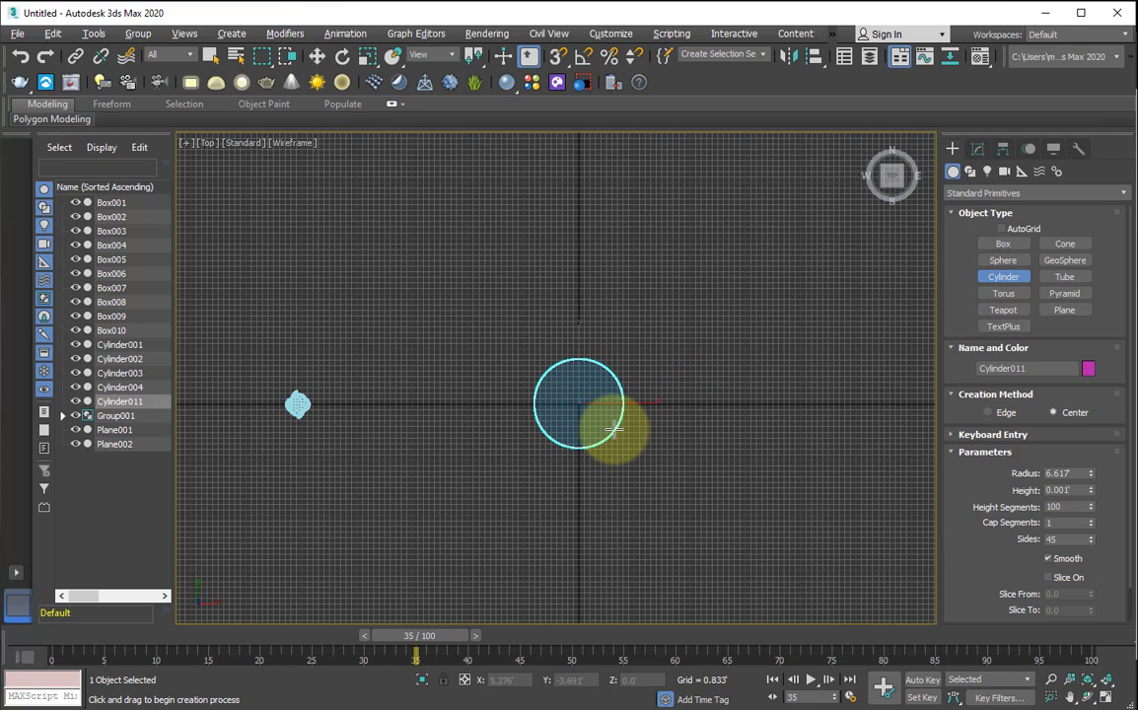
pyautogui.click(615, 429)
# Set the new cylinder's height to 0.5' with 1 height segment
pyautogui.press('f')
pyautogui.press('z')
pyautogui.click(978, 148)
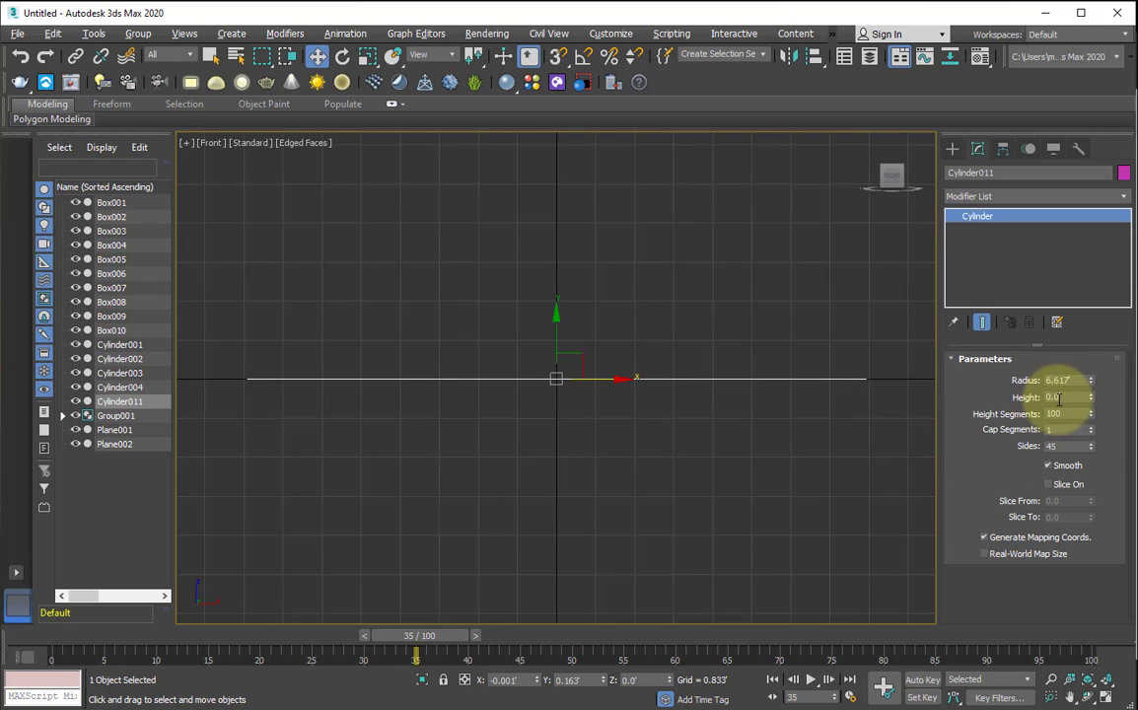
pyautogui.write('1')
pyautogui.press('Tab')
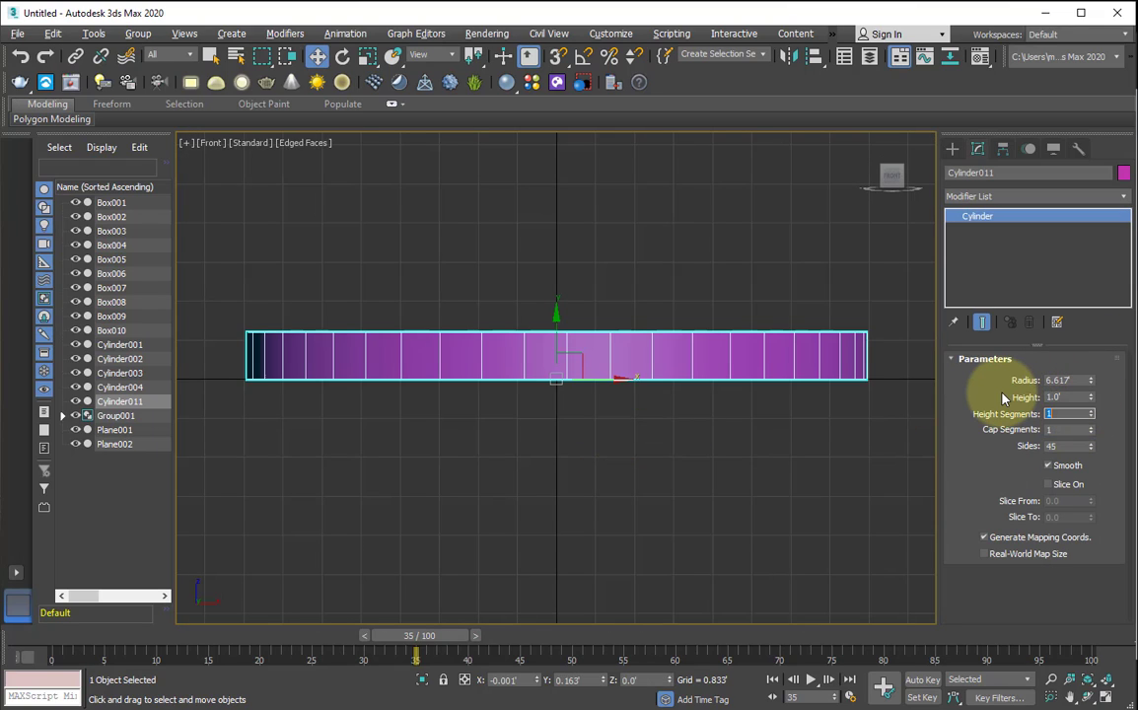
pyautogui.hotkey('shift', 'Tab')
pyautogui.write('.5')
pyautogui.press('Tab')
pyautogui.hotkey('shift', 'Tab')
pyautogui.hotkey('shift', 'Tab')
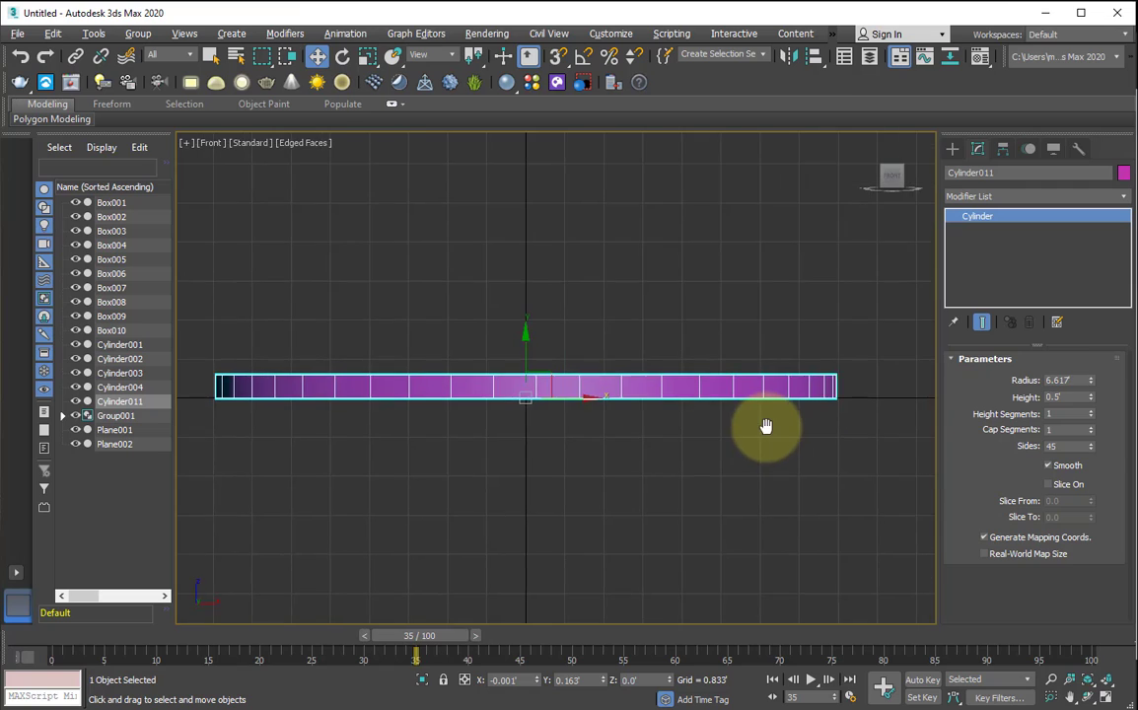
# Raise the cylinder's sides to 63 and centre it on the origin at X 0 and Y 0
pyautogui.press('p')
pyautogui.press('F4')
pyautogui.scroll(2, 610, 432)
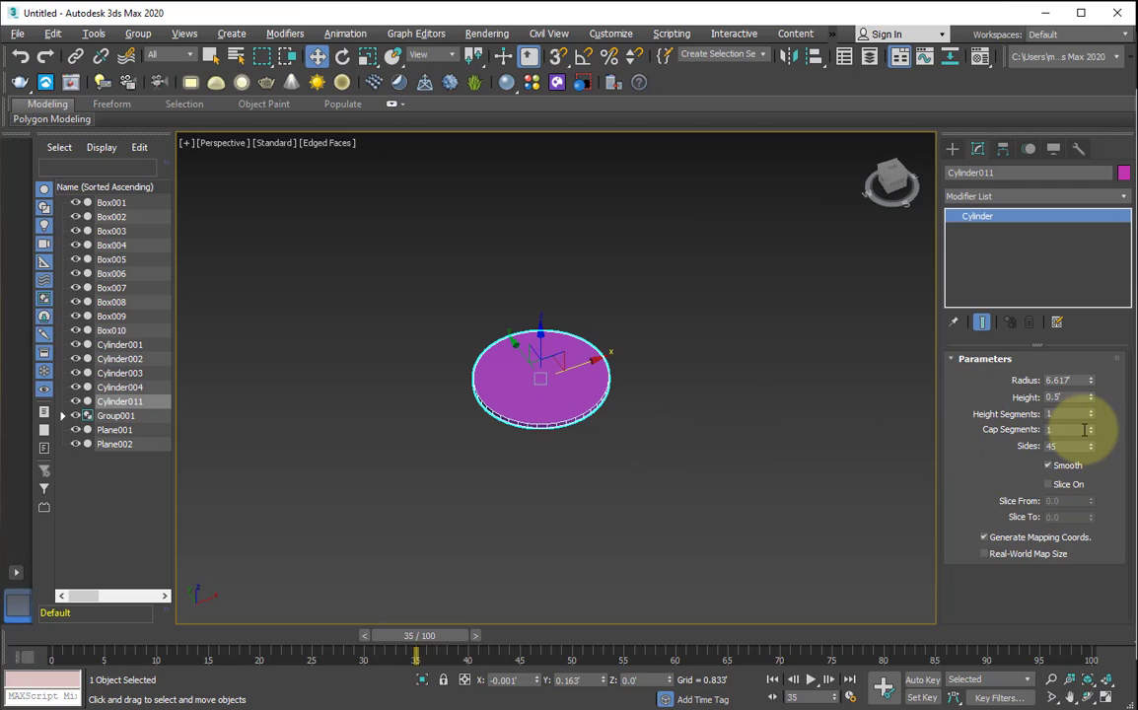
pyautogui.moveTo(1090, 446); pyautogui.dragTo(1095, 368)
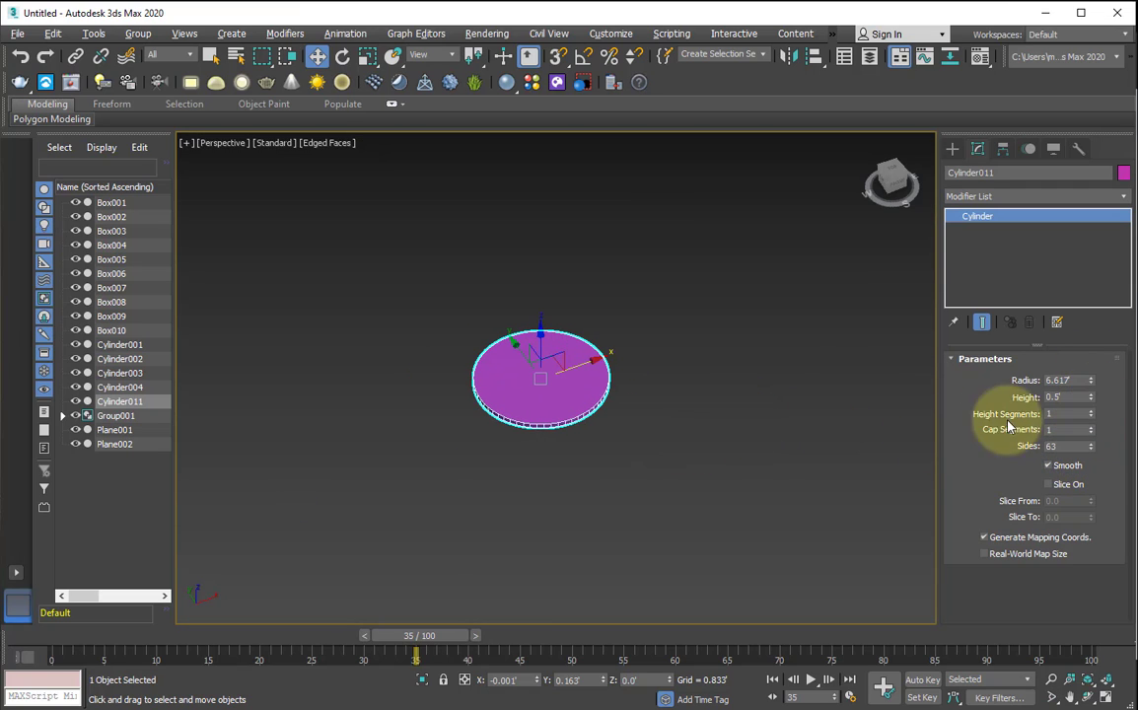
pyautogui.moveTo(673, 392); pyautogui.dragTo(672, 415, button='middle')
pyautogui.press('t')
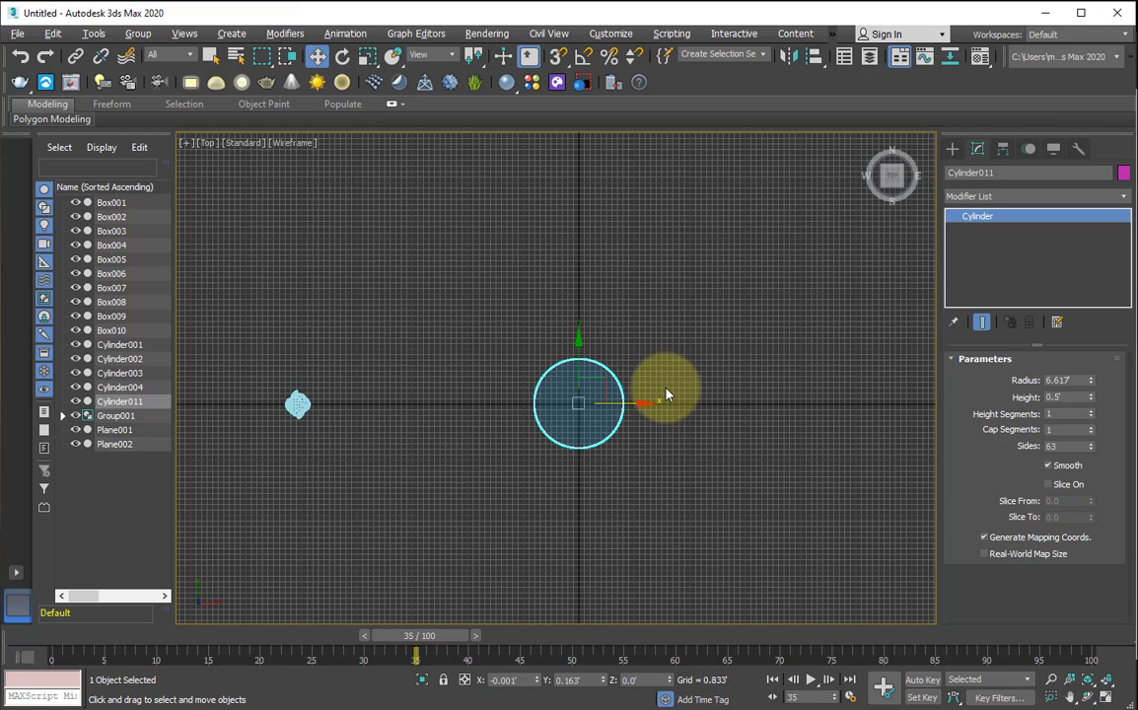
pyautogui.rightClick(540, 680)
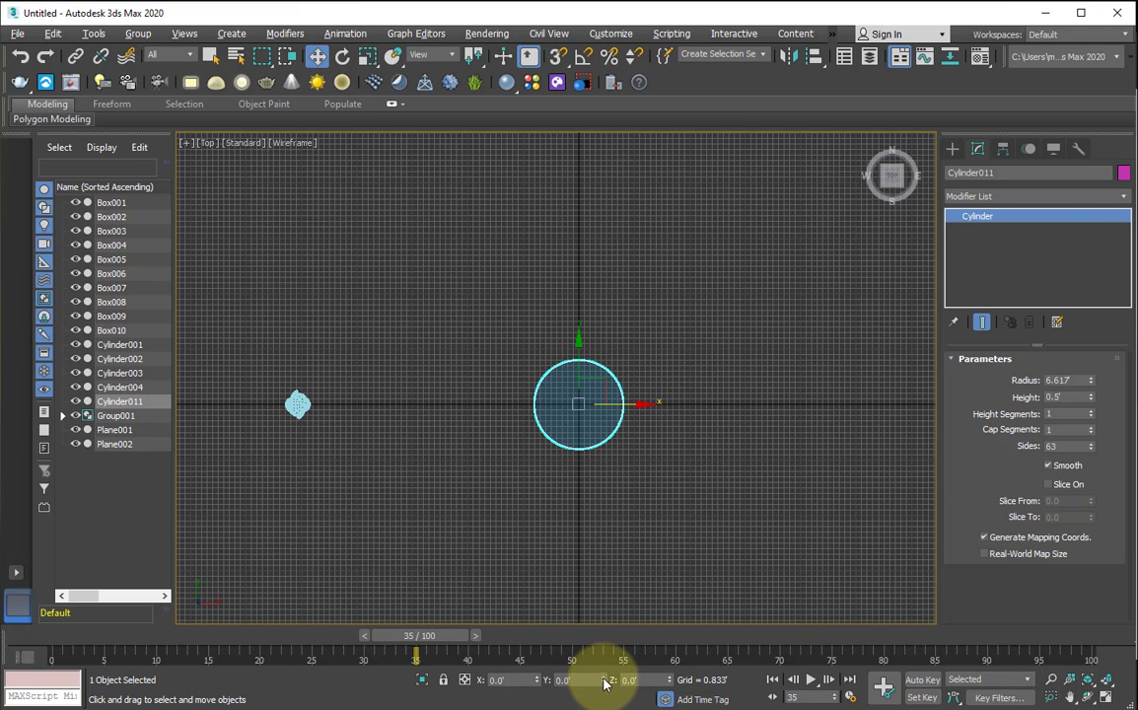
# Draw a plane about 26.3' by 24.3' over the cylinder in the Top view and centre it at X 0 and Y 0
pyautogui.click(953, 149)
pyautogui.click(1065, 310)
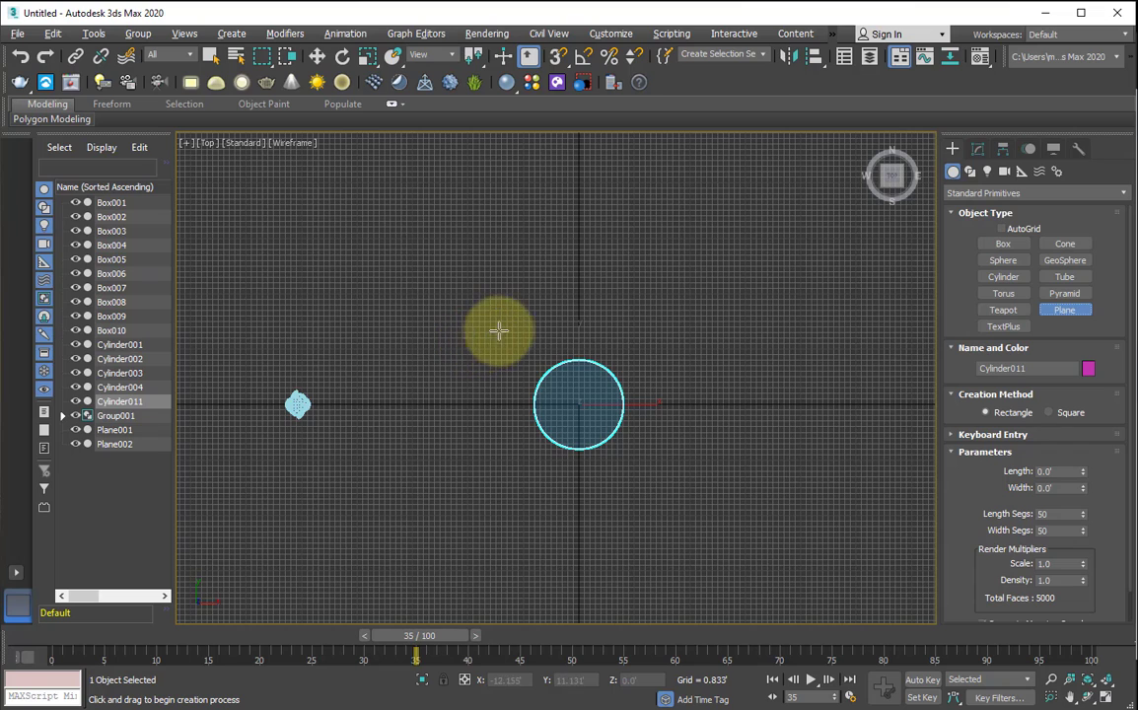
pyautogui.moveTo(499, 331); pyautogui.dragTo(662, 506)
pyautogui.press('w')
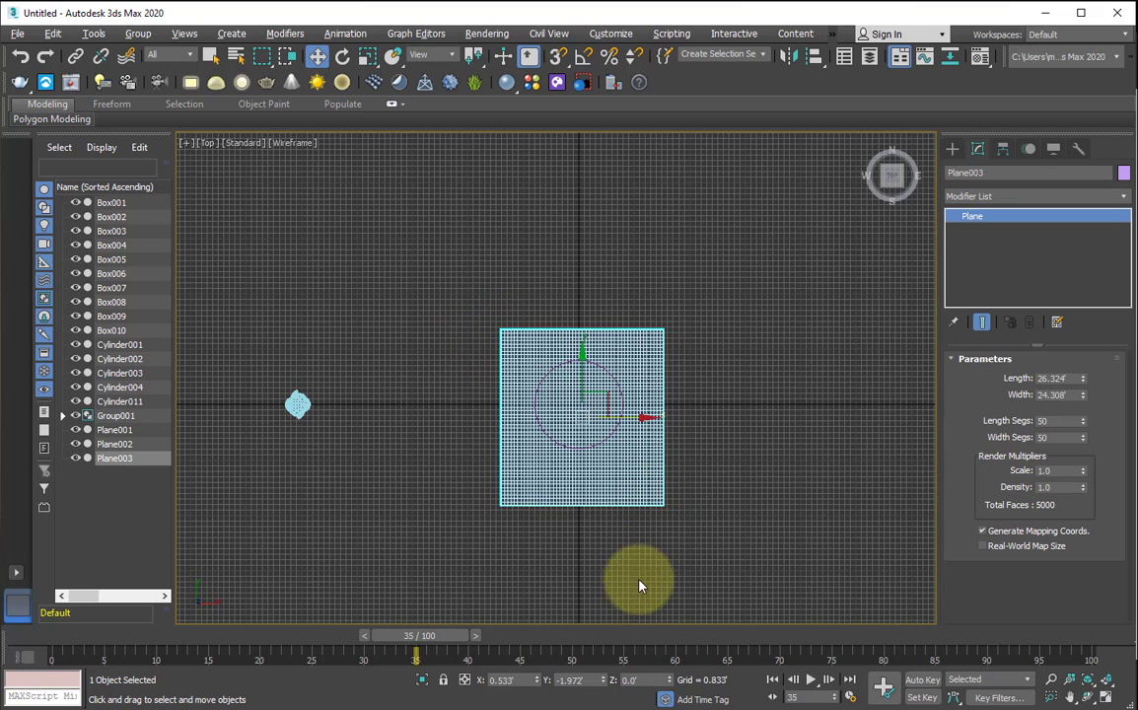
pyautogui.rightClick(604, 681)
pyautogui.rightClick(537, 681)
# Set the plane's length and width to 25' and raise it about 5' above the grid in the Front view
pyautogui.doubleClick(1057, 379)
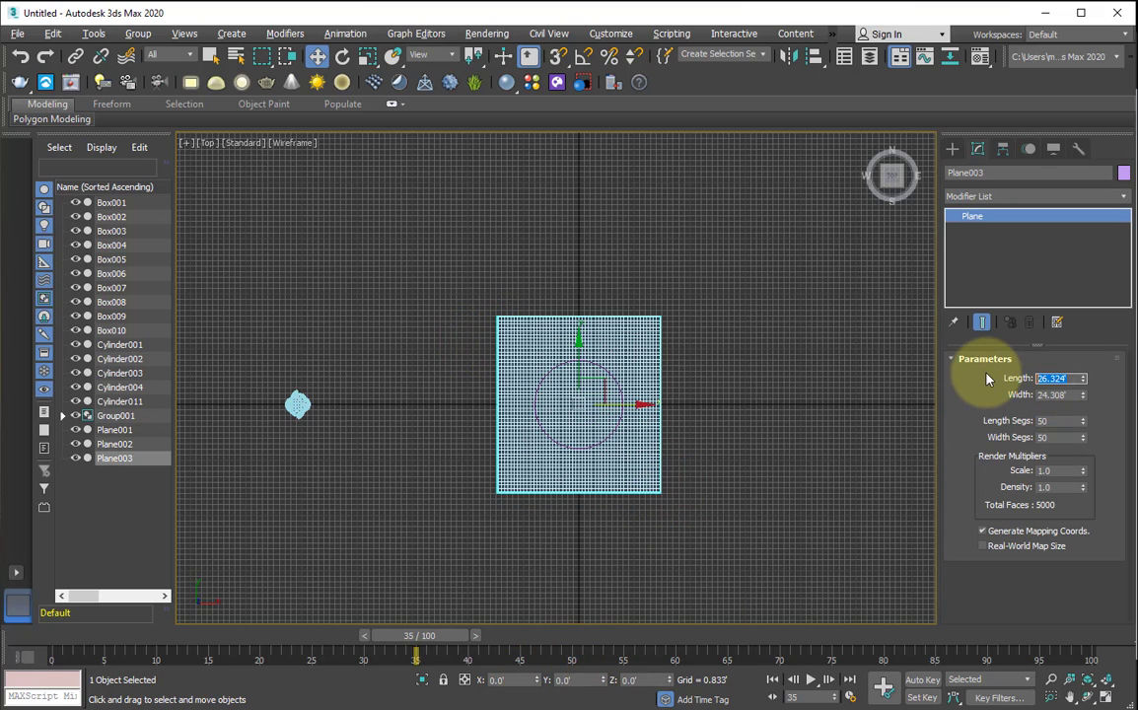
pyautogui.write('25')
pyautogui.press('Tab')
pyautogui.write('25')
pyautogui.press('Return')
pyautogui.press('f')
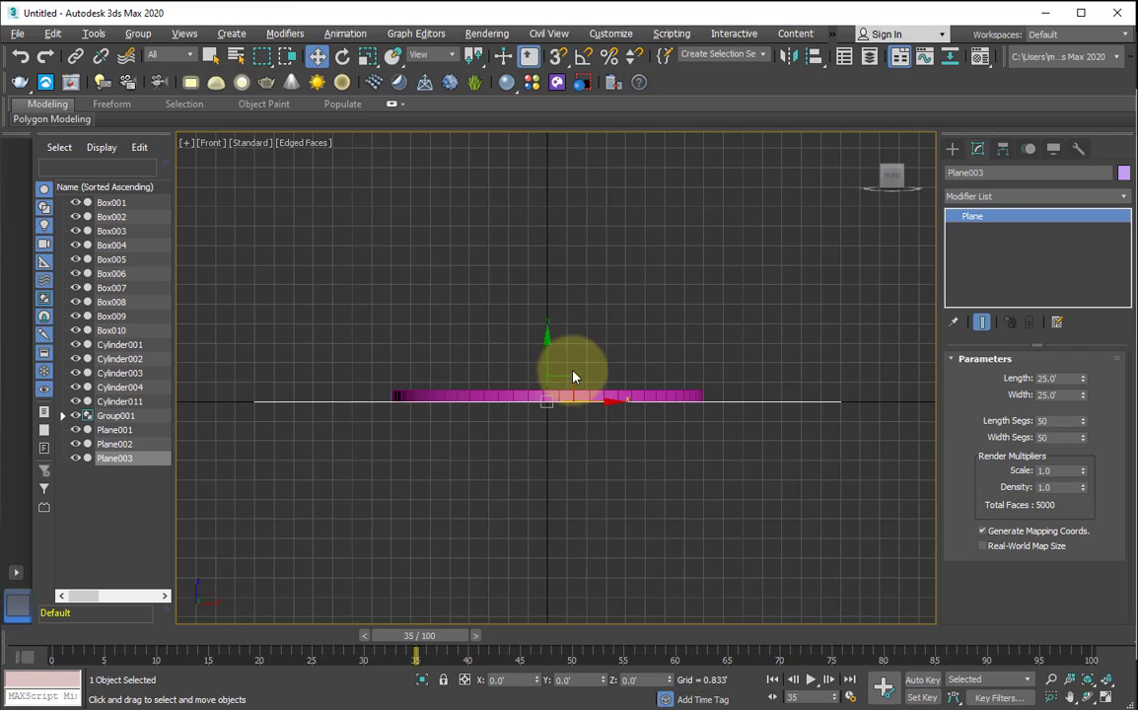
pyautogui.moveTo(550, 360); pyautogui.dragTo(548, 245)
pyautogui.press('p')
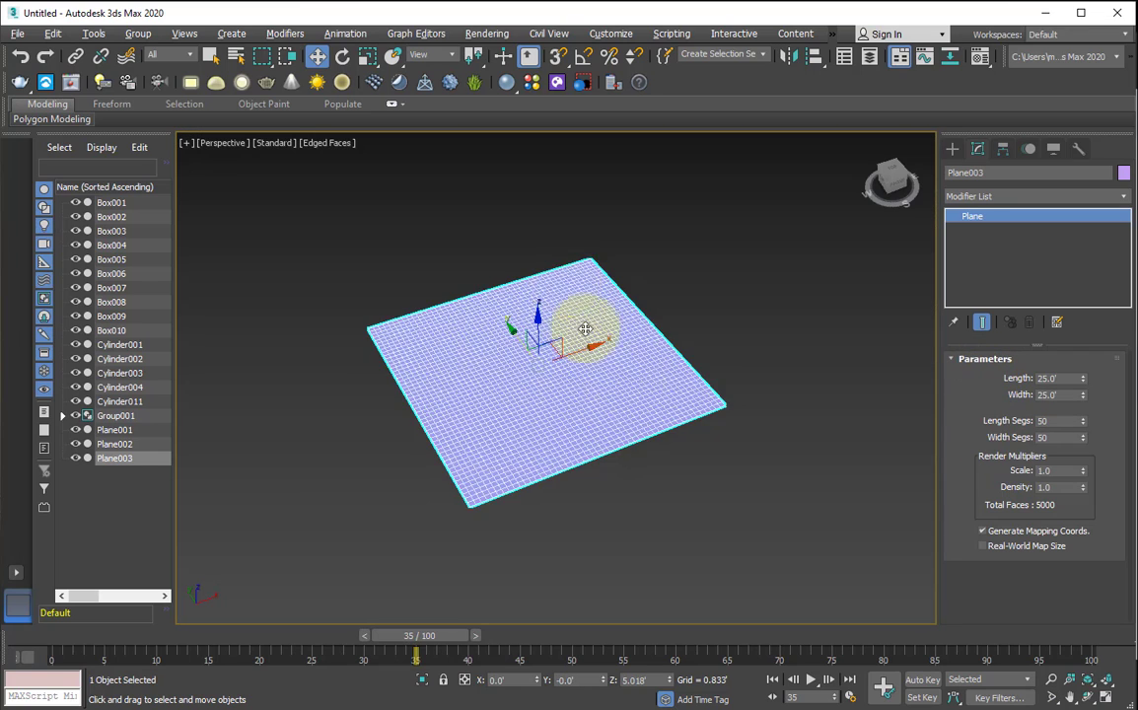
# Add the cylinder to the selection, apply the Cloth modifier to both objects and open the cloth object properties
pyautogui.scroll(-4, 584, 331)
pyautogui.keyDown('alt'); pyautogui.moveTo(584, 330); pyautogui.dragTo(521, 357, button='middle'); pyautogui.keyUp('alt')
pyautogui.keyDown('ctrl'); pyautogui.click(574, 425); pyautogui.keyUp('ctrl')
pyautogui.click(990, 197)
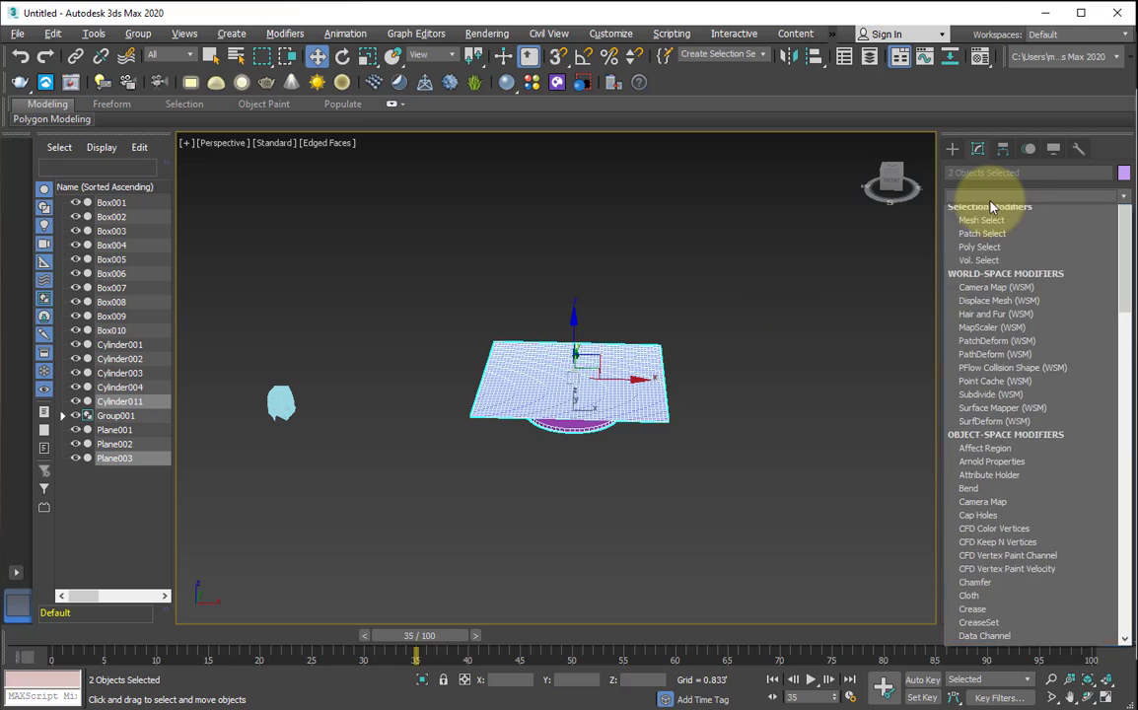
pyautogui.scroll(-10, 991, 207)
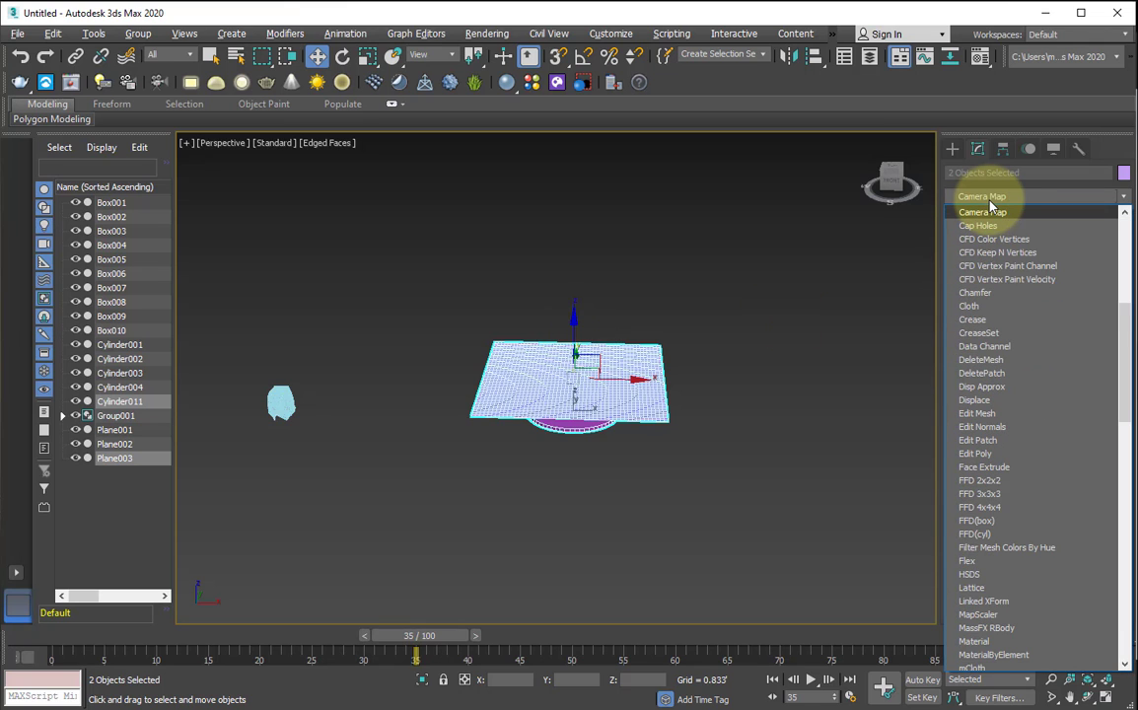
pyautogui.click(999, 306)
pyautogui.click(1052, 385)
# Make the cylinder a collision object with depth 2.0 and offset 2.0
pyautogui.click(419, 146)
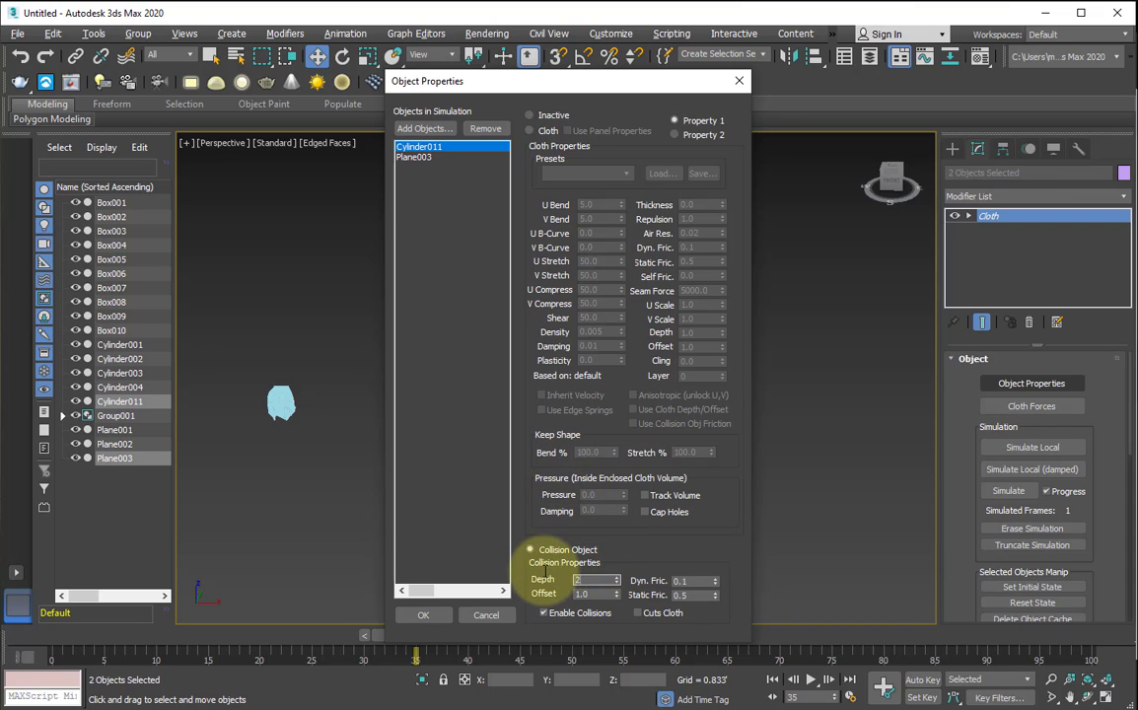
pyautogui.write('2')
pyautogui.press('Return')
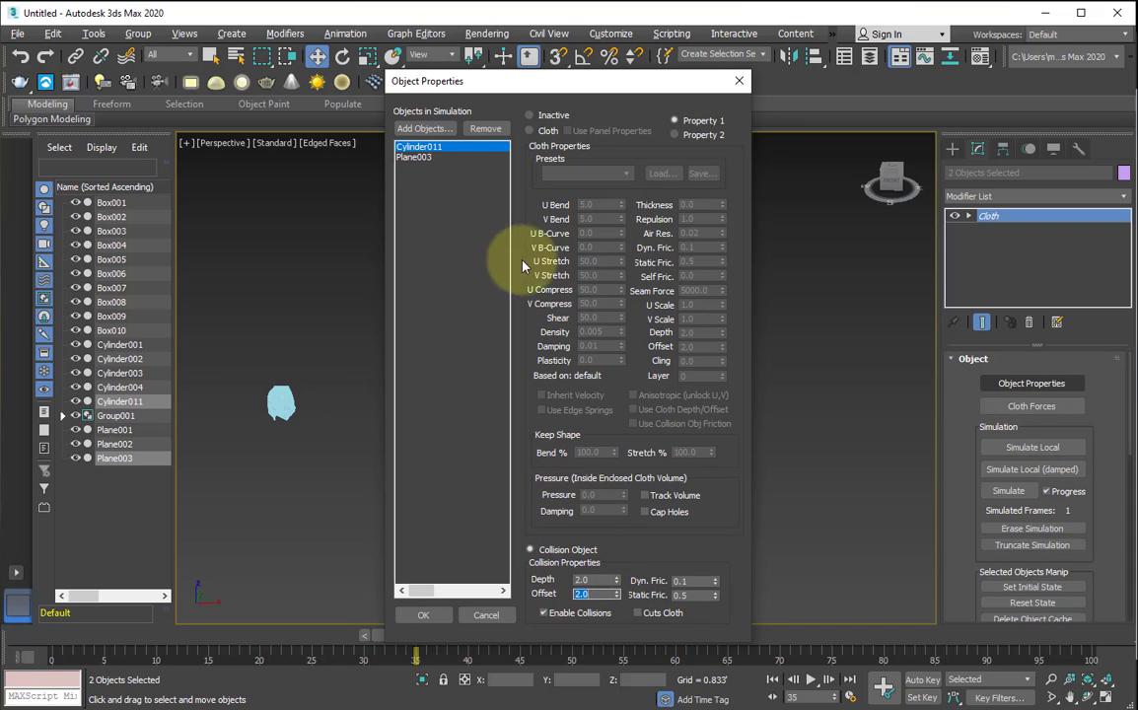
# Make the plane a cloth with the Silk preset and accept the object properties
pyautogui.click(418, 157)
pyautogui.click(530, 130)
pyautogui.click(582, 173)
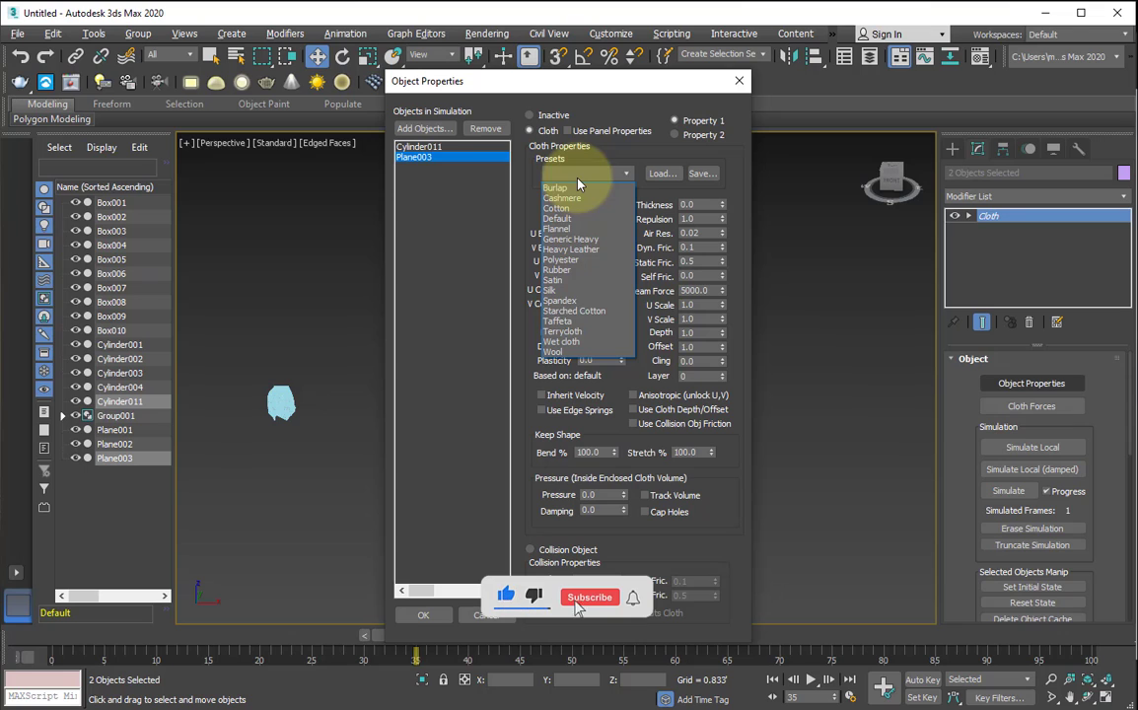
pyautogui.click(581, 290)
pyautogui.click(423, 614)
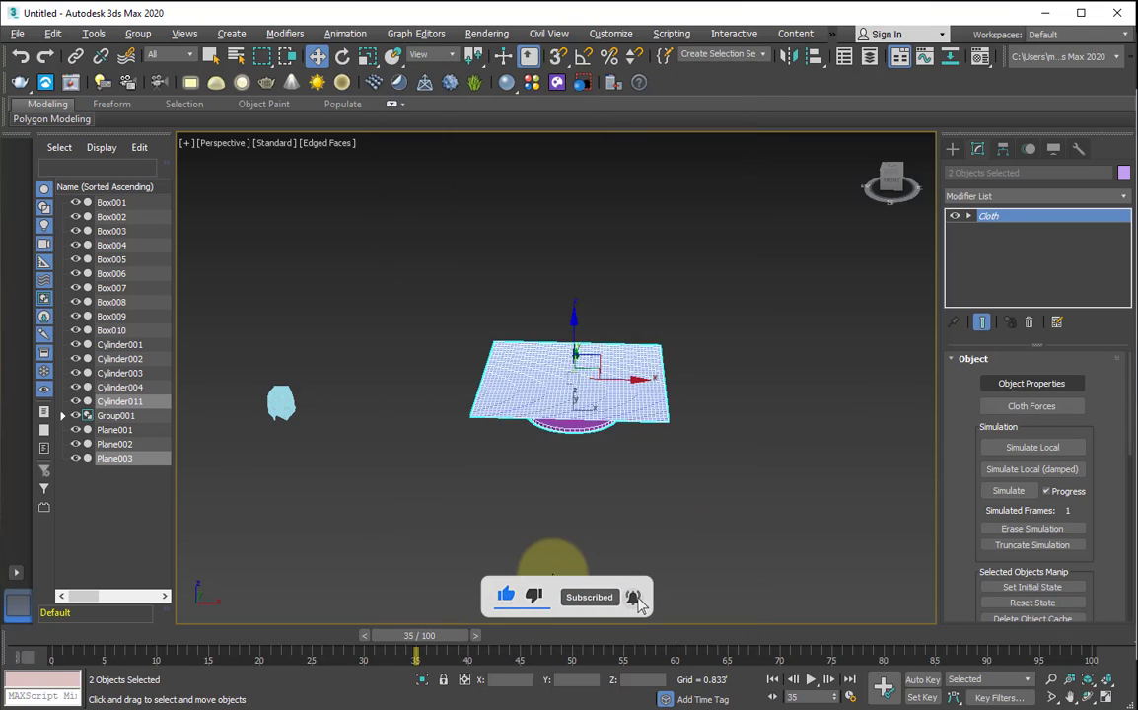
# Select only the plane, simulate its fall onto the cylinder, stop at about frame 37 and hide the edged faces
pyautogui.click(553, 575)
pyautogui.click(631, 399)
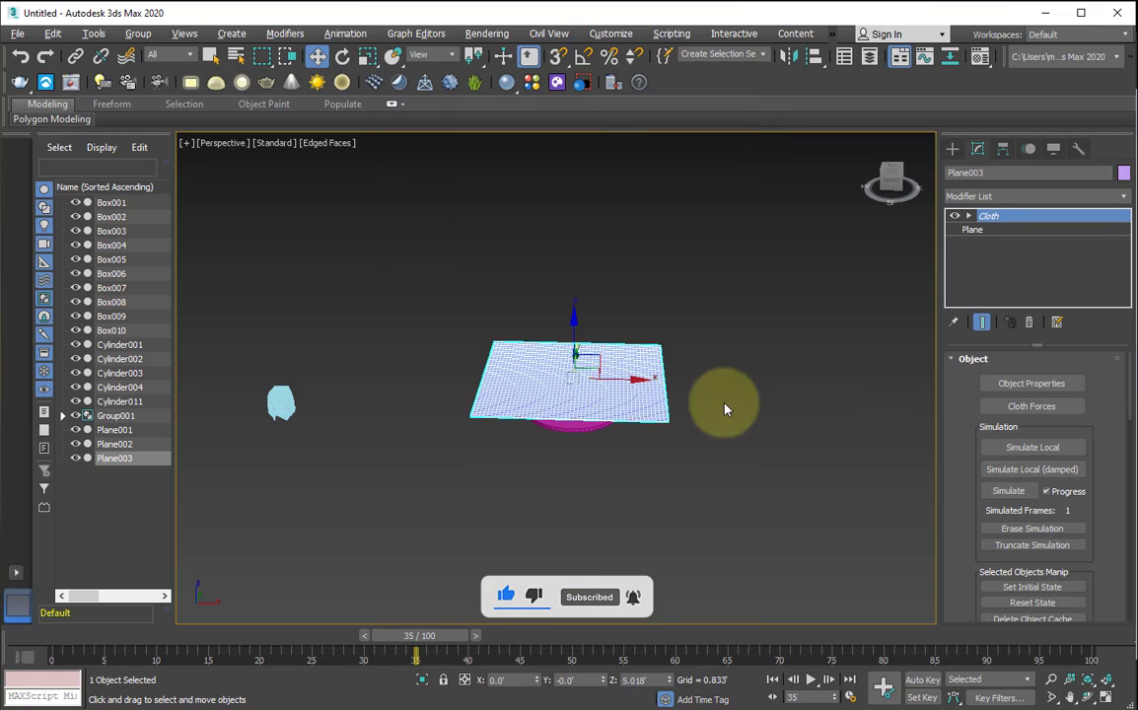
pyautogui.click(1016, 491)
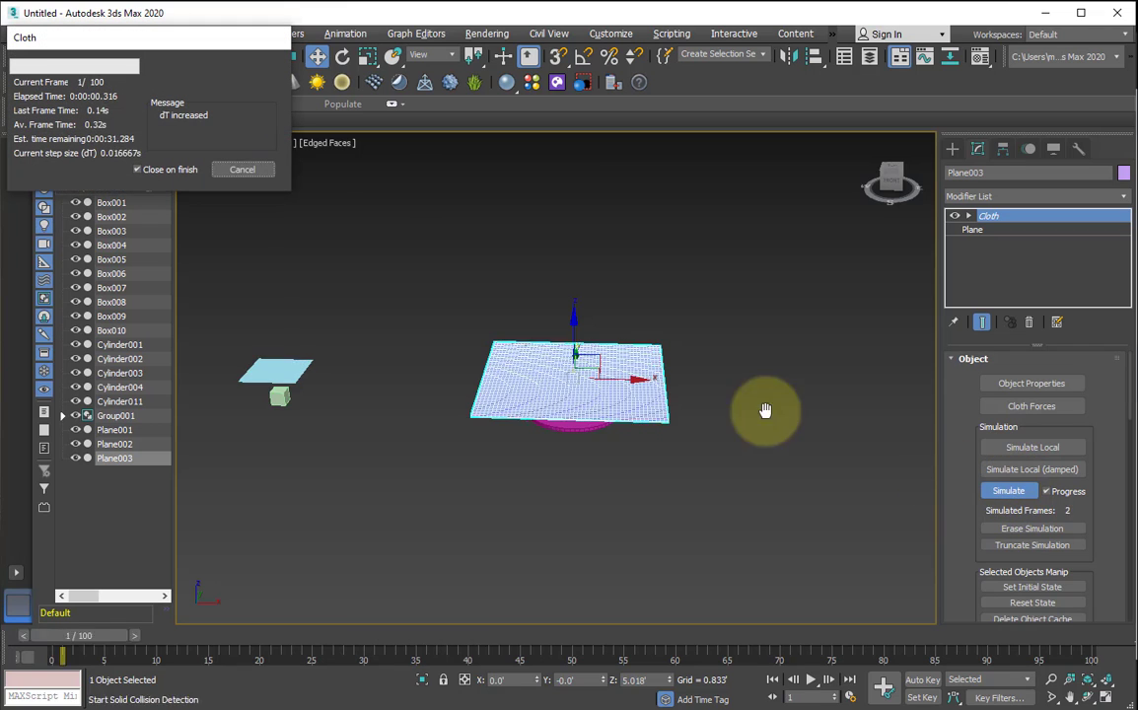
pyautogui.click(259, 172)
pyautogui.click(769, 457)
pyautogui.press('F4')
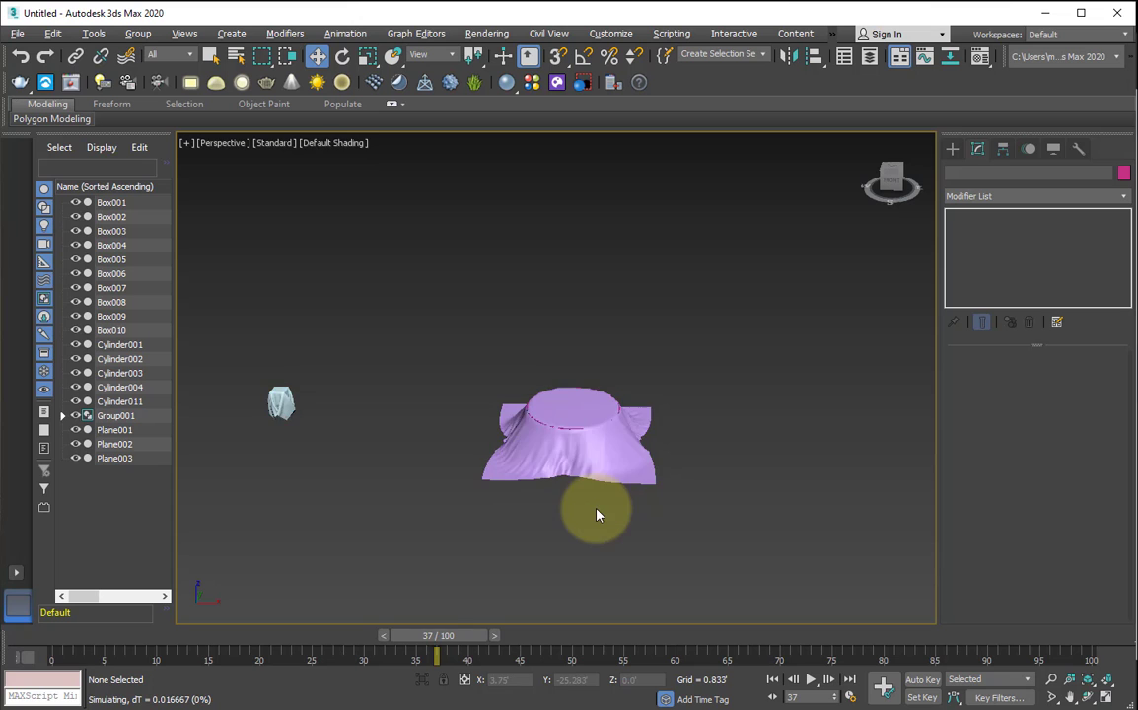
# Zoom to the draped plane and continue its cloth simulation, stopping at about frame 55
pyautogui.click(599, 464)
pyautogui.press('z')
pyautogui.moveTo(594, 457)
pyautogui.keyDown('alt'); pyautogui.mouseDown(button='middle')
pyautogui.moveTo(444, 374)
pyautogui.moveTo(630, 381)
pyautogui.moveTo(626, 414)
pyautogui.moveTo(663, 431)
pyautogui.mouseUp(button='middle'); pyautogui.keyUp('alt')
pyautogui.press('w')
pyautogui.click(1004, 490)
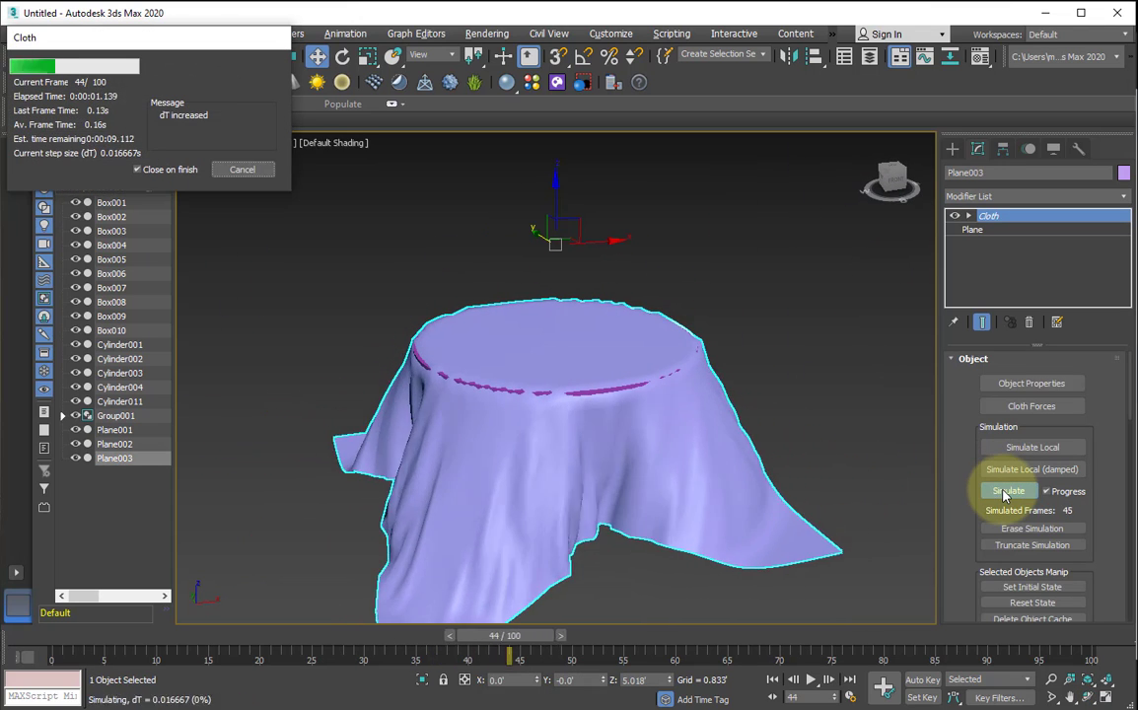
pyautogui.press('Escape')
# Raise the draped cloth slightly to a Z of about 5.3' so that it covers the cylinder's rim
pyautogui.click(845, 439)
pyautogui.click(551, 369)
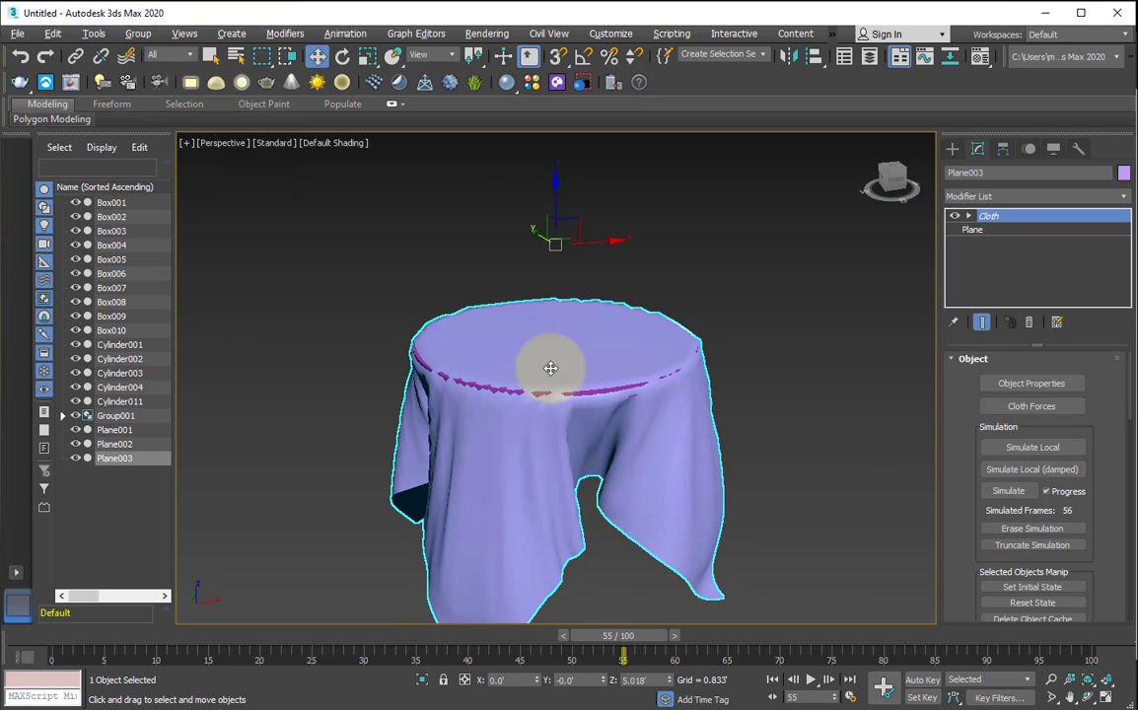
pyautogui.moveTo(557, 206); pyautogui.dragTo(559, 198)
# Examine the finished drape over the cylinder from above and from several sides
pyautogui.keyDown('alt'); pyautogui.moveTo(653, 310); pyautogui.dragTo(578, 351, button='middle'); pyautogui.keyUp('alt')
pyautogui.press('r')
pyautogui.press('w')
pyautogui.click(841, 424)
pyautogui.keyDown('alt'); pyautogui.moveTo(841, 425); pyautogui.dragTo(876, 386, button='middle'); pyautogui.keyUp('alt')
pyautogui.click(630, 348)
pyautogui.scroll(-5, 629, 348)
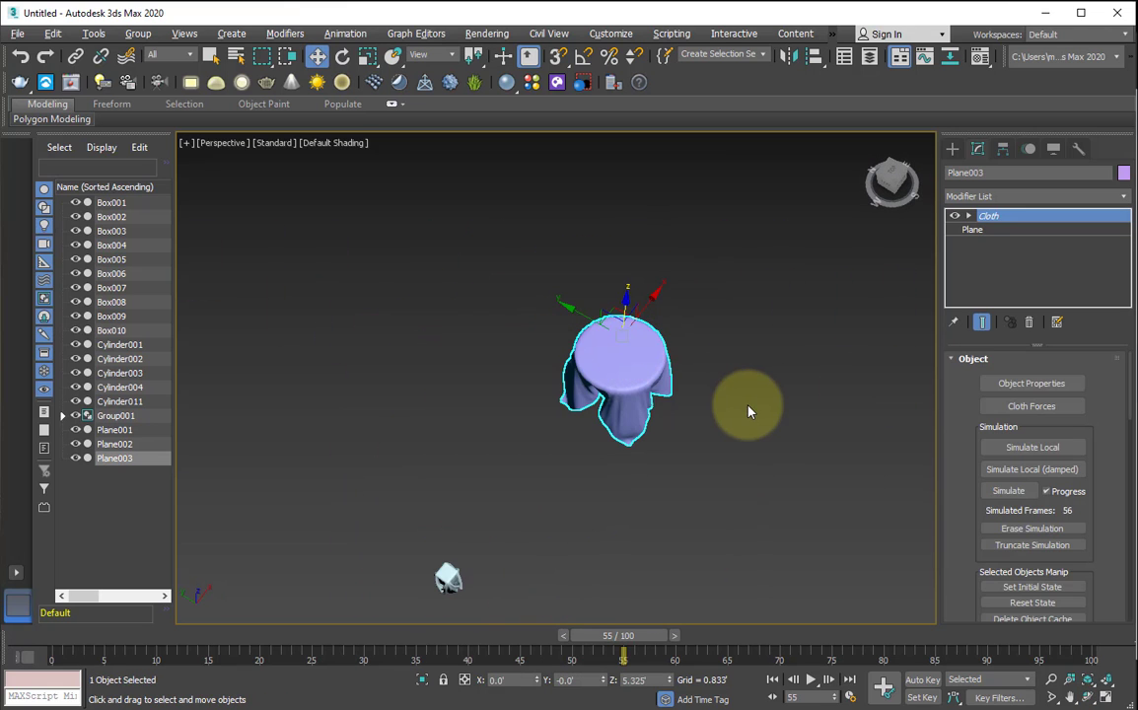
pyautogui.moveTo(737, 413); pyautogui.dragTo(718, 426, button='middle')
pyautogui.click(704, 422)
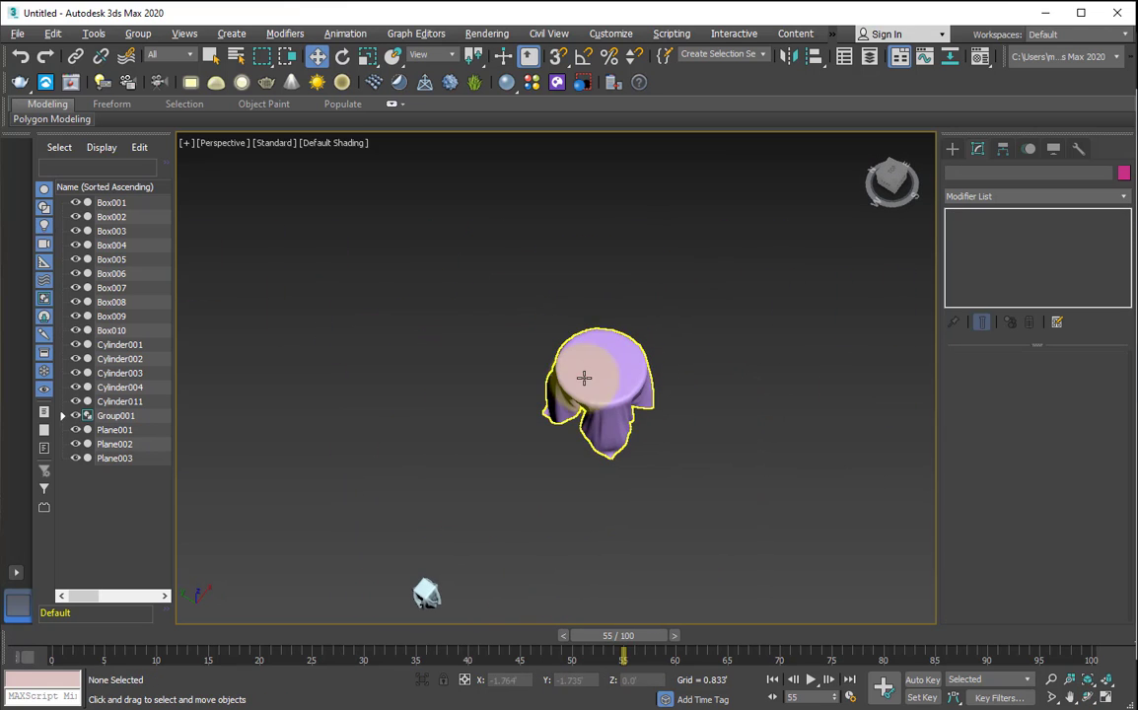
# Move the draped cloth and its cylinder aside along X in the top view so that the origin is clear
pyautogui.click(571, 372)
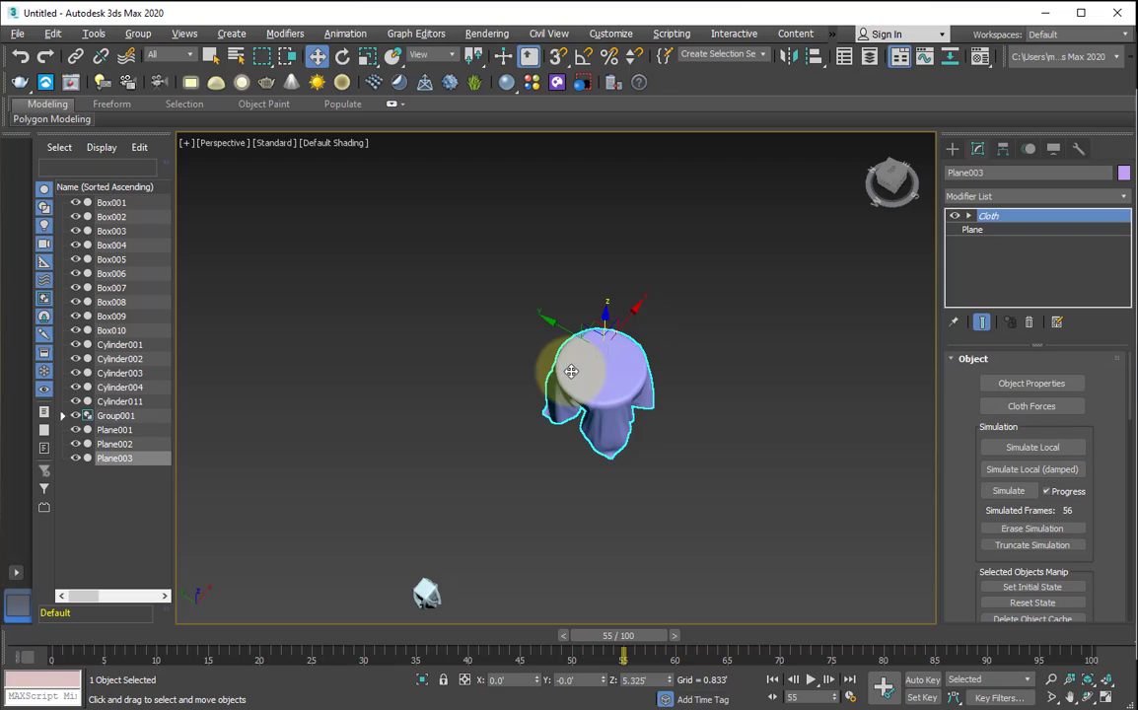
pyautogui.click(738, 357)
pyautogui.click(952, 149)
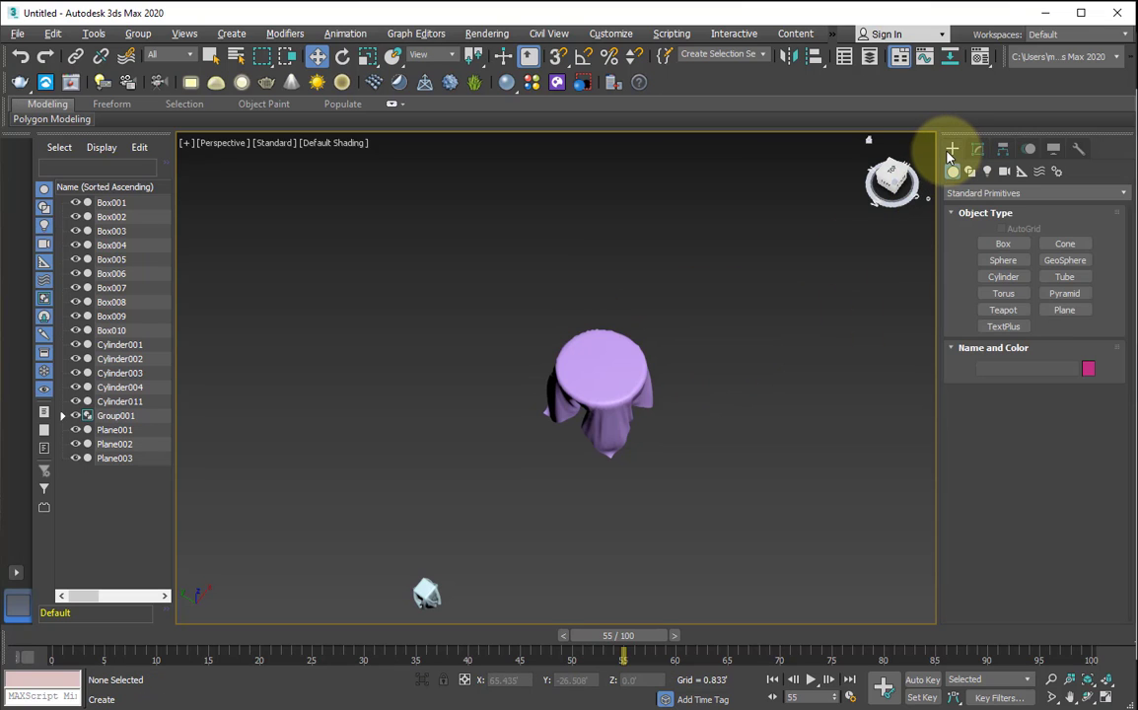
pyautogui.click(1004, 261)
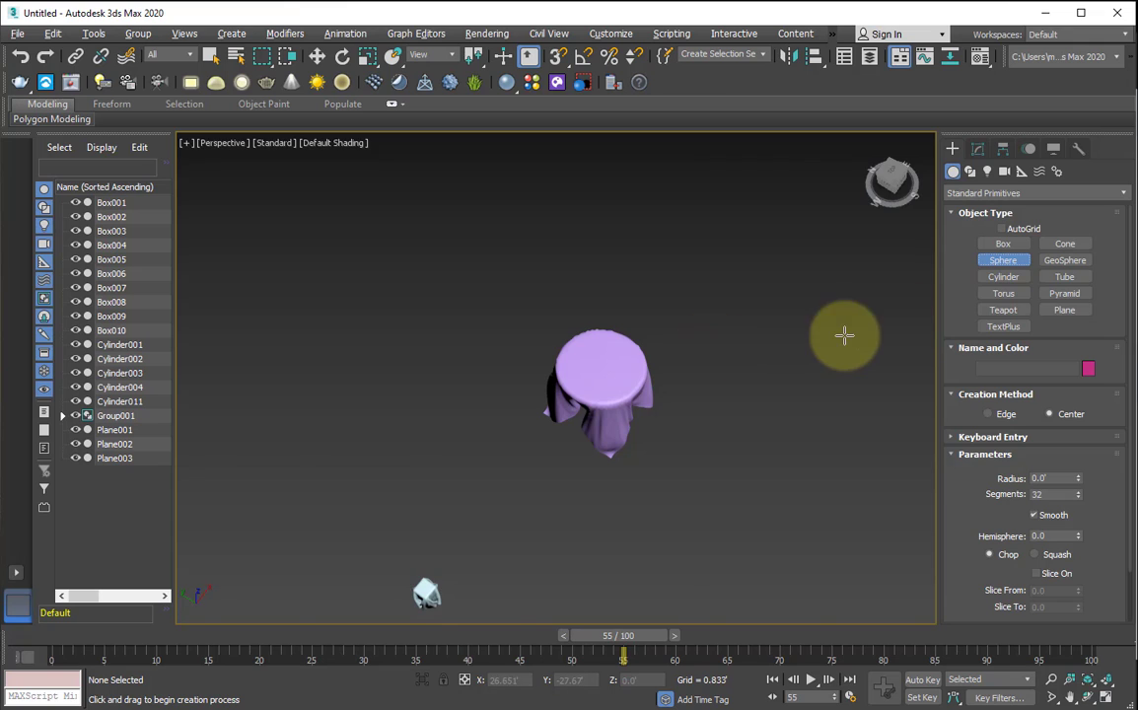
pyautogui.press('t')
pyautogui.press('w')
pyautogui.click(622, 407)
pyautogui.moveTo(622, 407); pyautogui.dragTo(1000, 421)
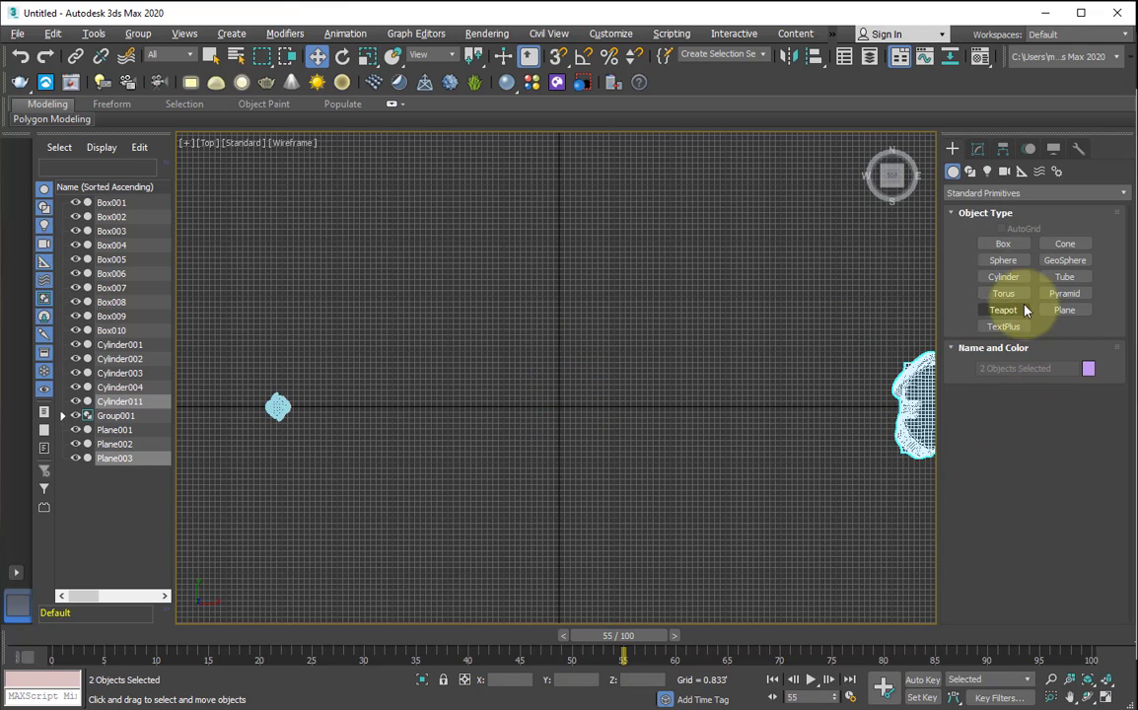
# Draw a sphere with a radius of about 4.5' near the origin in the top view
pyautogui.click(1003, 261)
pyautogui.moveTo(555, 405); pyautogui.dragTo(559, 412)
pyautogui.rightClick(579, 424)
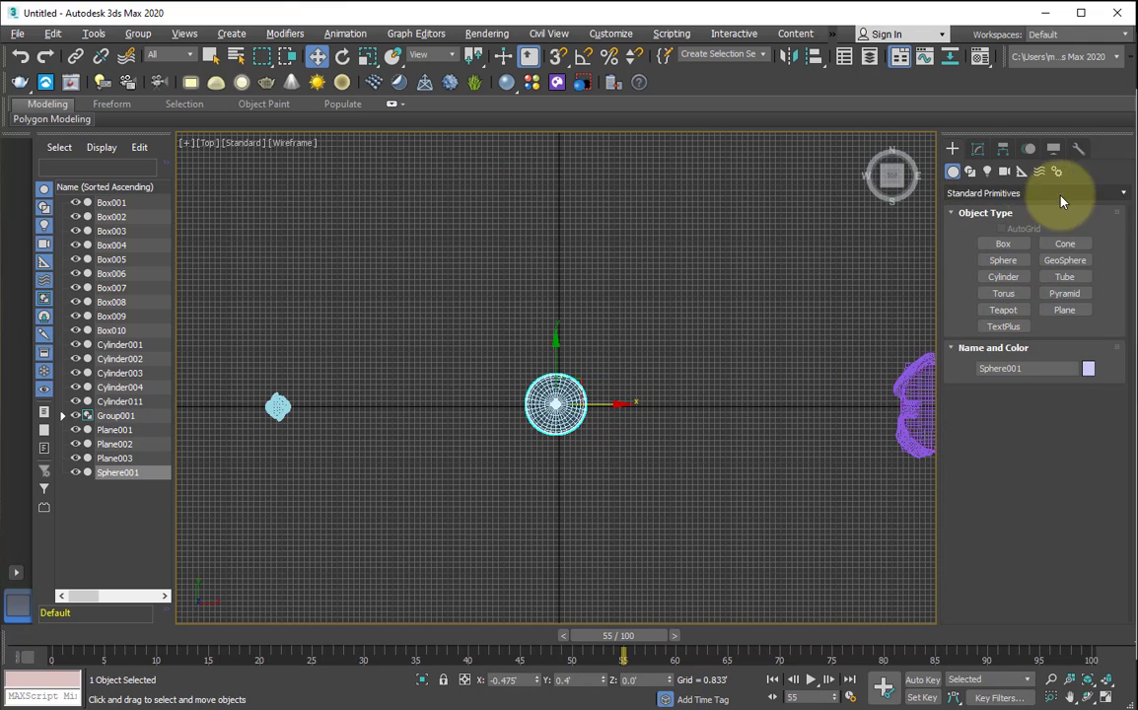
# Draw a plane about 20.2' by 19.4' over the sphere and position it at X 0, Y 0 and a Z of about 7.6'
pyautogui.click(1066, 310)
pyautogui.moveTo(498, 346); pyautogui.dragTo(625, 477)
pyautogui.press('f')
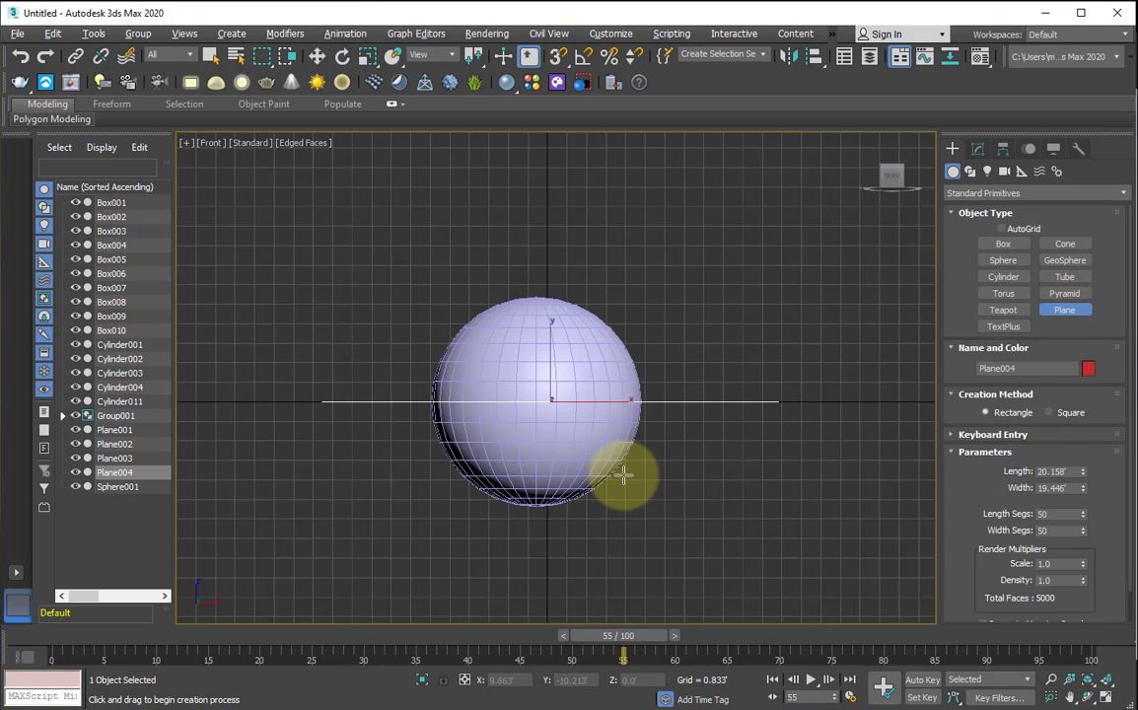
pyautogui.rightClick(622, 475)
pyautogui.rightClick(602, 680)
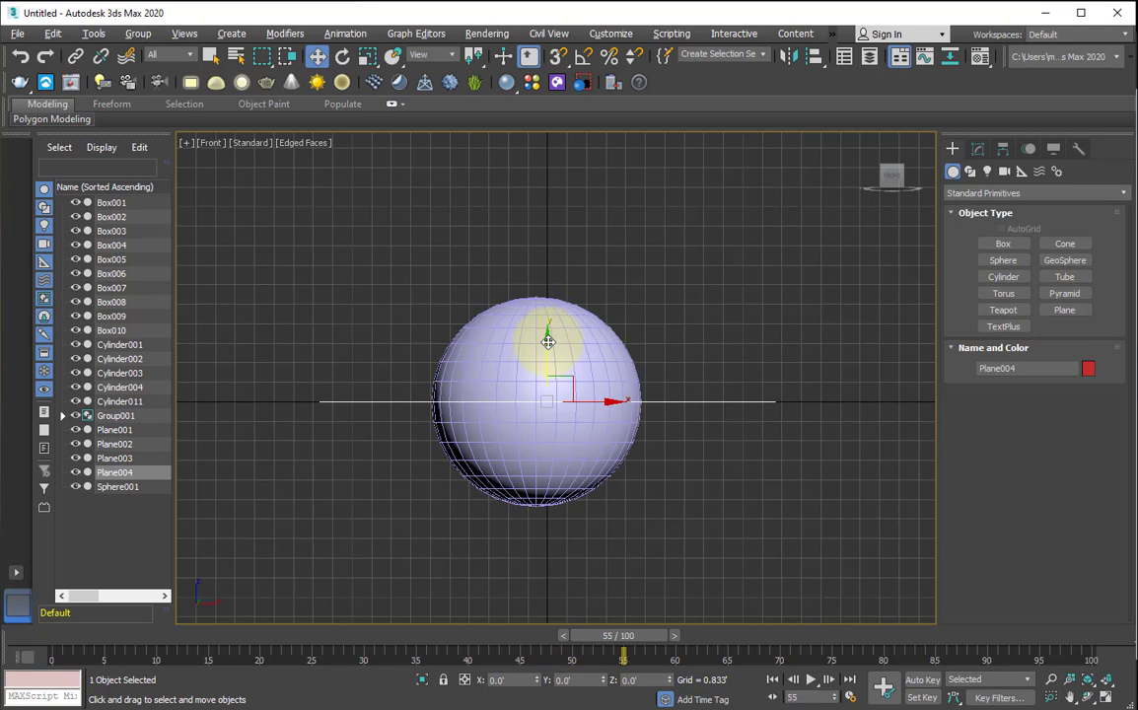
pyautogui.press('t')
# Set the new plane's length and width to 30' each
pyautogui.click(978, 148)
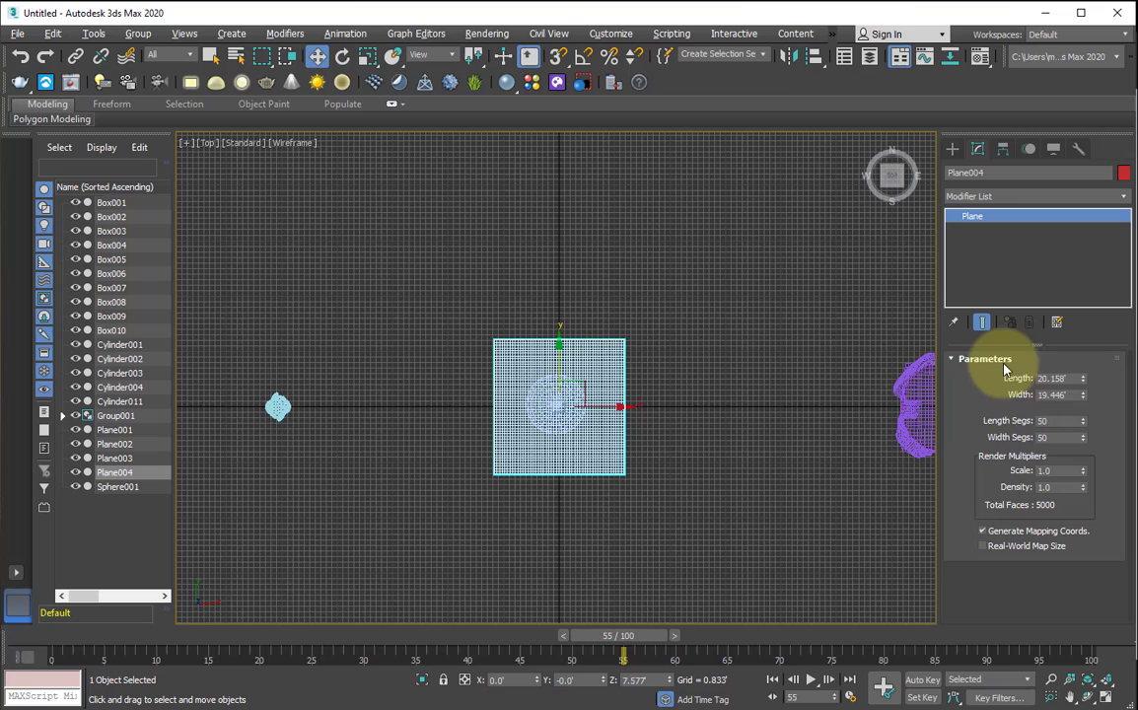
pyautogui.write('50')
pyautogui.press('Tab')
pyautogui.write('500')
pyautogui.press('Tab')
pyautogui.doubleClick(1057, 378)
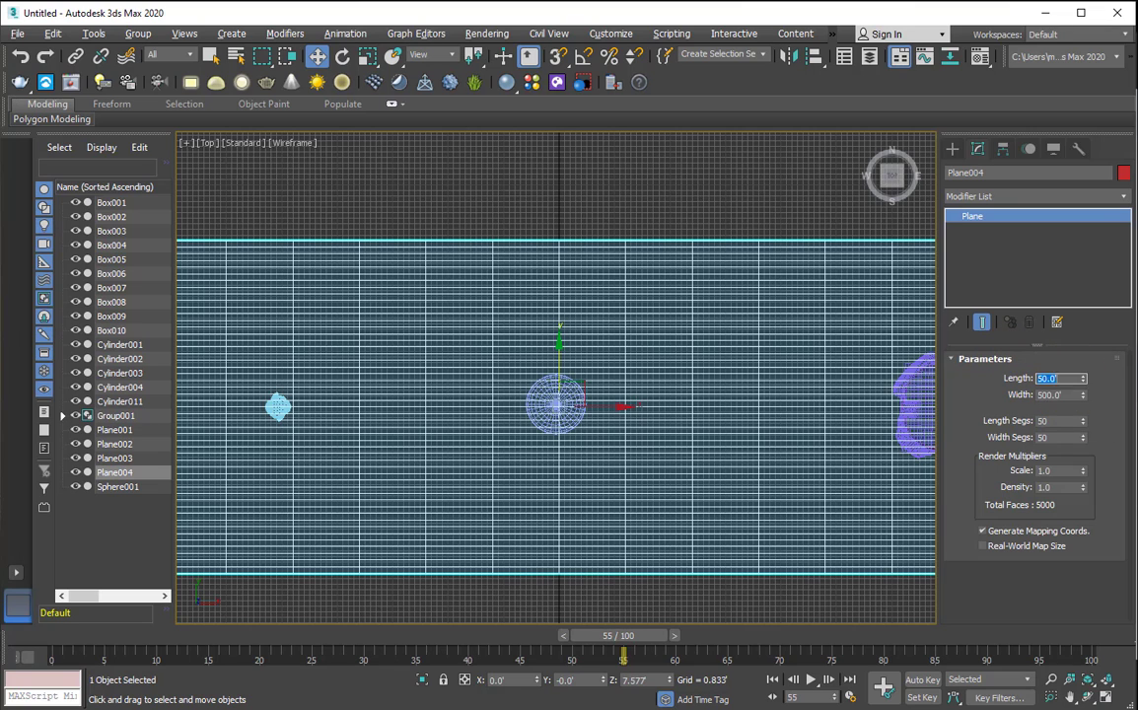
pyautogui.write('30')
pyautogui.press('Tab')
pyautogui.write('30')
pyautogui.press('Tab')
pyautogui.moveTo(814, 581); pyautogui.dragTo(761, 536, button='middle')
# Center the sphere on the world origin beneath the plane
pyautogui.press('f')
pyautogui.click(542, 422)
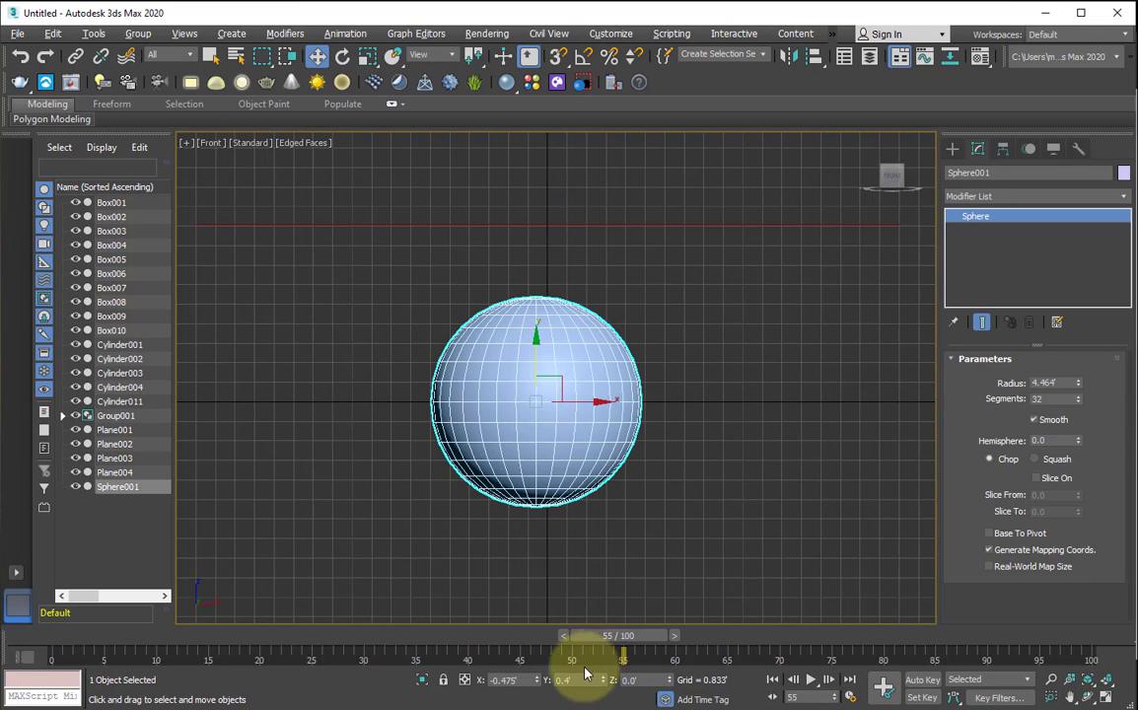
pyautogui.click(607, 227)
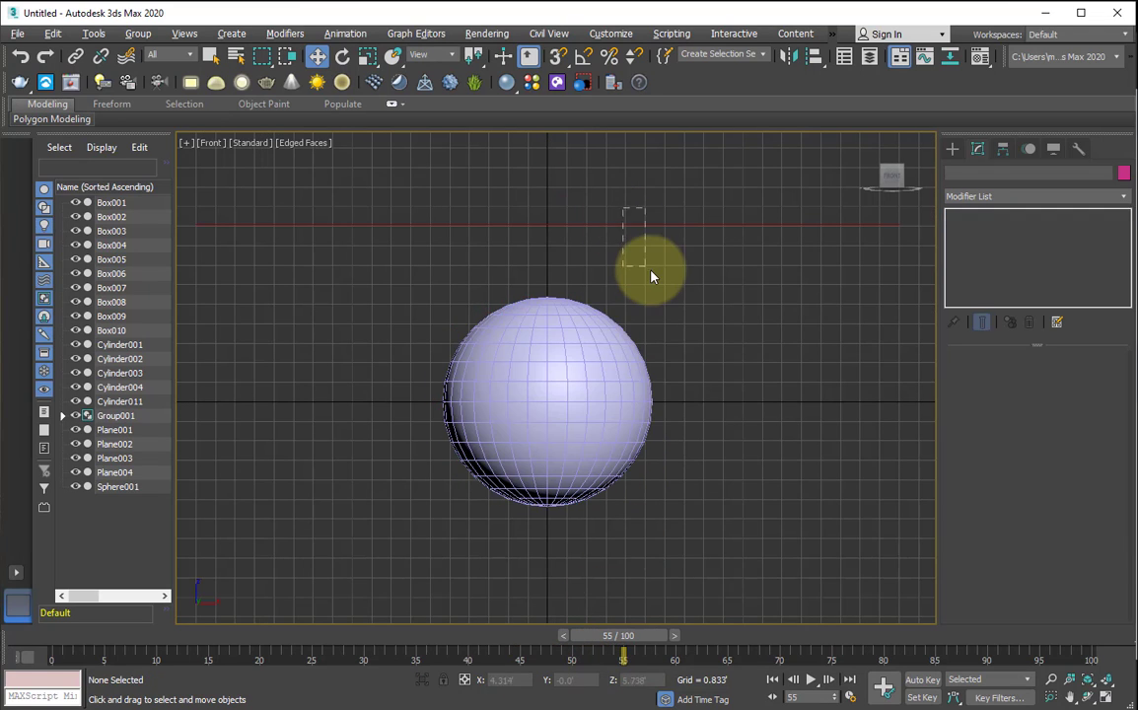
# Select the new plane together with the sphere and apply the Cloth modifier to both
pyautogui.press('t')
pyautogui.click(1019, 201)
pyautogui.click(844, 445)
pyautogui.keyDown('ctrl'); pyautogui.click(572, 397); pyautogui.keyUp('ctrl')
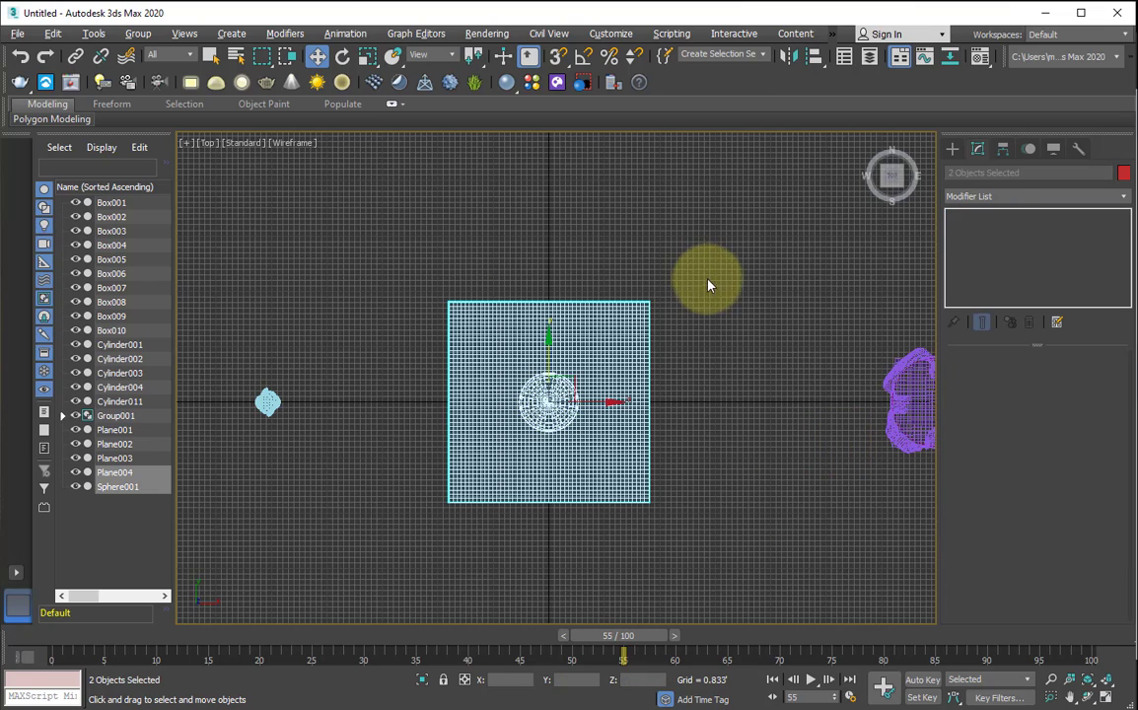
pyautogui.click(985, 197)
pyautogui.press('c')
pyautogui.press('c')
pyautogui.click(976, 306)
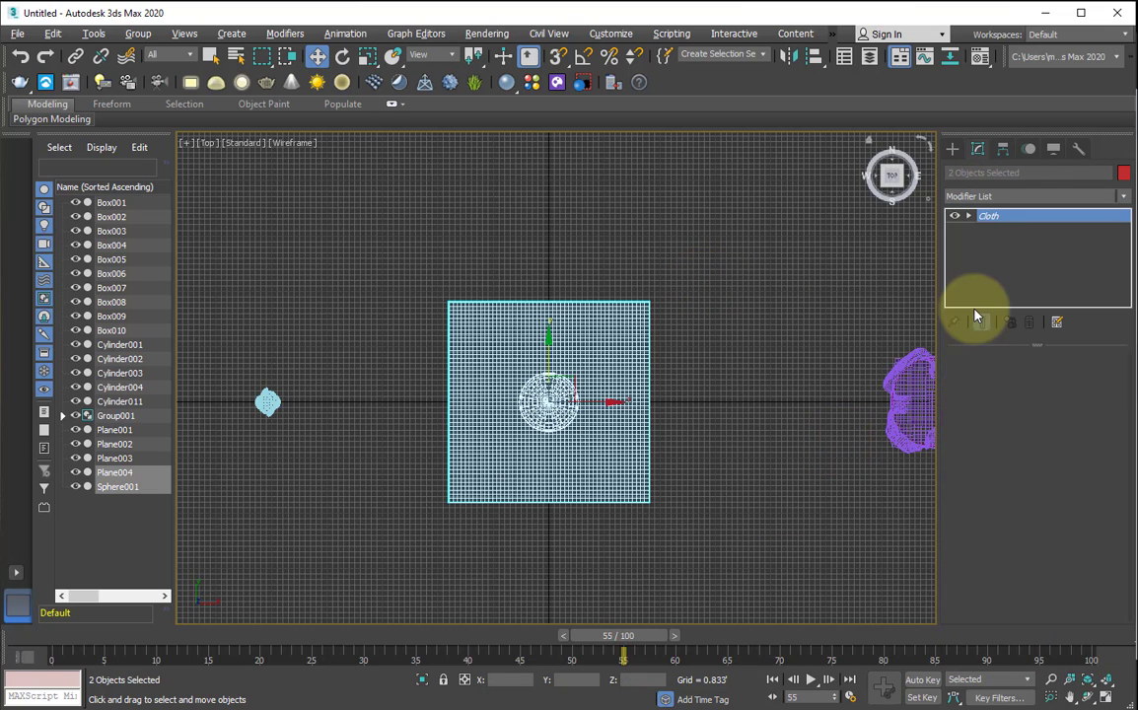
# Define the plane as cloth with the Silk preset and the sphere as a collision object with depth and offset 3.0
pyautogui.click(1025, 385)
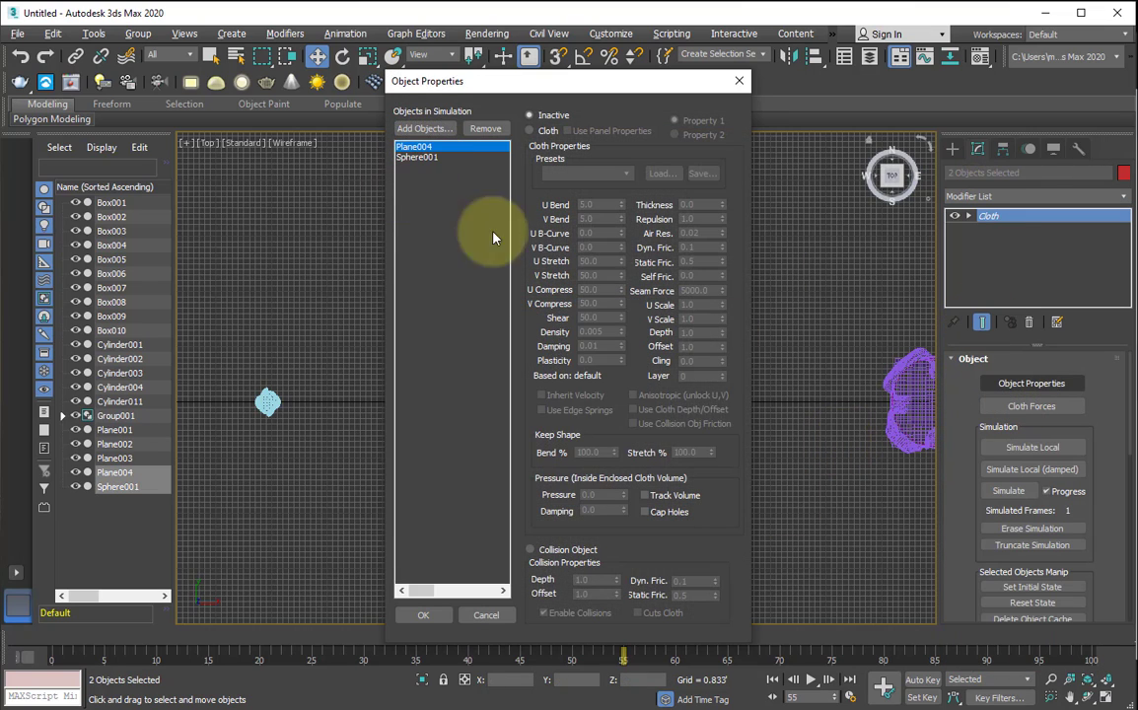
pyautogui.click(530, 130)
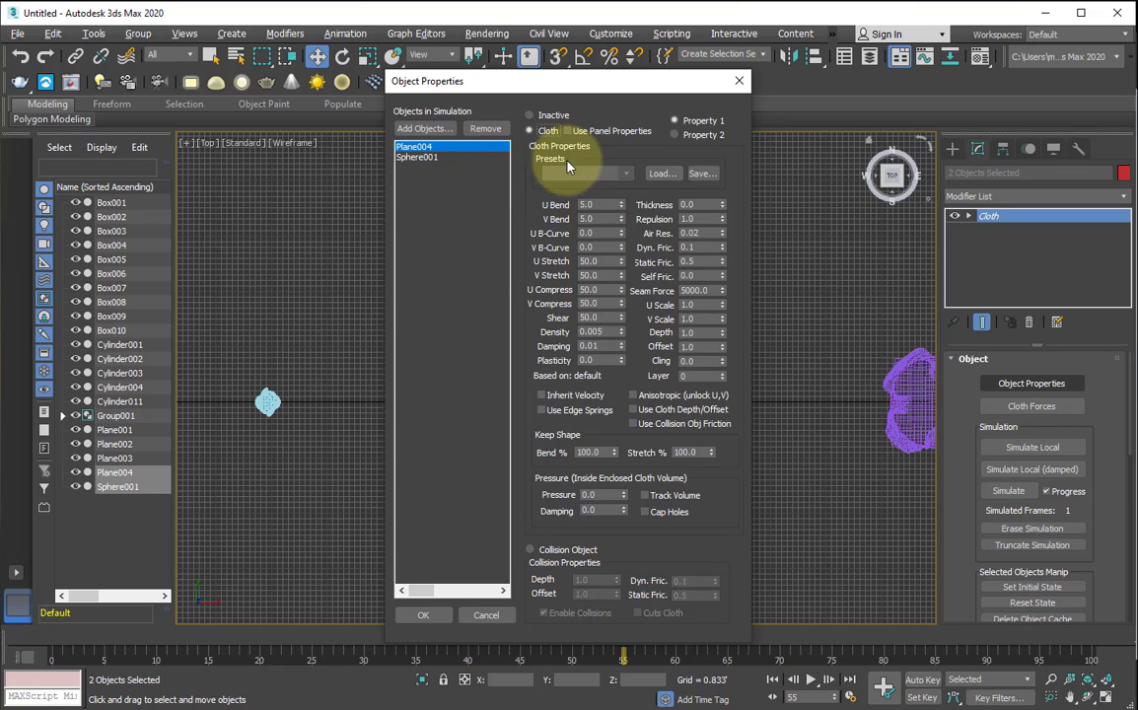
pyautogui.click(587, 172)
pyautogui.click(557, 290)
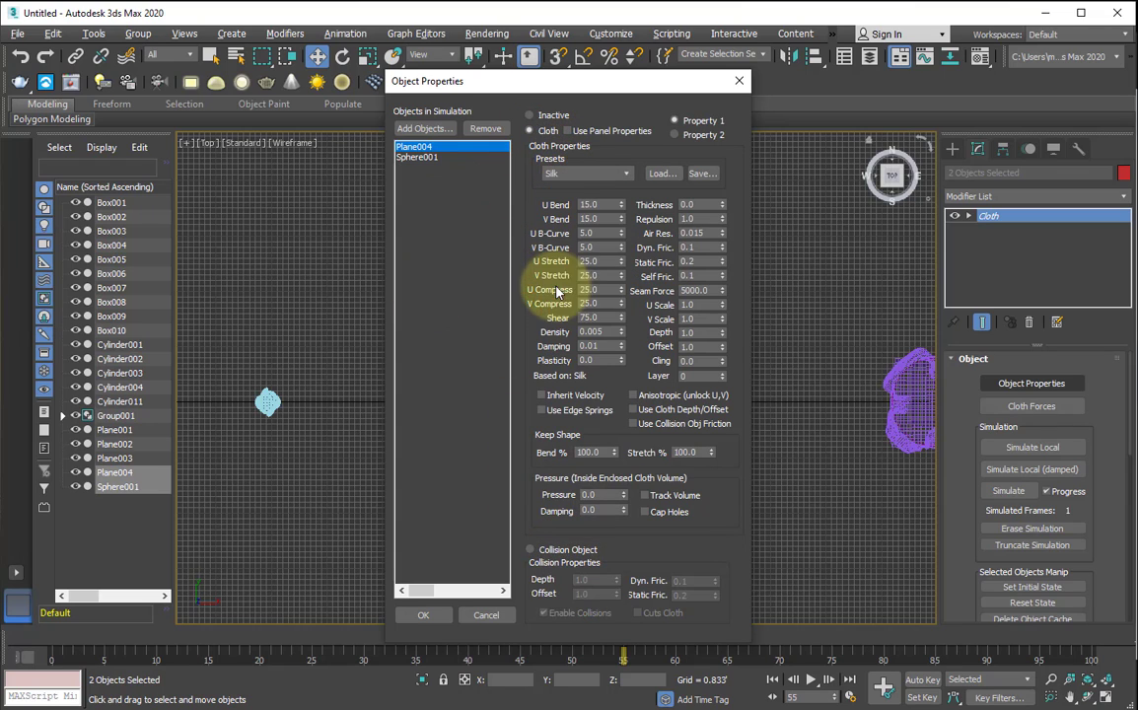
pyautogui.click(412, 159)
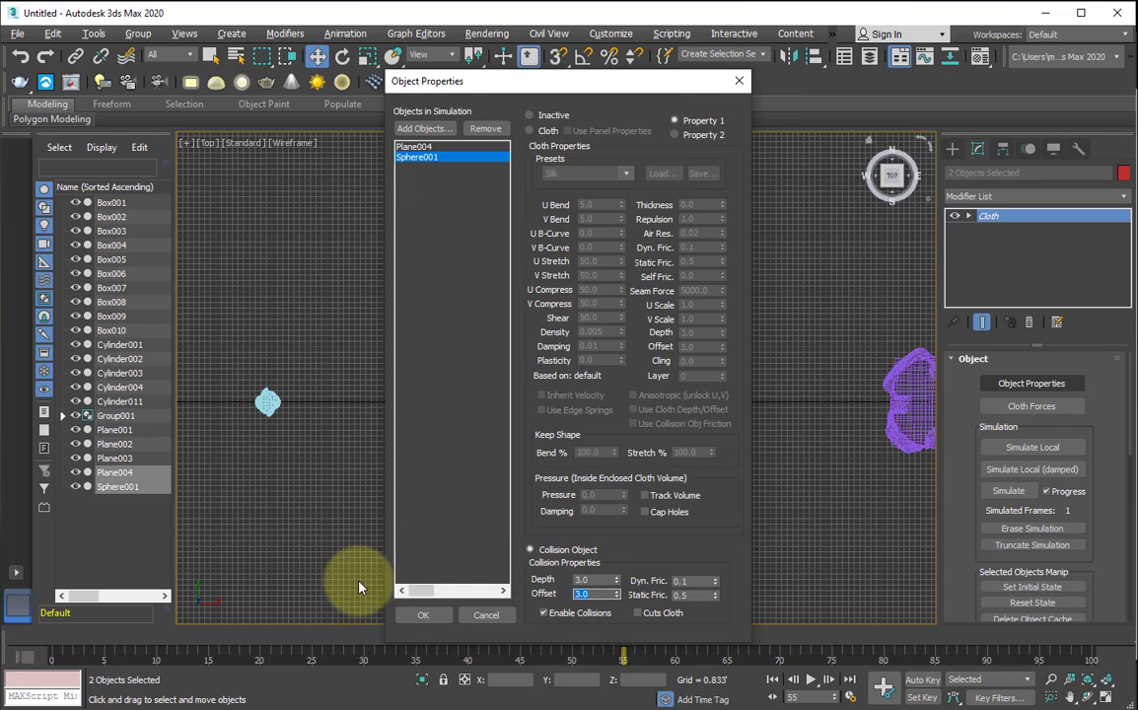
pyautogui.click(423, 614)
pyautogui.click(572, 549)
# Isolate the plane and the sphere from the rest of the scene
pyautogui.moveTo(473, 351); pyautogui.dragTo(473, 361)
pyautogui.moveTo(393, 294); pyautogui.dragTo(766, 569)
pyautogui.hotkey('alt', 'q')
# Select only the plane, simulate its fall onto the sphere in a perspective side view and stop at about frame 62
pyautogui.click(758, 512)
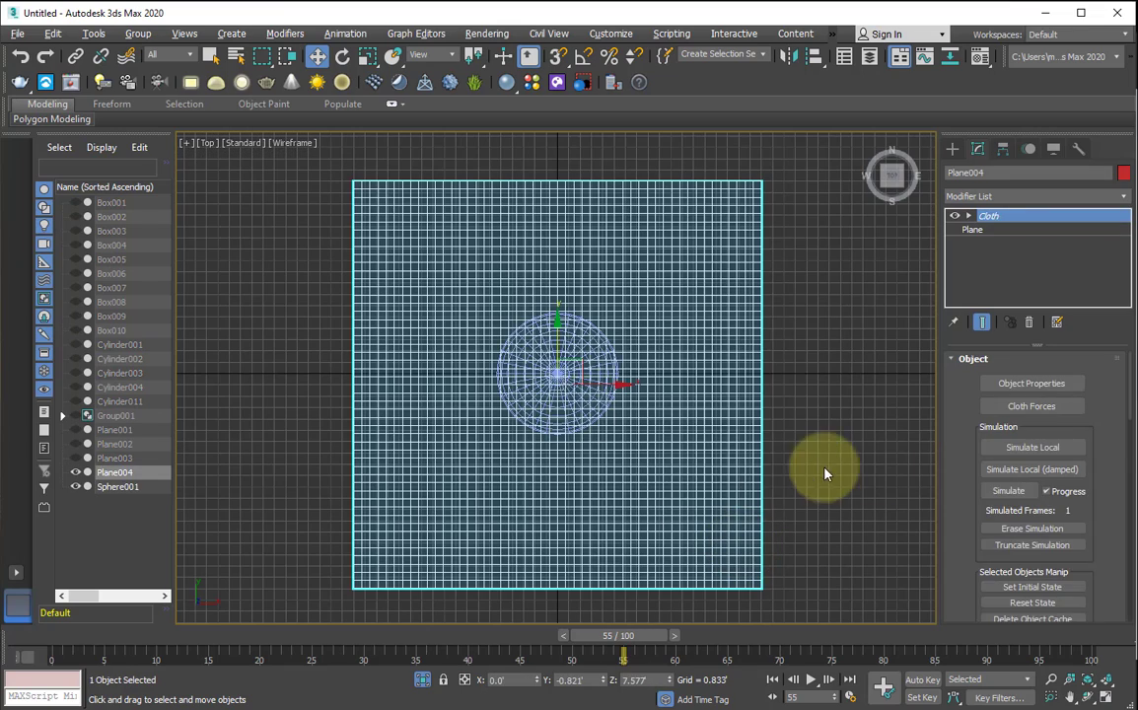
pyautogui.click(825, 474)
pyautogui.click(759, 473)
pyautogui.press('p')
pyautogui.keyDown('alt'); pyautogui.moveTo(617, 424); pyautogui.dragTo(636, 323, button='middle'); pyautogui.keyUp('alt')
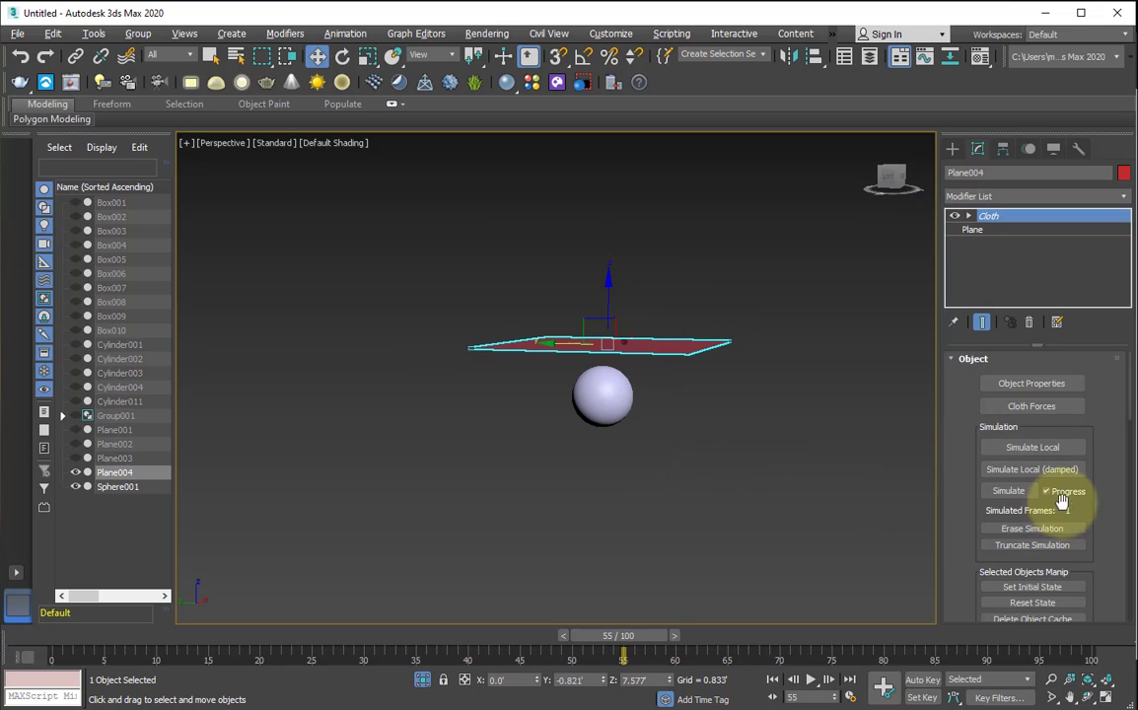
pyautogui.click(1017, 498)
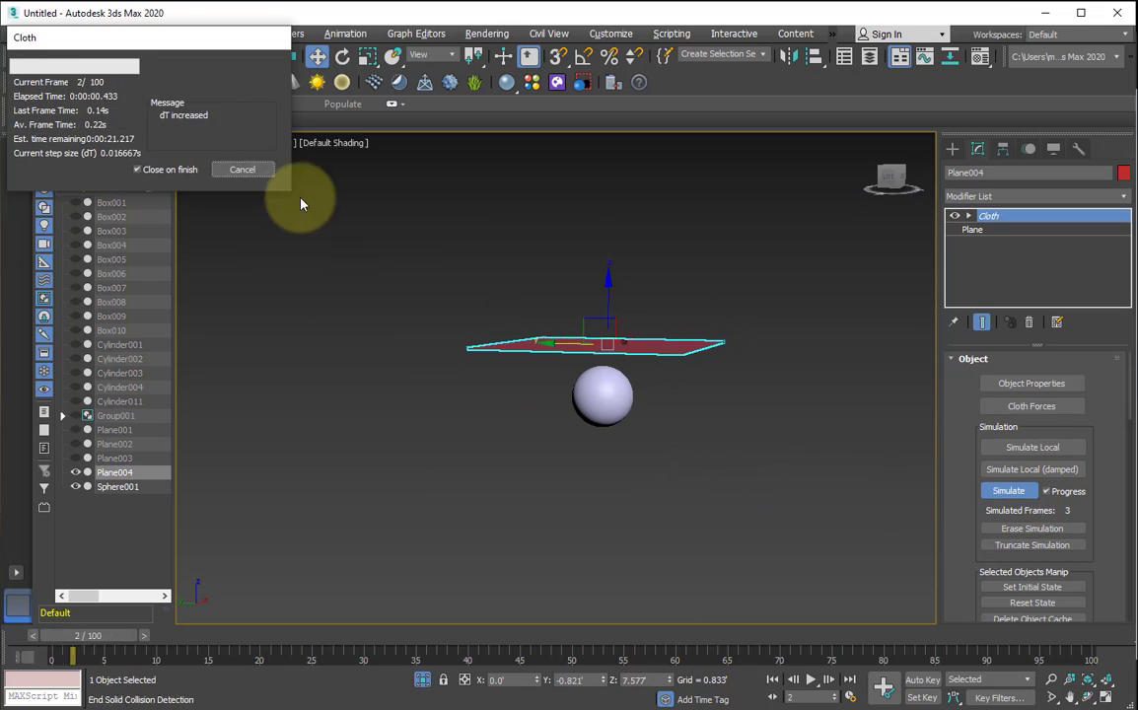
pyautogui.click(245, 172)
pyautogui.click(758, 539)
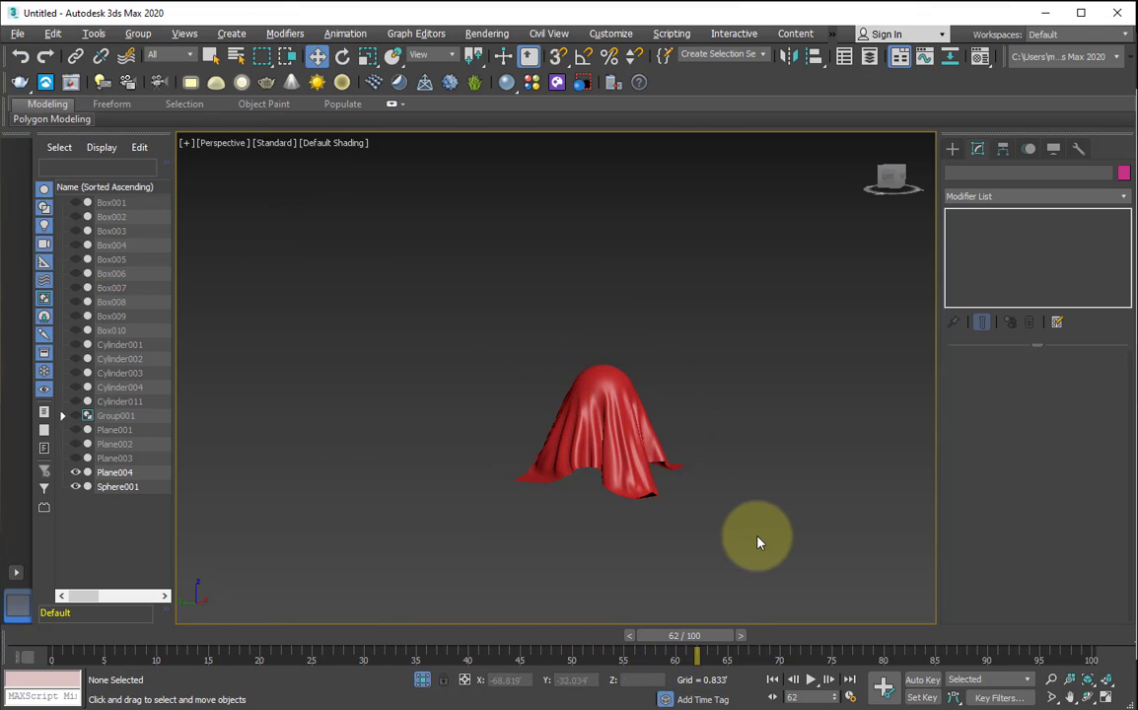
# Try moving the draped cloth to Y 0 and a Z of about 6.6', checking the drape from several sides
pyautogui.click(603, 453)
pyautogui.keyDown('alt'); pyautogui.moveTo(604, 453); pyautogui.dragTo(723, 448, button='middle'); pyautogui.keyUp('alt')
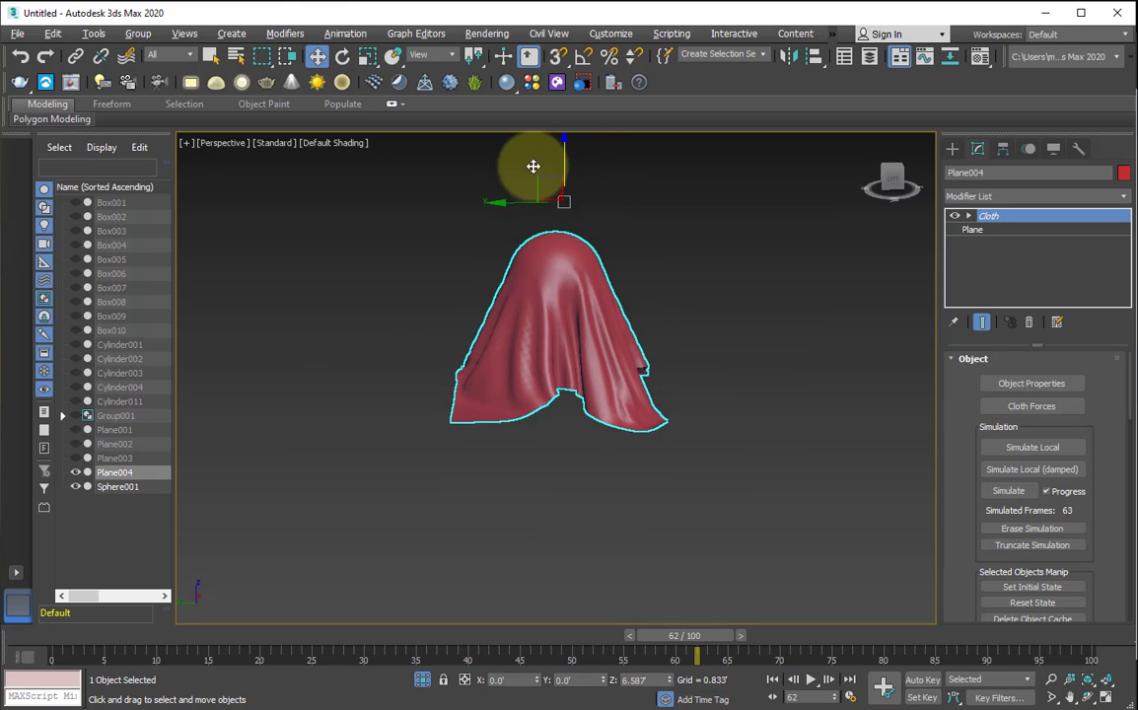
pyautogui.click(710, 425)
pyautogui.keyDown('alt'); pyautogui.moveTo(274, 398); pyautogui.dragTo(562, 430, button='middle'); pyautogui.keyUp('alt')
pyautogui.click(561, 430)
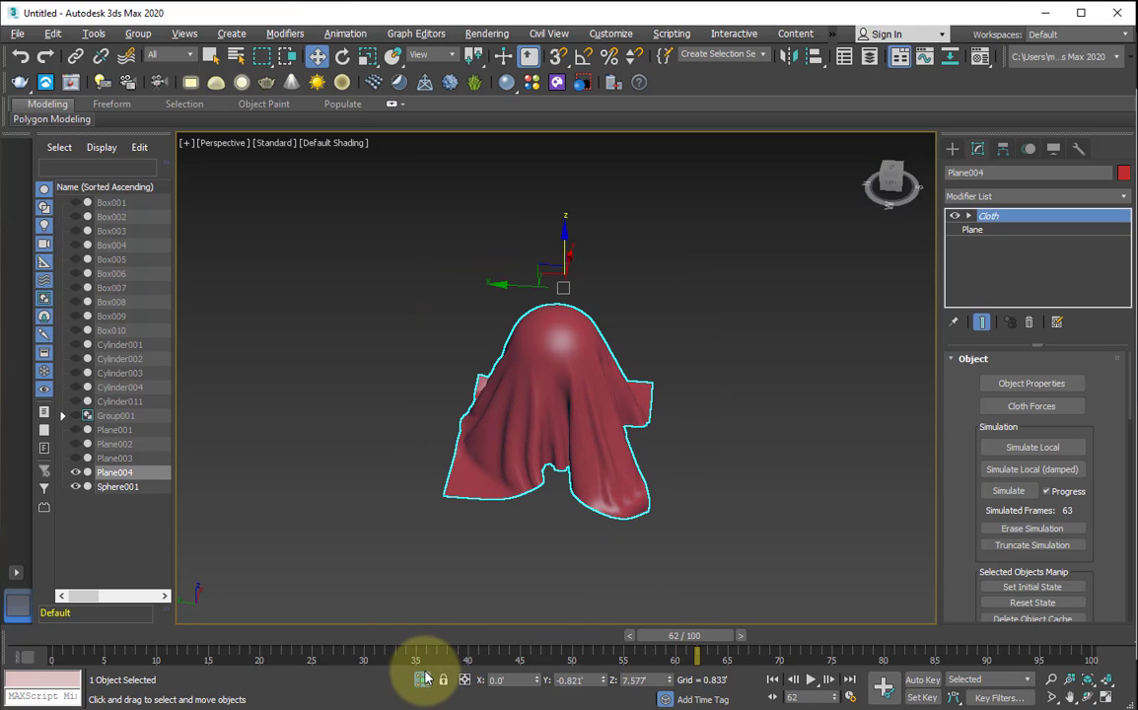
# End the isolation and show the whole scene in the front view without edged faces or grid
pyautogui.click(422, 680)
pyautogui.scroll(-3, 482, 571)
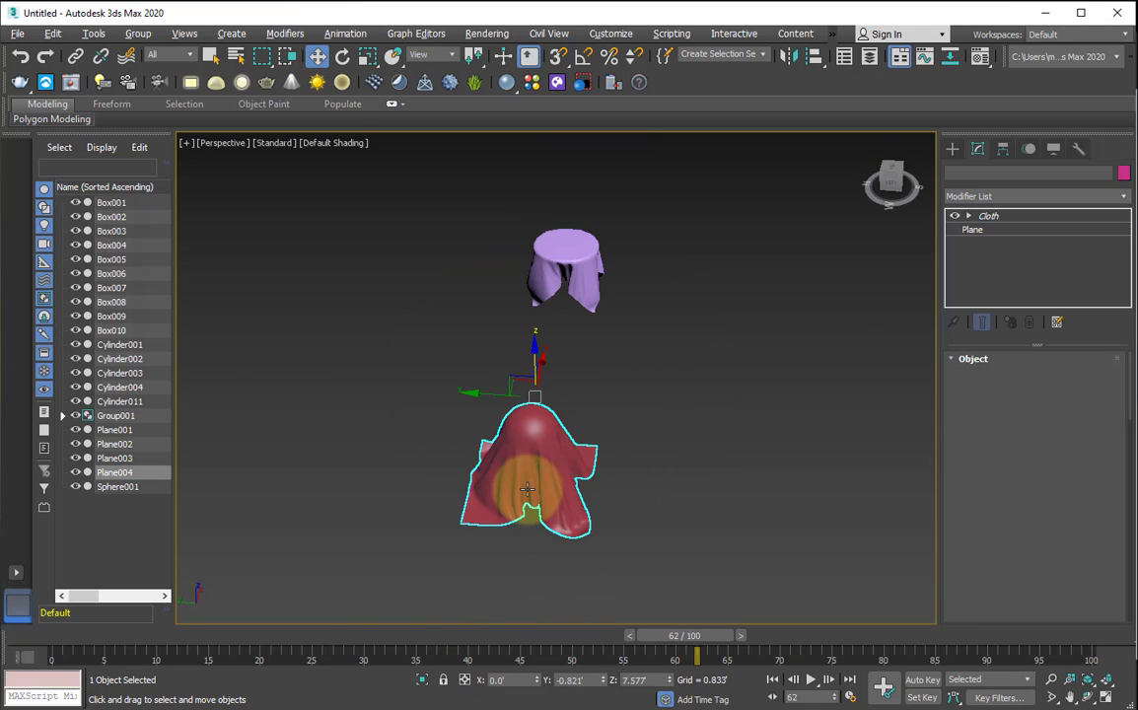
pyautogui.press('f')
pyautogui.scroll(10, 542, 565)
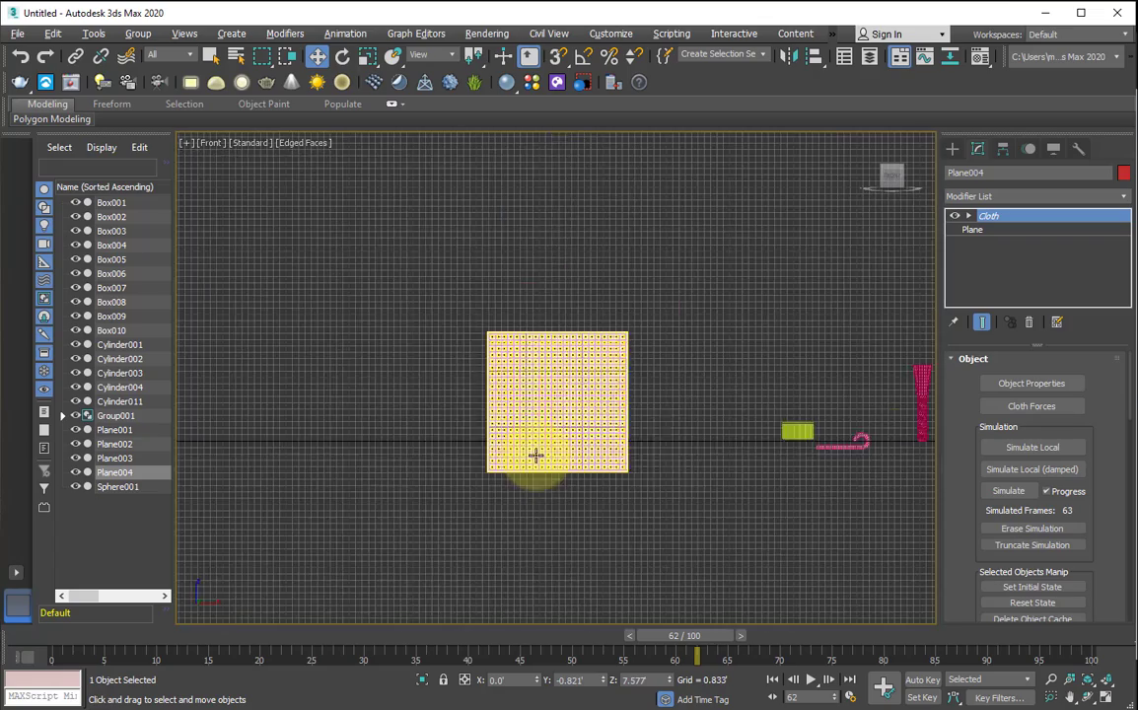
pyautogui.moveTo(549, 437); pyautogui.dragTo(481, 511, button='middle')
pyautogui.press('F4')
pyautogui.press('g')
# Examine the row of modified primitives and the draped cloths in the front view, ending close on the cloth-covered sphere
pyautogui.scroll(-3, 480, 512)
pyautogui.moveTo(604, 520); pyautogui.dragTo(305, 451, button='middle')
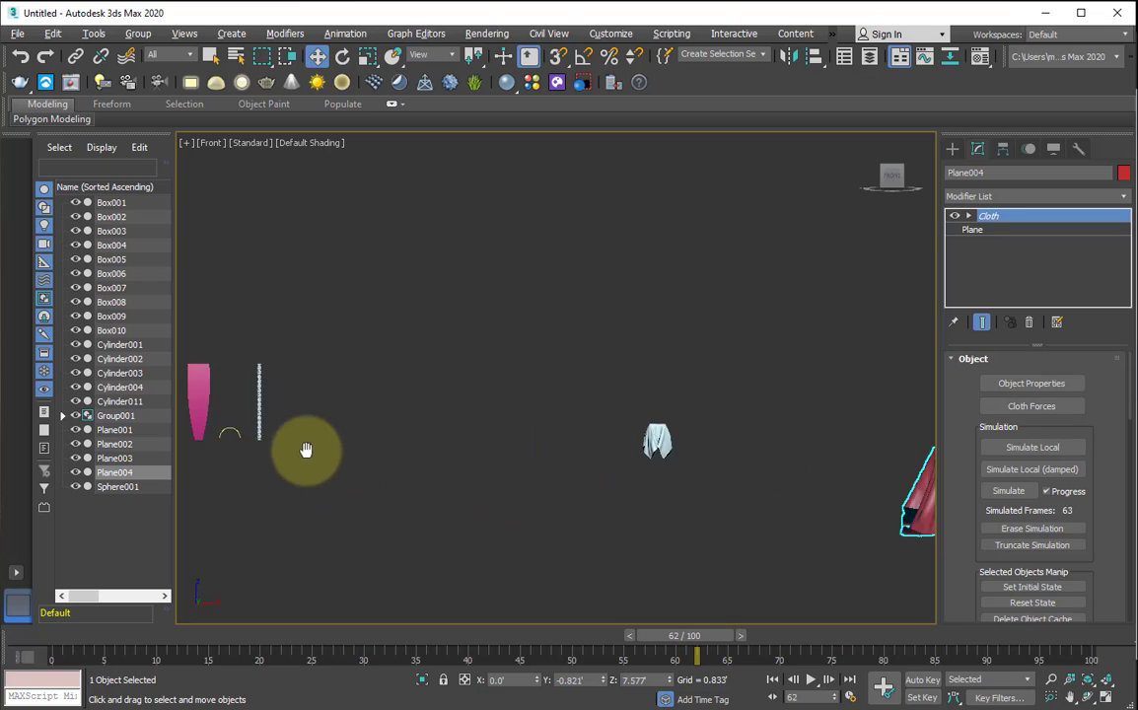
pyautogui.scroll(2, 663, 472)
pyautogui.scroll(-1, 690, 493)
pyautogui.hotkey('alt', 'q')
pyautogui.moveTo(762, 508); pyautogui.dragTo(641, 481, button='middle')
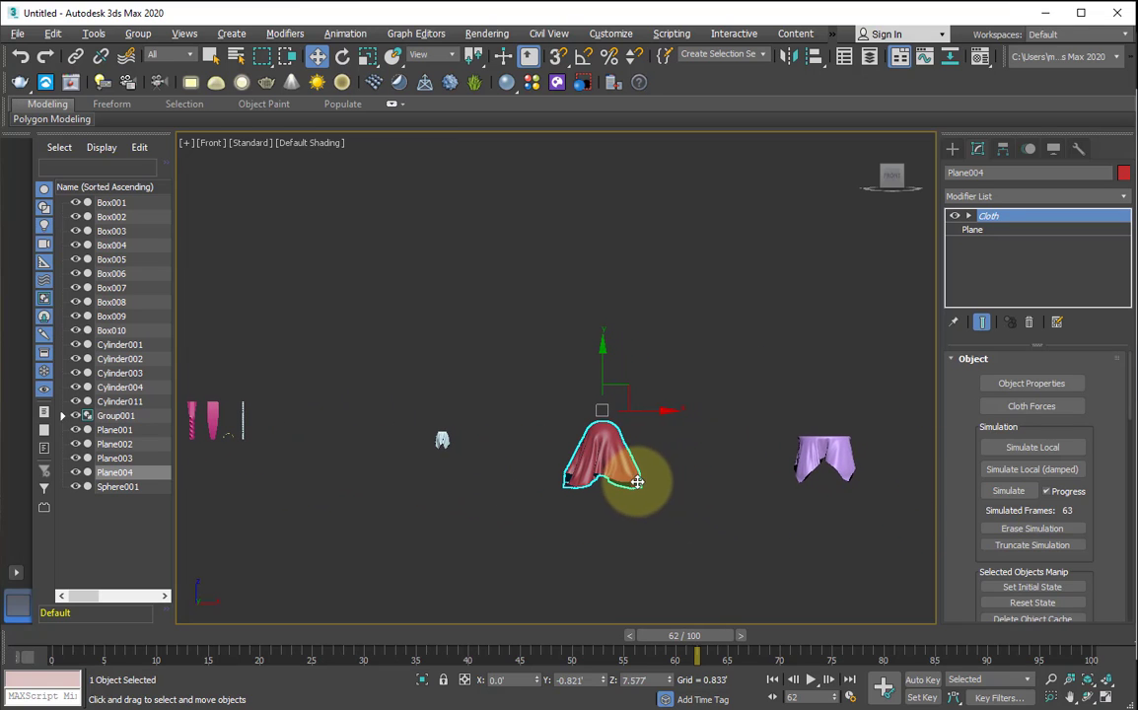
pyautogui.hotkey('alt', 'q')
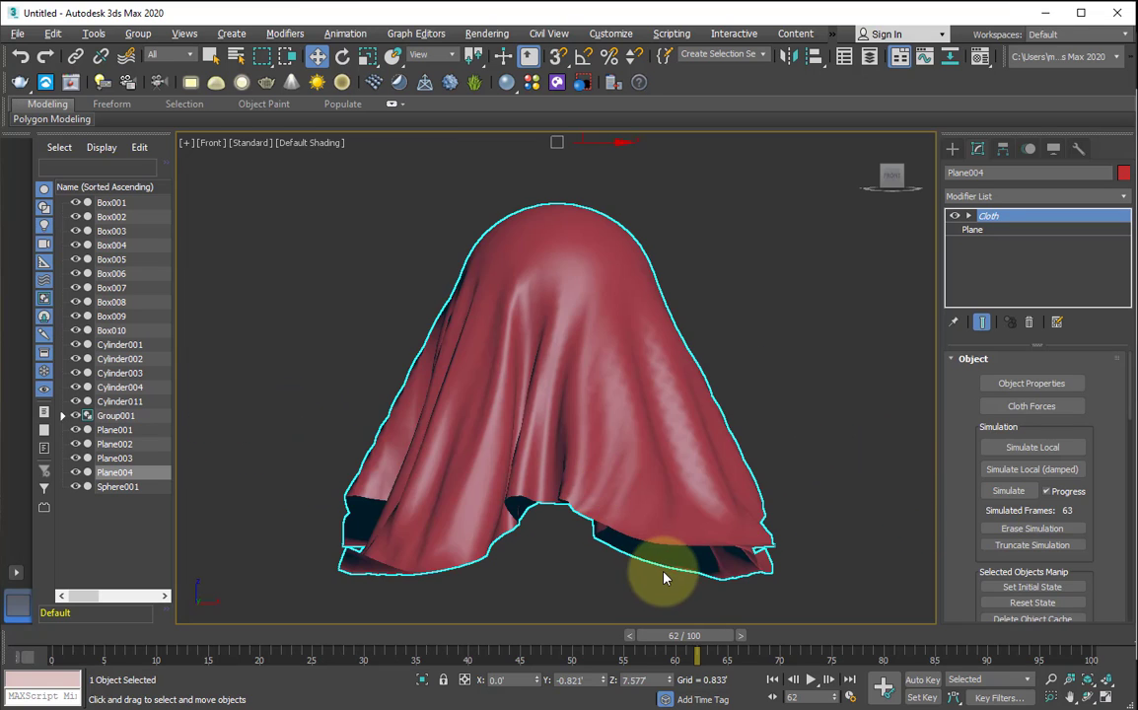